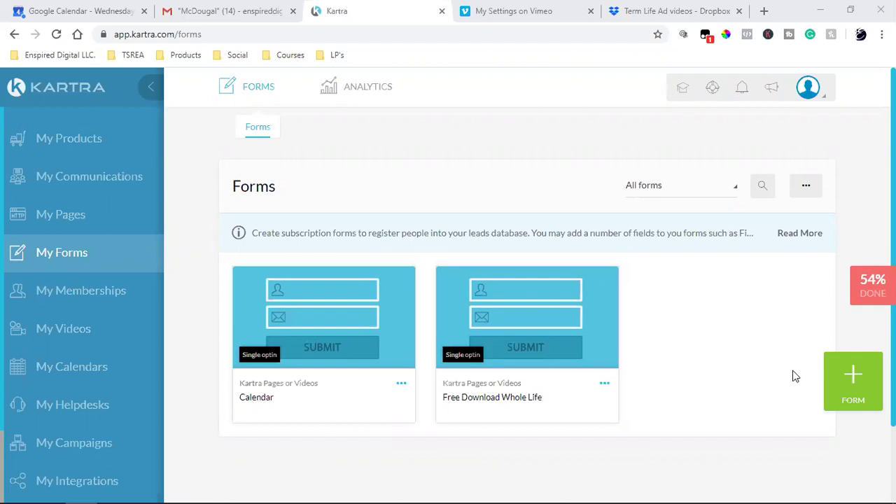
Start a new opt-in form with the +FORM button in My Forms.
{"action": "left_click", "coordinate": [846, 378]}
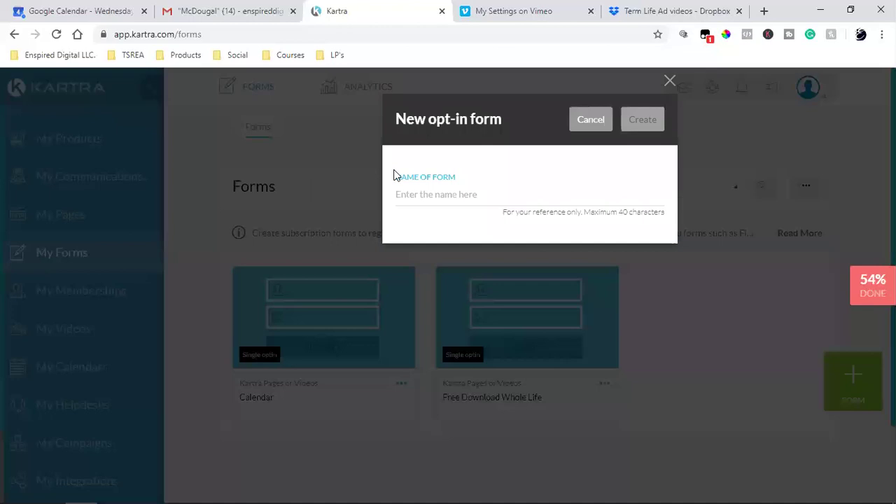
Name the new opt-in form 'Free Download 3 Ways' and create it.
{"action": "left_click", "coordinate": [451, 195]}
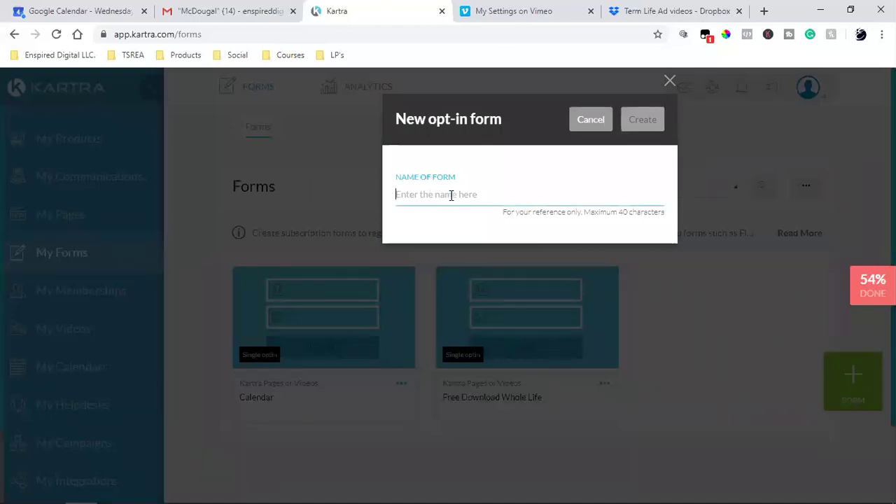
{"action": "type", "text": "Free W"}
{"action": "key", "text": "BackSpace"}
{"action": "type", "text": "Download 3 E"}
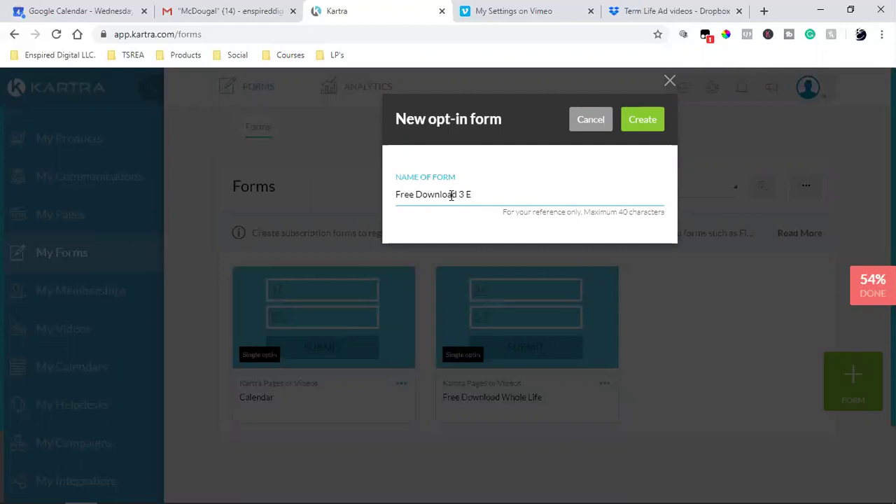
{"action": "key", "text": "BackSpace"}
{"action": "type", "text": "Ways"}
{"action": "left_click", "coordinate": [631, 122]}
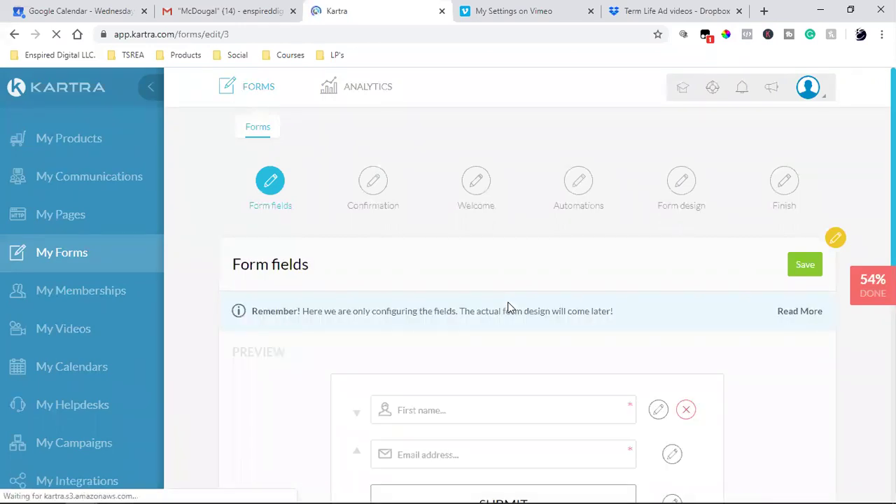
Edit the First name field's default text and save the field.
{"action": "scroll", "coordinate": [509, 308], "scroll_direction": "down", "scroll_amount": 2}
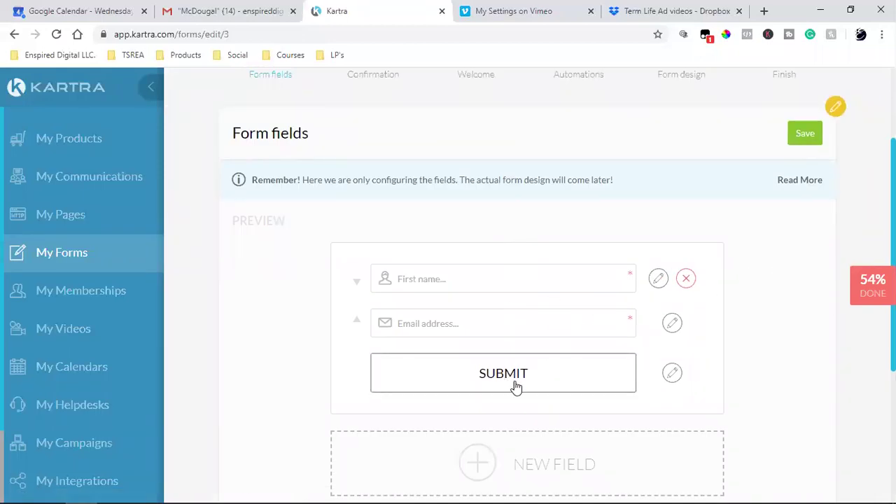
{"action": "scroll", "coordinate": [420, 235], "scroll_direction": "down", "scroll_amount": 2}
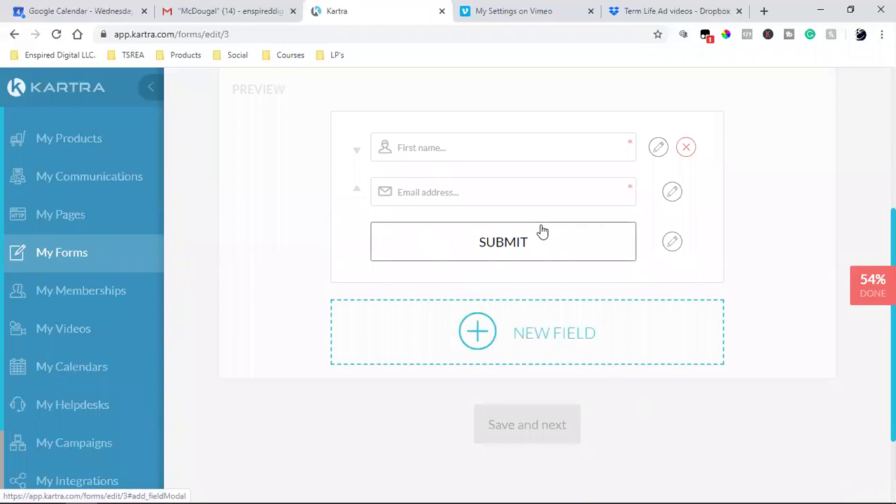
{"action": "left_click", "coordinate": [658, 148]}
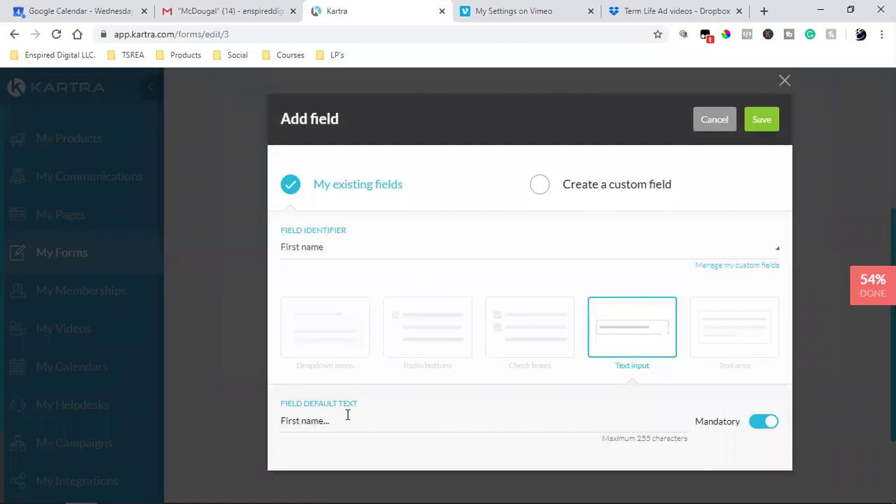
{"action": "left_click", "coordinate": [348, 415]}
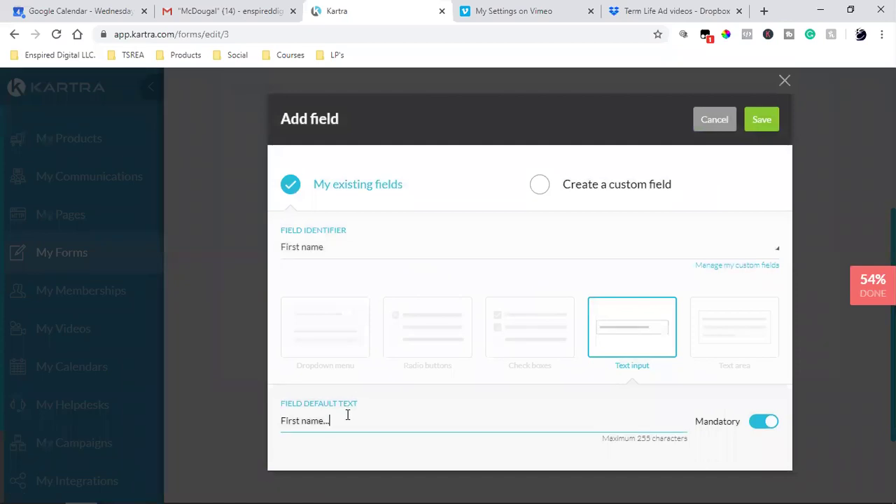
{"action": "left_click", "coordinate": [762, 120]}
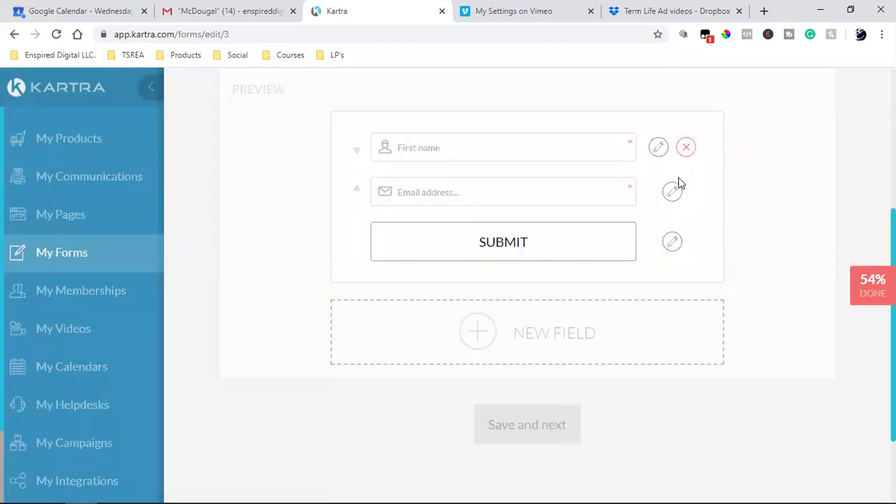
Change the Email address field's default text to 'Email address' without the trailing dots.
{"action": "left_click", "coordinate": [674, 192]}
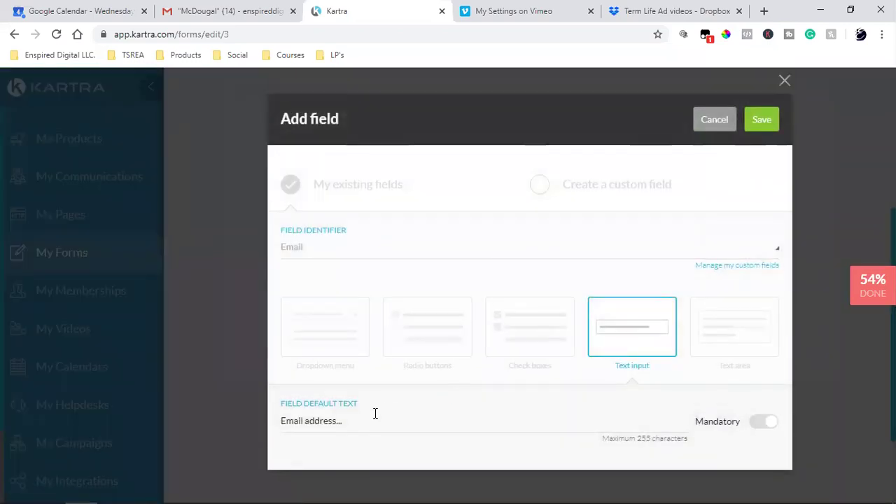
{"action": "left_click", "coordinate": [375, 414]}
{"action": "key", "text": "BackSpace"}
{"action": "key", "text": "BackSpace"}
{"action": "key", "text": "BackSpace"}
{"action": "left_click", "coordinate": [762, 119]}
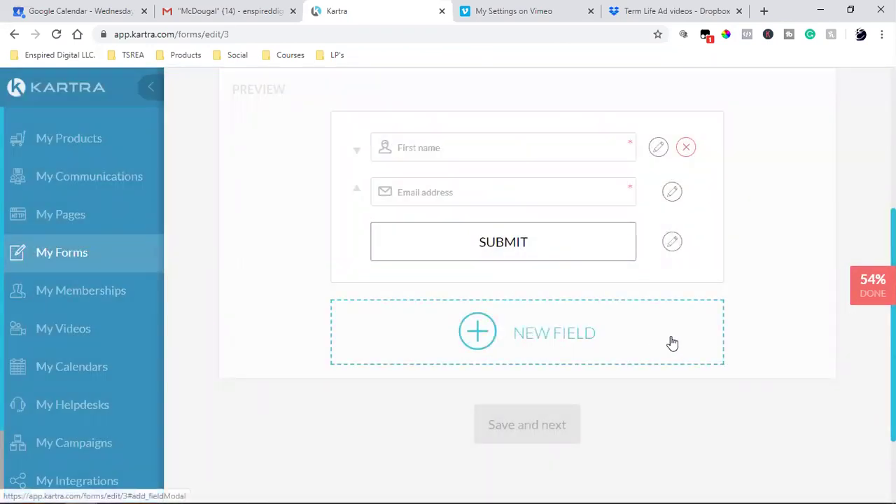
{"action": "scroll", "coordinate": [745, 336], "scroll_direction": "up", "scroll_amount": 2}
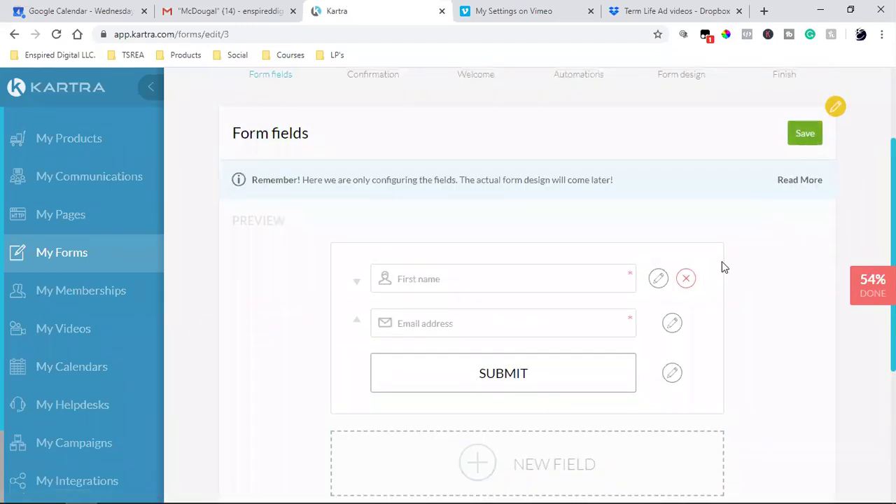
Save the form fields, keep single opt-in, and point the destination to Kartra pages with no site.
{"action": "left_click", "coordinate": [527, 322]}
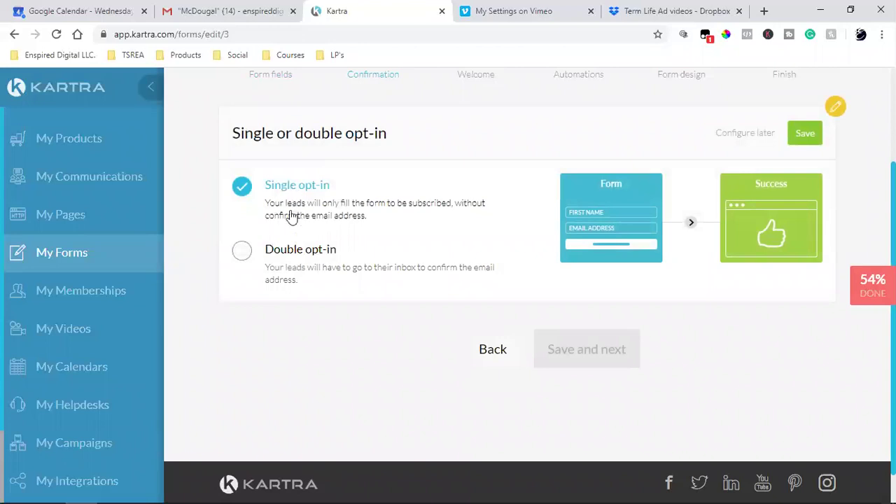
{"action": "left_click", "coordinate": [812, 135]}
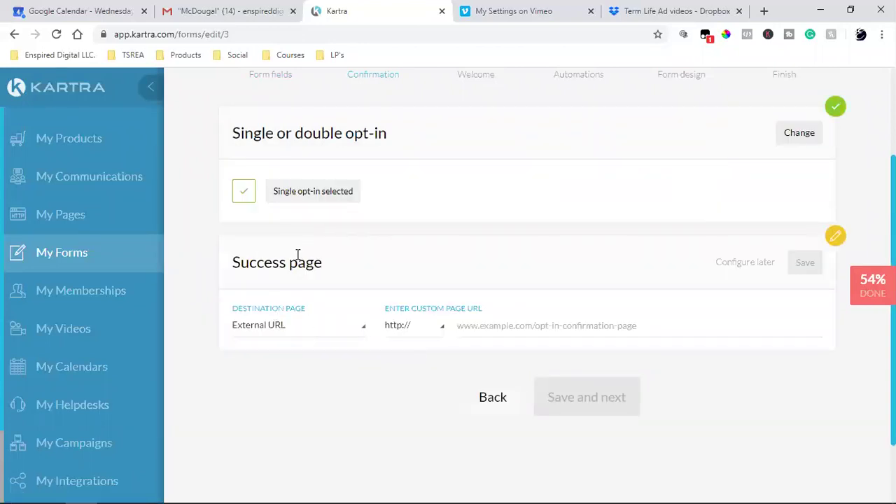
{"action": "left_click", "coordinate": [297, 336]}
{"action": "left_click", "coordinate": [276, 378]}
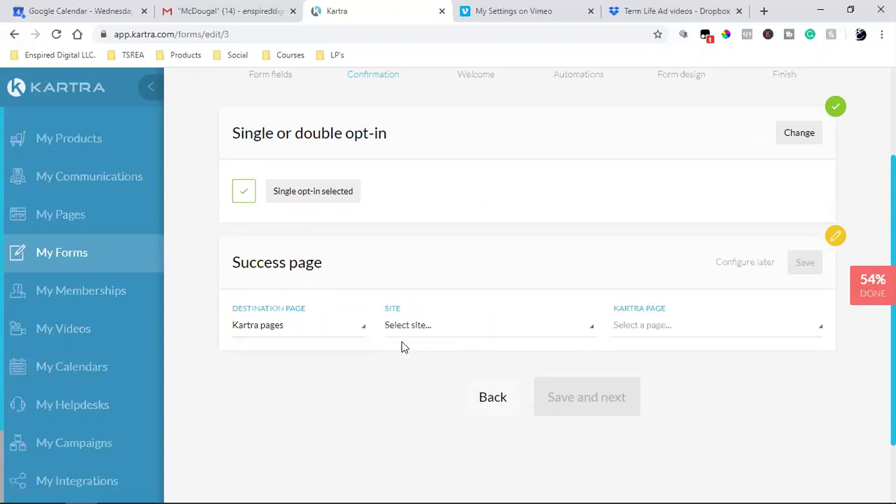
{"action": "left_click", "coordinate": [454, 325]}
{"action": "left_click", "coordinate": [442, 376]}
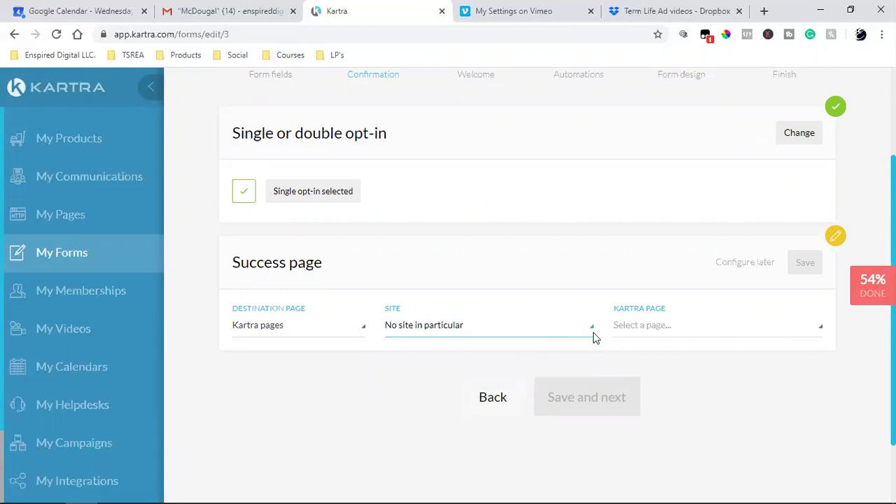
Set 'Thank You Page 3 Ways' as the success page and continue to the Welcome step.
{"action": "left_click", "coordinate": [672, 324]}
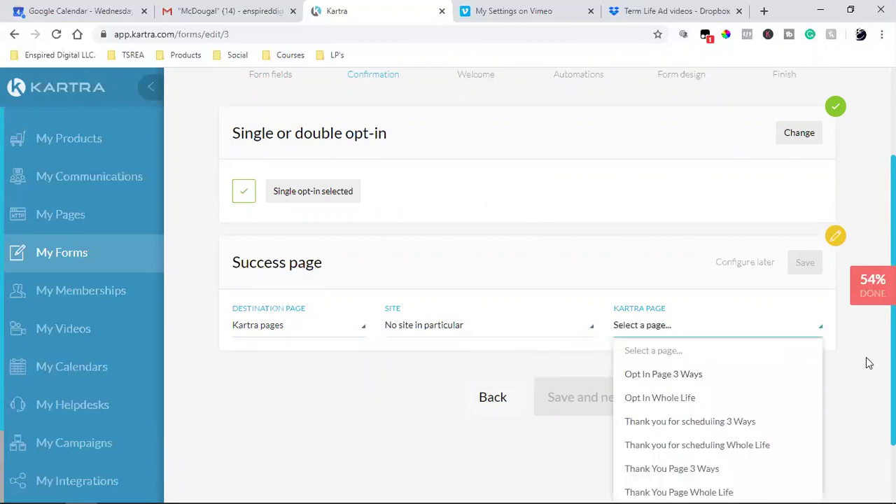
{"action": "scroll", "coordinate": [868, 362], "scroll_direction": "down", "scroll_amount": 2}
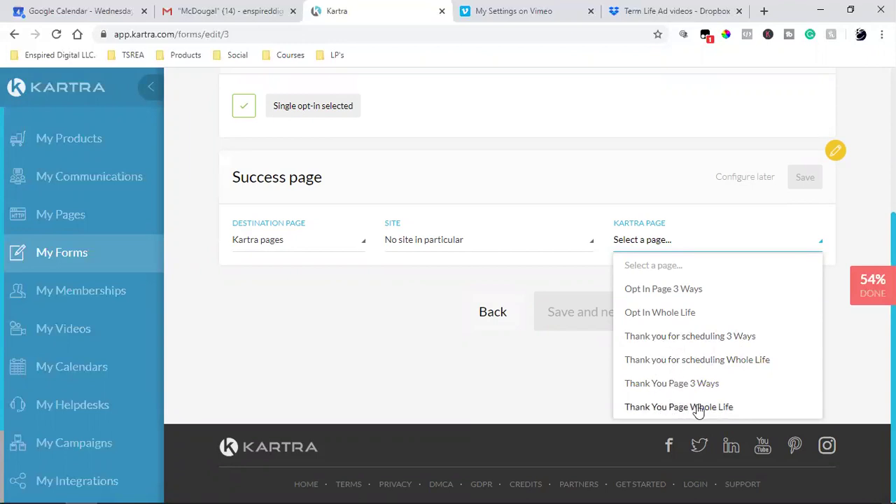
{"action": "left_click", "coordinate": [695, 384]}
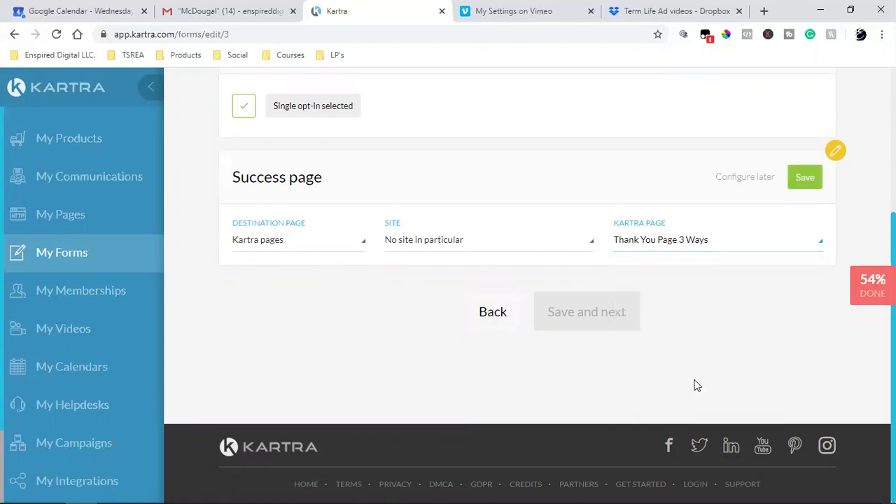
{"action": "left_click", "coordinate": [805, 178]}
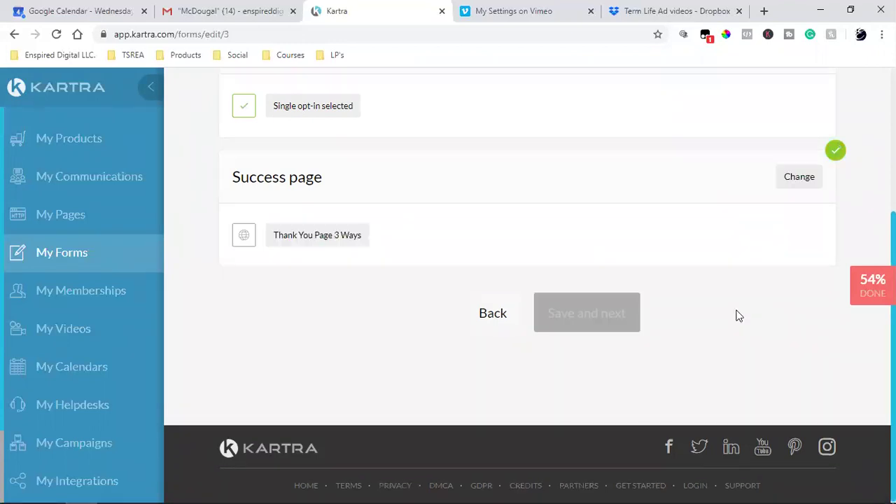
{"action": "left_click", "coordinate": [559, 321]}
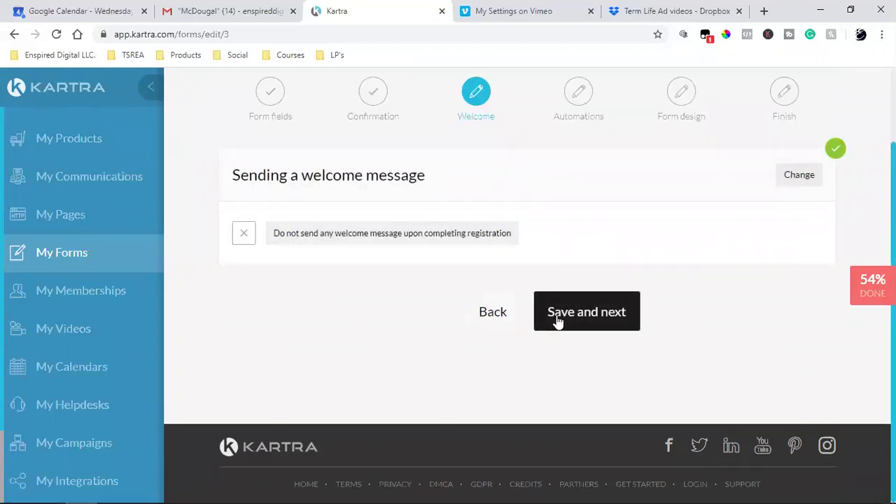
Enable 'Send a welcome email' via KartraMail, save the sender details, and switch to the client's Gmail label.
{"action": "left_click", "coordinate": [789, 181]}
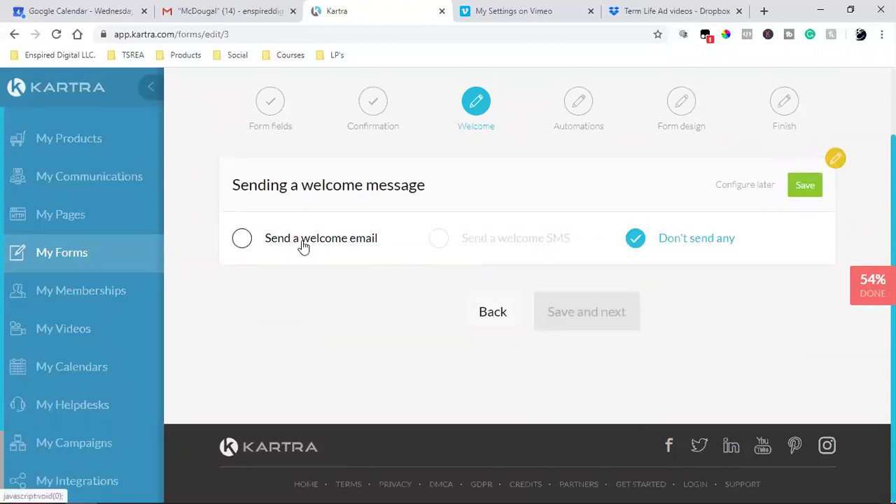
{"action": "left_click", "coordinate": [304, 245]}
{"action": "scroll", "coordinate": [742, 244], "scroll_direction": "up", "scroll_amount": 2}
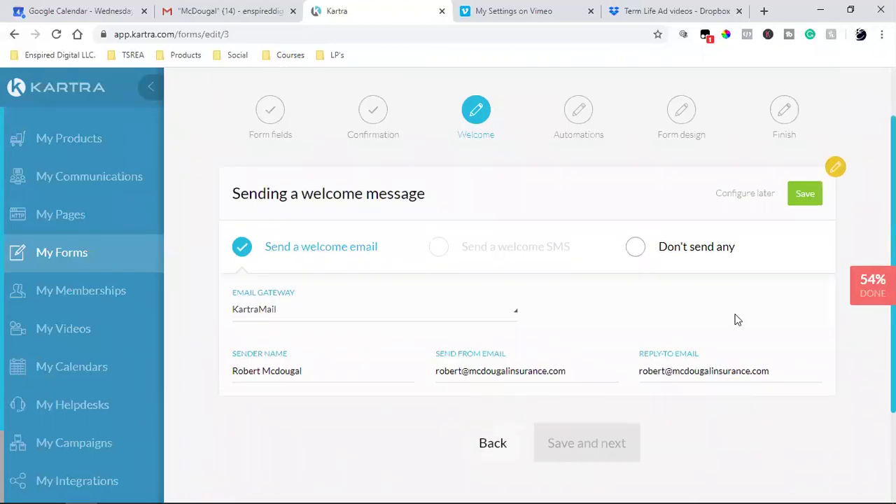
{"action": "left_click", "coordinate": [798, 201]}
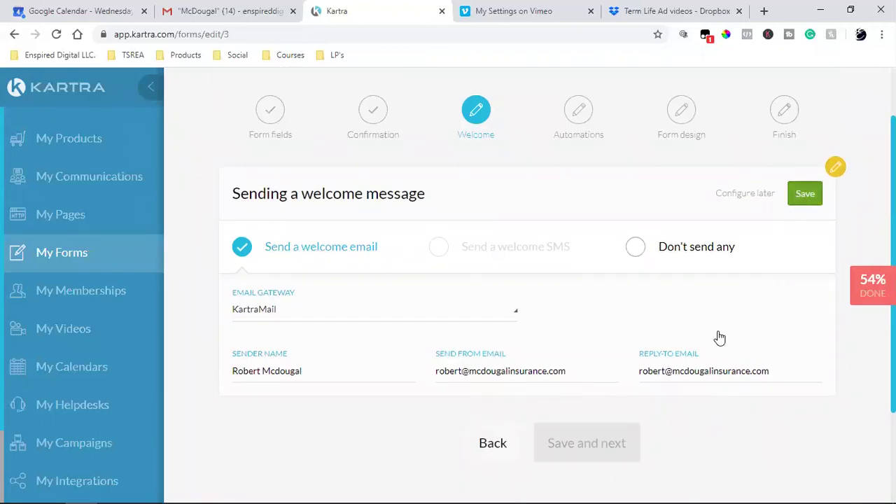
{"action": "scroll", "coordinate": [523, 308], "scroll_direction": "down", "scroll_amount": 2}
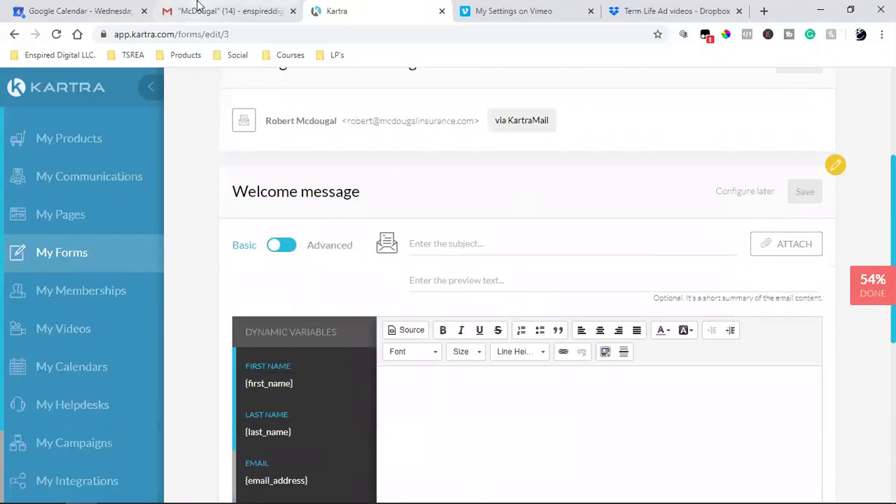
{"action": "left_click", "coordinate": [210, 10]}
{"action": "scroll", "coordinate": [510, 290], "scroll_direction": "down", "scroll_amount": 3}
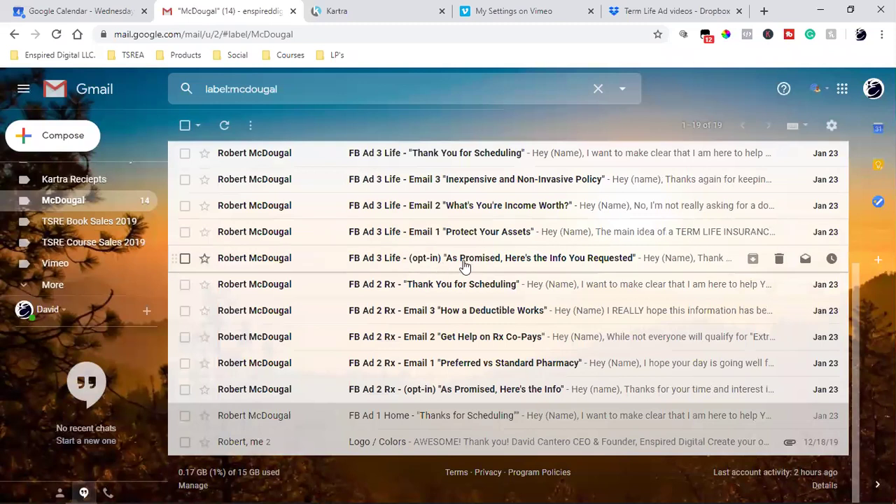
Copy the FB Ad 3 Life opt-in email's body, from the greeting through 'HELP YOU TODAY!'.
{"action": "left_click", "coordinate": [501, 264]}
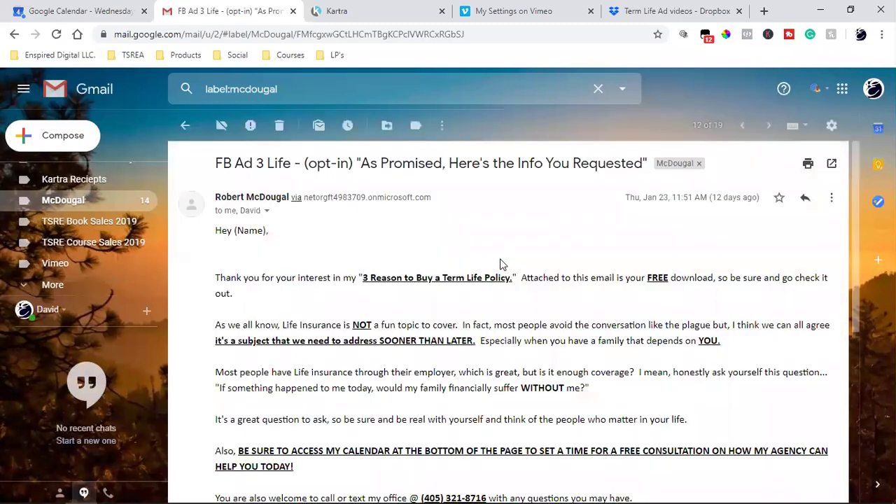
{"action": "left_click", "coordinate": [191, 131]}
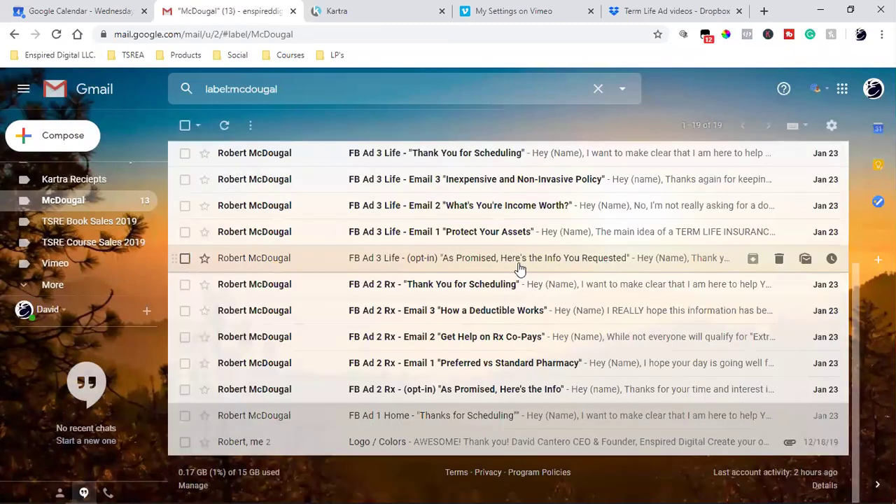
{"action": "left_click", "coordinate": [488, 265]}
{"action": "scroll", "coordinate": [526, 314], "scroll_direction": "down", "scroll_amount": 3}
{"action": "scroll", "coordinate": [324, 311], "scroll_direction": "up", "scroll_amount": 3}
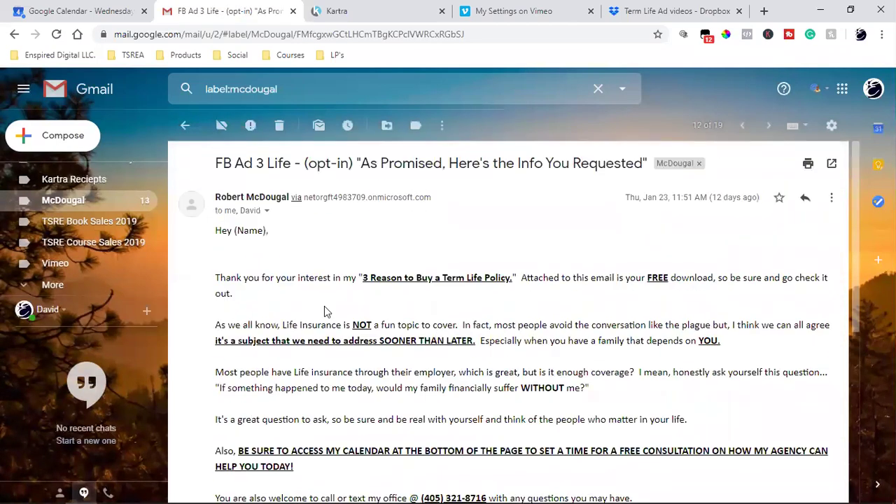
{"action": "left_click", "coordinate": [204, 237]}
{"action": "left_click_drag", "start_coordinate": [216, 229], "coordinate": [390, 261]}
{"action": "right_click", "coordinate": [243, 250]}
{"action": "left_click", "coordinate": [260, 254]}
Switch Kartra's welcome message to the Advanced editor and expand Design Templates.
{"action": "left_click", "coordinate": [362, 8]}
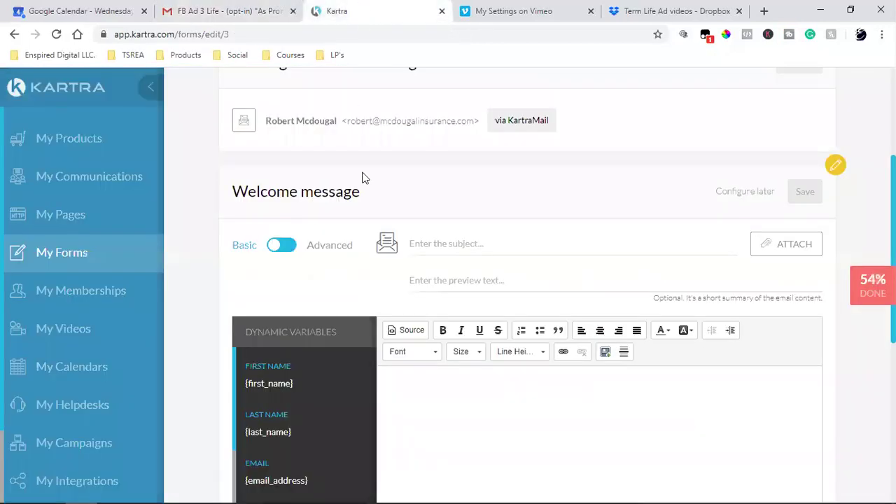
{"action": "left_click", "coordinate": [452, 402]}
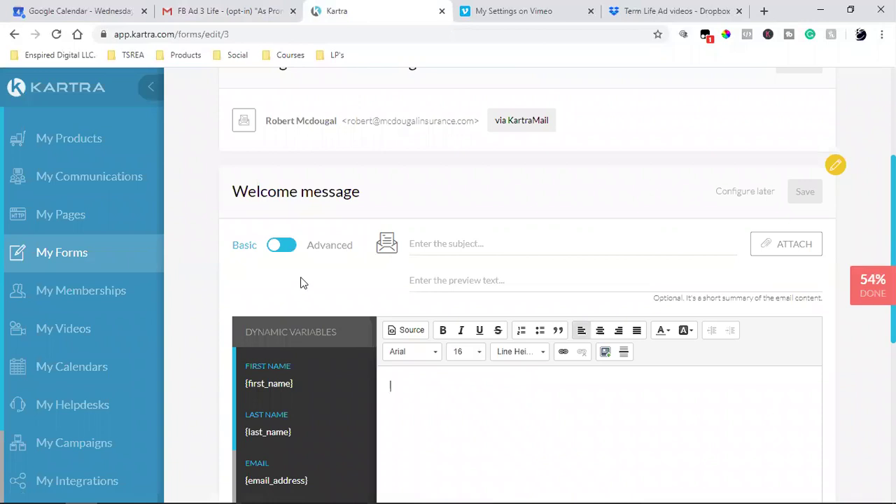
{"action": "left_click", "coordinate": [281, 244]}
{"action": "scroll", "coordinate": [318, 262], "scroll_direction": "down", "scroll_amount": 2}
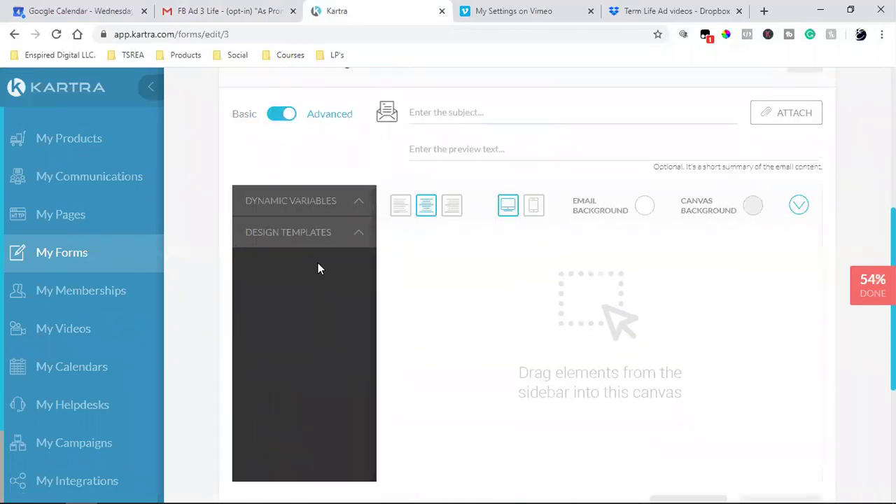
{"action": "left_click", "coordinate": [316, 241]}
Drag a template from My templates onto the welcome email canvas and edit its text block.
{"action": "left_click", "coordinate": [311, 331]}
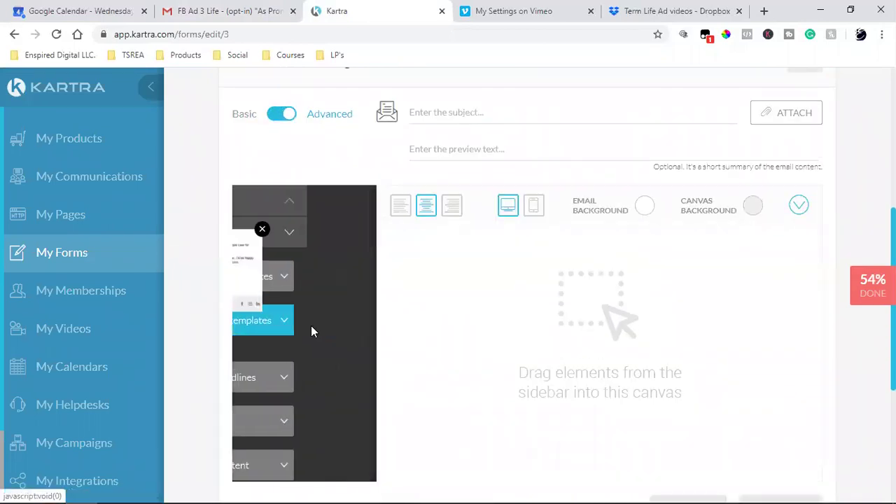
{"action": "left_click_drag", "start_coordinate": [295, 273], "coordinate": [614, 260]}
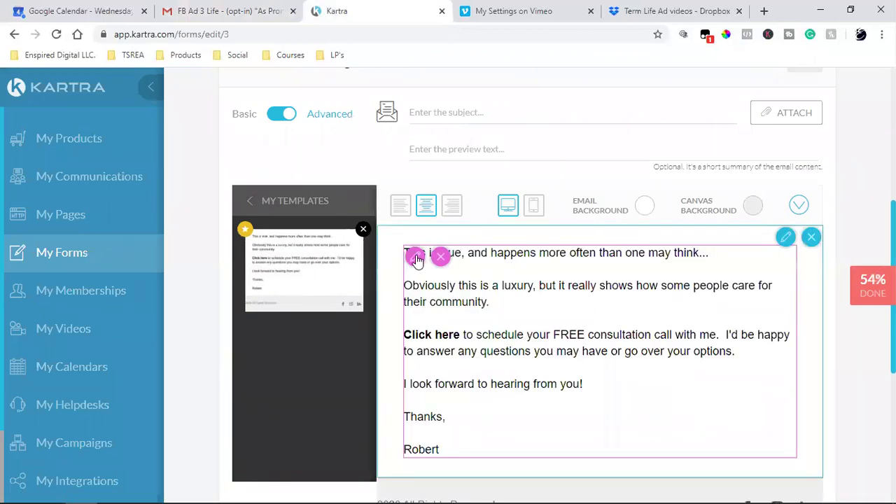
{"action": "left_click", "coordinate": [415, 257]}
Replace the template's sample text with the copied FB Ad 3 Life opt-in email.
{"action": "scroll", "coordinate": [462, 402], "scroll_direction": "down", "scroll_amount": 2}
{"action": "left_click", "coordinate": [471, 322]}
{"action": "left_click_drag", "start_coordinate": [466, 293], "coordinate": [405, 119]}
{"action": "key", "text": "BackSpace"}
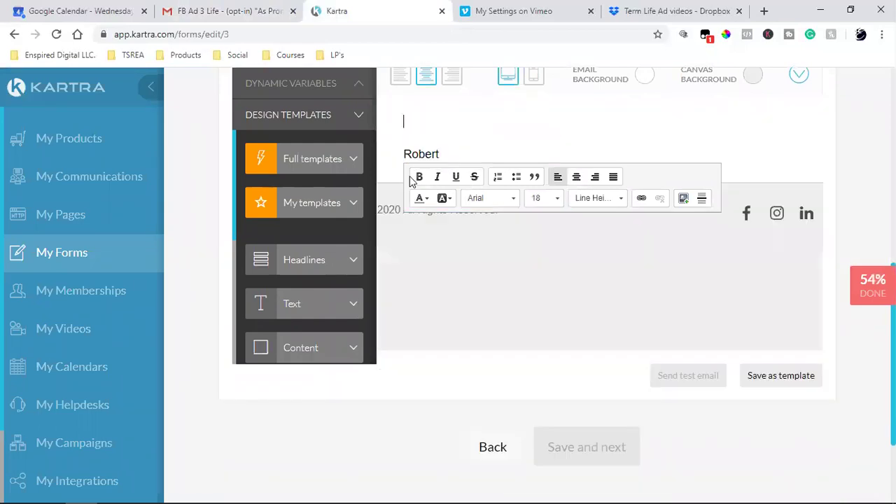
{"action": "key", "text": "ctrl+v"}
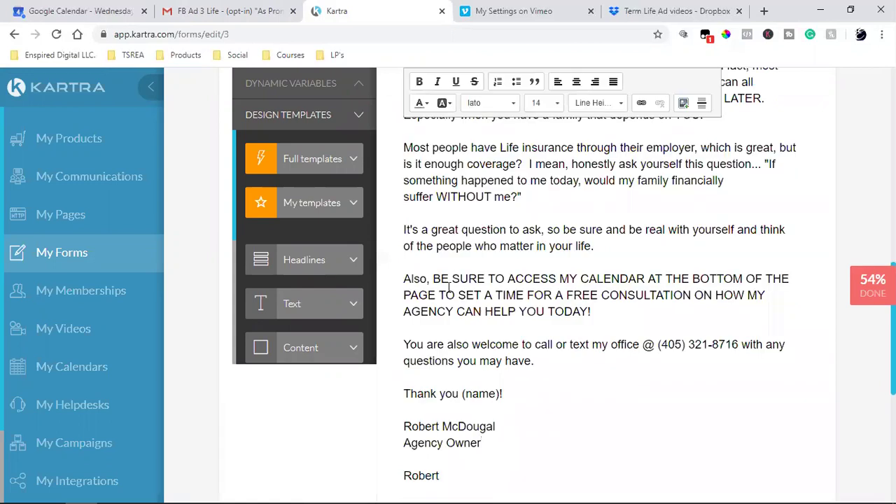
{"action": "scroll", "coordinate": [451, 279], "scroll_direction": "up", "scroll_amount": 5}
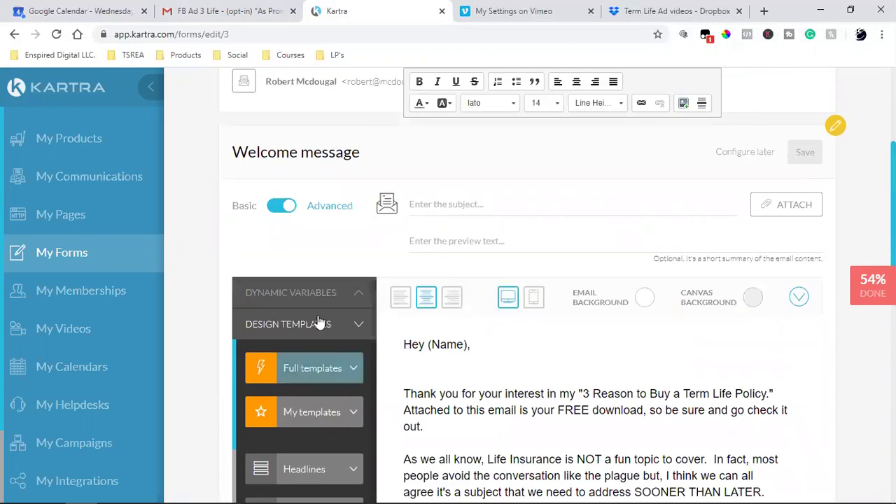
Replace the (Name) placeholder with the {first_name} variable so the greeting reads 'Hey {first_name},'.
{"action": "left_click", "coordinate": [326, 293]}
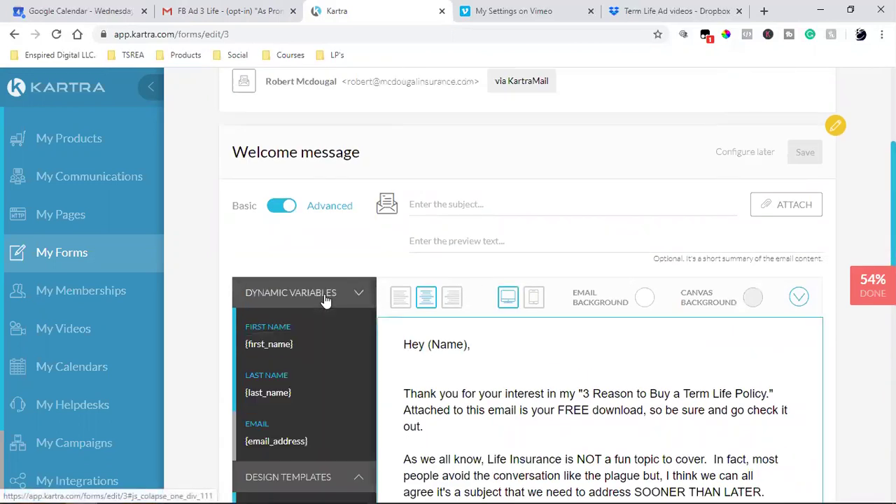
{"action": "left_click", "coordinate": [270, 344]}
{"action": "right_click", "coordinate": [270, 343]}
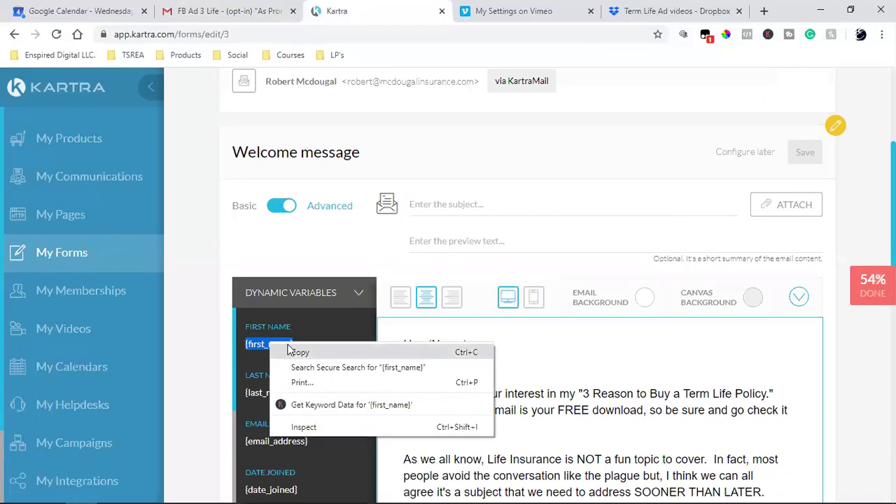
{"action": "left_click", "coordinate": [297, 352]}
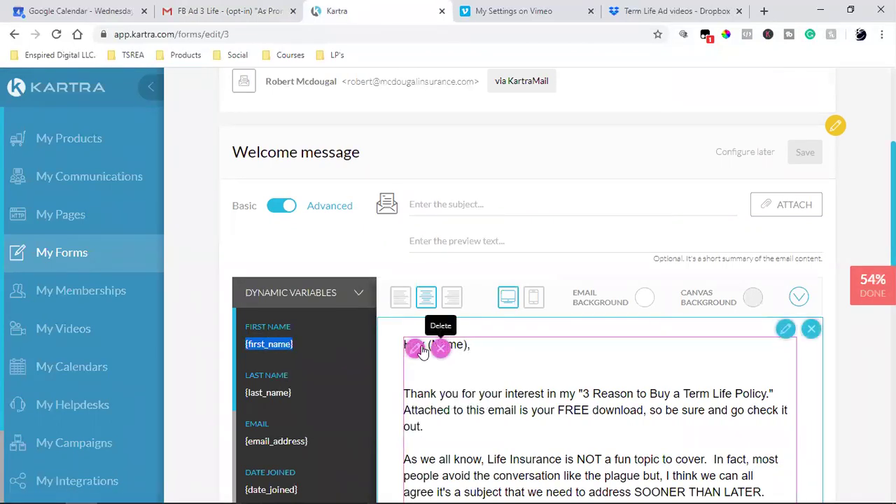
{"action": "left_click", "coordinate": [416, 350]}
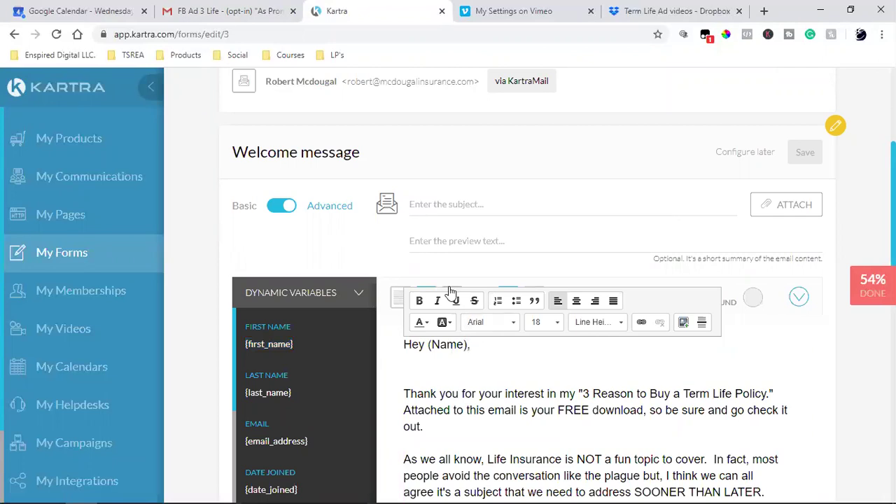
{"action": "key", "text": "BackSpace"}
{"action": "key", "text": "BackSpace"}
{"action": "key", "text": "BackSpace"}
{"action": "key", "text": "ctrl+v"}
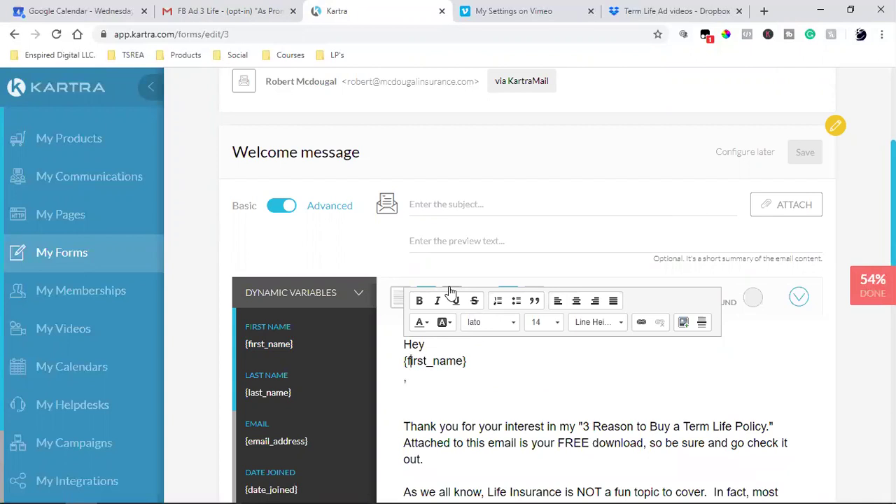
{"action": "key", "text": "BackSpace"}
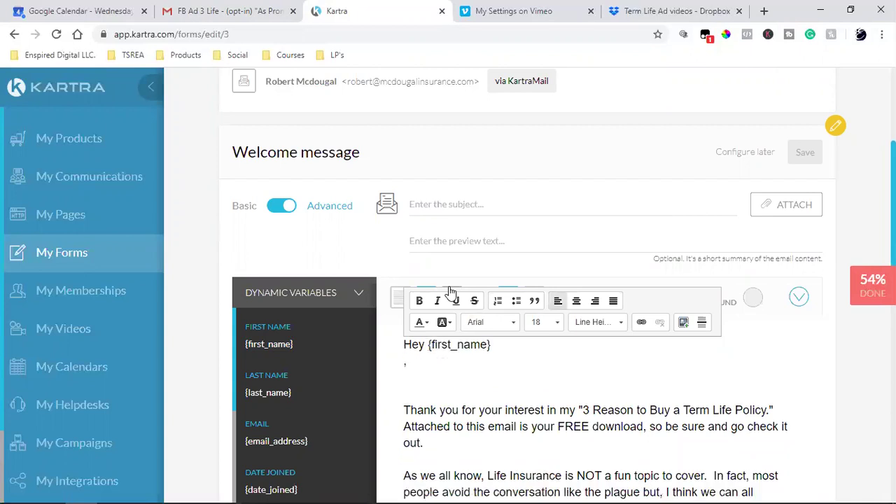
{"action": "key", "text": "BackSpace"}
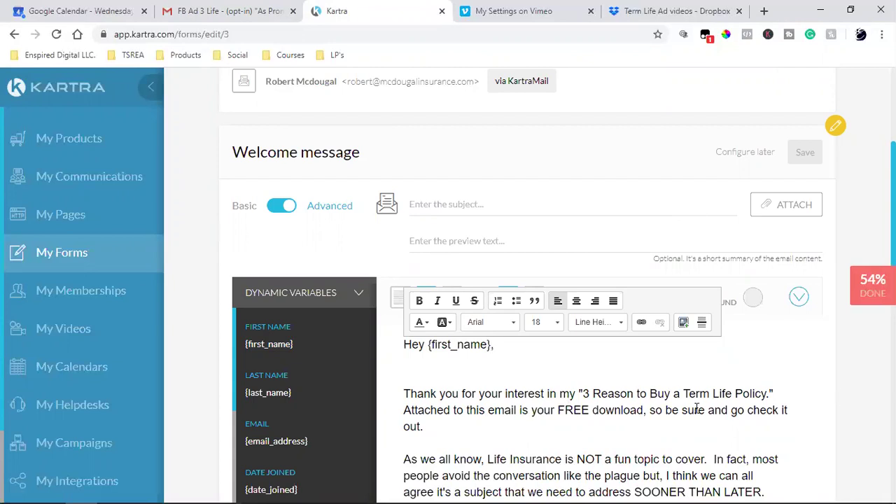
Remove the blank line after the greeting and give the 'Attached…' sentence its own paragraph.
{"action": "left_click", "coordinate": [428, 382]}
{"action": "key", "text": "BackSpace"}
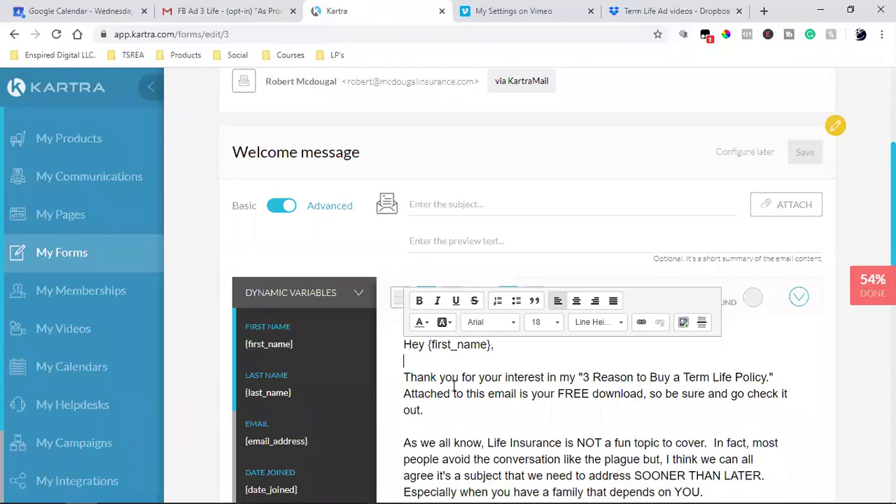
{"action": "scroll", "coordinate": [832, 345], "scroll_direction": "down", "scroll_amount": 2}
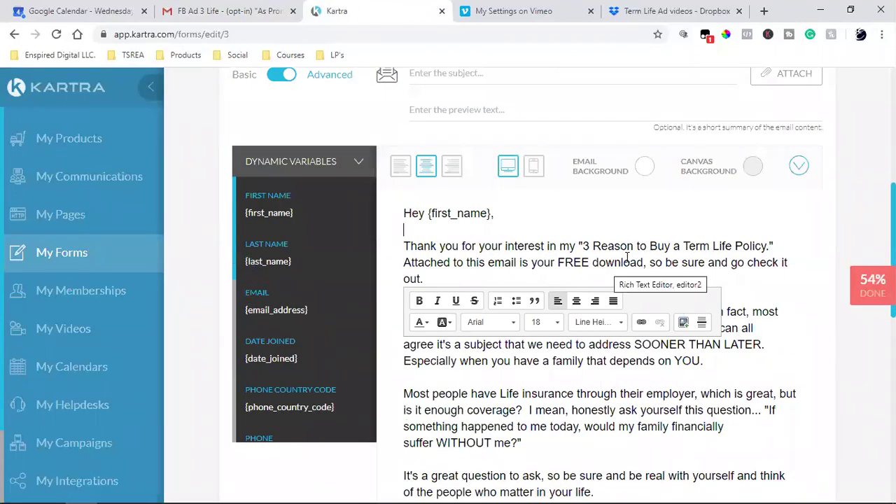
{"action": "scroll", "coordinate": [635, 259], "scroll_direction": "down", "scroll_amount": 2}
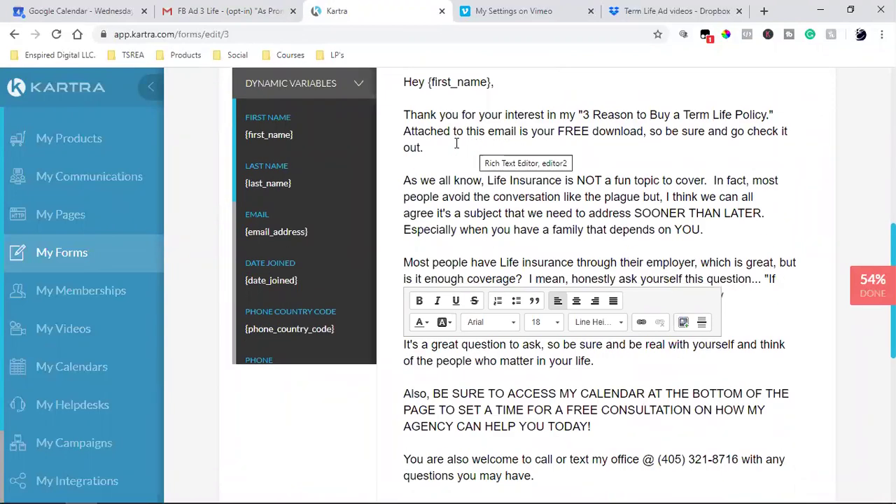
{"action": "left_click", "coordinate": [405, 134]}
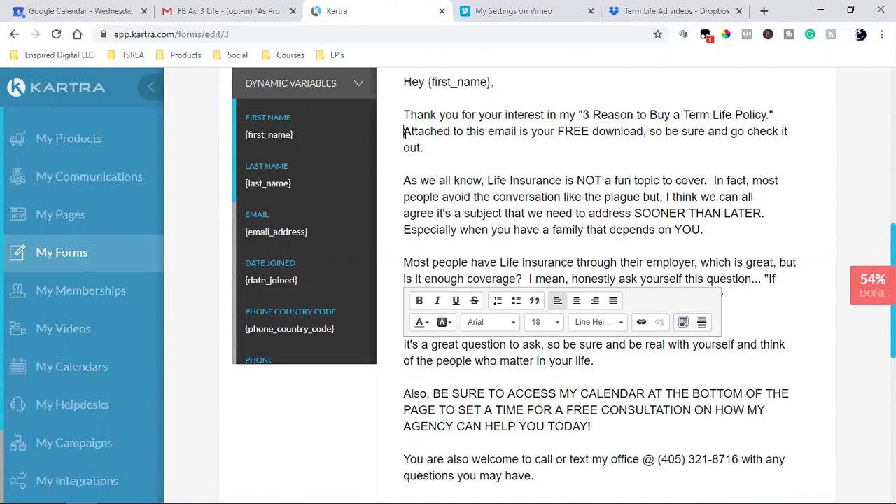
{"action": "scroll", "coordinate": [488, 198], "scroll_direction": "up", "scroll_amount": 2}
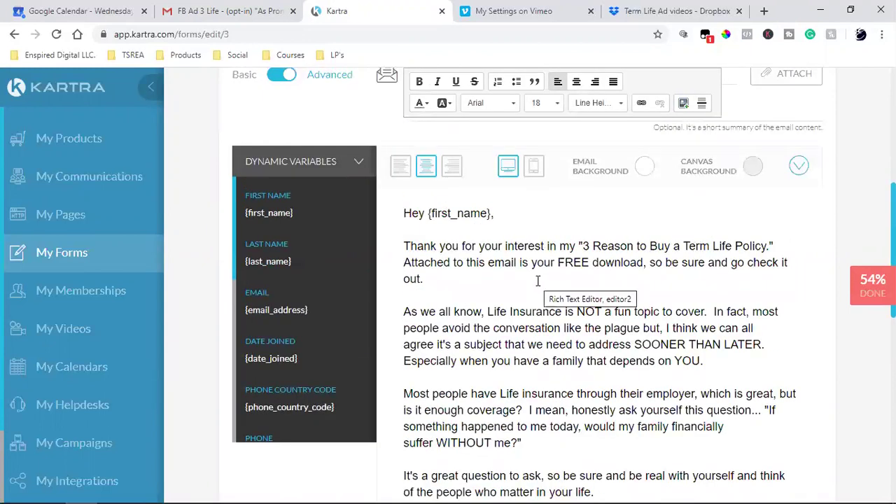
{"action": "key", "text": "Return"}
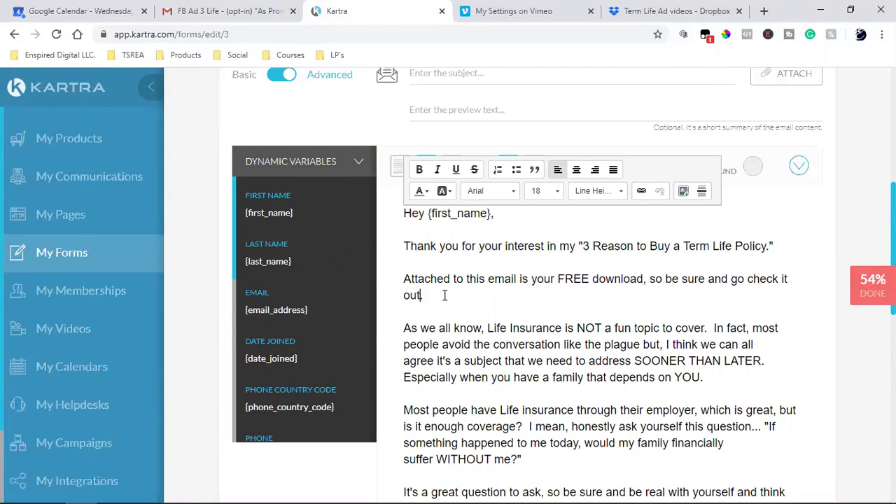
Replace 'so be sure and go check it out' with a bold 'click here'.
{"action": "key", "text": "BackSpace"}
{"action": "key", "text": "BackSpace"}
{"action": "key", "text": "BackSpace"}
{"action": "key", "text": "BackSpace"}
{"action": "key", "text": "BackSpace"}
{"action": "key", "text": "BackSpace"}
{"action": "key", "text": "BackSpace"}
{"action": "key", "text": "BackSpace"}
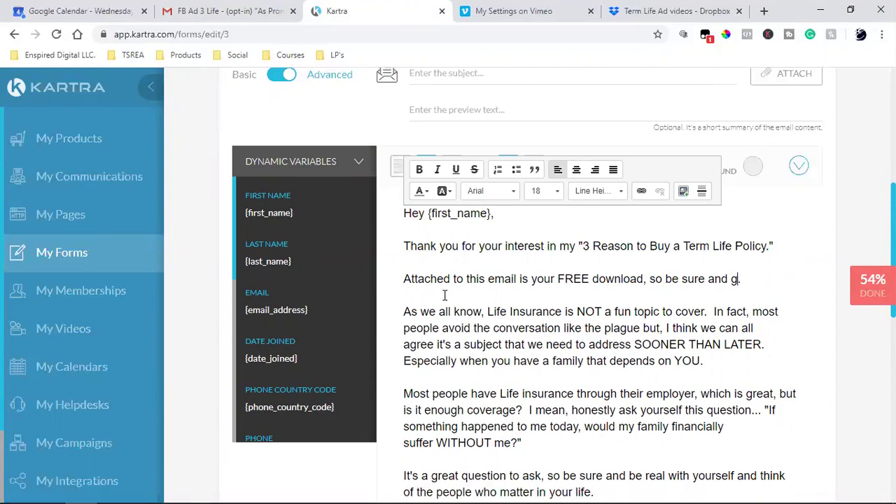
{"action": "key", "text": "BackSpace"}
{"action": "key", "text": "BackSpace"}
{"action": "key", "text": "BackSpace"}
{"action": "key", "text": "BackSpace"}
{"action": "key", "text": "BackSpace"}
{"action": "key", "text": "BackSpace"}
{"action": "key", "text": "BackSpace"}
{"action": "key", "text": "BackSpace"}
{"action": "key", "text": "BackSpace"}
{"action": "key", "text": "BackSpace"}
{"action": "key", "text": "BackSpace"}
{"action": "key", "text": "BackSpace"}
{"action": "key", "text": "BackSpace"}
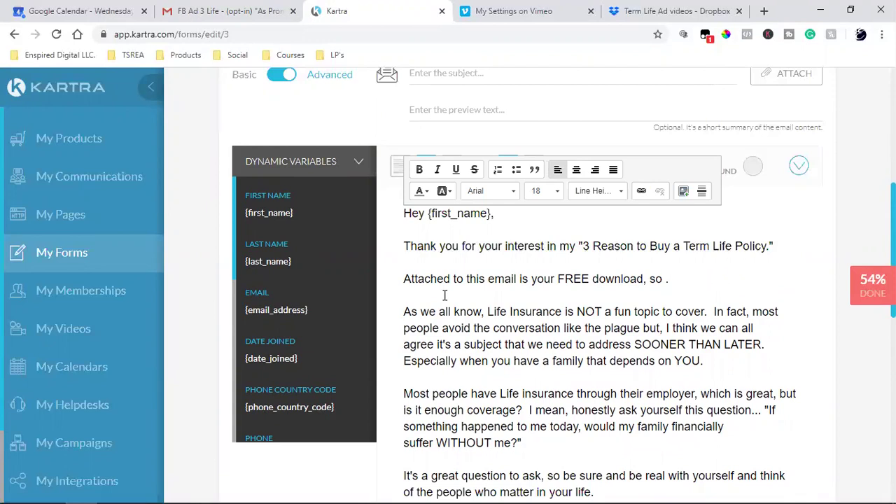
{"action": "type", "text": "click here"}
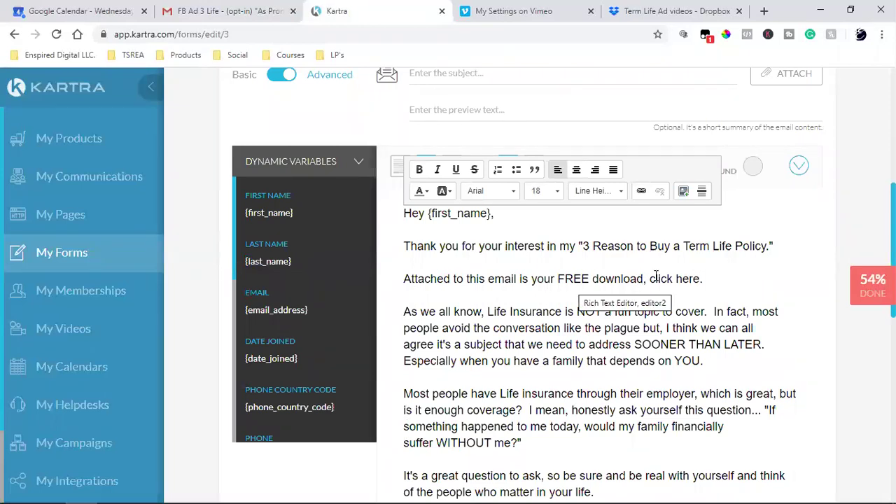
{"action": "left_click_drag", "start_coordinate": [650, 279], "coordinate": [700, 278]}
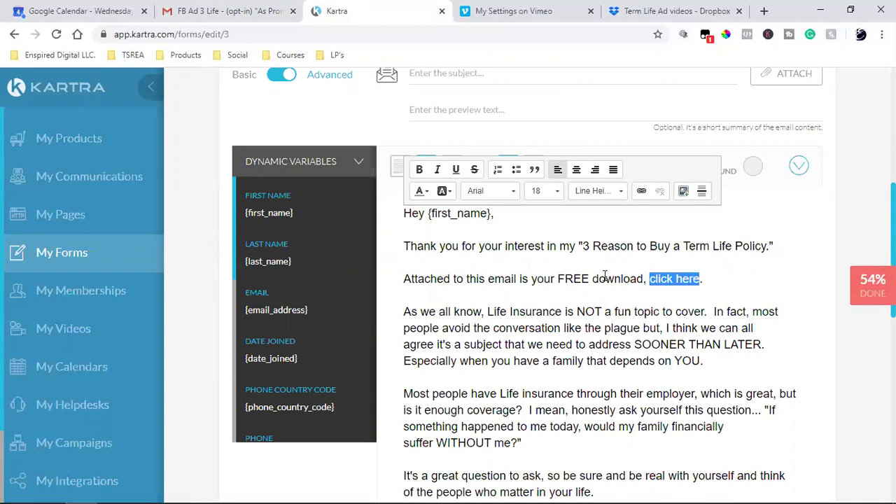
{"action": "left_click", "coordinate": [419, 170]}
{"action": "left_click", "coordinate": [569, 366]}
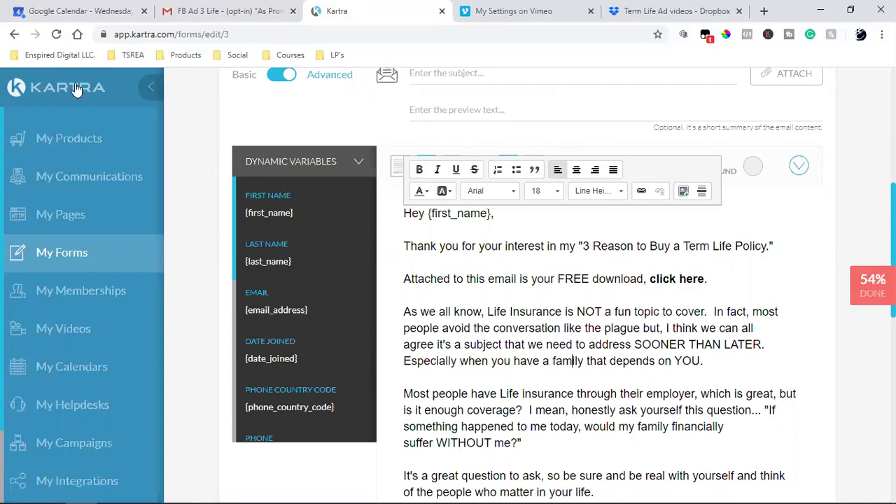
{"action": "scroll", "coordinate": [70, 311], "scroll_direction": "down", "scroll_amount": 1}
{"action": "scroll", "coordinate": [70, 312], "scroll_direction": "down", "scroll_amount": 1}
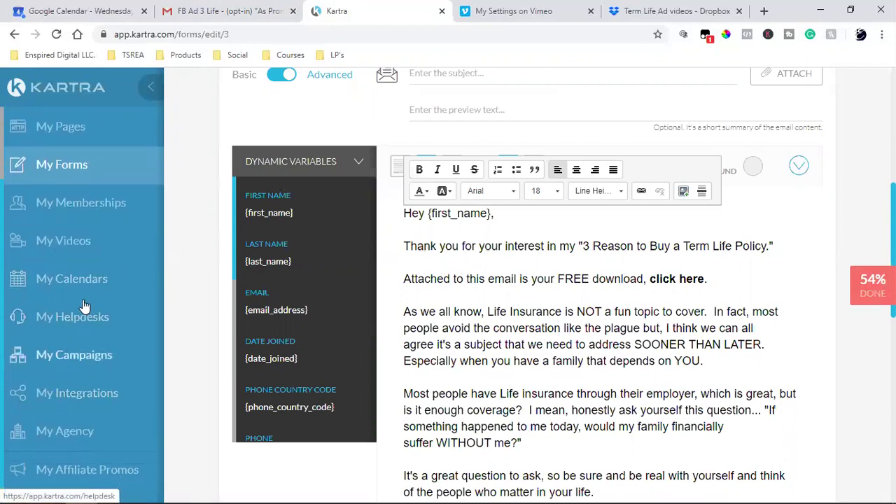
Open My Memberships in a new tab and show its hosted Files list.
{"action": "right_click", "coordinate": [64, 357]}
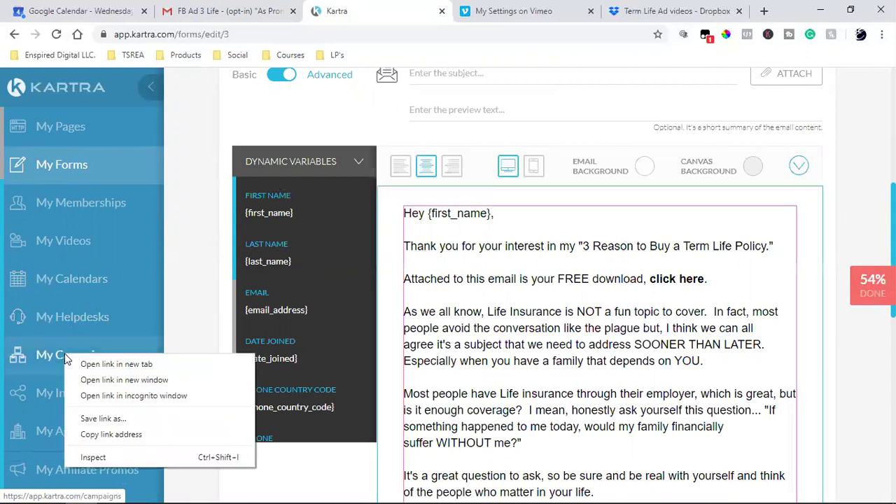
{"action": "left_click", "coordinate": [195, 212]}
{"action": "right_click", "coordinate": [66, 207]}
{"action": "left_click", "coordinate": [105, 215]}
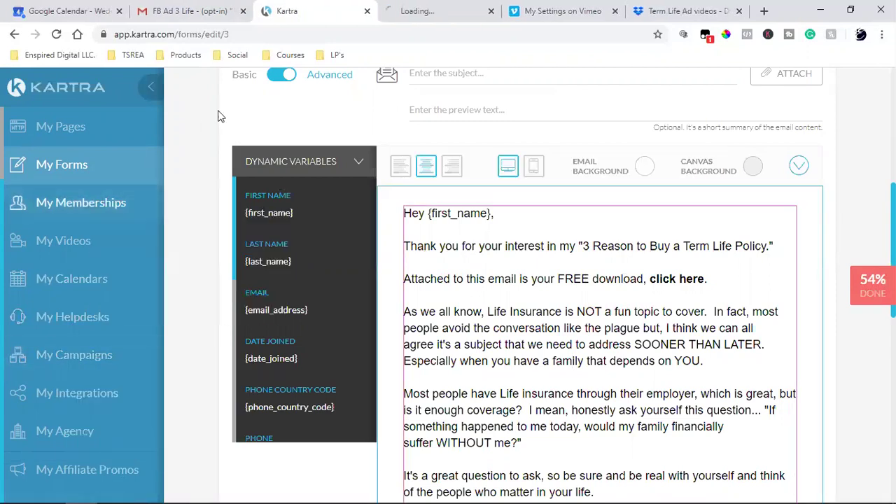
{"action": "key", "text": "ctrl+Tab"}
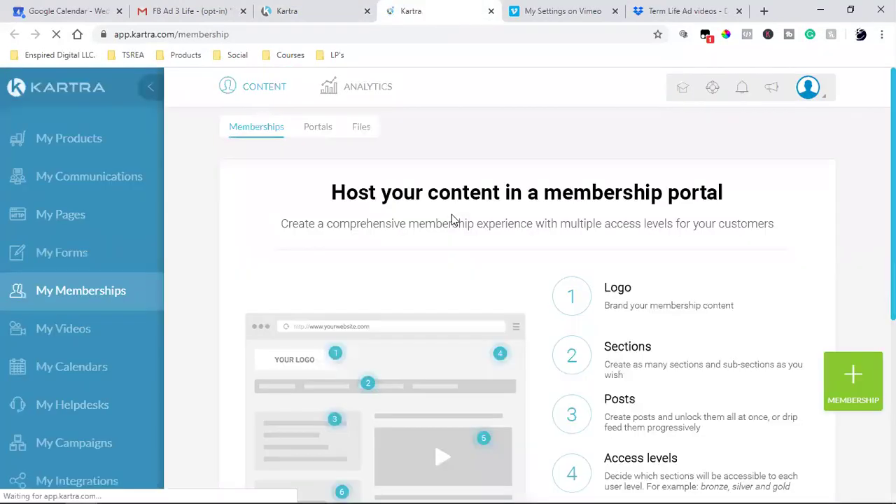
{"action": "left_click", "coordinate": [366, 134]}
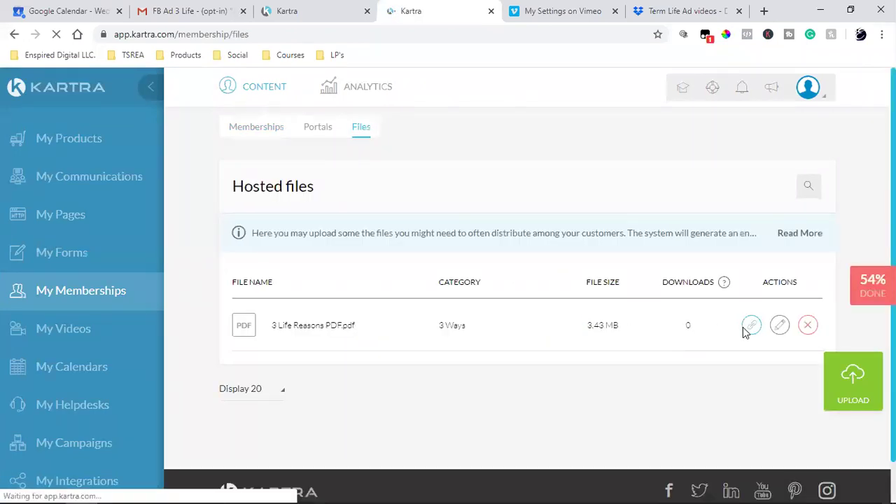
Copy the direct URL of '3 Life Reasons PDF.pdf' and return to the form editor.
{"action": "left_click", "coordinate": [751, 327]}
{"action": "double_click", "coordinate": [529, 380]}
{"action": "left_click", "coordinate": [529, 382]}
{"action": "triple_click", "coordinate": [530, 380]}
{"action": "right_click", "coordinate": [528, 380]}
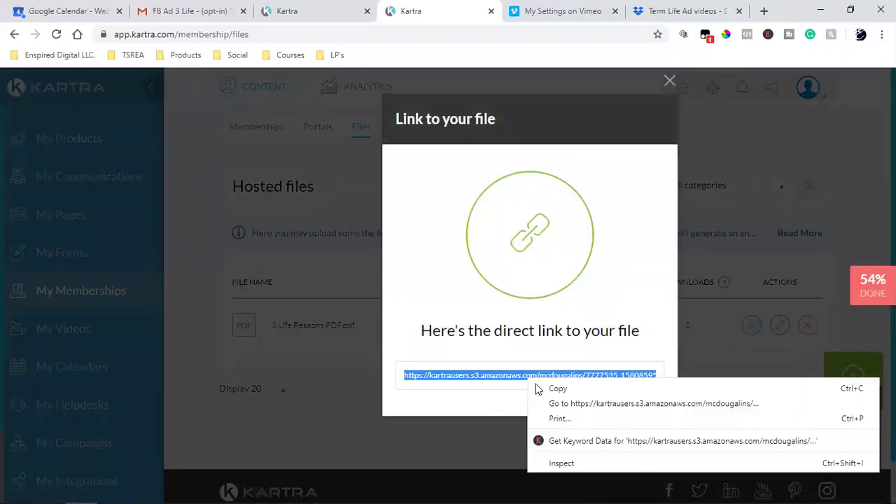
{"action": "left_click", "coordinate": [543, 389]}
{"action": "left_click", "coordinate": [305, 8]}
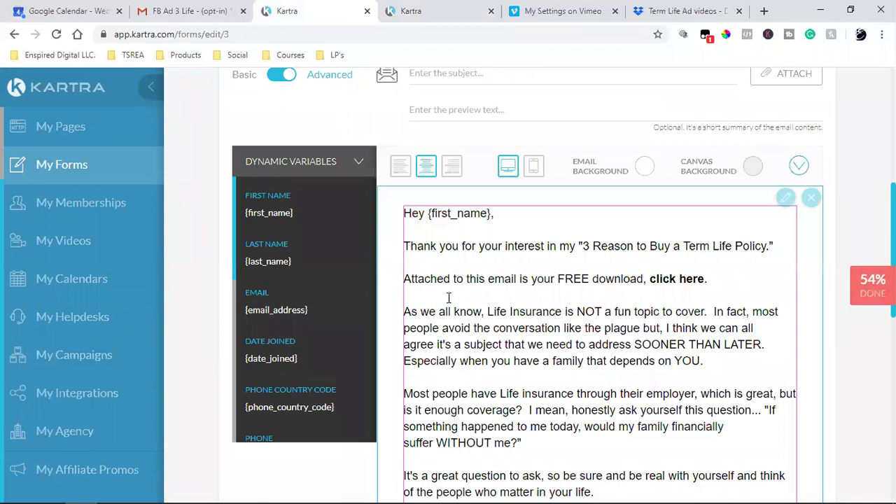
{"action": "left_click_drag", "start_coordinate": [650, 278], "coordinate": [706, 275]}
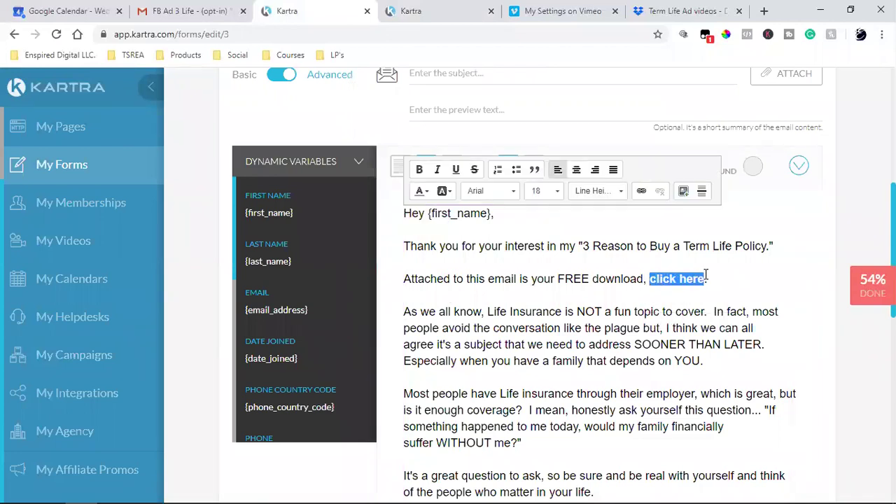
{"action": "left_click", "coordinate": [641, 191]}
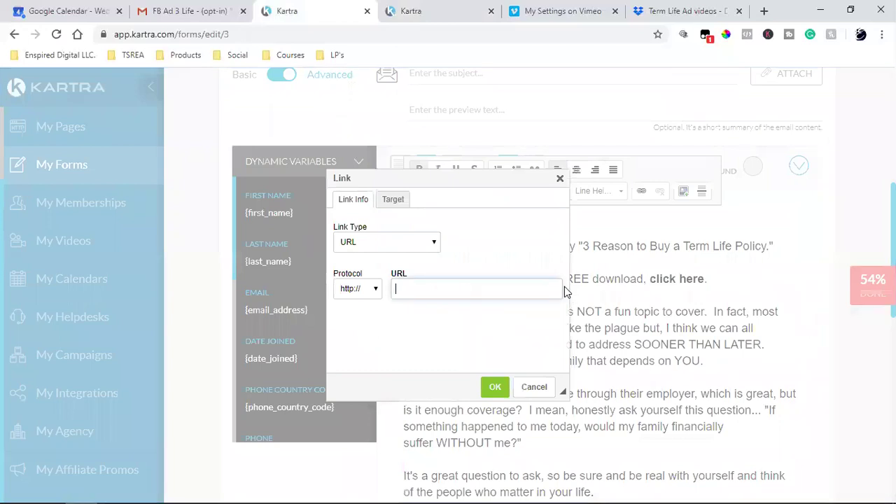
{"action": "key", "text": "ctrl+v"}
{"action": "key", "text": "ctrl+Left"}
{"action": "key", "text": "ctrl+Left"}
{"action": "key", "text": "ctrl+Left"}
{"action": "key", "text": "ctrl+Left"}
{"action": "key", "text": "ctrl+Left"}
{"action": "key", "text": "ctrl+Left"}
{"action": "key", "text": "ctrl+Left"}
{"action": "key", "text": "ctrl+Left"}
{"action": "key", "text": "ctrl+Left"}
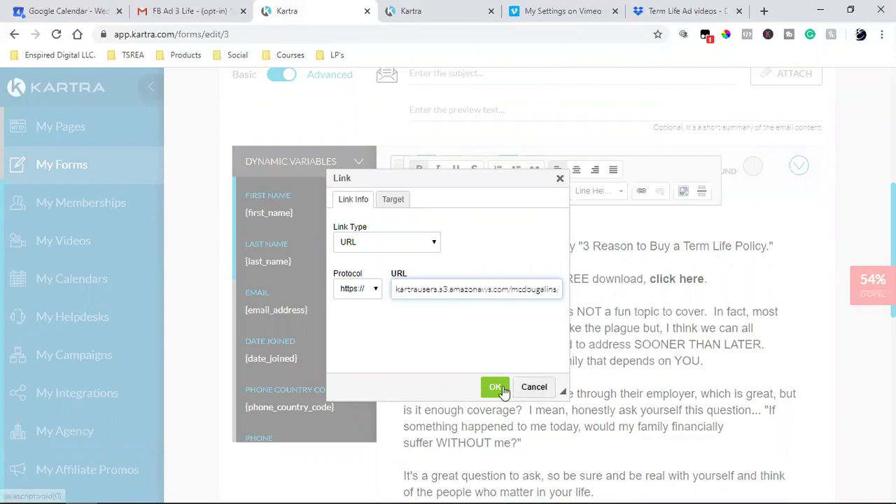
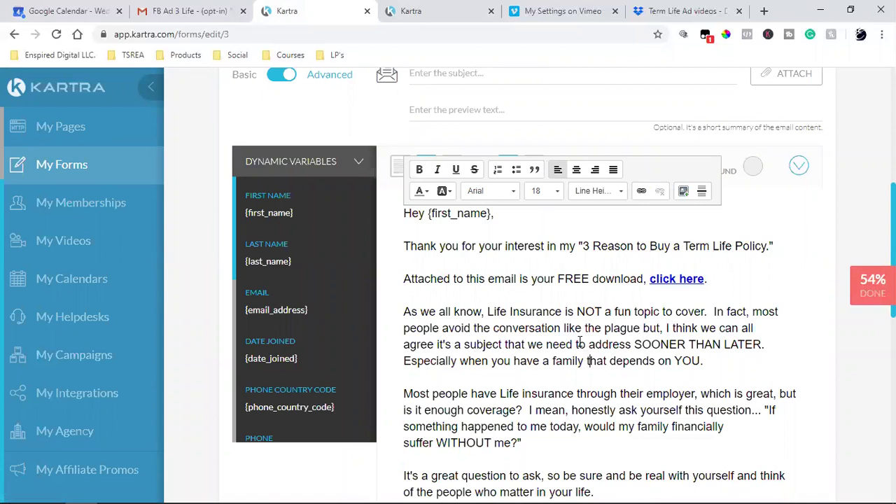
In the calendar paragraph, replace 'BE SURE' and 'AT THE BOTTOM OF THE PAGE' with 'CLICK HERE'.
{"action": "scroll", "coordinate": [601, 340], "scroll_direction": "down", "scroll_amount": 2}
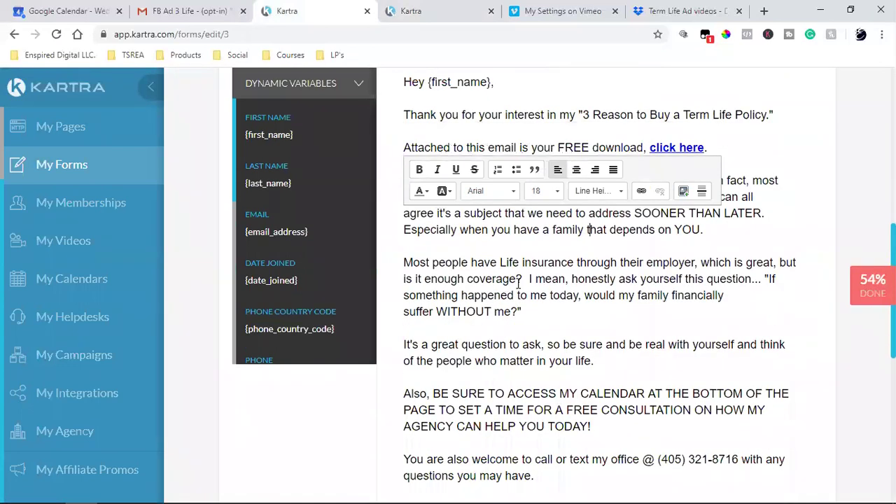
{"action": "scroll", "coordinate": [567, 348], "scroll_direction": "down", "scroll_amount": 2}
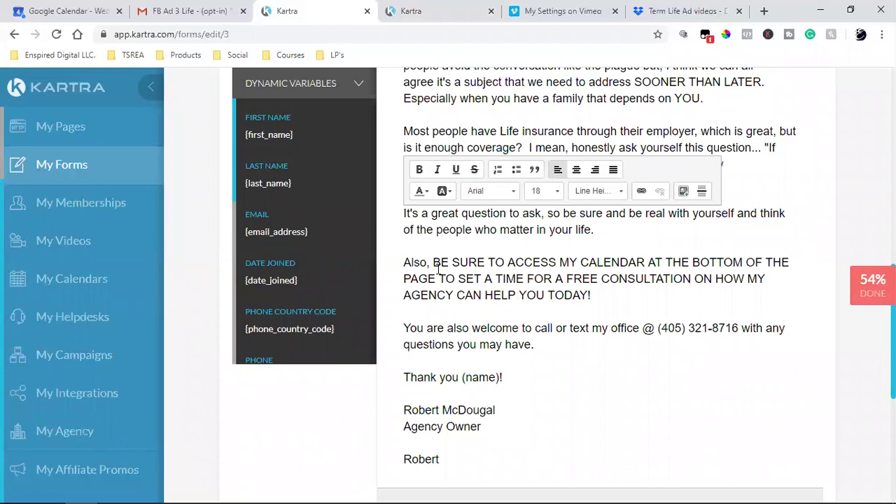
{"action": "left_click", "coordinate": [437, 269]}
{"action": "key", "text": "BackSpace"}
{"action": "key", "text": "BackSpace"}
{"action": "key", "text": "BackSpace"}
{"action": "key", "text": "BackSpace"}
{"action": "key", "text": "BackSpace"}
{"action": "key", "text": "BackSpace"}
{"action": "key", "text": "BackSpace"}
{"action": "key", "text": "BackSpace"}
{"action": "key", "text": "BackSpace"}
{"action": "key", "text": "BackSpace"}
{"action": "key", "text": "BackSpace"}
{"action": "key", "text": "BackSpace"}
{"action": "key", "text": "BackSpace"}
{"action": "key", "text": "BackSpace"}
{"action": "key", "text": "BackSpace"}
{"action": "key", "text": "BackSpace"}
{"action": "key", "text": "BackSpace"}
{"action": "key", "text": "BackSpace"}
{"action": "key", "text": "BackSpace"}
{"action": "key", "text": "BackSpace"}
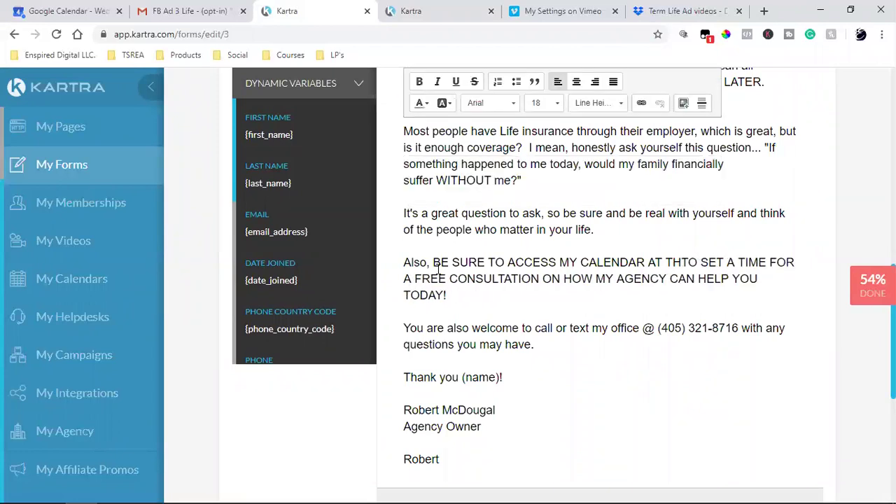
{"action": "key", "text": "BackSpace"}
{"action": "key", "text": "BackSpace"}
{"action": "key", "text": "BackSpace"}
{"action": "key", "text": "BackSpace"}
{"action": "key", "text": "BackSpace"}
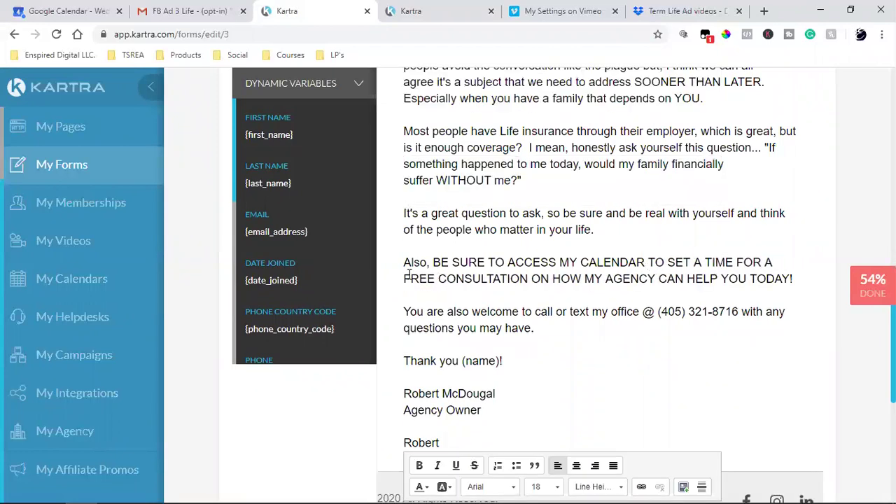
{"action": "left_click", "coordinate": [485, 258]}
{"action": "key", "text": "BackSpace"}
{"action": "key", "text": "BackSpace"}
{"action": "key", "text": "BackSpace"}
{"action": "key", "text": "BackSpace"}
{"action": "key", "text": "BackSpace"}
{"action": "key", "text": "BackSpace"}
{"action": "key", "text": "BackSpace"}
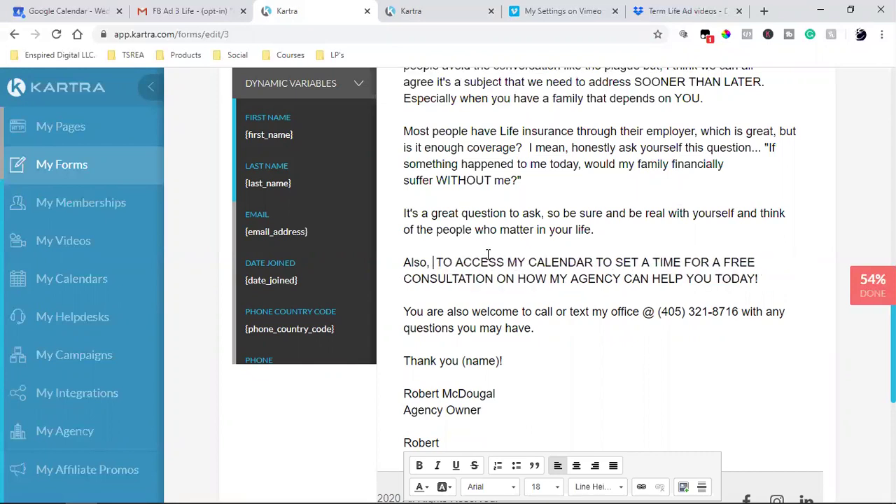
{"action": "type", "text": "CLICK HERE"}
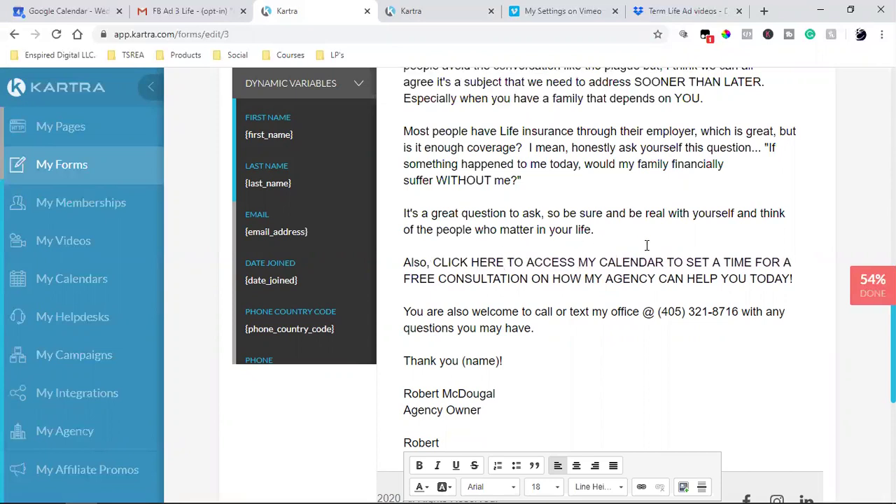
Change 'SET A TIME FOR A' to 'SCHEDULE YOUR' and 'MY agency' to 'OUR agency'.
{"action": "left_click", "coordinate": [665, 264]}
{"action": "key", "text": "BackSpace"}
{"action": "key", "text": "BackSpace"}
{"action": "key", "text": "BackSpace"}
{"action": "key", "text": "BackSpace"}
{"action": "key", "text": "BackSpace"}
{"action": "key", "text": "BackSpace"}
{"action": "key", "text": "BackSpace"}
{"action": "key", "text": "BackSpace"}
{"action": "key", "text": "BackSpace"}
{"action": "key", "text": "BackSpace"}
{"action": "key", "text": "BackSpace"}
{"action": "key", "text": "BackSpace"}
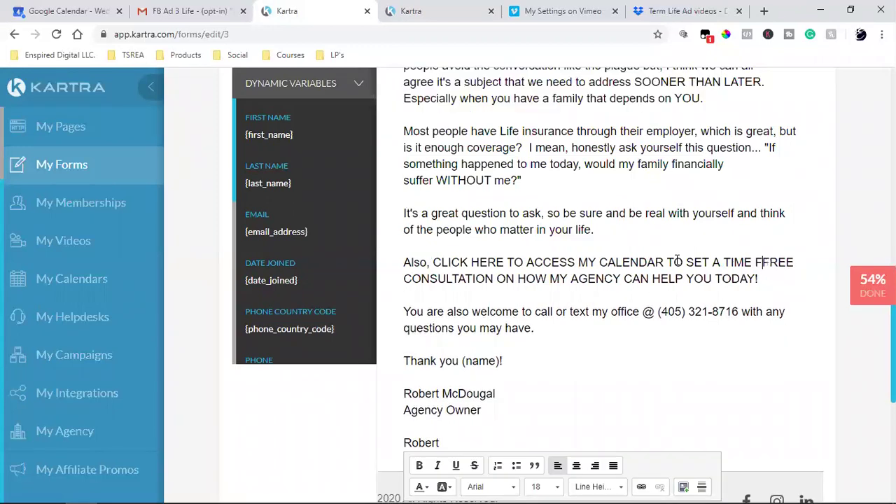
{"action": "key", "text": "BackSpace"}
{"action": "key", "text": "BackSpace"}
{"action": "key", "text": "BackSpace"}
{"action": "key", "text": "BackSpace"}
{"action": "type", "text": "CHE"}
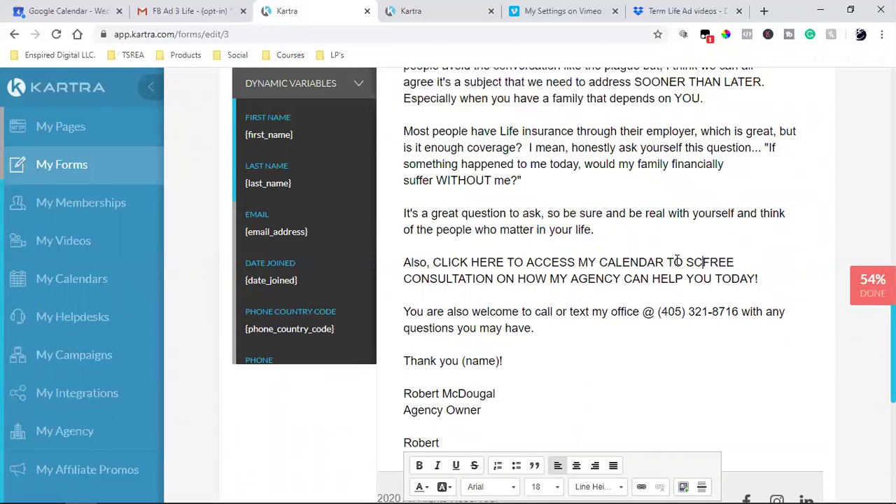
{"action": "type", "text": "DULE YOUR"}
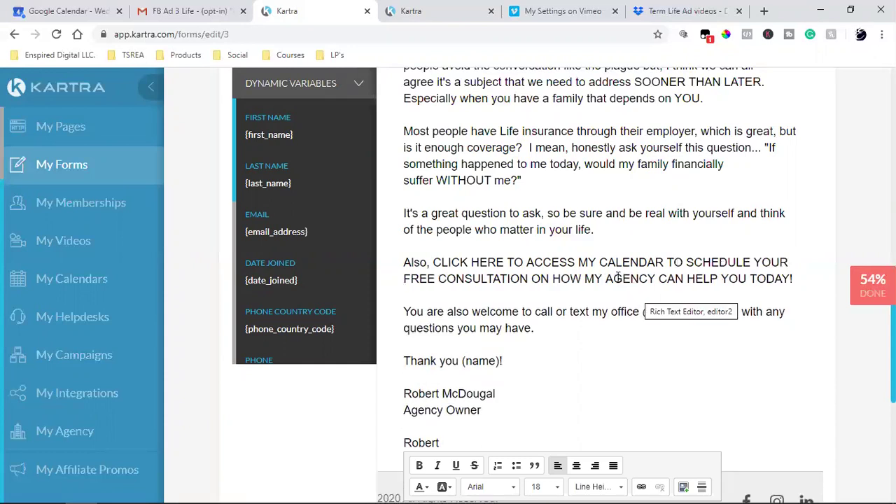
{"action": "key", "text": "BackSpace"}
{"action": "key", "text": "BackSpace"}
{"action": "type", "text": "OUR"}
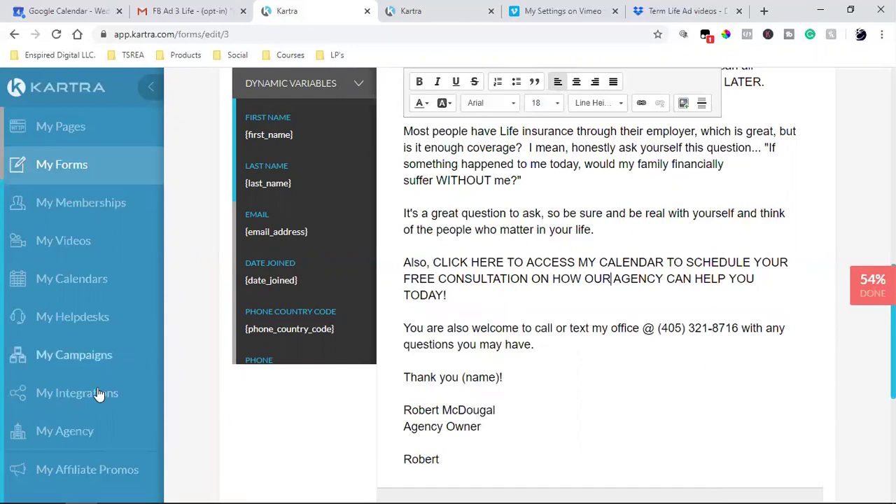
Copy the existing calendar's shareable link from My Calendars in a new tab.
{"action": "right_click", "coordinate": [56, 289]}
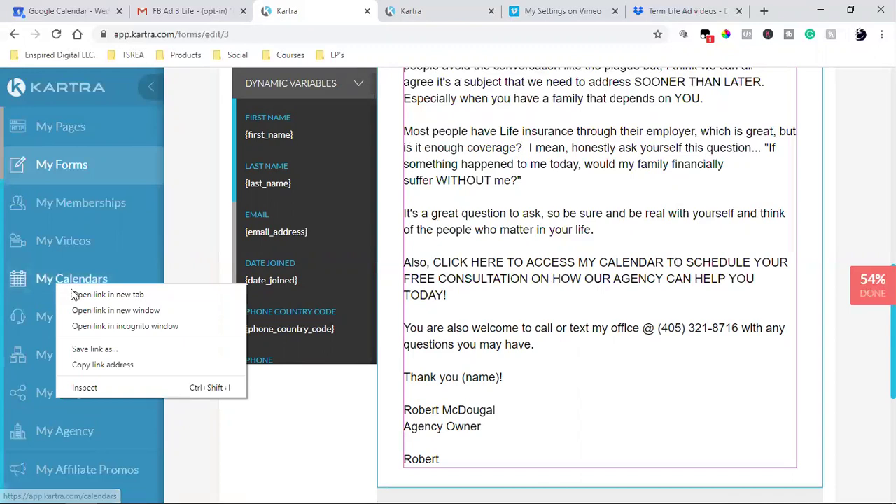
{"action": "left_click", "coordinate": [77, 293]}
{"action": "left_click", "coordinate": [483, 10]}
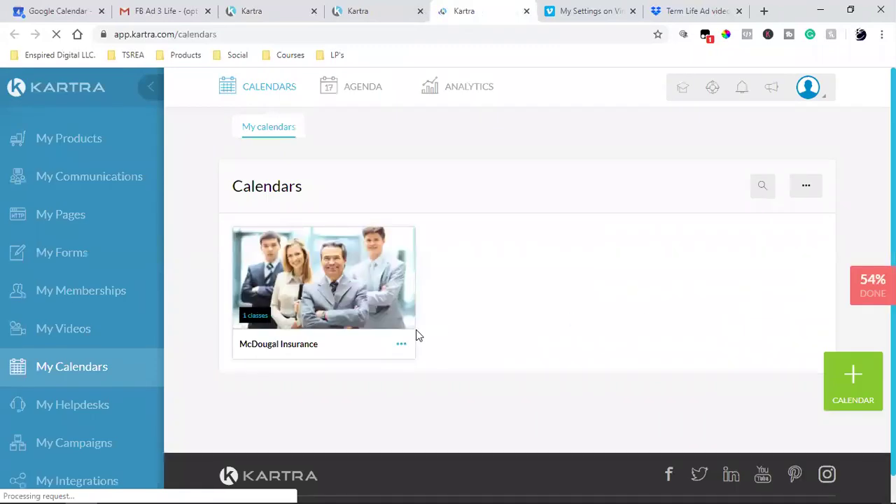
{"action": "left_click", "coordinate": [402, 347]}
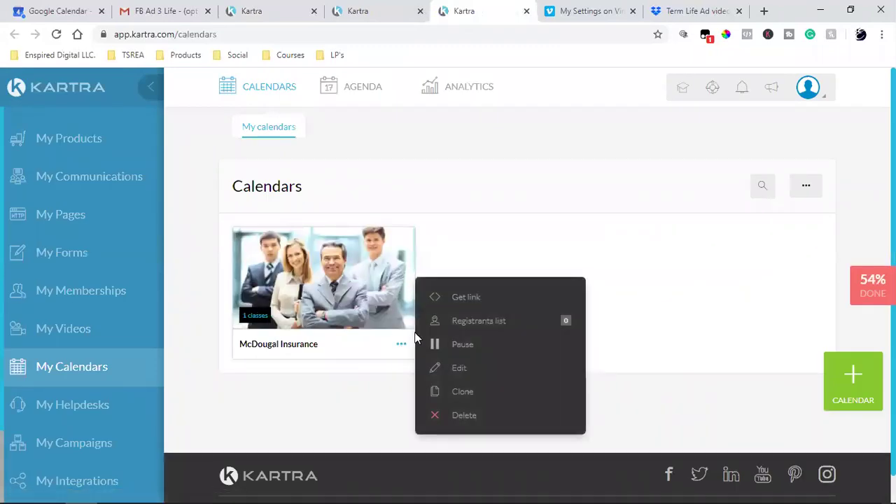
{"action": "left_click", "coordinate": [474, 298]}
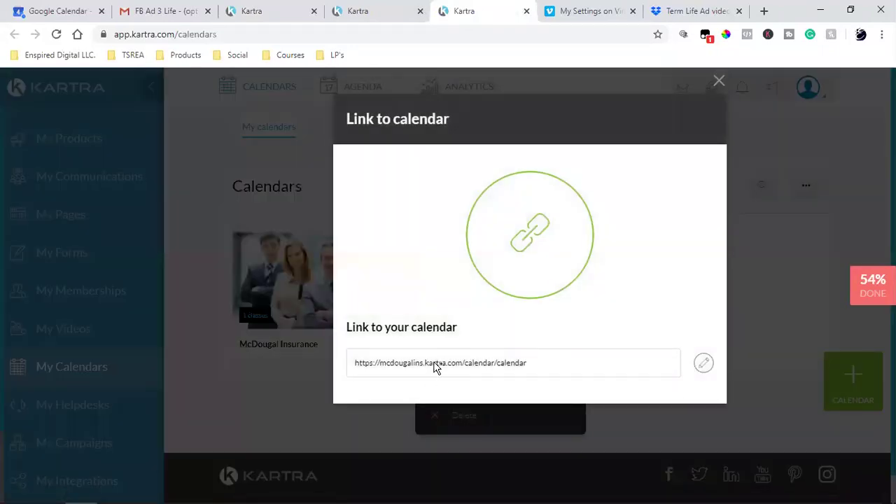
{"action": "left_click", "coordinate": [434, 365]}
{"action": "right_click", "coordinate": [435, 366]}
{"action": "left_click", "coordinate": [464, 371]}
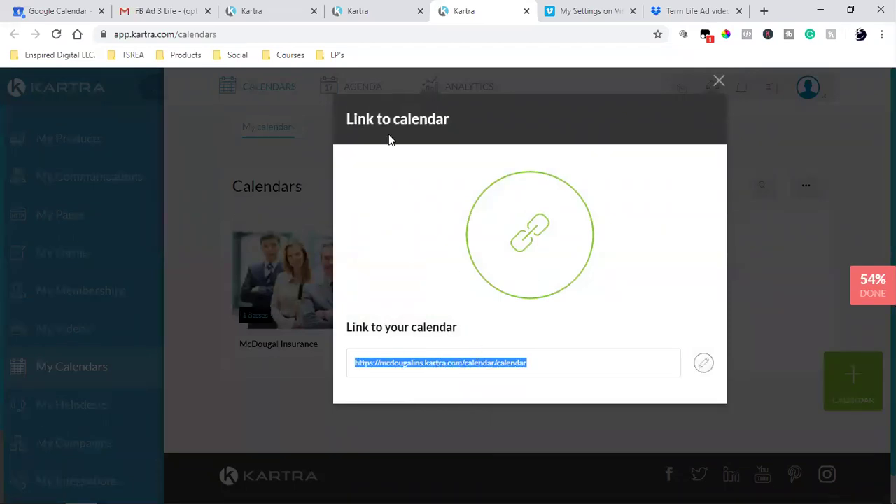
{"action": "left_click", "coordinate": [358, 7]}
{"action": "left_click", "coordinate": [294, 9]}
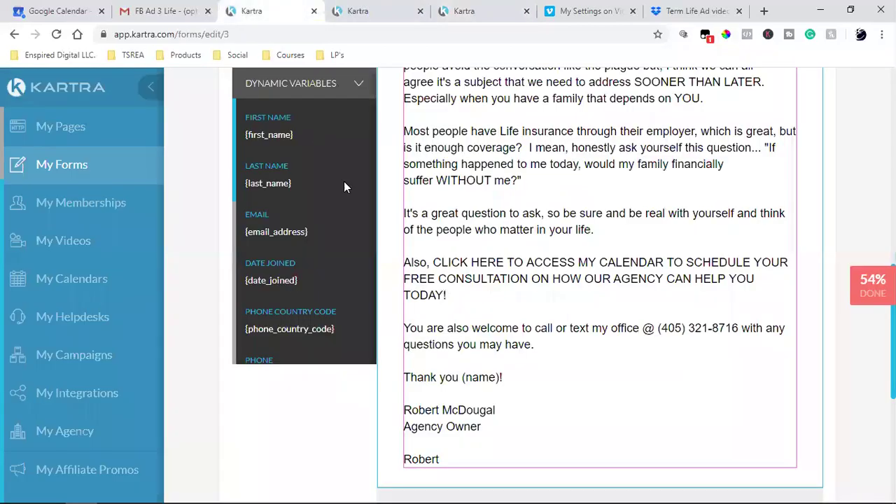
Link the words 'CLICK HERE' in the email to the copied calendar URL.
{"action": "left_click", "coordinate": [467, 264]}
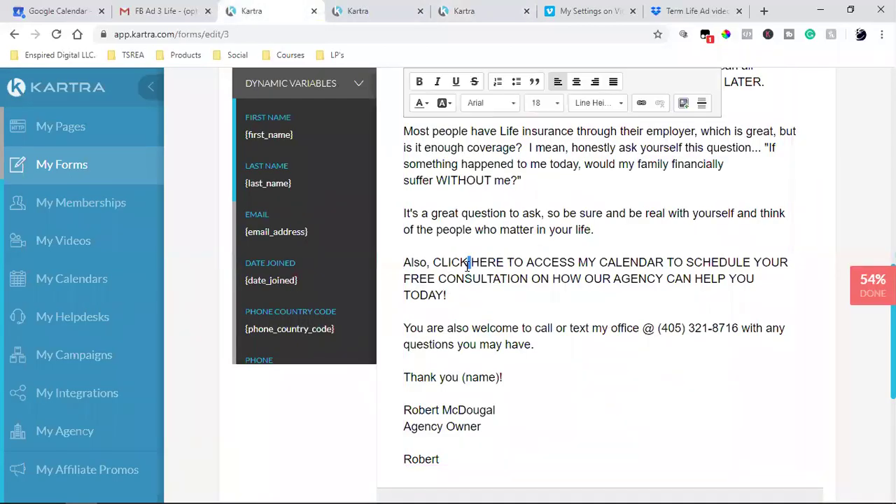
{"action": "triple_click", "coordinate": [467, 263]}
{"action": "left_click_drag", "start_coordinate": [432, 263], "coordinate": [508, 265]}
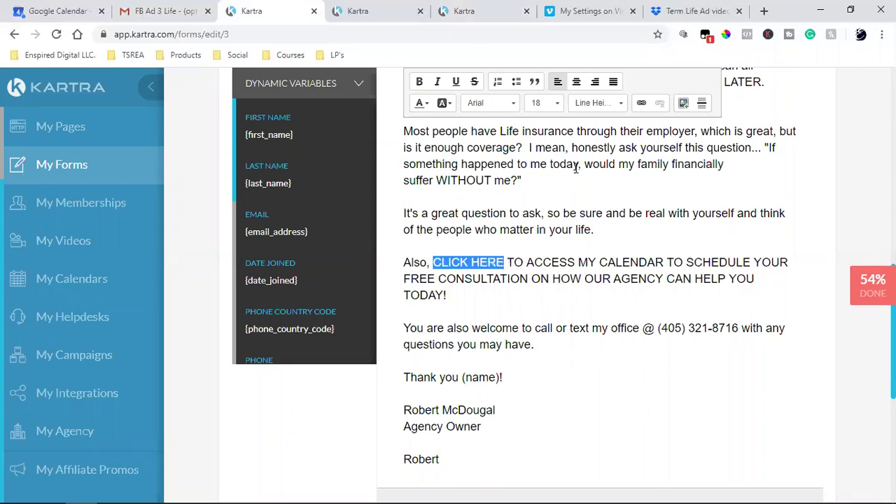
{"action": "left_click", "coordinate": [643, 104]}
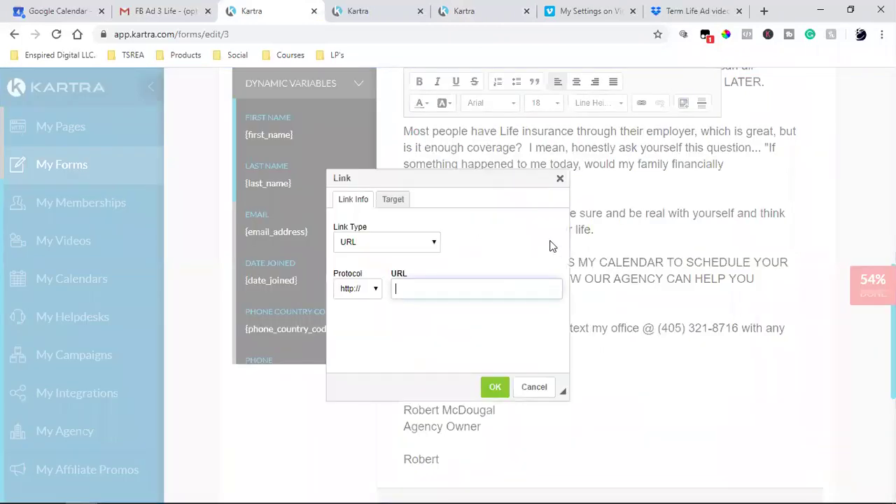
{"action": "key", "text": "ctrl+v"}
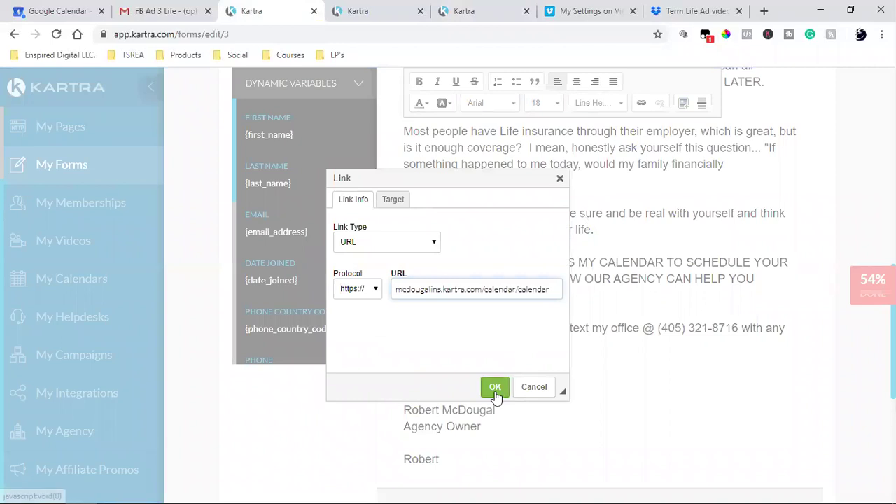
{"action": "left_click", "coordinate": [494, 386]}
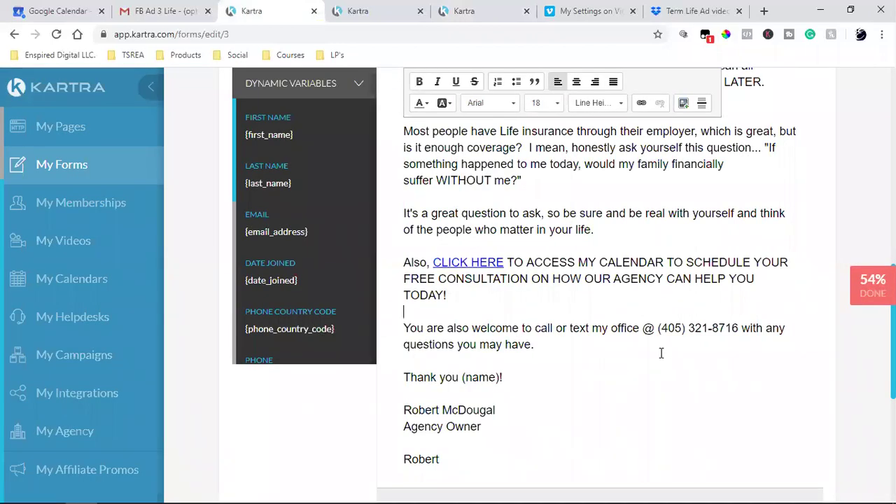
{"action": "scroll", "coordinate": [661, 353], "scroll_direction": "down", "scroll_amount": 2}
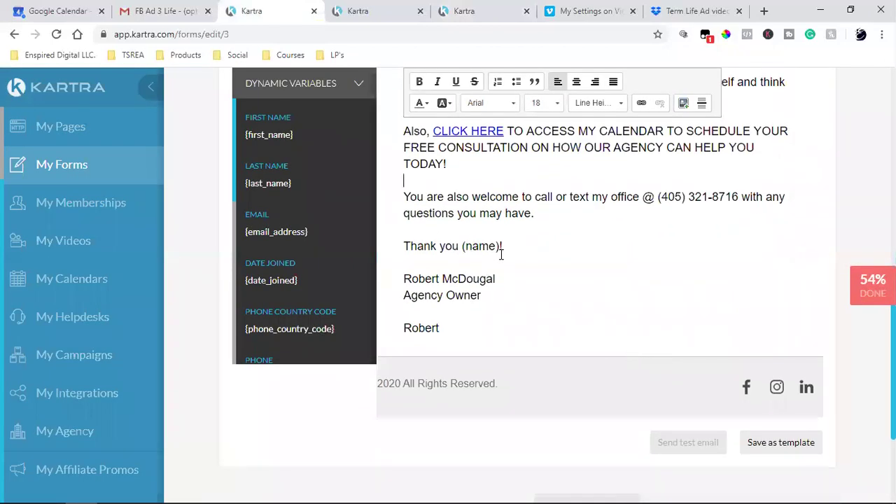
Replace '(name)' with the {first_name} variable so the line reads 'Thank you {first_name}!'.
{"action": "left_click", "coordinate": [266, 134]}
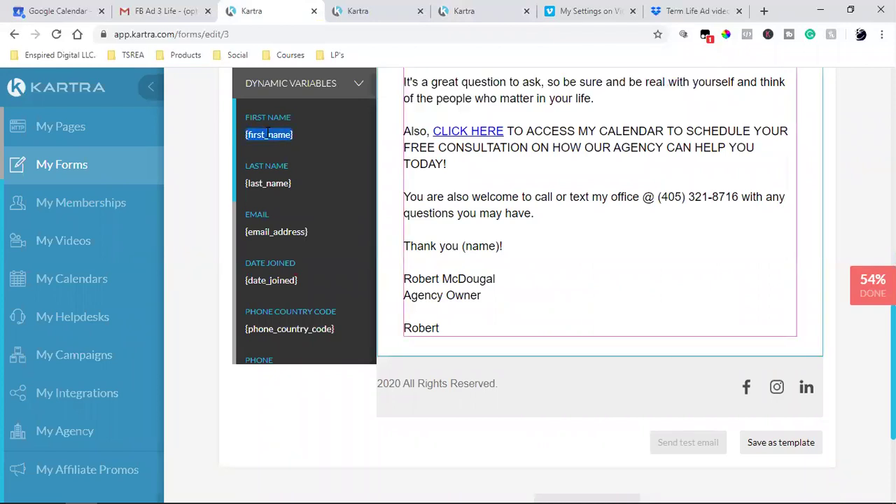
{"action": "right_click", "coordinate": [267, 134]}
{"action": "left_click", "coordinate": [288, 144]}
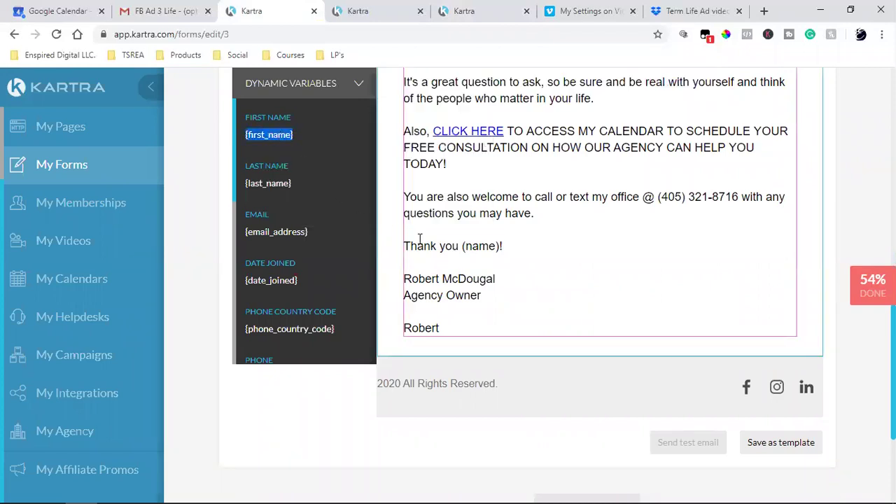
{"action": "left_click", "coordinate": [489, 246]}
{"action": "key", "text": "BackSpace"}
{"action": "key", "text": "BackSpace"}
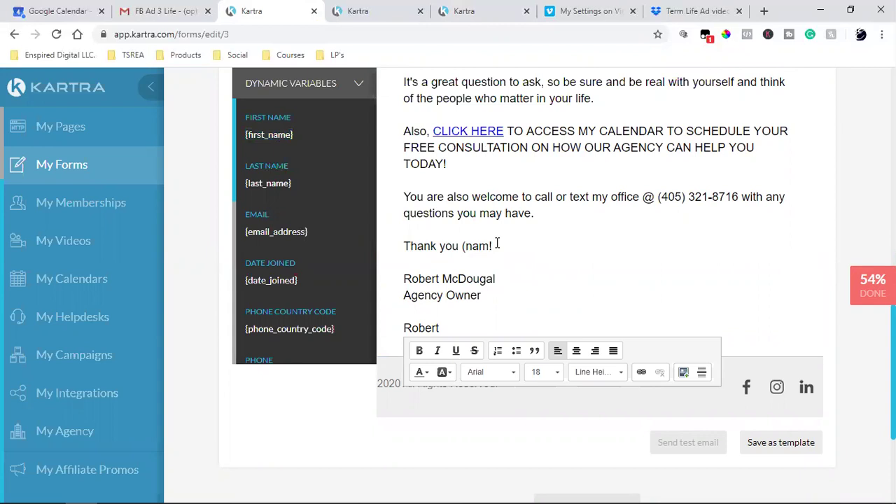
{"action": "key", "text": "BackSpace"}
{"action": "key", "text": "BackSpace"}
{"action": "key", "text": "BackSpace"}
{"action": "key", "text": "BackSpace"}
{"action": "key", "text": "ctrl+v"}
{"action": "key", "text": "Down"}
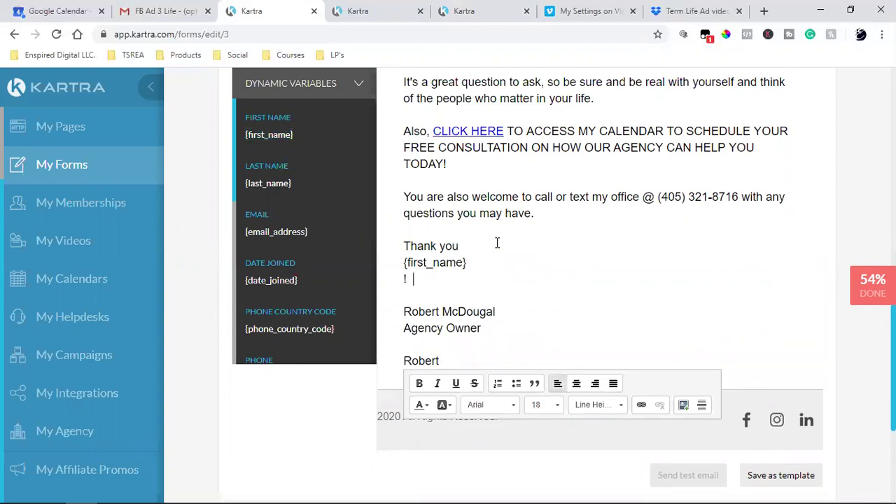
{"action": "key", "text": "BackSpace"}
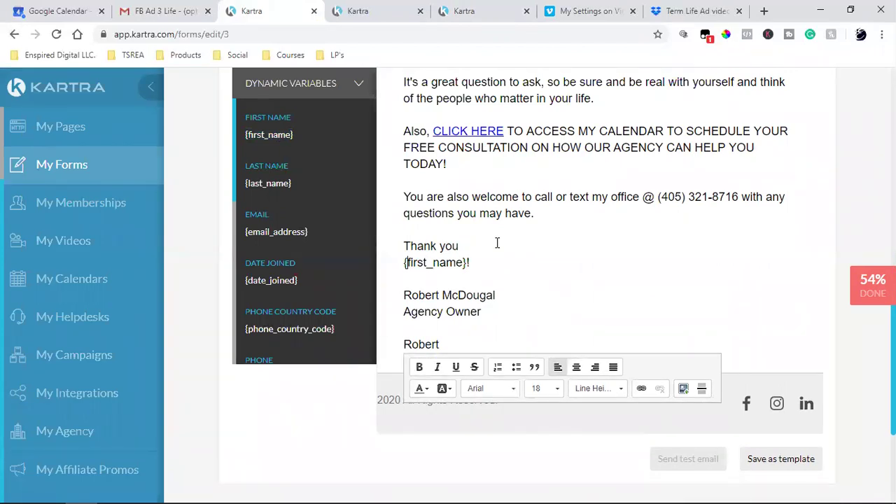
{"action": "key", "text": "BackSpace"}
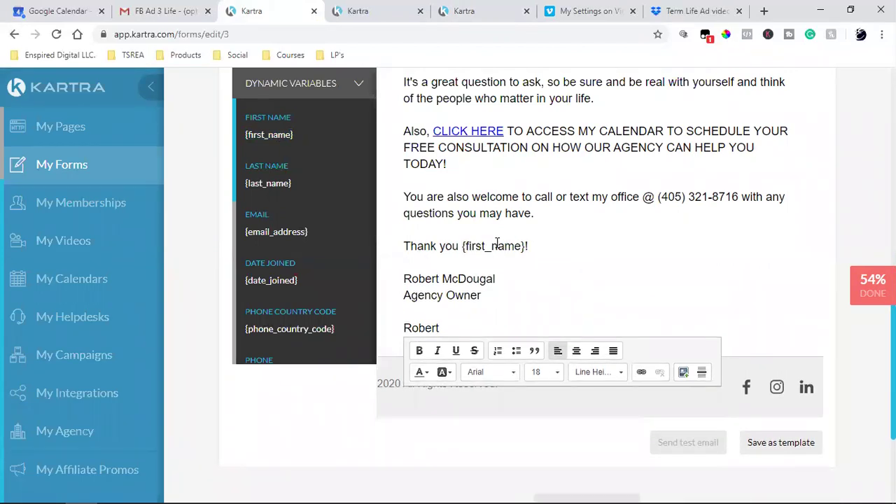
Delete the extra name line below the signature.
{"action": "double_click", "coordinate": [437, 331]}
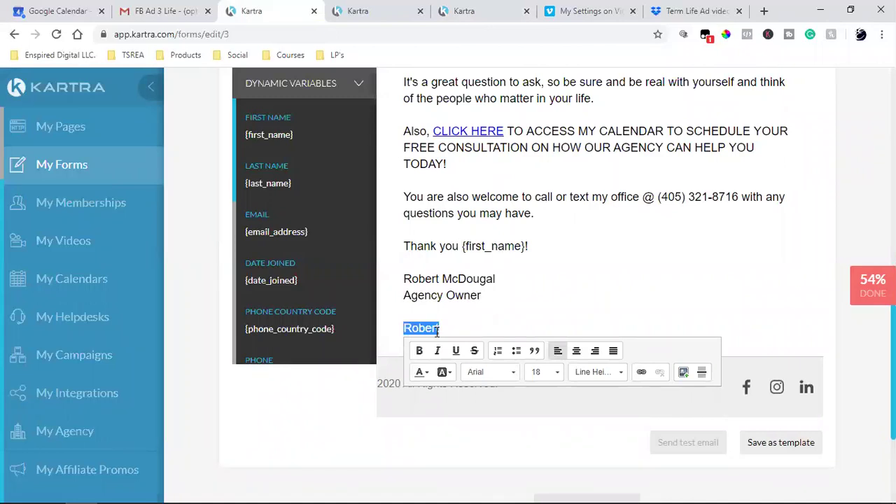
{"action": "key", "text": "BackSpace"}
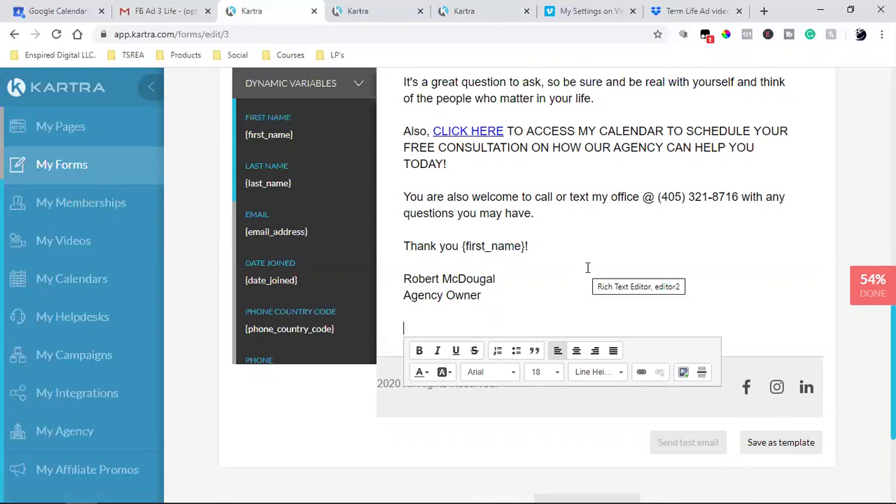
{"action": "scroll", "coordinate": [587, 268], "scroll_direction": "up", "scroll_amount": 2}
{"action": "scroll", "coordinate": [586, 268], "scroll_direction": "up", "scroll_amount": 6}
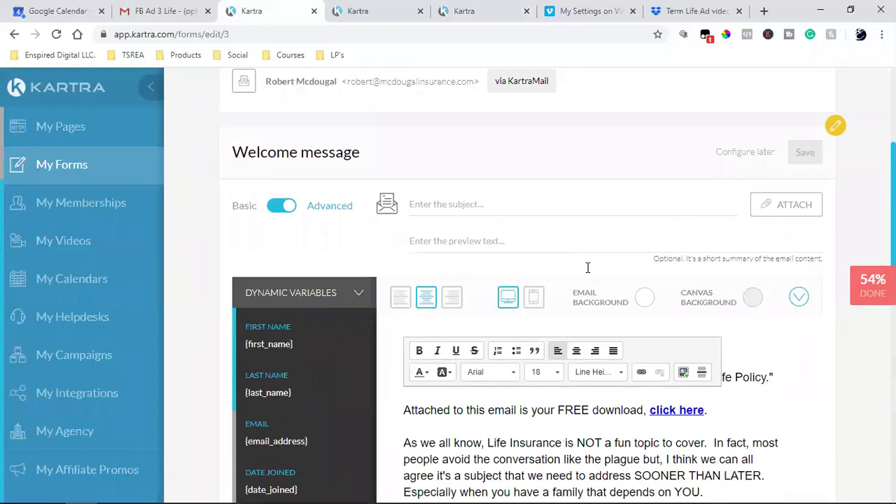
Paste the Gmail email's subject 'As Promised, Here's the Info You Requested' into the welcome subject field.
{"action": "left_click", "coordinate": [200, 9]}
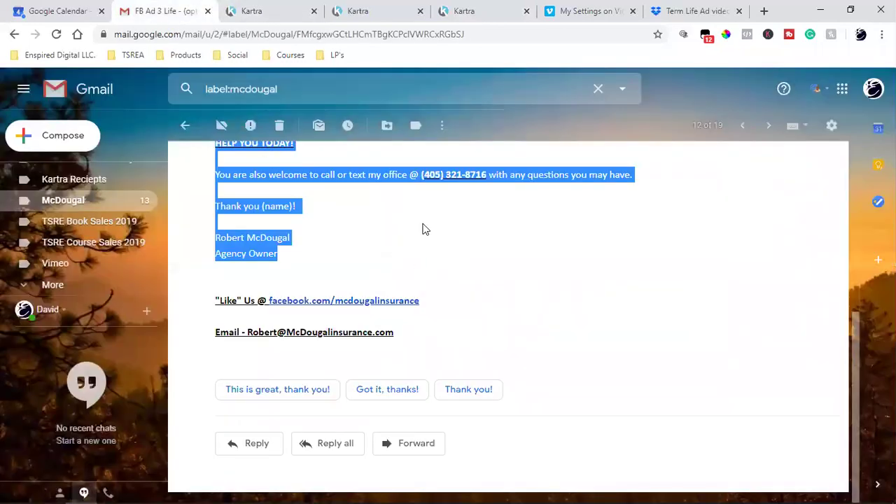
{"action": "left_click", "coordinate": [501, 291]}
{"action": "scroll", "coordinate": [501, 291], "scroll_direction": "up", "scroll_amount": 4}
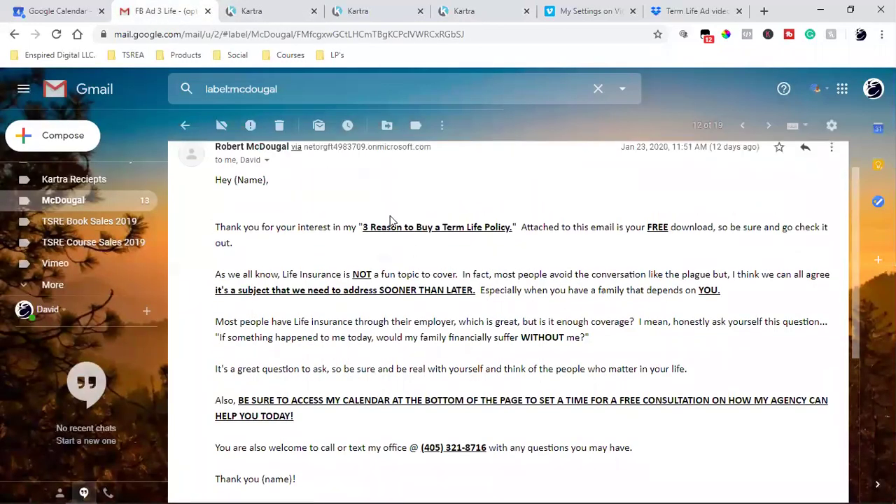
{"action": "left_click_drag", "start_coordinate": [361, 163], "coordinate": [643, 161]}
{"action": "right_click", "coordinate": [568, 162]}
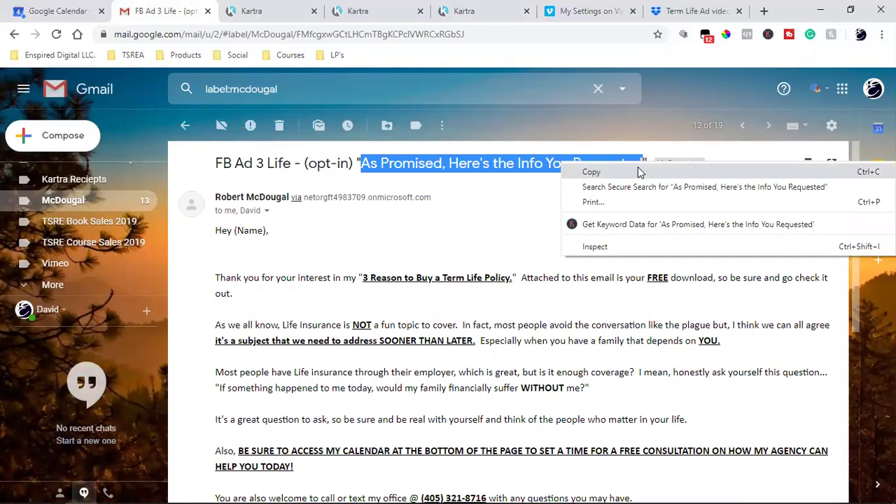
{"action": "left_click", "coordinate": [588, 171]}
{"action": "left_click", "coordinate": [329, 9]}
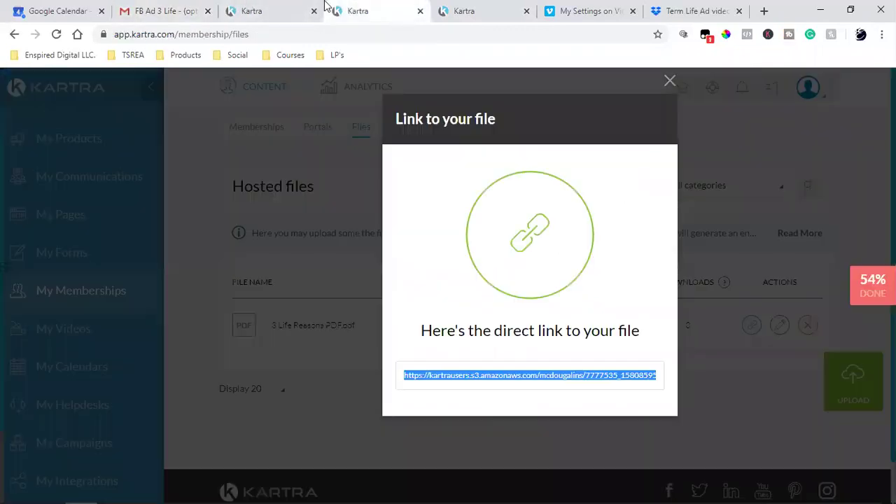
{"action": "left_click", "coordinate": [275, 10]}
{"action": "left_click", "coordinate": [438, 204]}
{"action": "key", "text": "ctrl+v"}
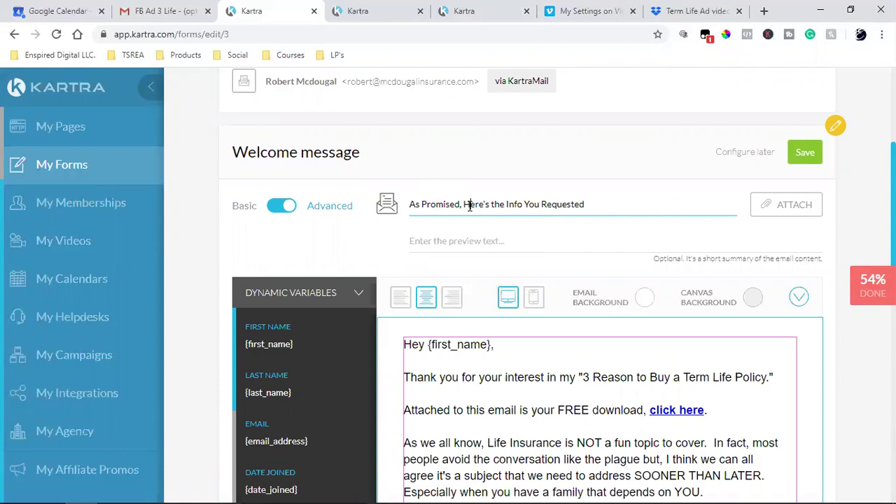
Lowercase the subject to read 'As promised, here's the info you requested'.
{"action": "key", "text": "BackSpace"}
{"action": "type", "text": "h"}
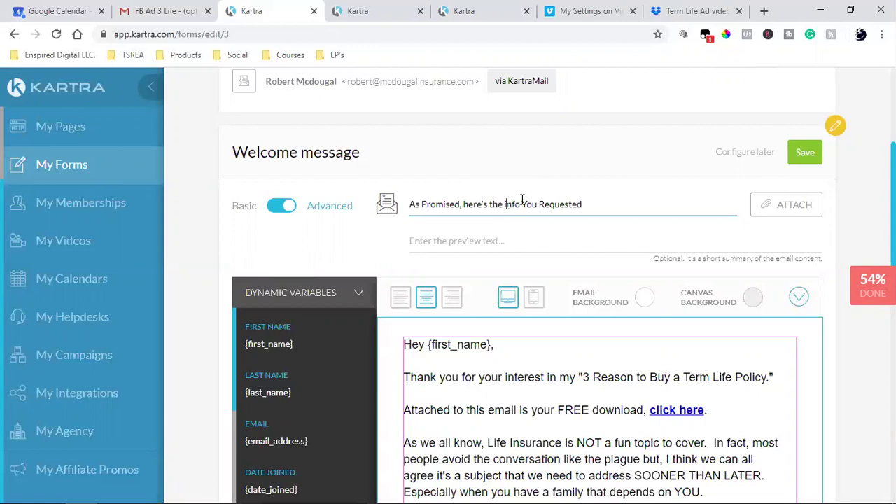
{"action": "key", "text": "BackSpace"}
{"action": "type", "text": "i"}
{"action": "key", "text": "BackSpace"}
{"action": "type", "text": "y"}
{"action": "key", "text": "BackSpace"}
{"action": "type", "text": "r"}
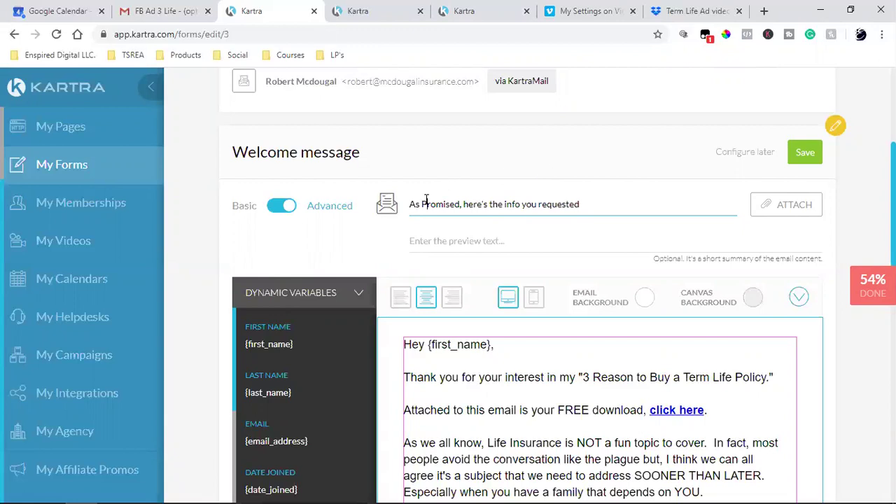
{"action": "left_click", "coordinate": [425, 200]}
{"action": "key", "text": "BackSpace"}
{"action": "type", "text": "p"}
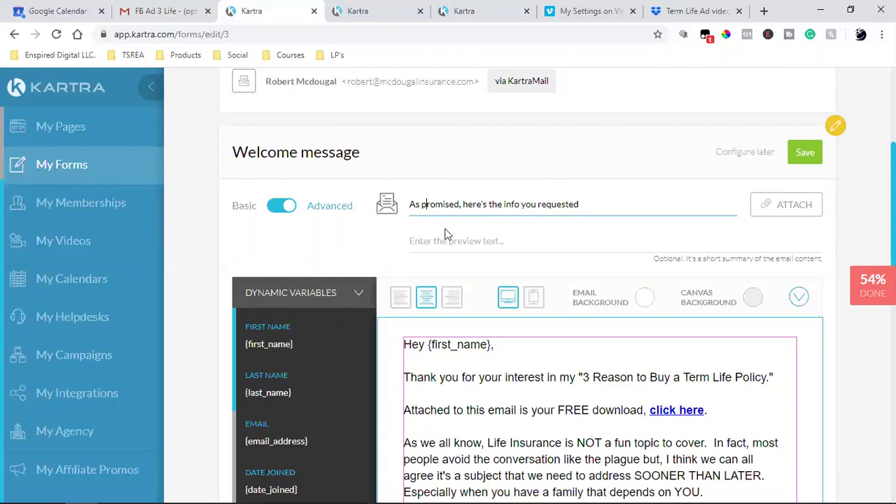
Review the email body and save the welcome message.
{"action": "scroll", "coordinate": [480, 224], "scroll_direction": "down", "scroll_amount": 2}
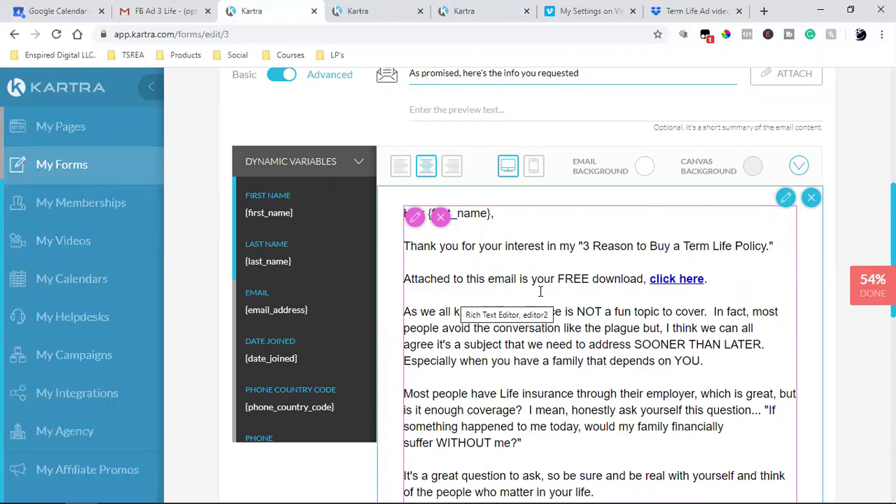
{"action": "scroll", "coordinate": [620, 373], "scroll_direction": "down", "scroll_amount": 8}
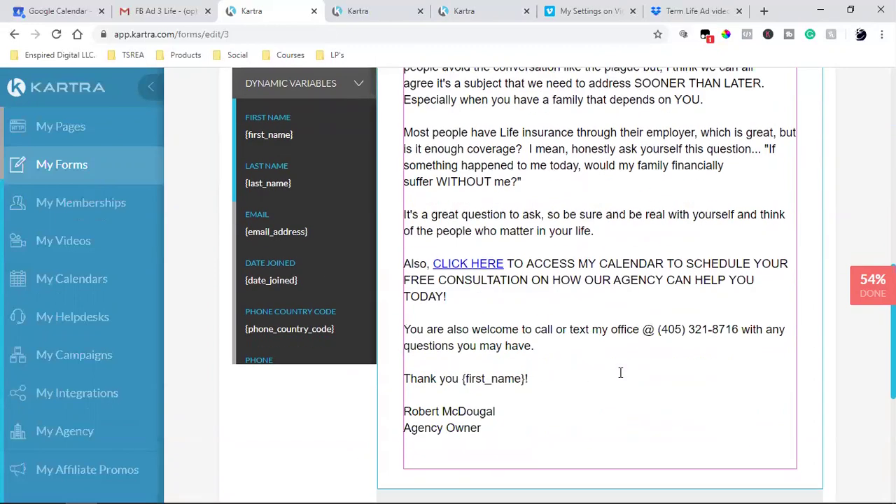
{"action": "scroll", "coordinate": [772, 366], "scroll_direction": "up", "scroll_amount": 2}
{"action": "scroll", "coordinate": [773, 367], "scroll_direction": "up", "scroll_amount": 15}
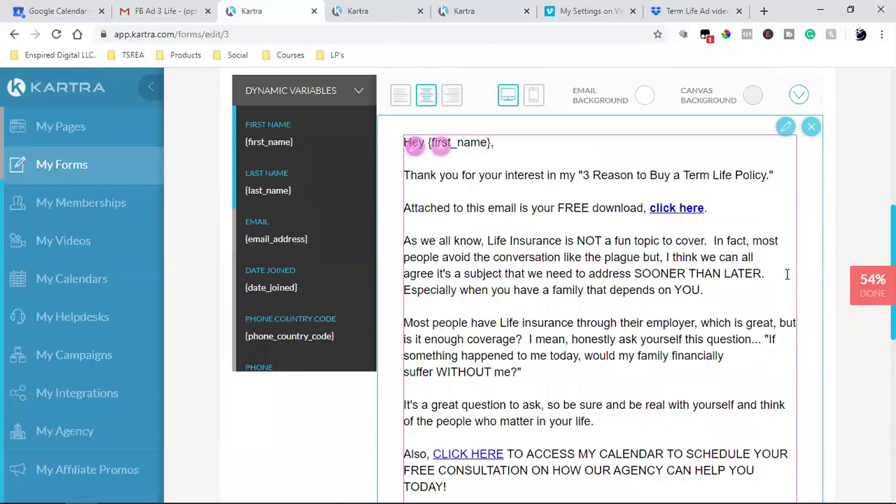
{"action": "left_click", "coordinate": [804, 215]}
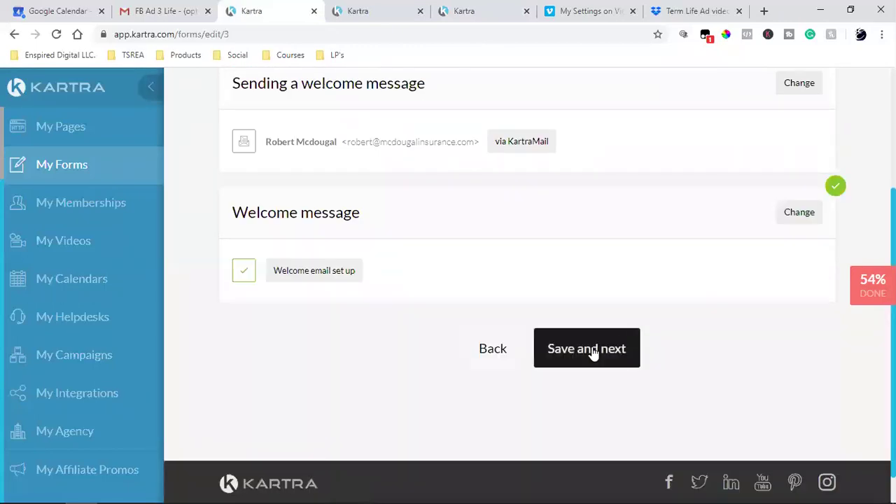
Advance to Automations, set Subscribe to lists to 'Yes, subscribe to list', and start a new list.
{"action": "left_click", "coordinate": [592, 350]}
{"action": "scroll", "coordinate": [590, 352], "scroll_direction": "up", "scroll_amount": 2}
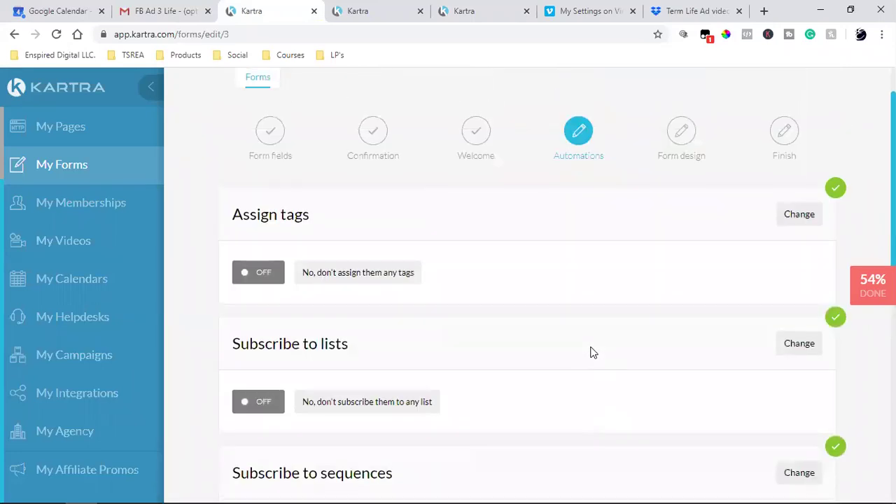
{"action": "scroll", "coordinate": [686, 240], "scroll_direction": "down", "scroll_amount": 2}
{"action": "left_click", "coordinate": [795, 210]}
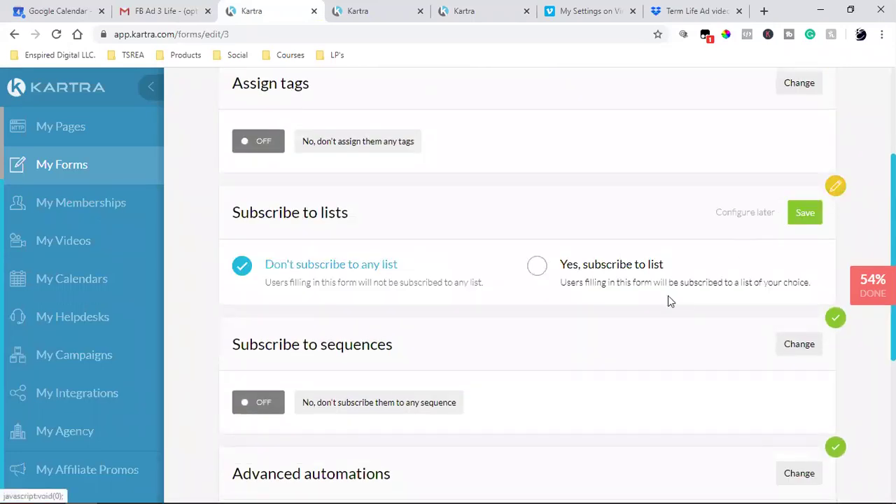
{"action": "left_click", "coordinate": [569, 271]}
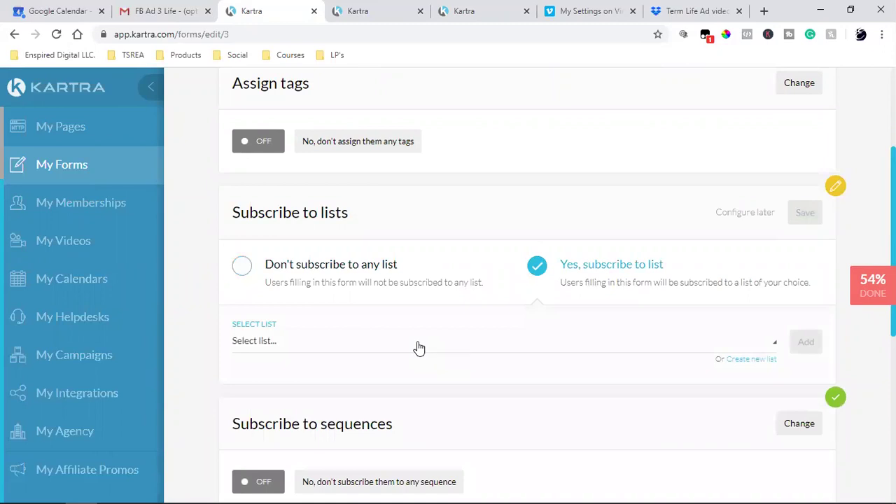
{"action": "left_click", "coordinate": [417, 347]}
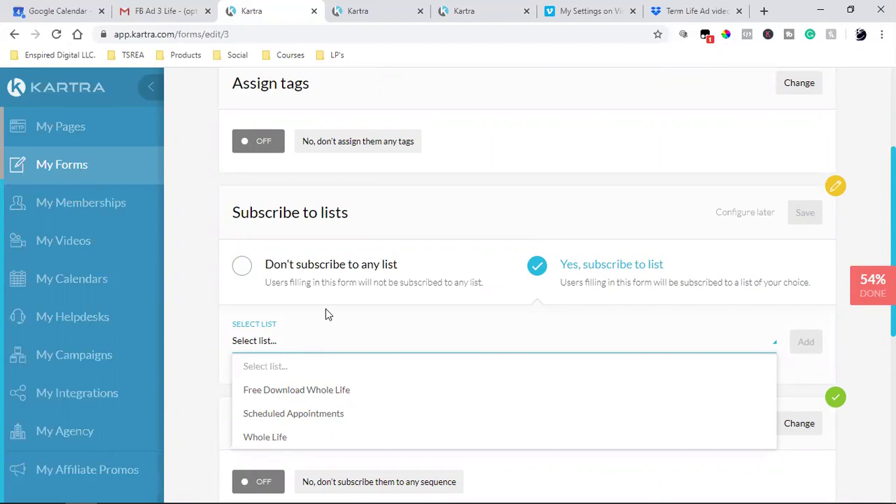
{"action": "left_click", "coordinate": [326, 309]}
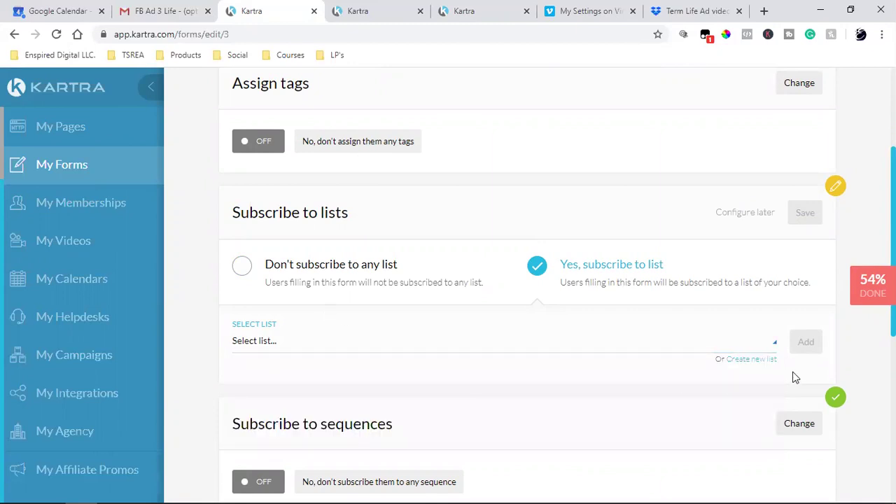
{"action": "left_click", "coordinate": [748, 367]}
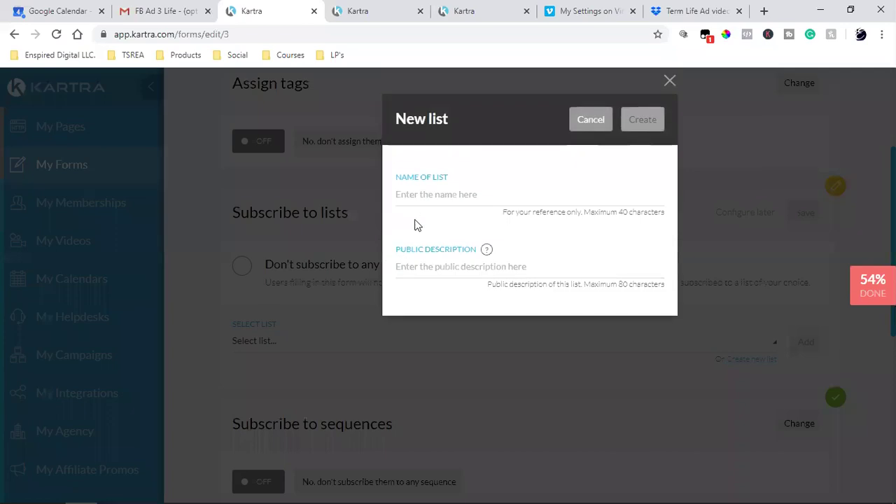
Create the list 'FREE Download 3 Ways' described as 'Thank You For Downloading Your Free PDF'.
{"action": "left_click", "coordinate": [435, 194]}
{"action": "type", "text": "F"}
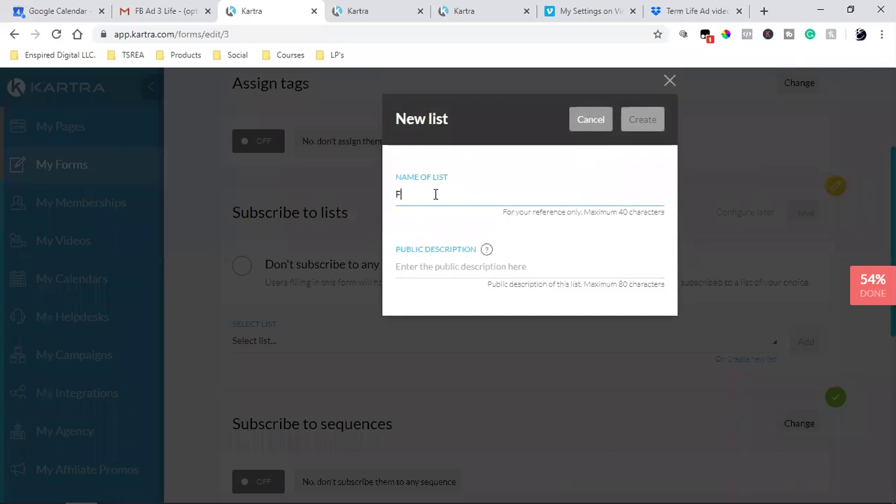
{"action": "type", "text": "REE Downlaod"}
{"action": "type", "text": "oa"}
{"action": "type", "text": "d 3 "}
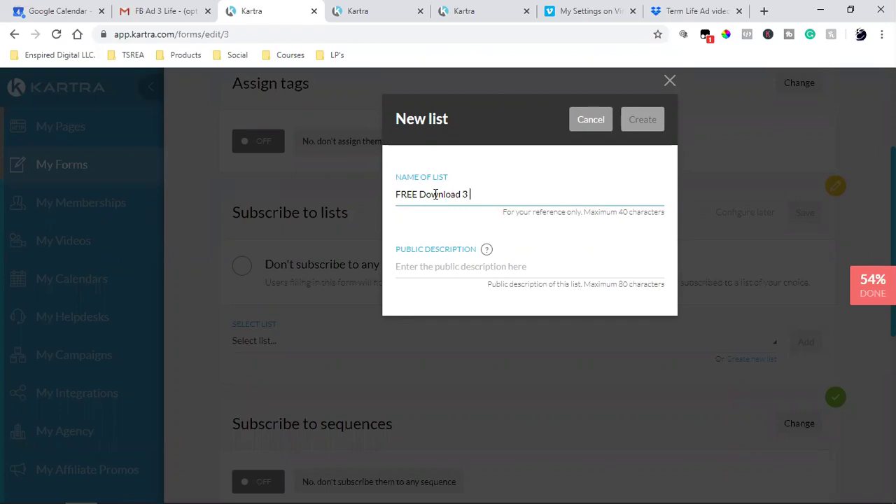
{"action": "type", "text": "Ways"}
{"action": "left_click", "coordinate": [474, 265]}
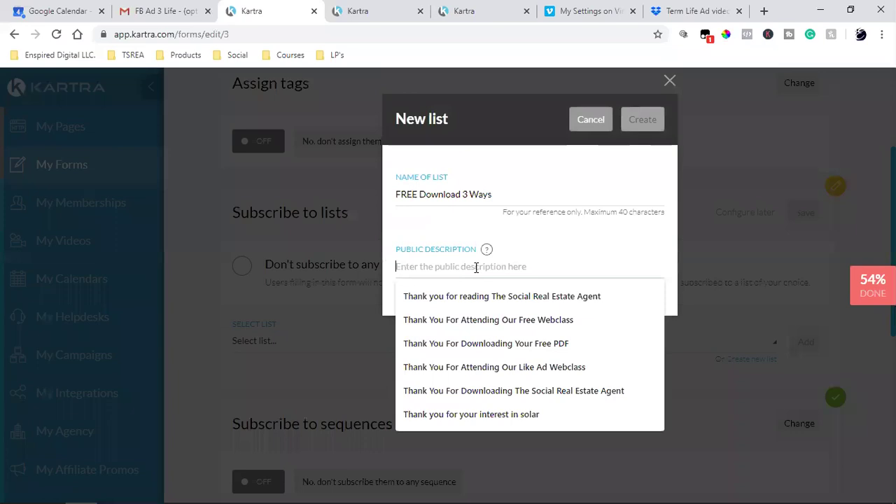
{"action": "type", "text": "Thank you for do"}
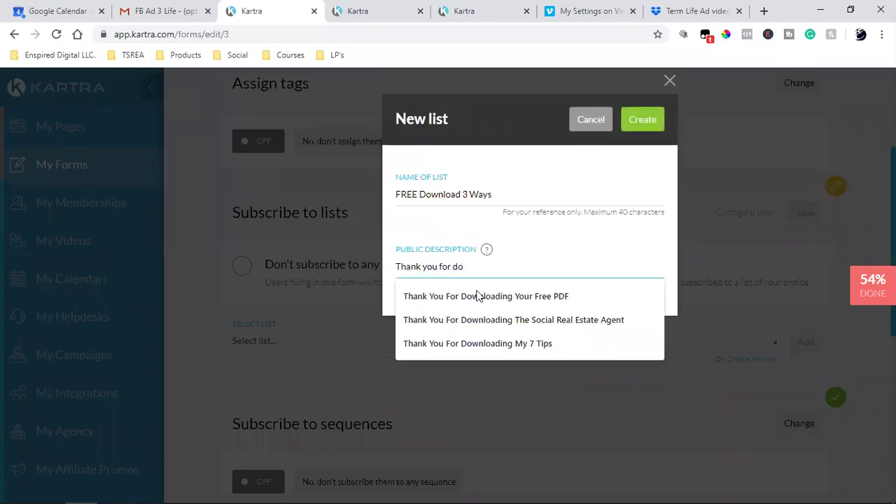
{"action": "left_click", "coordinate": [476, 295]}
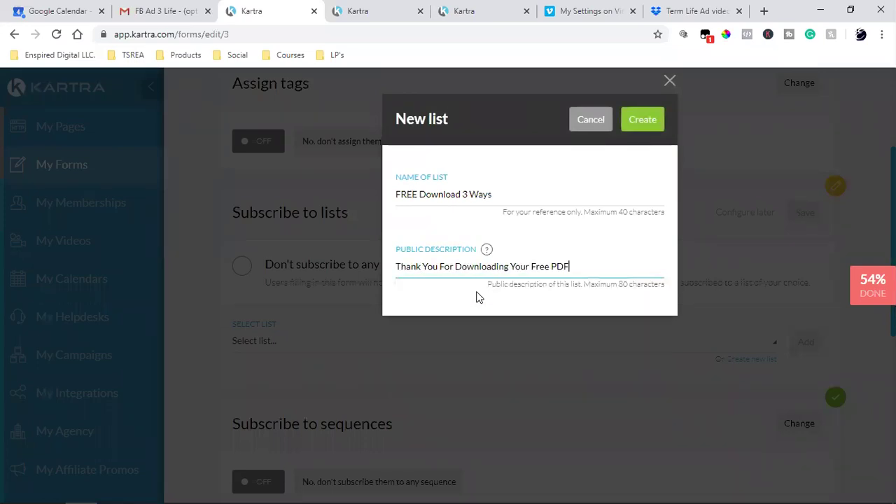
{"action": "left_click", "coordinate": [642, 124]}
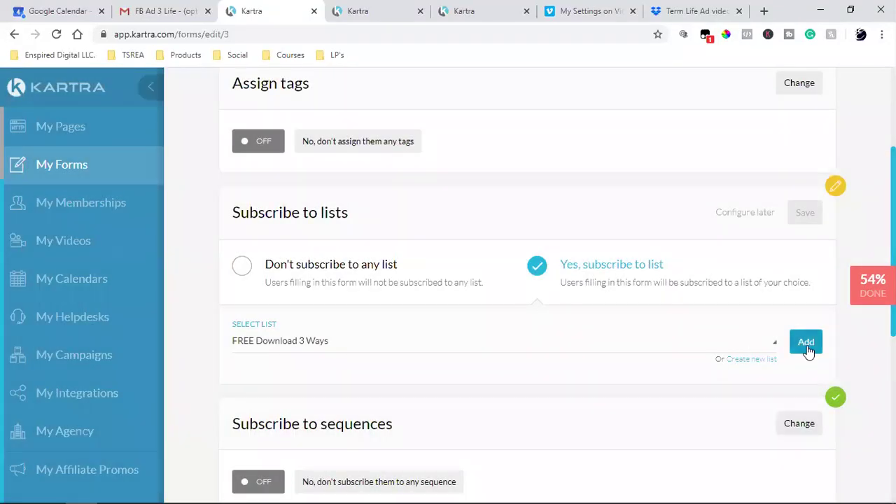
Add FREE Download 3 Ways to the subscribed lists and save the subscription setting.
{"action": "left_click", "coordinate": [808, 349]}
{"action": "left_click", "coordinate": [806, 217]}
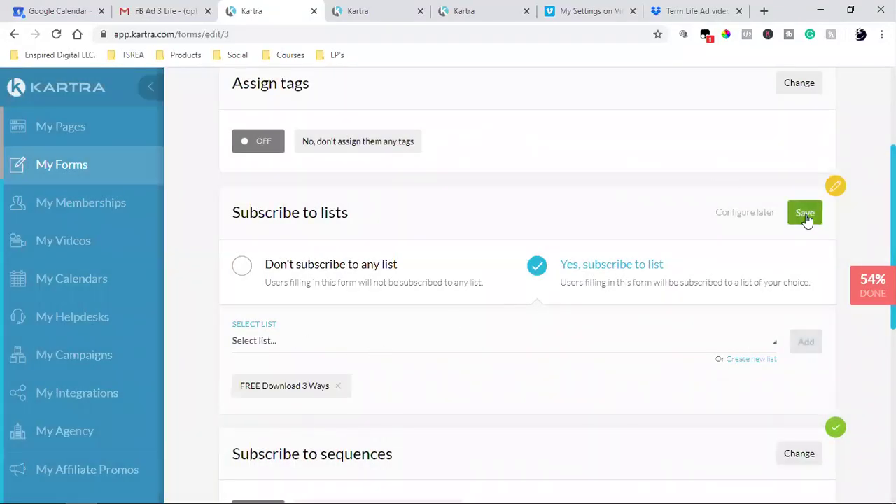
{"action": "scroll", "coordinate": [638, 326], "scroll_direction": "down", "scroll_amount": 2}
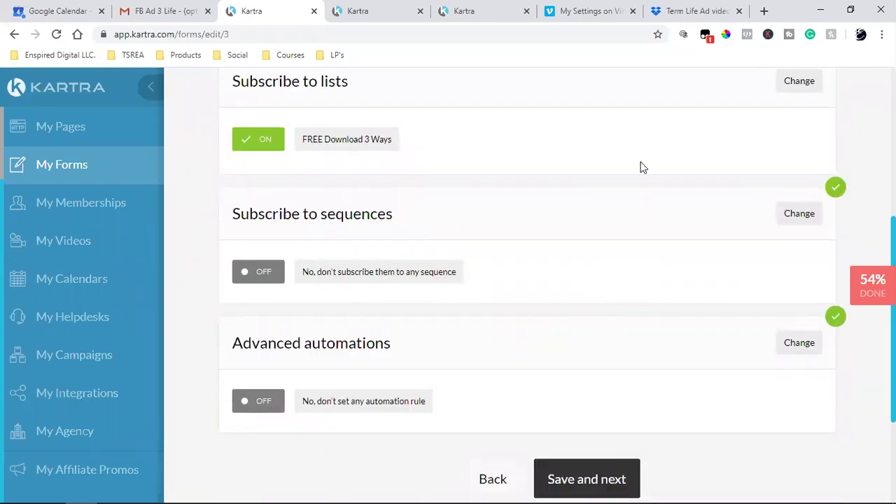
{"action": "scroll", "coordinate": [651, 304], "scroll_direction": "down", "scroll_amount": 3}
Save the form design for use in Kartra assets and finish publishing the form.
{"action": "left_click", "coordinate": [593, 316]}
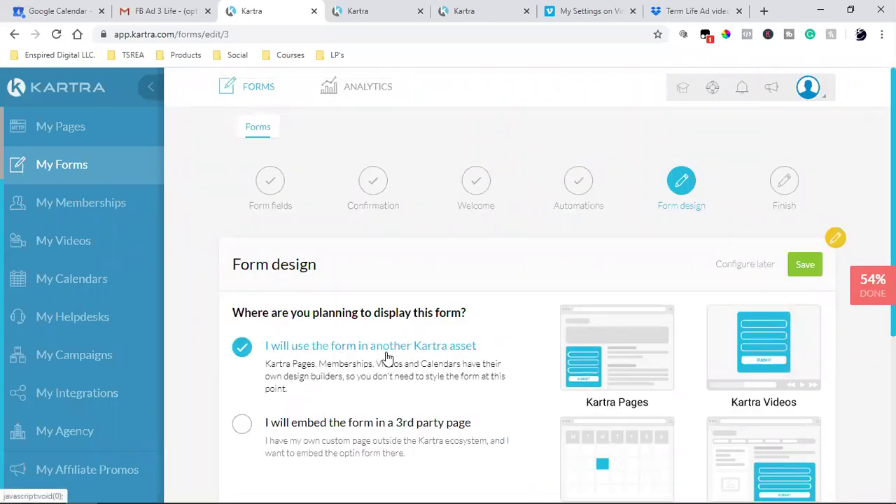
{"action": "left_click", "coordinate": [802, 266]}
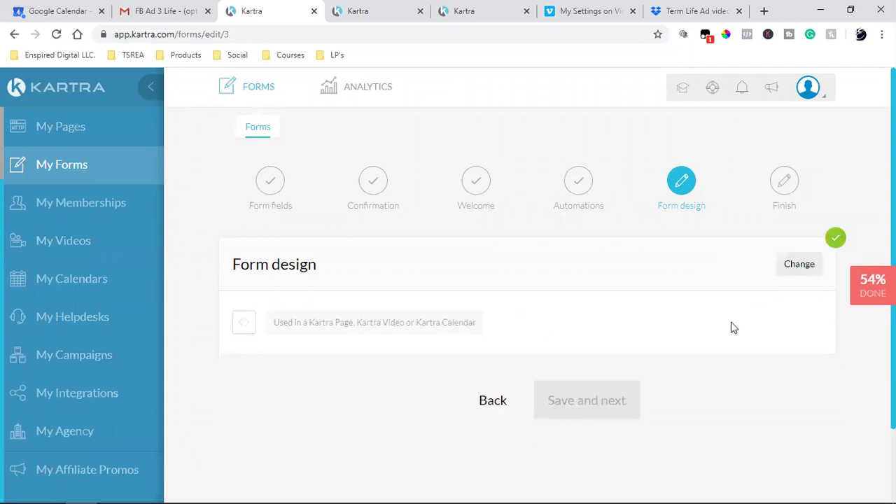
{"action": "scroll", "coordinate": [733, 327], "scroll_direction": "down", "scroll_amount": 2}
{"action": "left_click", "coordinate": [593, 321]}
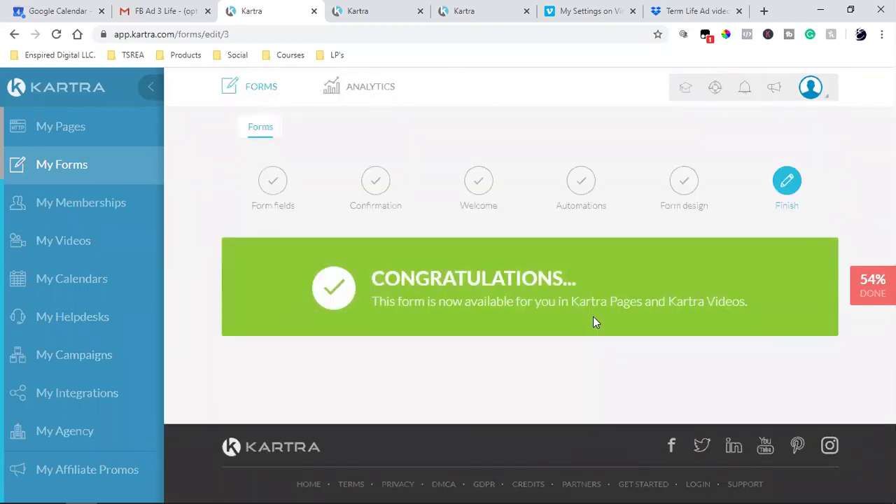
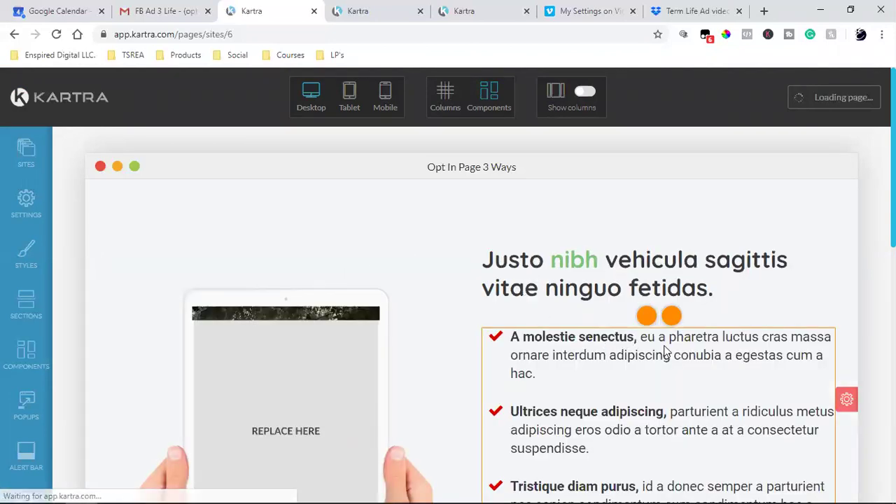
Set the Download Now button's popup to use the Free Download 3 Ways opt-in form.
{"action": "scroll", "coordinate": [665, 350], "scroll_direction": "down", "scroll_amount": 6}
{"action": "scroll", "coordinate": [693, 303], "scroll_direction": "up", "scroll_amount": 2}
{"action": "mouse_move", "coordinate": [713, 280]}
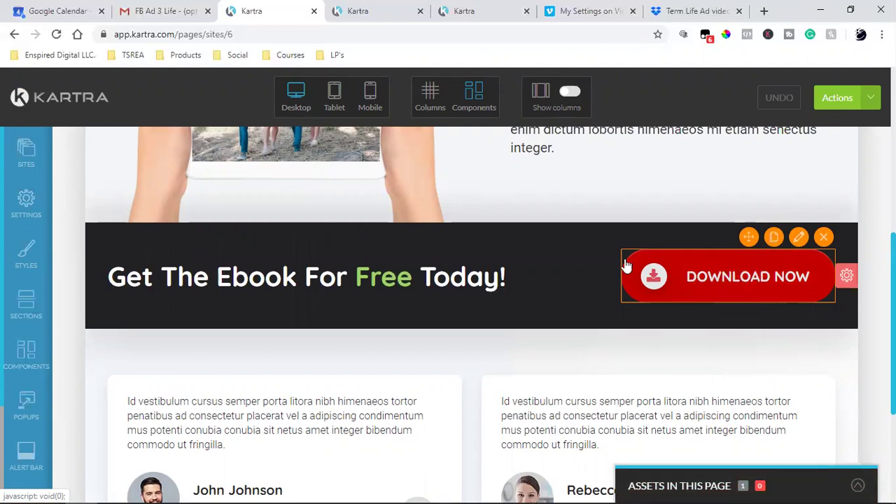
{"action": "left_click", "coordinate": [686, 293]}
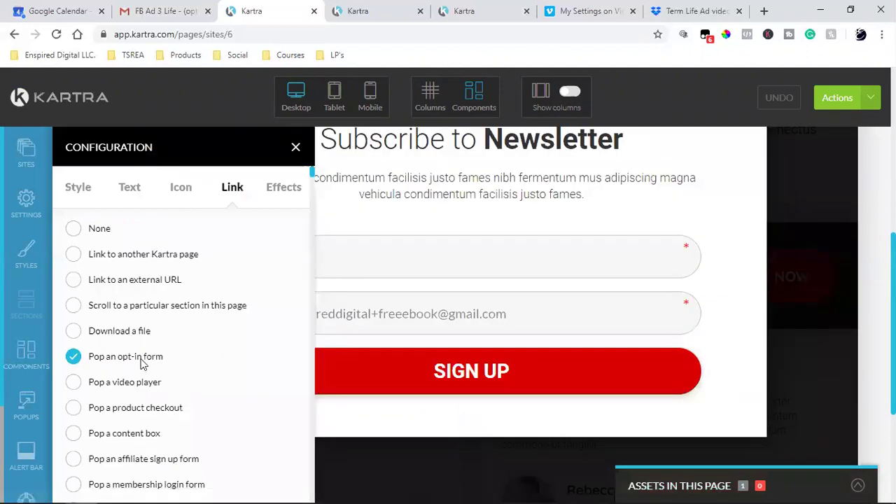
{"action": "mouse_move", "coordinate": [494, 356]}
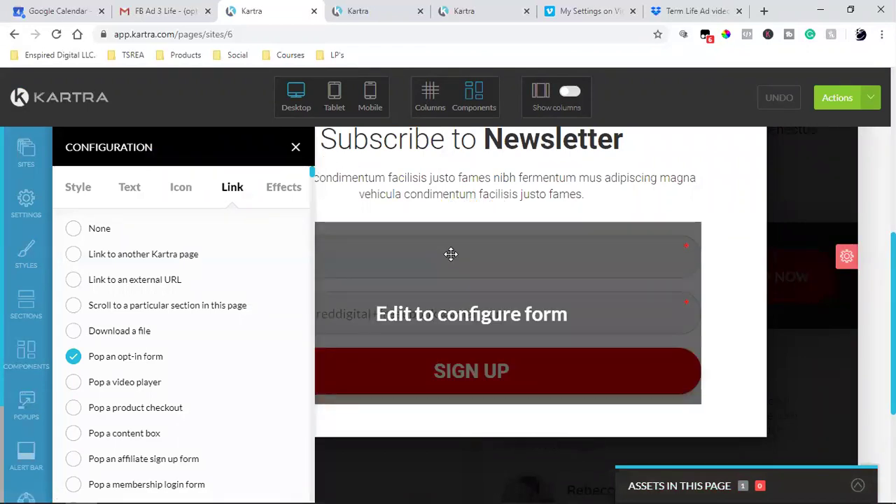
{"action": "mouse_move", "coordinate": [476, 222]}
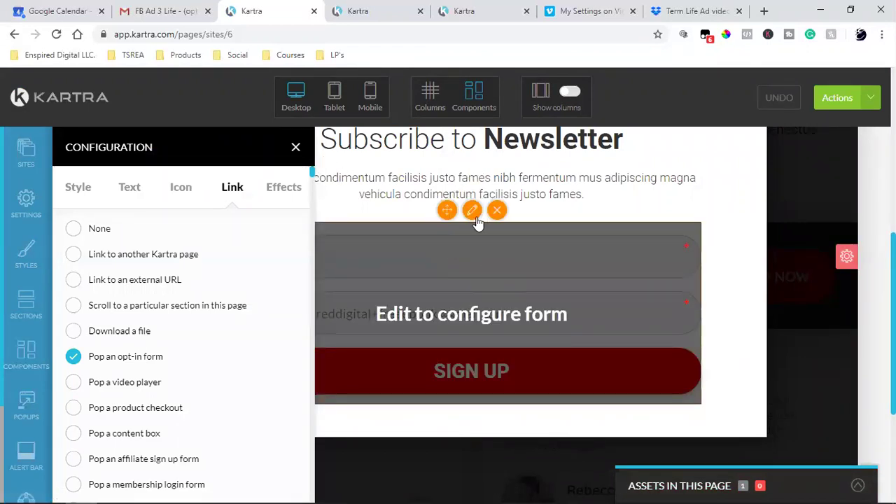
{"action": "left_click", "coordinate": [476, 218]}
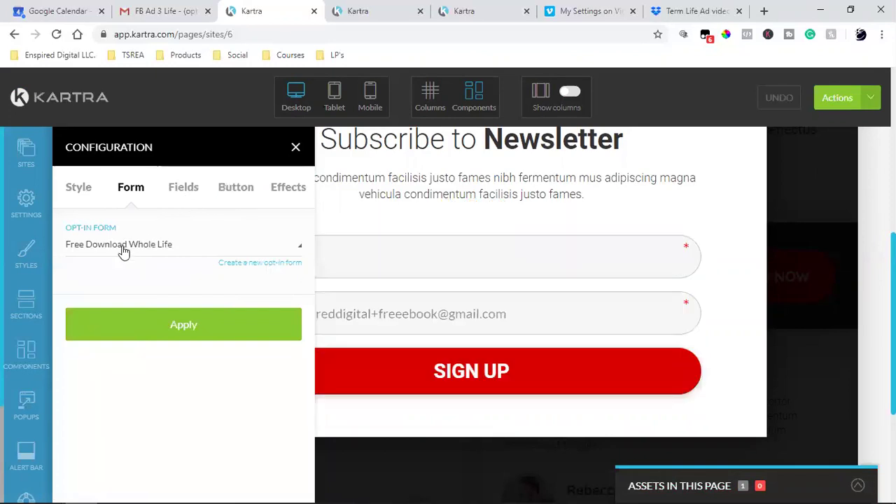
{"action": "left_click", "coordinate": [123, 251]}
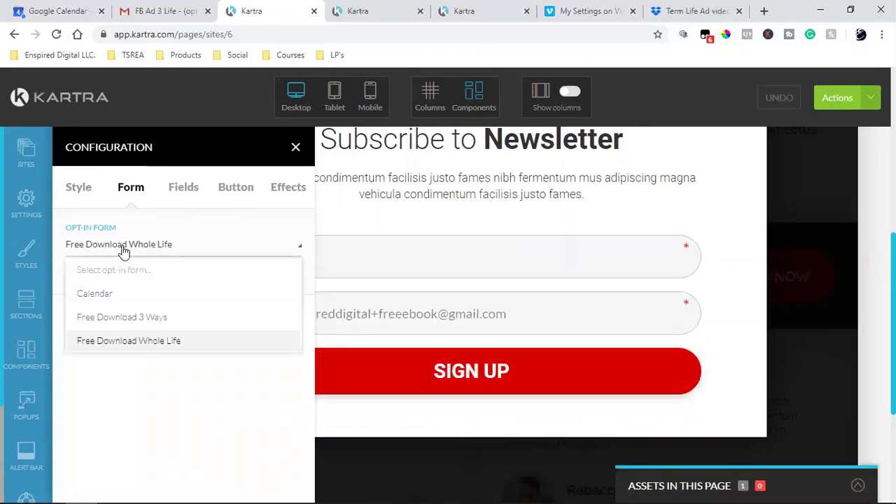
{"action": "left_click", "coordinate": [159, 319]}
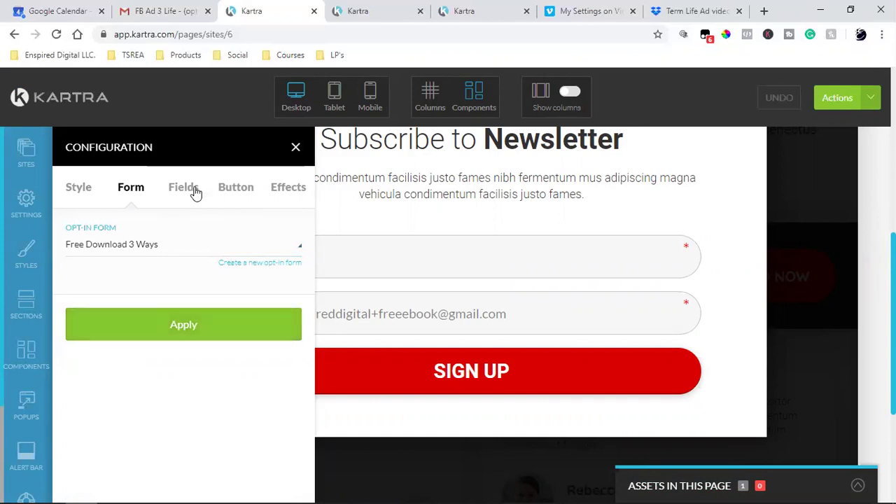
Change the form's button text to 'Download Now!' and save the page progress.
{"action": "left_click", "coordinate": [241, 191]}
{"action": "triple_click", "coordinate": [155, 247]}
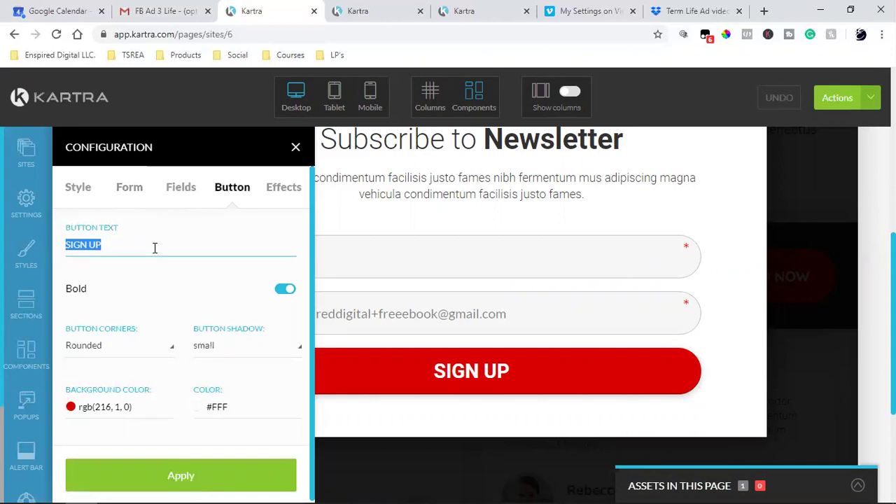
{"action": "type", "text": "Download Now!"}
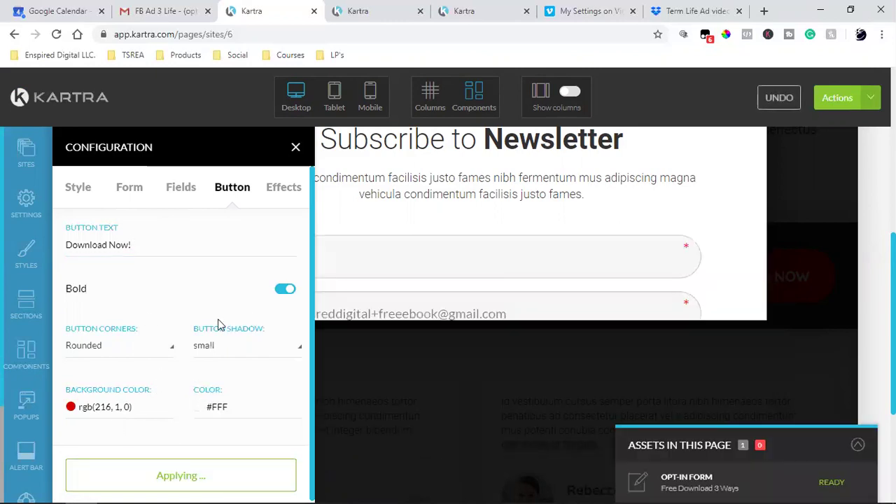
{"action": "scroll", "coordinate": [714, 320], "scroll_direction": "up", "scroll_amount": 3}
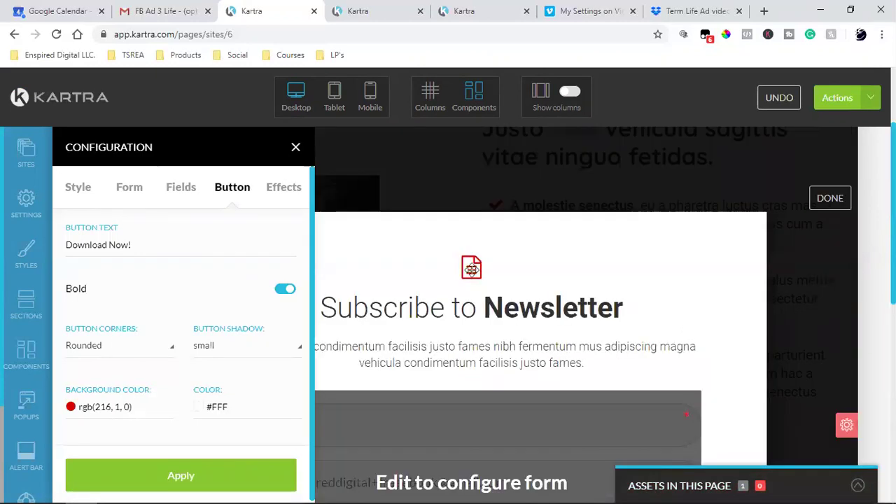
{"action": "left_click", "coordinate": [828, 198]}
{"action": "left_click", "coordinate": [870, 98]}
{"action": "left_click", "coordinate": [833, 156]}
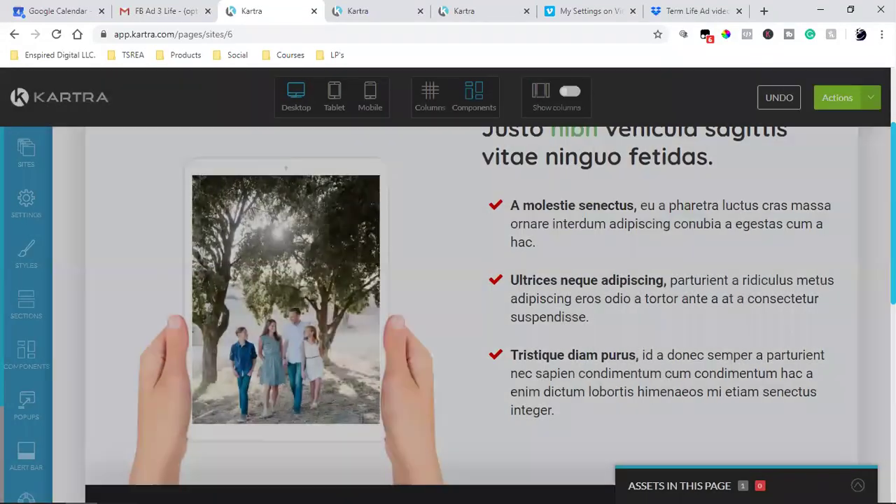
Publish the 3 Ways page live and copy its direct /page/3ways link.
{"action": "left_click", "coordinate": [844, 98]}
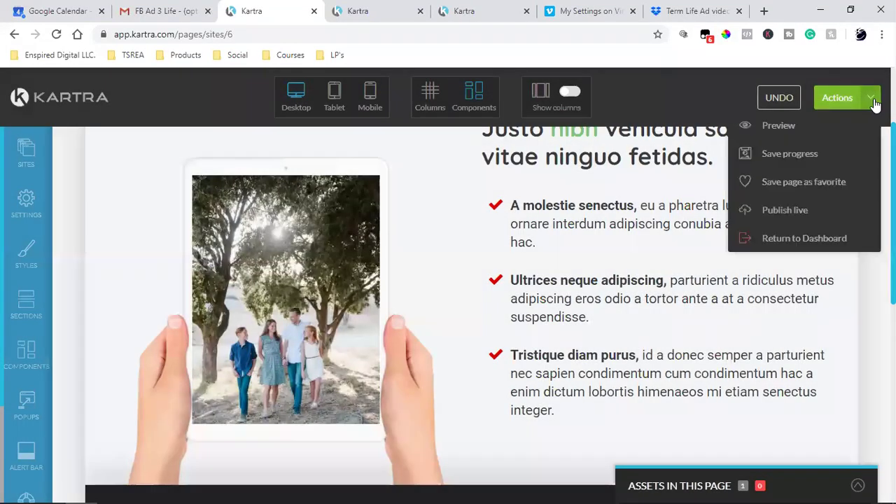
{"action": "left_click", "coordinate": [785, 210]}
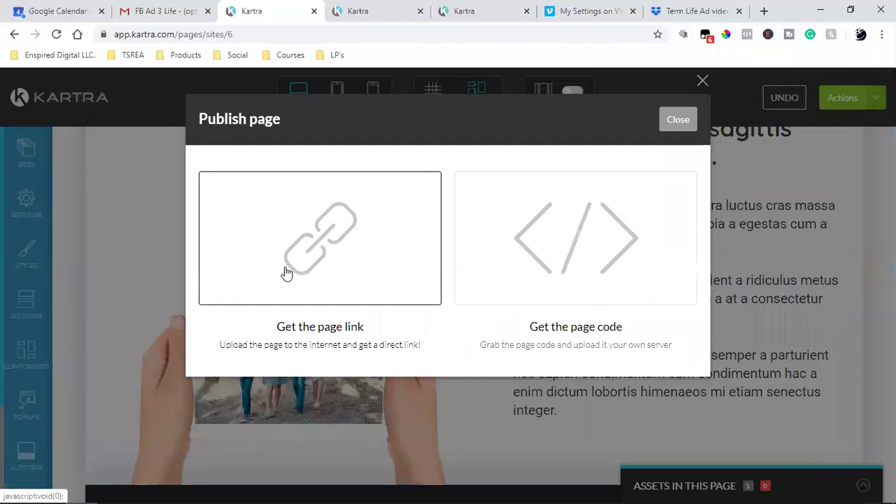
{"action": "left_click", "coordinate": [286, 273]}
{"action": "left_click", "coordinate": [302, 422]}
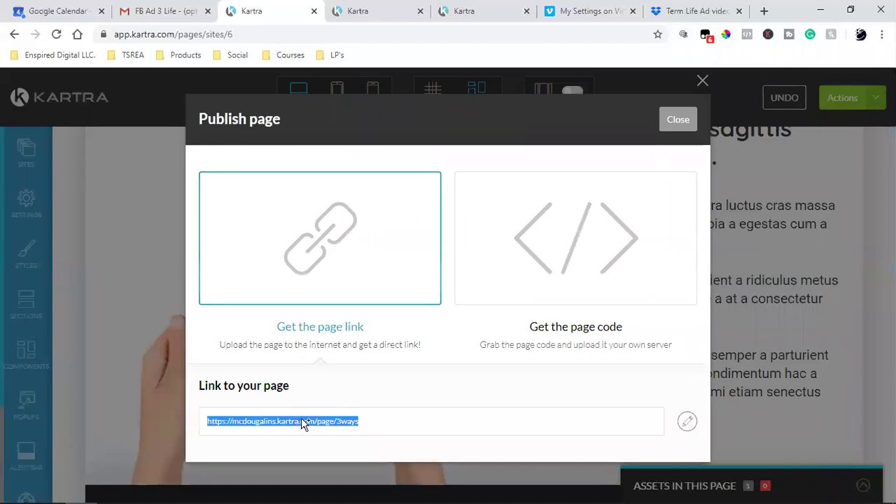
{"action": "right_click", "coordinate": [301, 421]}
{"action": "left_click", "coordinate": [341, 334]}
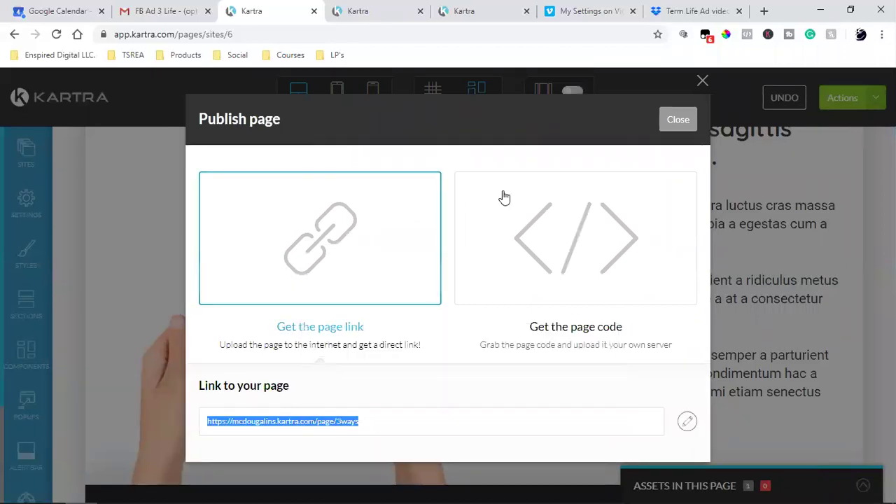
{"action": "left_click", "coordinate": [671, 120]}
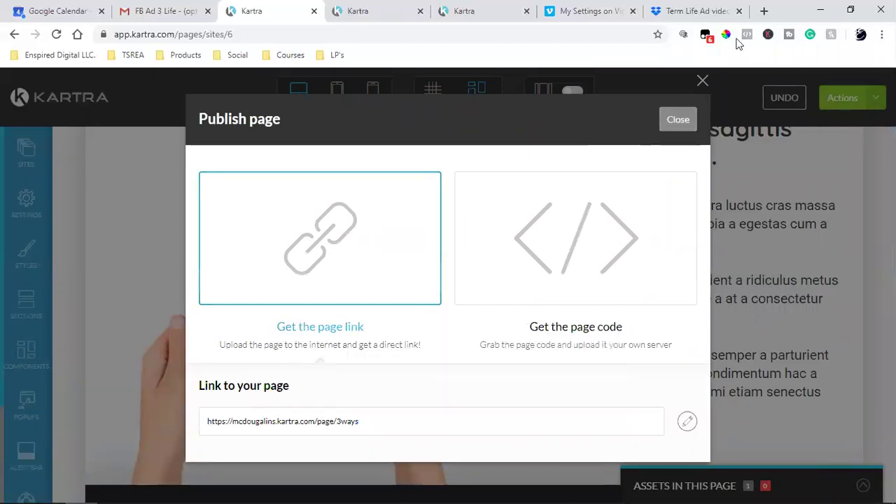
Load the copied 3ways page link in a new browser tab.
{"action": "left_click", "coordinate": [763, 12]}
{"action": "key", "text": "ctrl+v"}
{"action": "key", "text": "Return"}
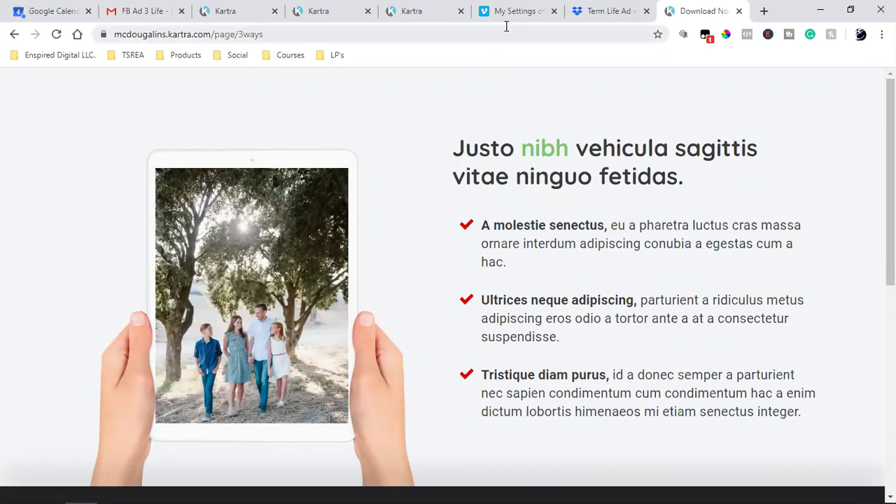
Check that DOWNLOAD NOW on the live page shows the opt-in form, then close it.
{"action": "scroll", "coordinate": [511, 206], "scroll_direction": "down", "scroll_amount": 7}
{"action": "scroll", "coordinate": [624, 280], "scroll_direction": "up", "scroll_amount": 6}
{"action": "scroll", "coordinate": [626, 280], "scroll_direction": "down", "scroll_amount": 1}
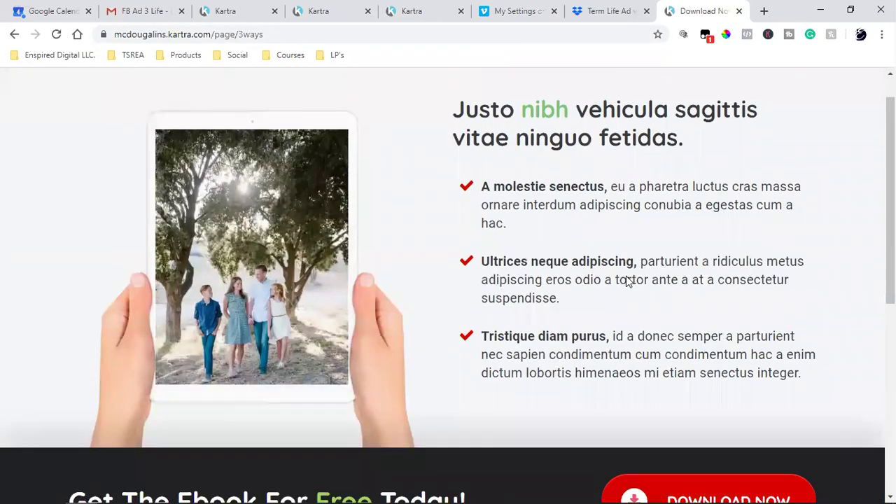
{"action": "scroll", "coordinate": [627, 280], "scroll_direction": "down", "scroll_amount": 5}
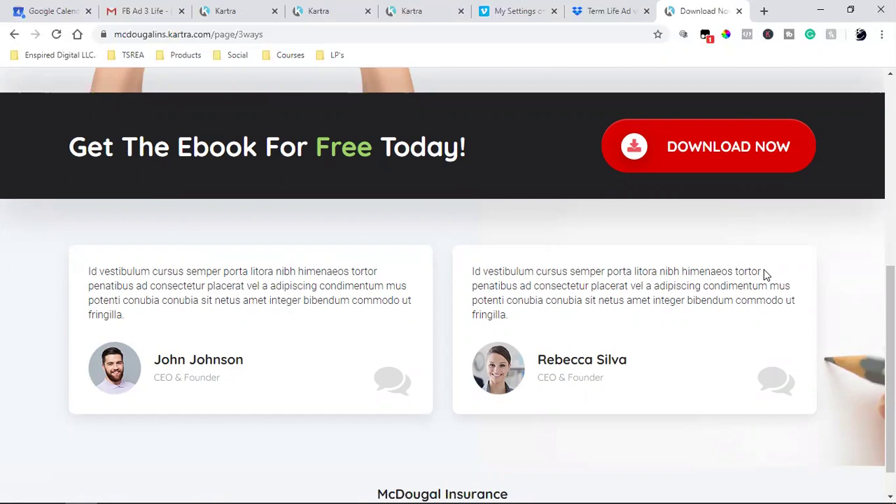
{"action": "scroll", "coordinate": [765, 274], "scroll_direction": "up", "scroll_amount": 3}
{"action": "scroll", "coordinate": [765, 274], "scroll_direction": "down", "scroll_amount": 4}
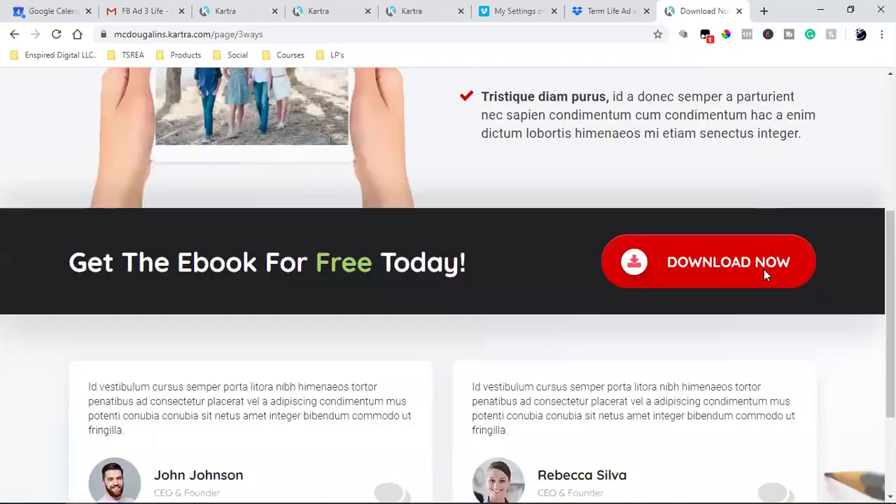
{"action": "scroll", "coordinate": [761, 289], "scroll_direction": "up", "scroll_amount": 5}
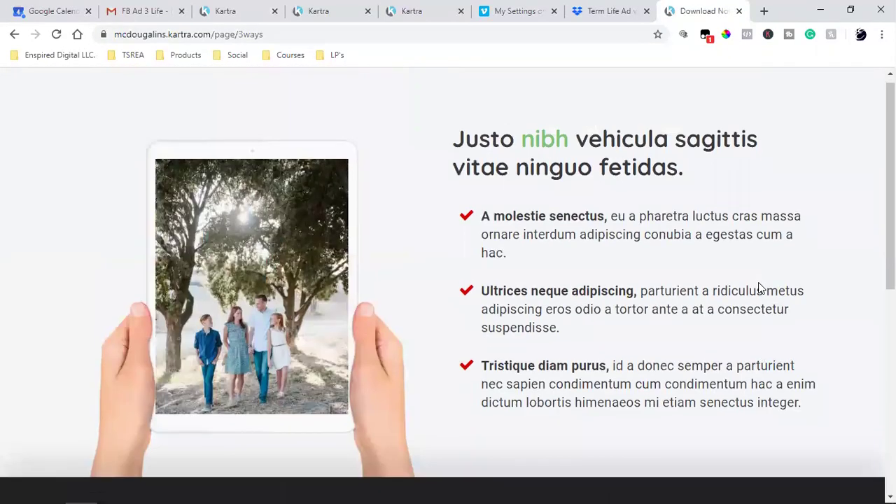
{"action": "scroll", "coordinate": [760, 282], "scroll_direction": "down", "scroll_amount": 4}
{"action": "scroll", "coordinate": [759, 282], "scroll_direction": "down", "scroll_amount": 1}
{"action": "scroll", "coordinate": [725, 312], "scroll_direction": "up", "scroll_amount": 2}
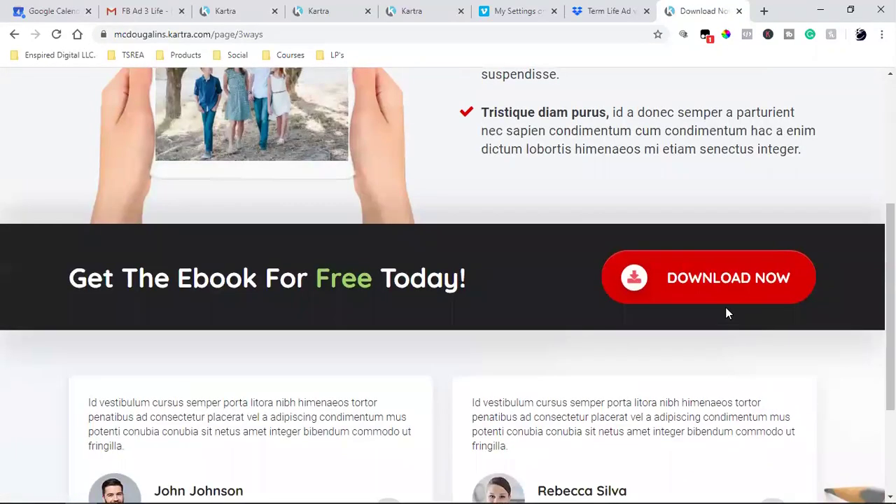
{"action": "left_click", "coordinate": [730, 290]}
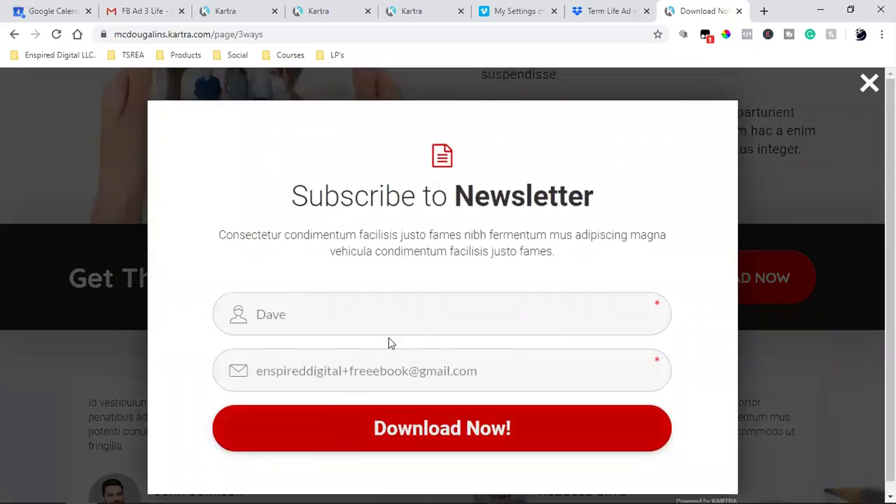
{"action": "left_click", "coordinate": [869, 84]}
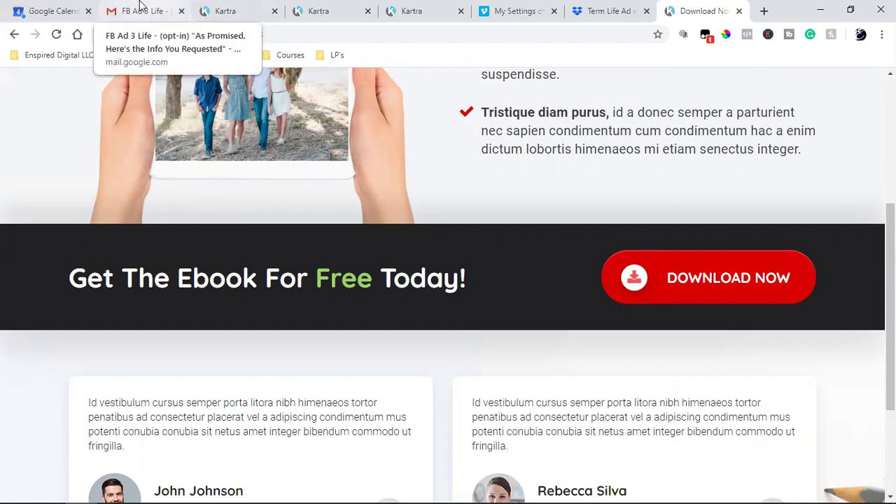
Check the calendar and file tabs, close the publish dialog, and review the page's SEO parameters.
{"action": "left_click", "coordinate": [426, 8]}
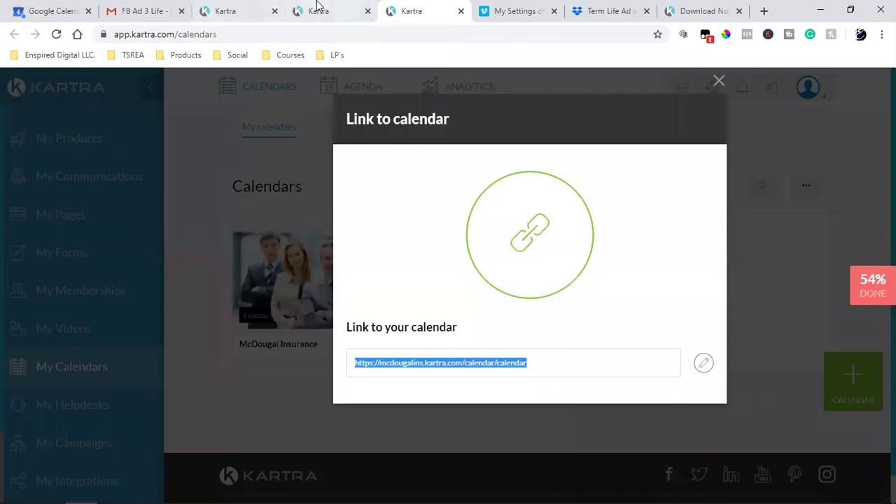
{"action": "left_click", "coordinate": [318, 10]}
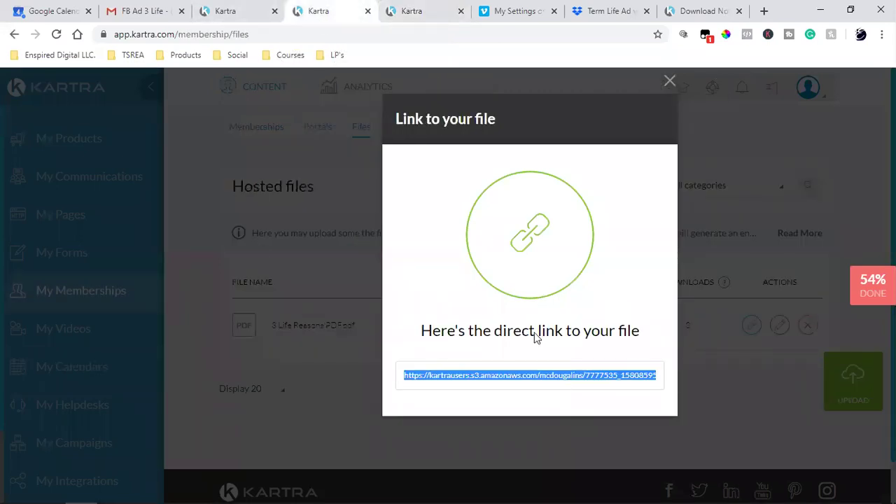
{"action": "left_click", "coordinate": [245, 11]}
{"action": "key", "text": "Escape"}
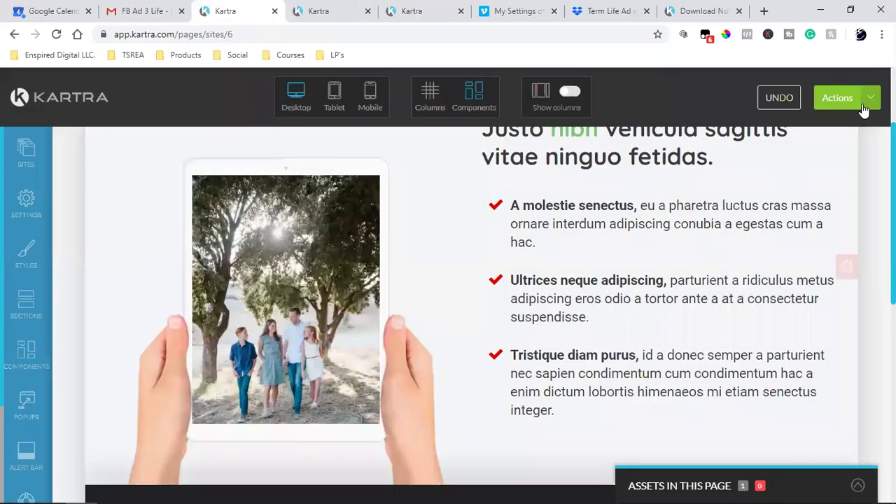
{"action": "left_click", "coordinate": [868, 98]}
{"action": "left_click", "coordinate": [26, 203]}
{"action": "left_click", "coordinate": [168, 200]}
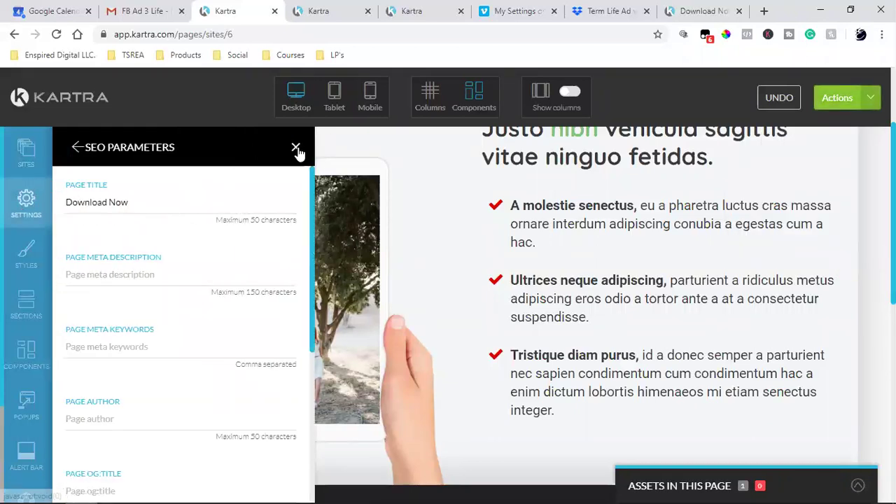
{"action": "left_click", "coordinate": [295, 147]}
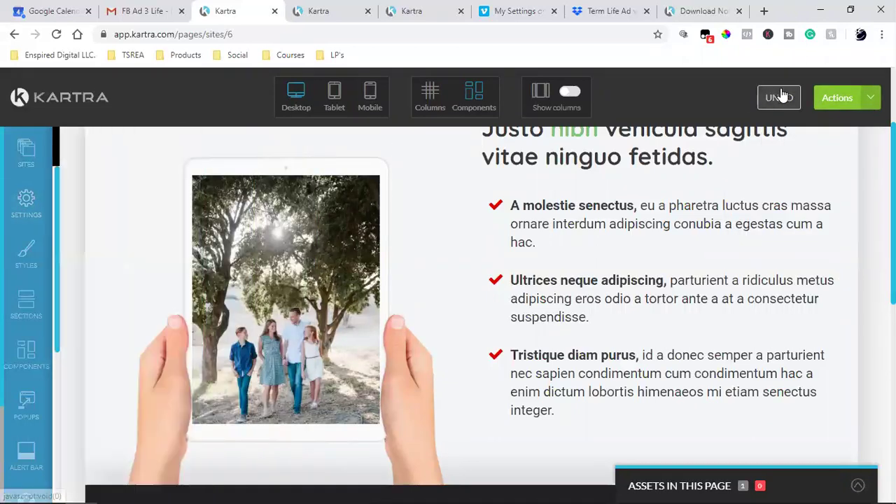
Exit the page editor to the dashboard, discarding unsaved changes.
{"action": "left_click", "coordinate": [872, 100]}
{"action": "left_click", "coordinate": [805, 241]}
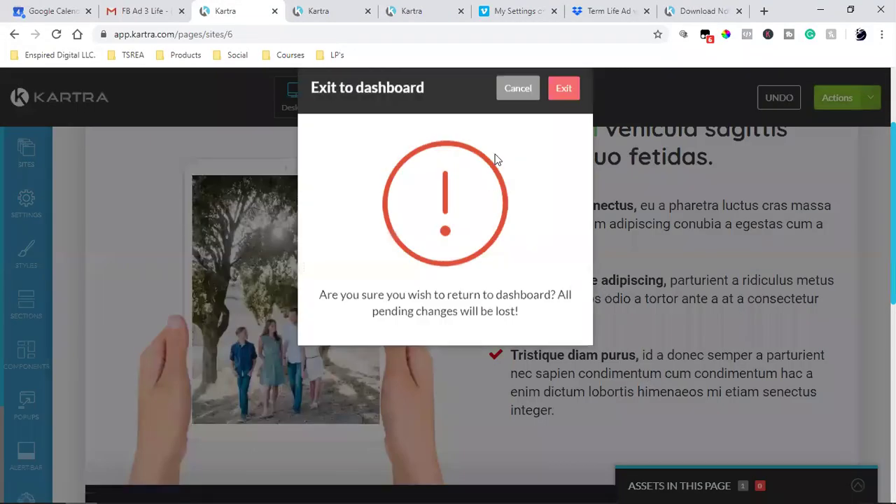
{"action": "left_click", "coordinate": [567, 120]}
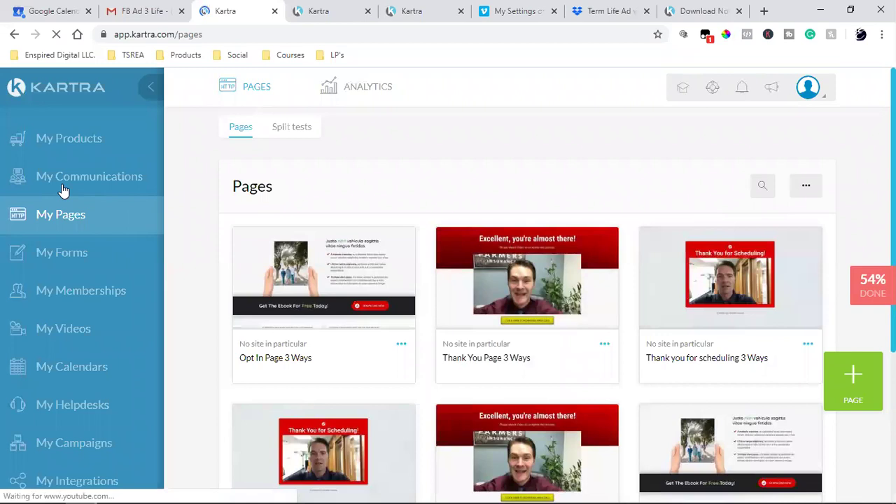
Delete the Whole Life lead list from My Communications.
{"action": "left_click", "coordinate": [62, 188]}
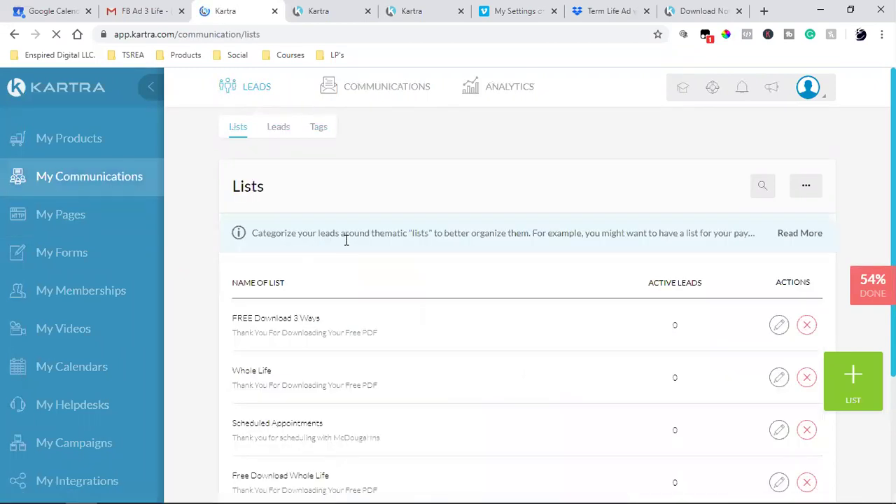
{"action": "scroll", "coordinate": [351, 319], "scroll_direction": "down", "scroll_amount": 2}
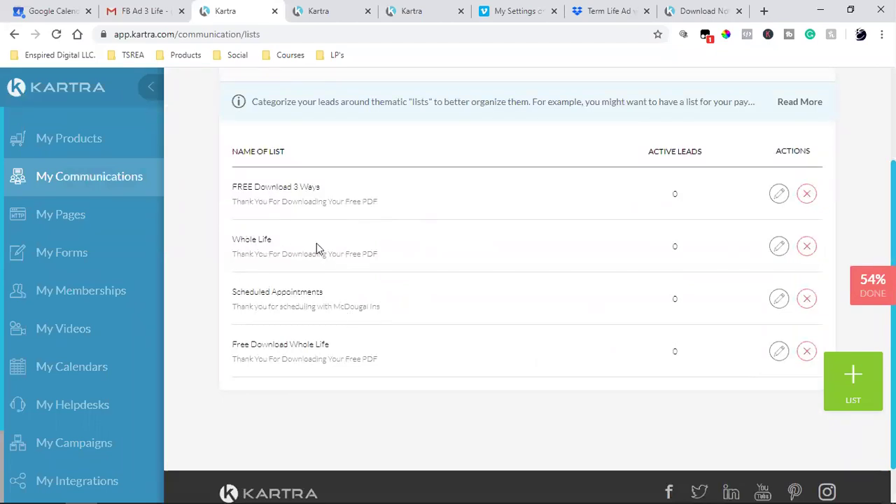
{"action": "left_click", "coordinate": [809, 248]}
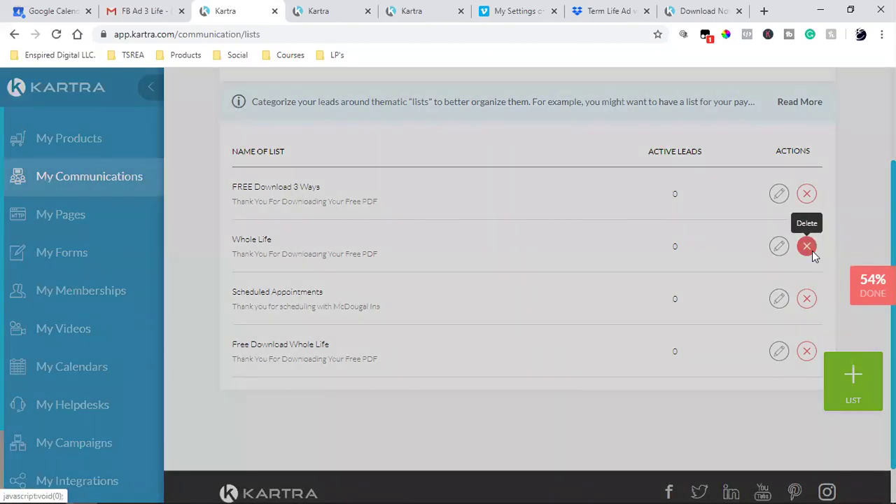
{"action": "left_click", "coordinate": [651, 122]}
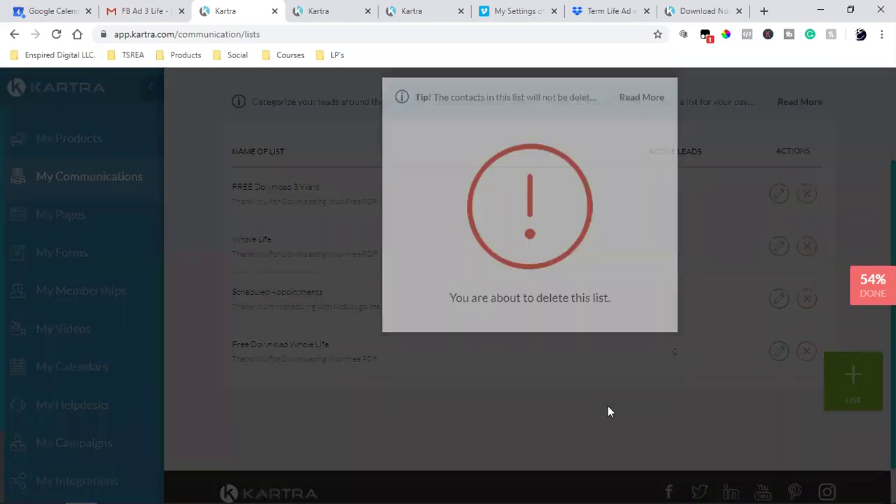
Go to the Communications Sequences page.
{"action": "scroll", "coordinate": [354, 272], "scroll_direction": "up", "scroll_amount": 2}
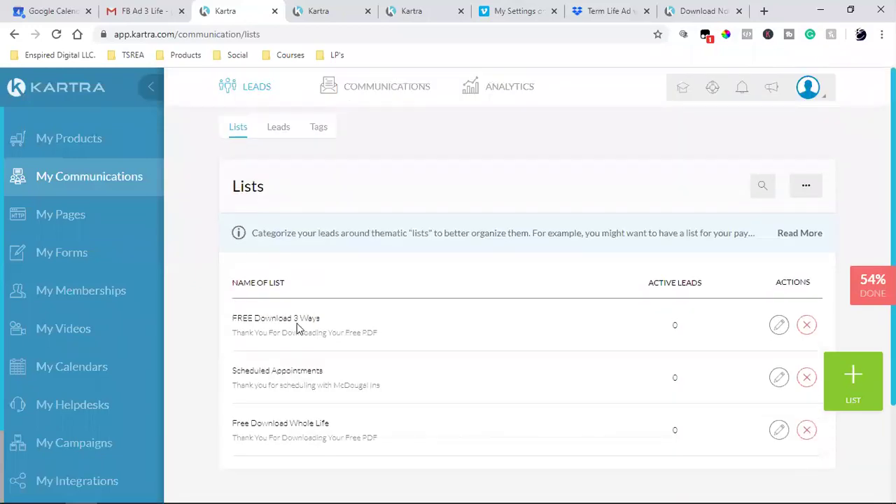
{"action": "triple_click", "coordinate": [306, 317]}
{"action": "left_click", "coordinate": [375, 126]}
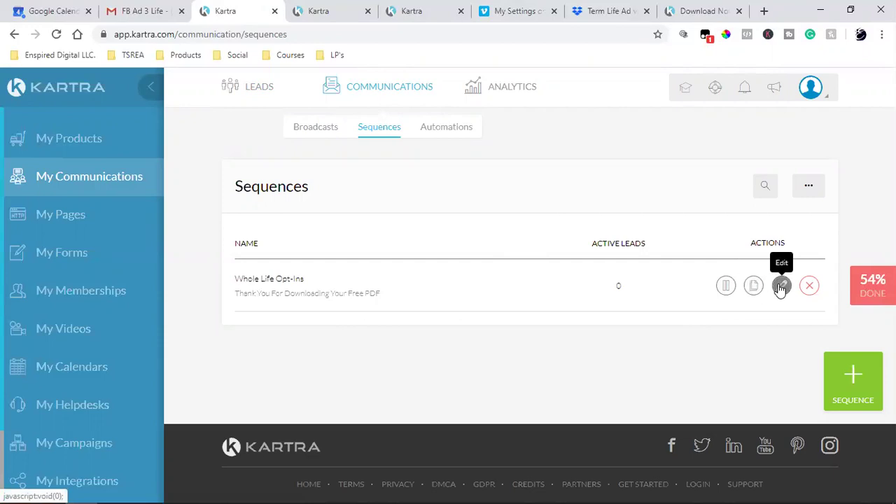
{"action": "left_click", "coordinate": [781, 287]}
{"action": "left_click", "coordinate": [648, 125]}
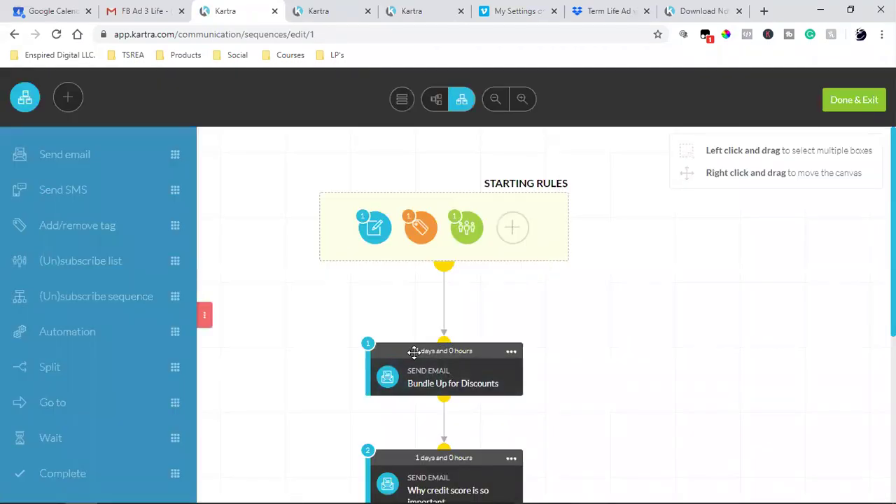
{"action": "mouse_move", "coordinate": [416, 371]}
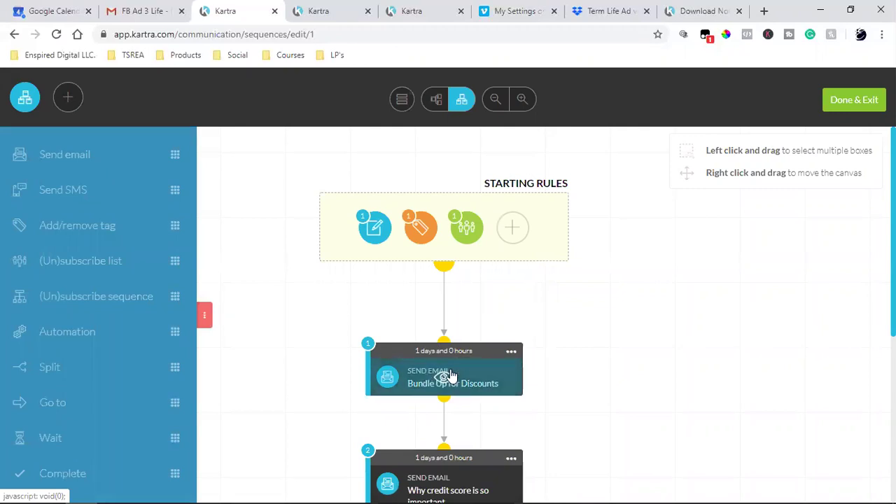
{"action": "scroll", "coordinate": [480, 352], "scroll_direction": "down", "scroll_amount": 4}
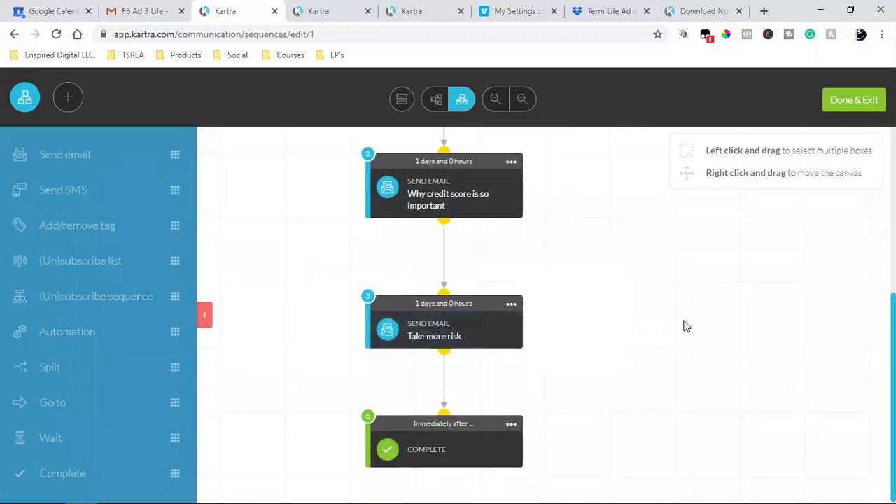
{"action": "scroll", "coordinate": [689, 325], "scroll_direction": "up", "scroll_amount": 5}
{"action": "left_click", "coordinate": [842, 109]}
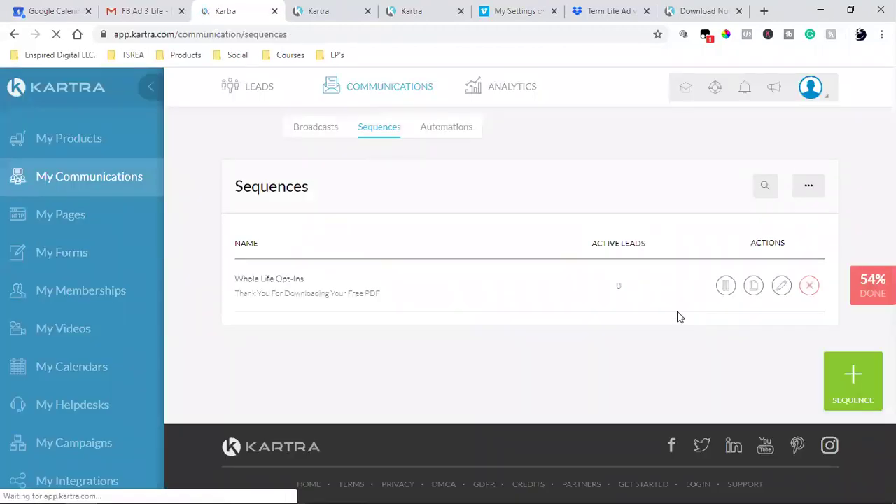
{"action": "double_click", "coordinate": [289, 279]}
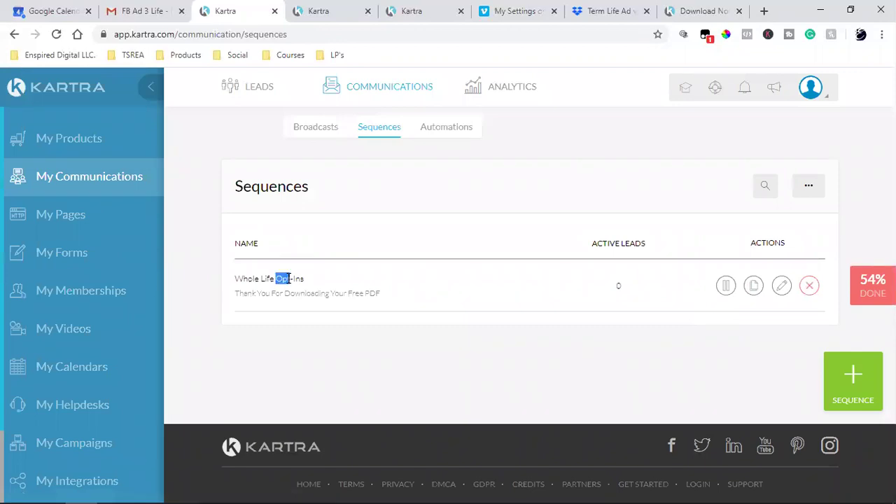
{"action": "left_click", "coordinate": [290, 278]}
{"action": "double_click", "coordinate": [287, 279]}
{"action": "left_click", "coordinate": [420, 341]}
Clone Whole Life Opt-Ins under the name '3 Ways Opt-Ins'.
{"action": "left_click", "coordinate": [754, 287]}
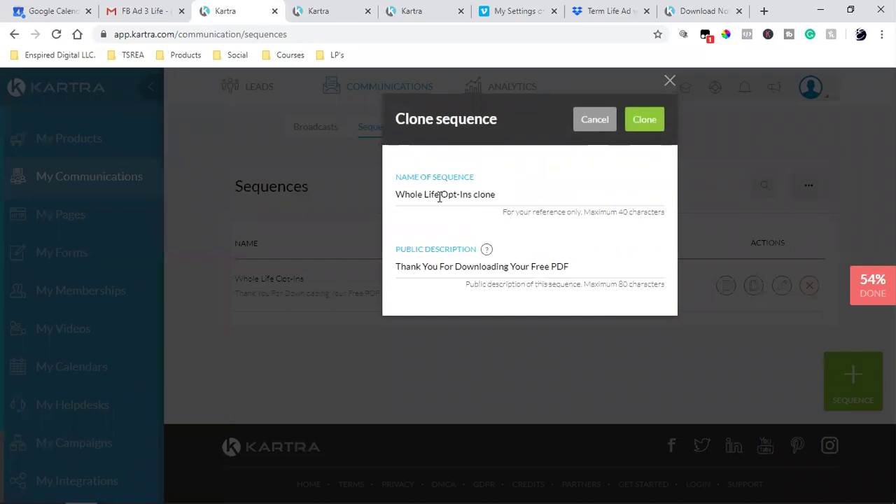
{"action": "left_click_drag", "start_coordinate": [442, 191], "coordinate": [373, 202]}
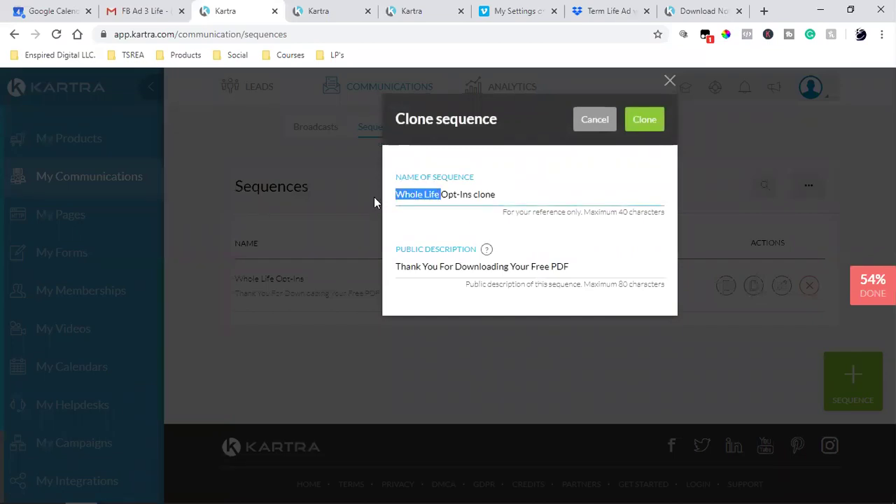
{"action": "type", "text": "3 Ways"}
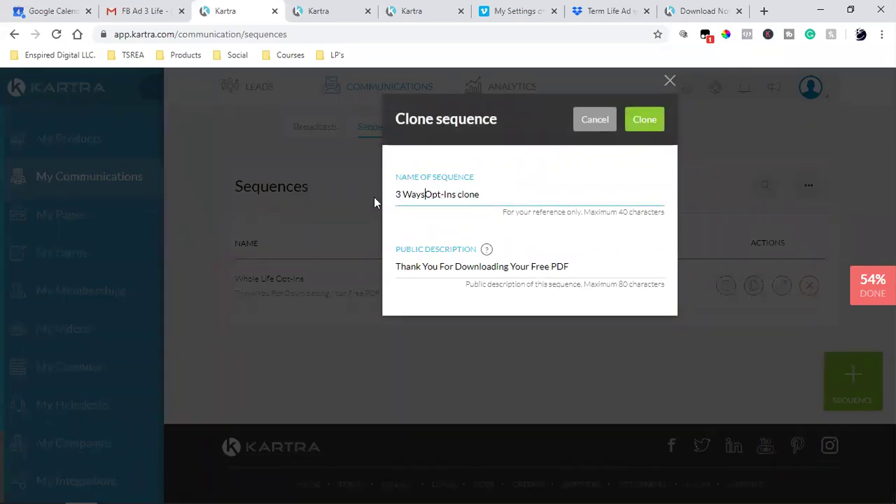
{"action": "key", "text": "BackSpace"}
{"action": "key", "text": "BackSpace"}
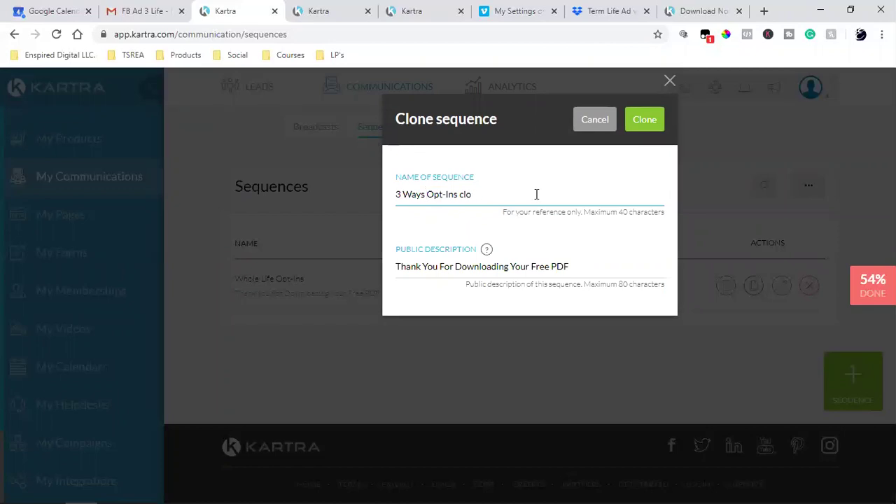
{"action": "key", "text": "BackSpace"}
{"action": "left_click", "coordinate": [634, 128]}
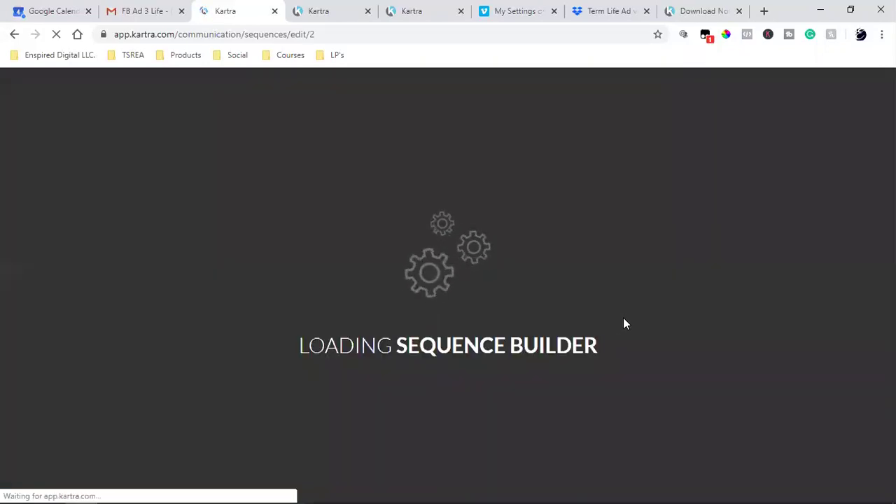
Copy the body text of the Gmail 'Thank You for Scheduling' email and return to Kartra.
{"action": "left_click", "coordinate": [126, 11]}
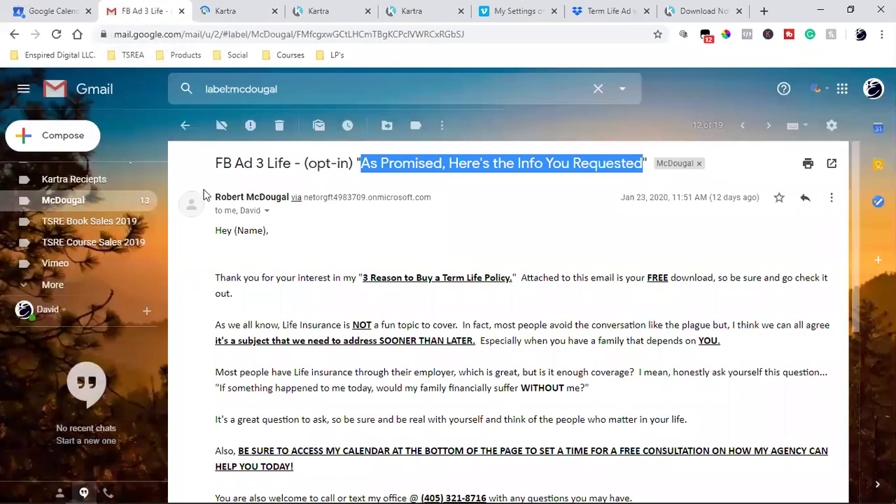
{"action": "left_click", "coordinate": [184, 125]}
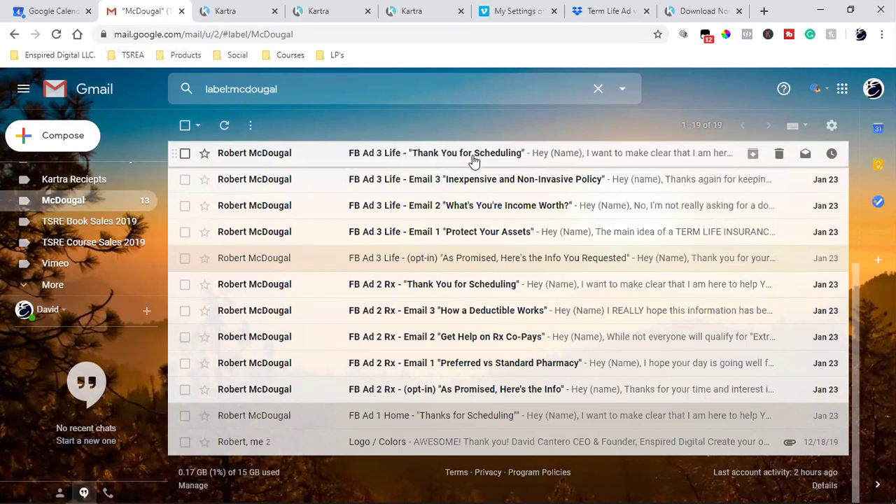
{"action": "left_click", "coordinate": [473, 161]}
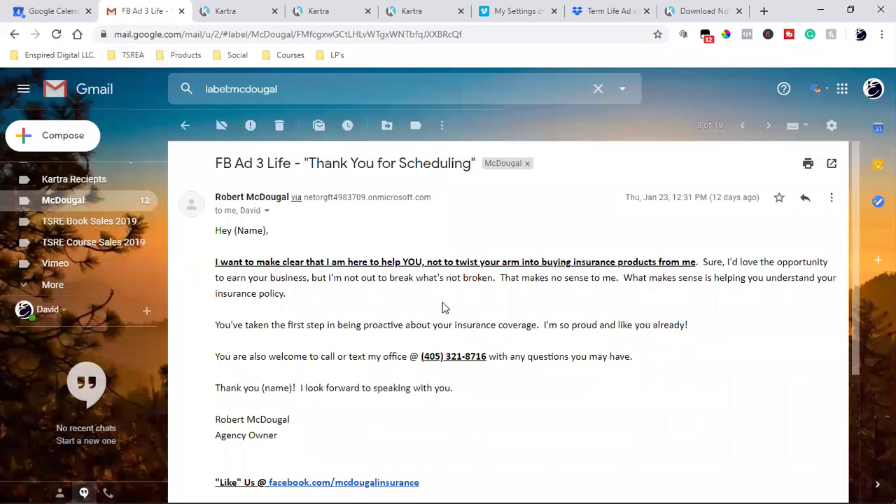
{"action": "left_click_drag", "start_coordinate": [219, 232], "coordinate": [302, 410]}
{"action": "right_click", "coordinate": [316, 358]}
{"action": "left_click", "coordinate": [327, 369]}
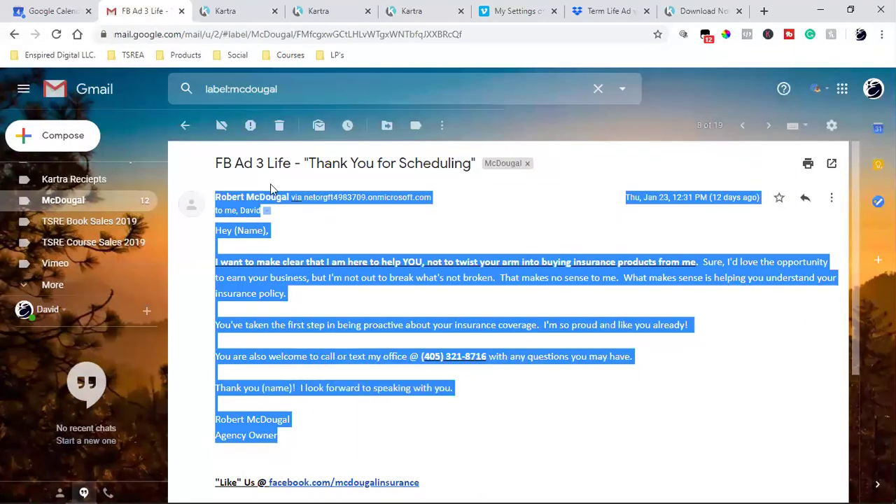
{"action": "left_click", "coordinate": [266, 10]}
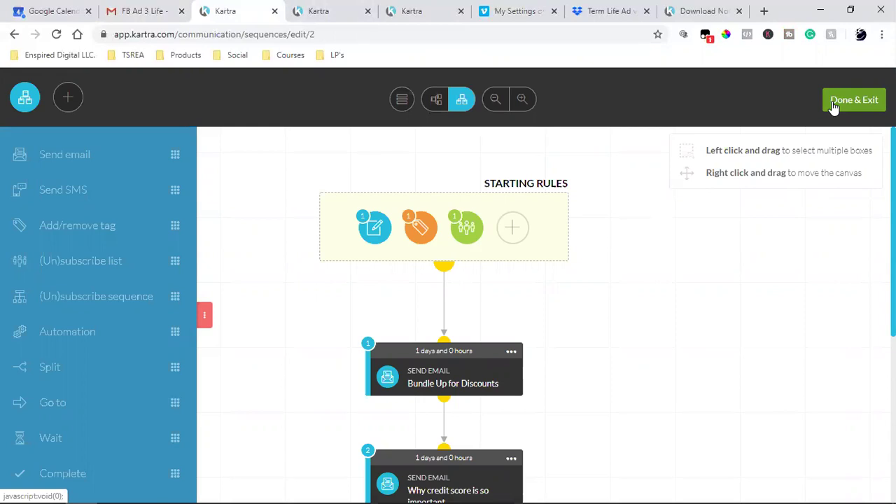
Save and leave the 3 Ways Opt-Ins sequence builder with Done & Exit.
{"action": "left_click", "coordinate": [833, 105]}
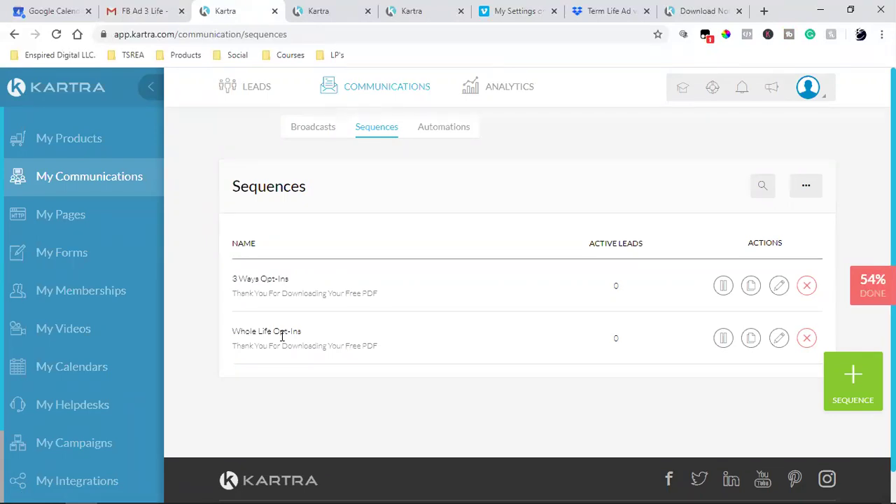
On My Forms, open the Edit opt-in form dialog for the Calendar form.
{"action": "left_click", "coordinate": [56, 253]}
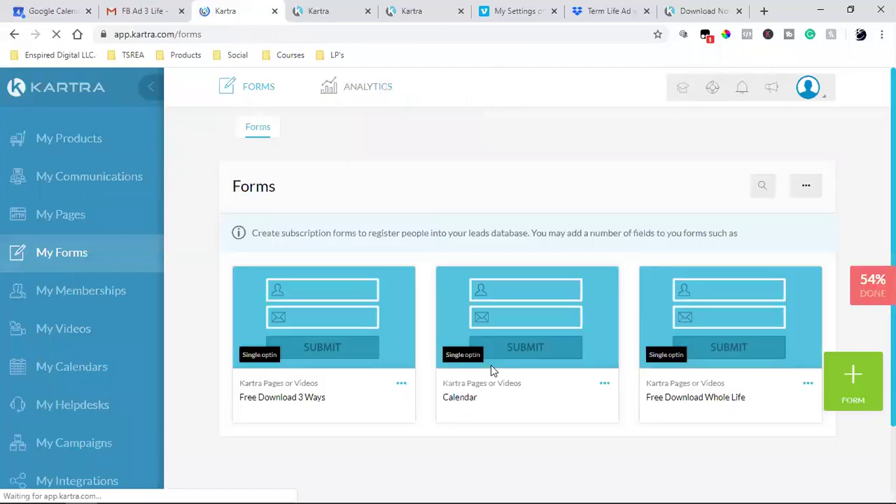
{"action": "scroll", "coordinate": [491, 369], "scroll_direction": "down", "scroll_amount": 2}
{"action": "double_click", "coordinate": [455, 305]}
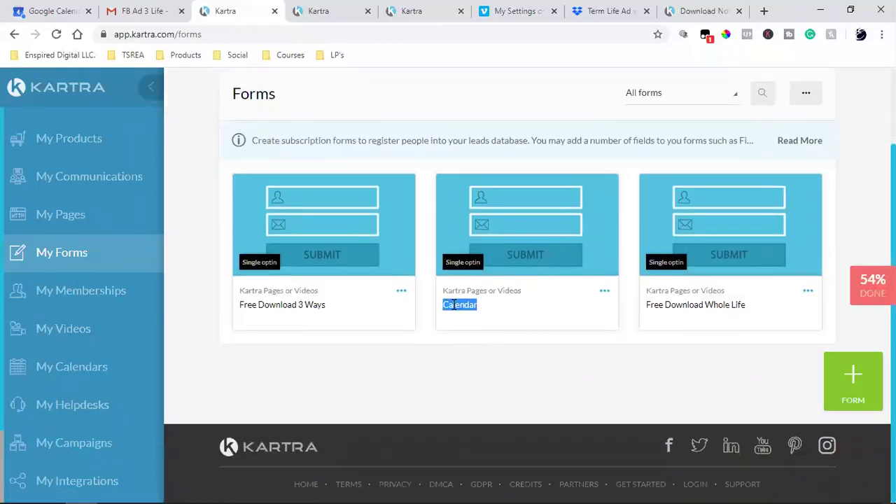
{"action": "triple_click", "coordinate": [683, 310]}
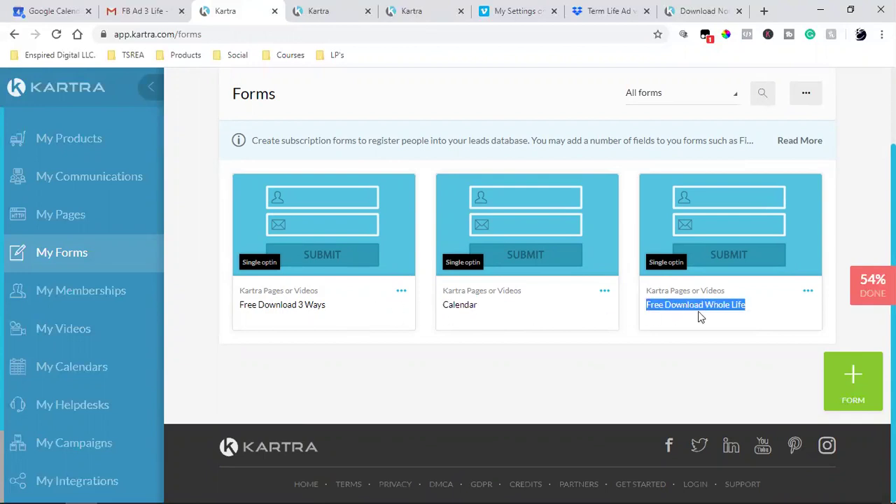
{"action": "triple_click", "coordinate": [263, 306]}
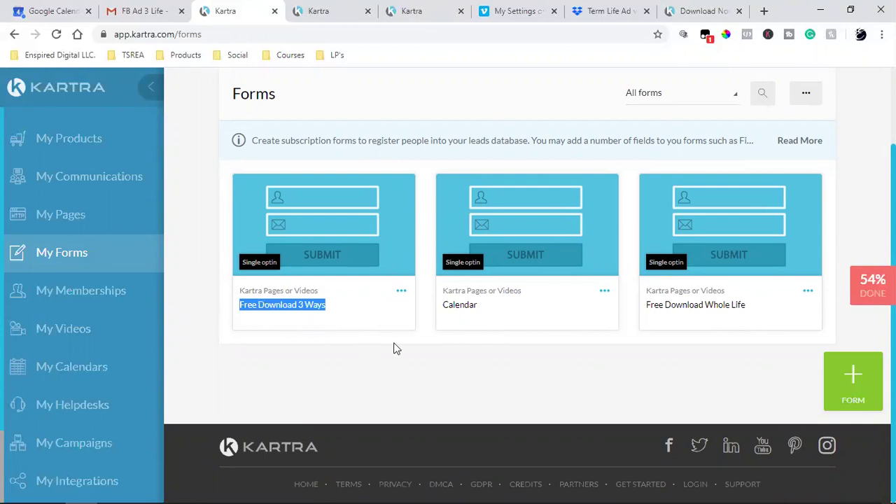
{"action": "triple_click", "coordinate": [453, 306]}
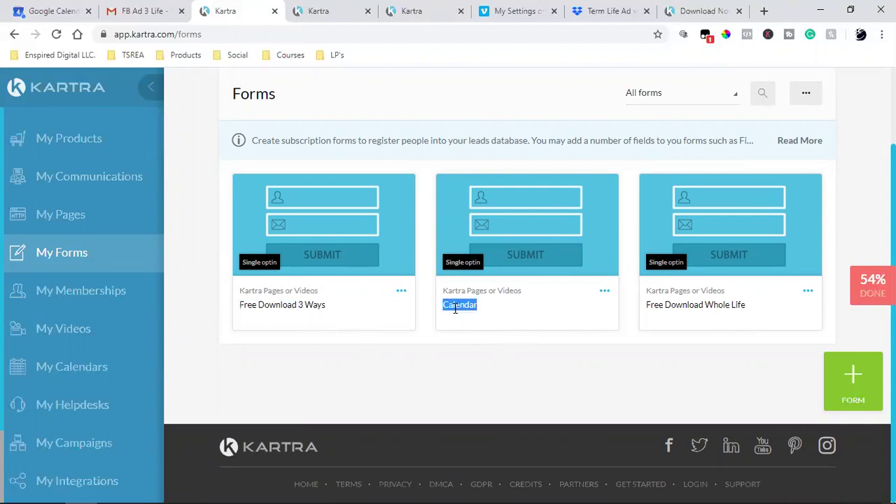
{"action": "triple_click", "coordinate": [685, 305]}
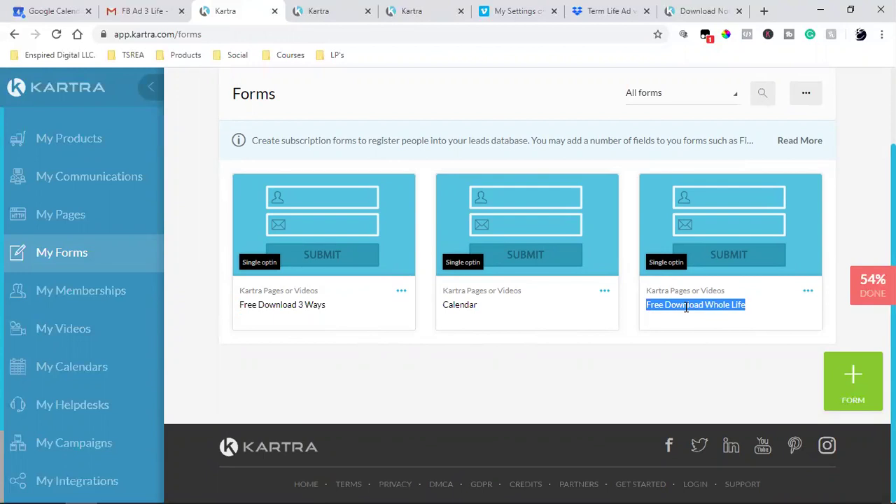
{"action": "left_click", "coordinate": [604, 291]}
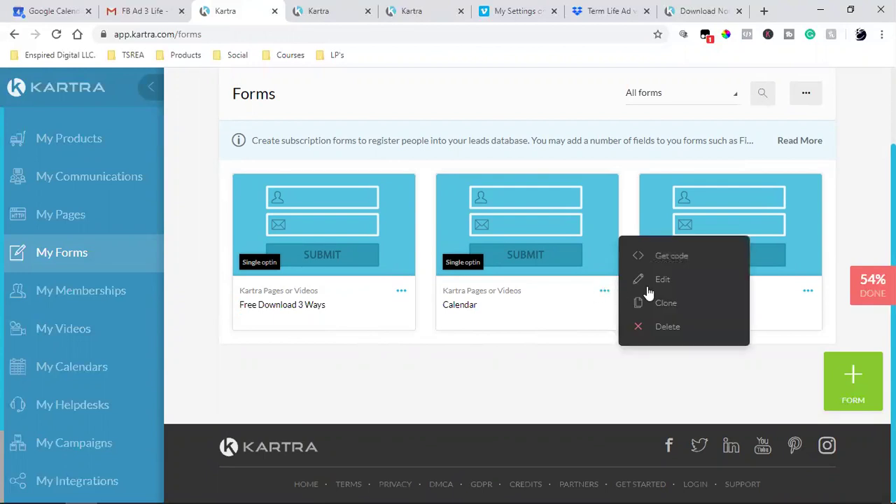
{"action": "left_click", "coordinate": [658, 283]}
Rename the Calendar form to 'Calendar Whole Life'.
{"action": "left_click", "coordinate": [487, 201]}
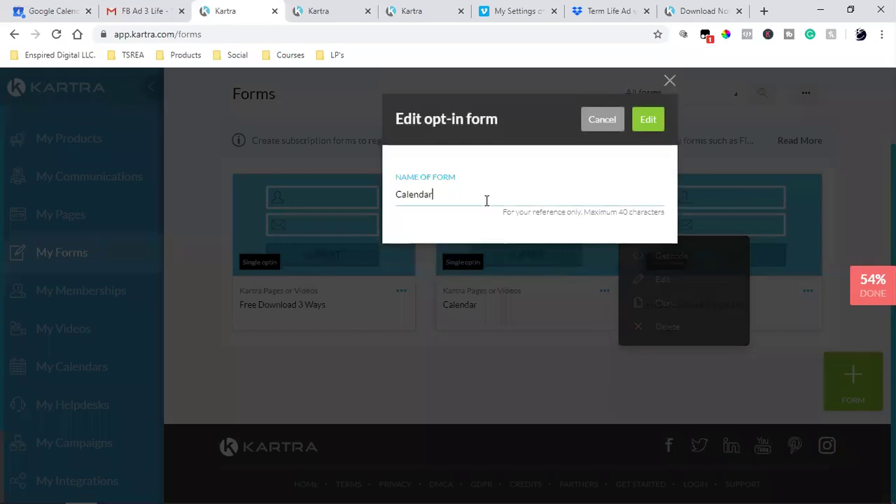
{"action": "type", "text": "Whole Life"}
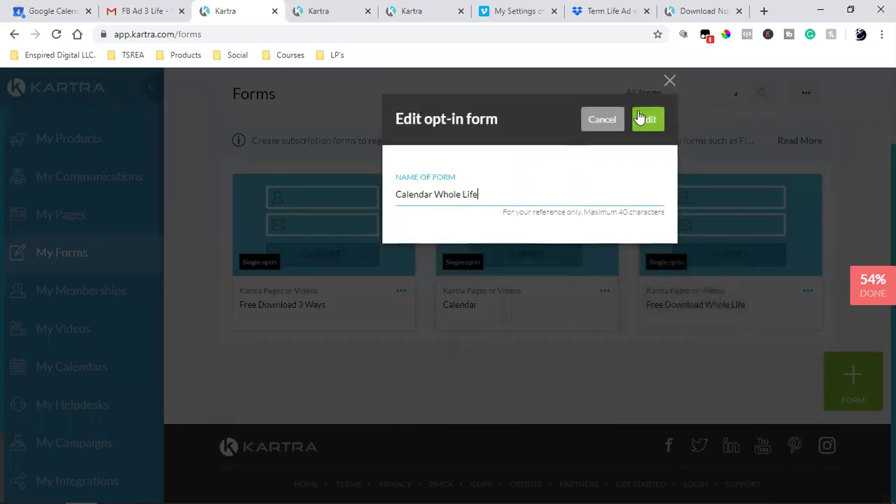
{"action": "left_click", "coordinate": [644, 118]}
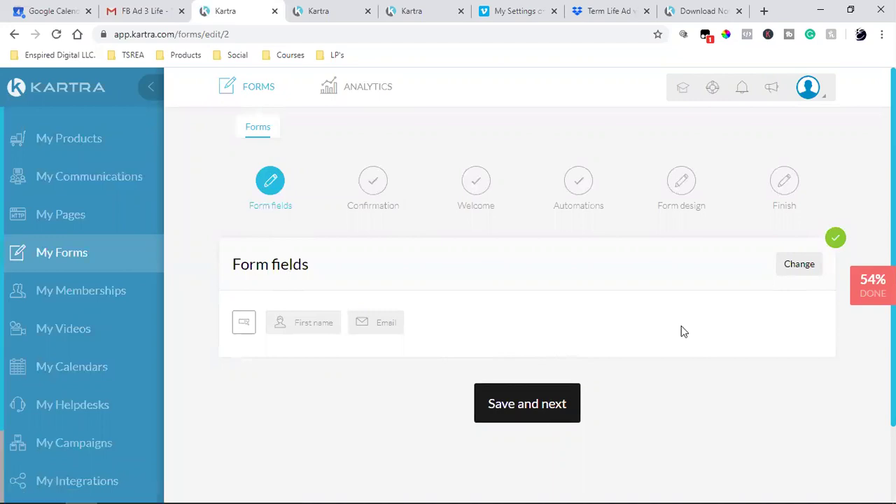
Save each form setup step through to Finish and return to My Forms.
{"action": "left_click", "coordinate": [535, 417]}
{"action": "scroll", "coordinate": [220, 183], "scroll_direction": "down", "scroll_amount": 2}
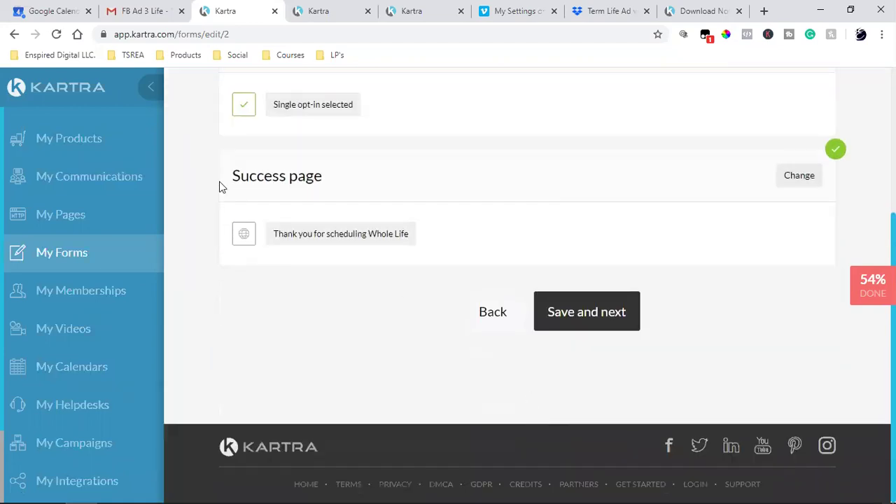
{"action": "left_click", "coordinate": [557, 303]}
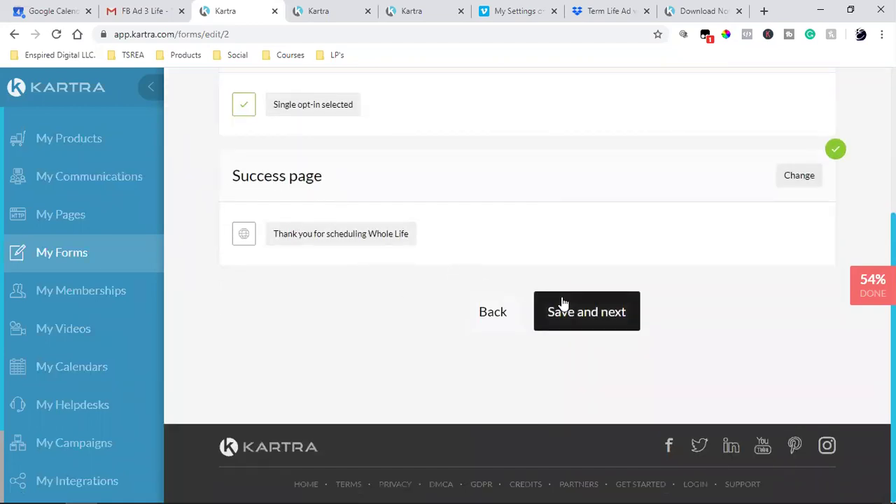
{"action": "left_click", "coordinate": [578, 308]}
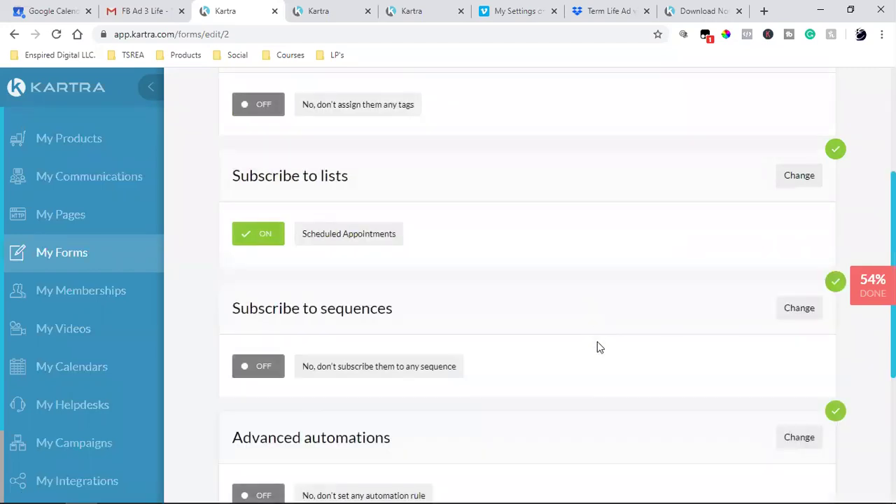
{"action": "scroll", "coordinate": [456, 222], "scroll_direction": "down", "scroll_amount": 3}
{"action": "scroll", "coordinate": [456, 222], "scroll_direction": "down", "scroll_amount": 1}
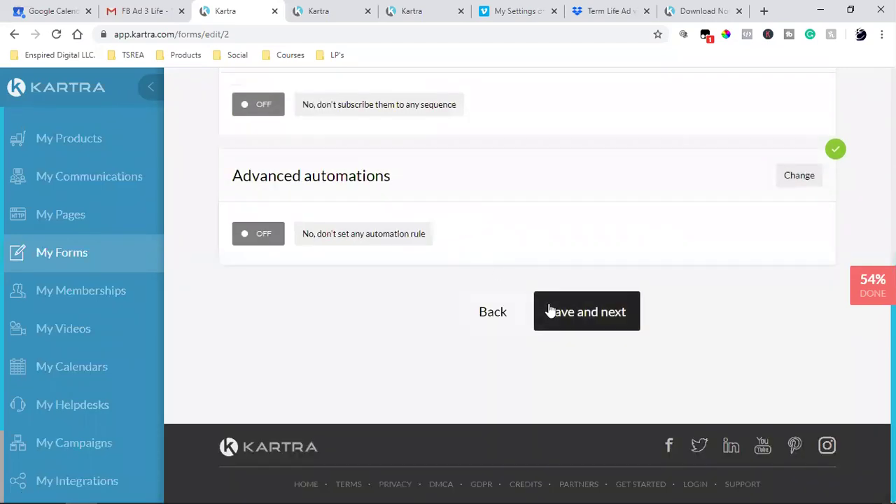
{"action": "left_click", "coordinate": [550, 311]}
{"action": "left_click", "coordinate": [568, 312]}
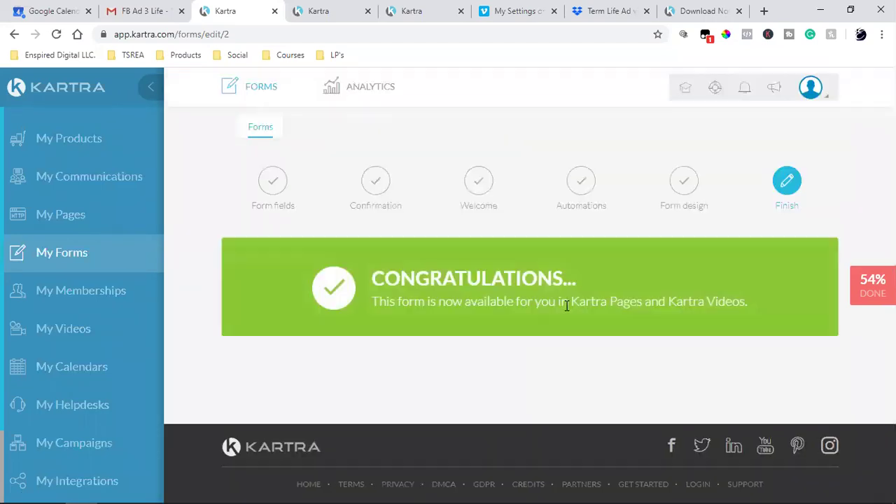
{"action": "left_click", "coordinate": [60, 253]}
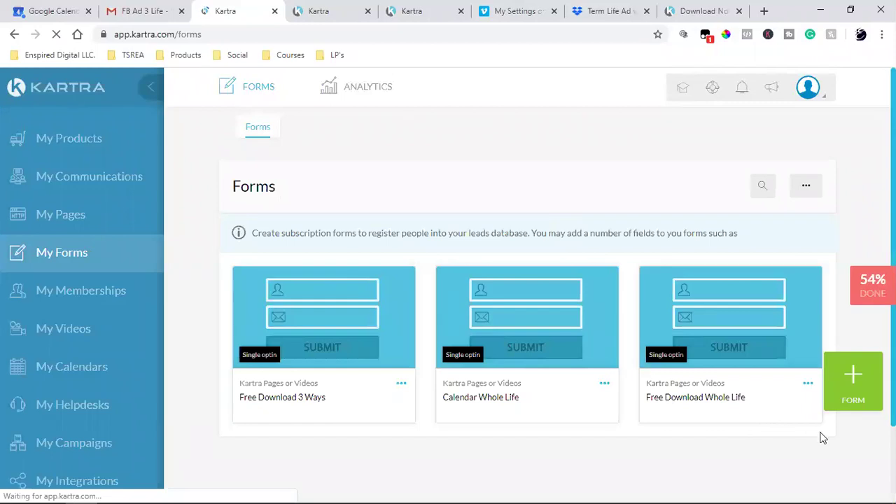
Start a new opt-in form and create it with the name 'Calendar 3 Ways'.
{"action": "scroll", "coordinate": [700, 406], "scroll_direction": "down", "scroll_amount": 2}
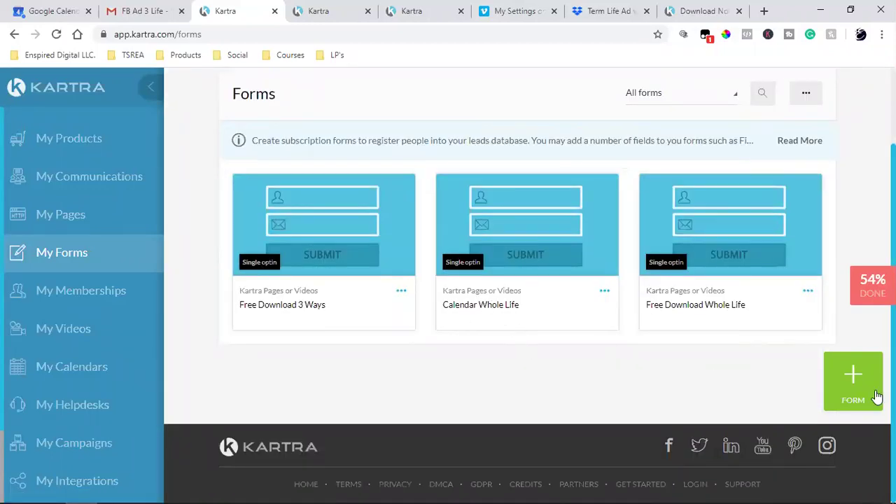
{"action": "left_click", "coordinate": [842, 382]}
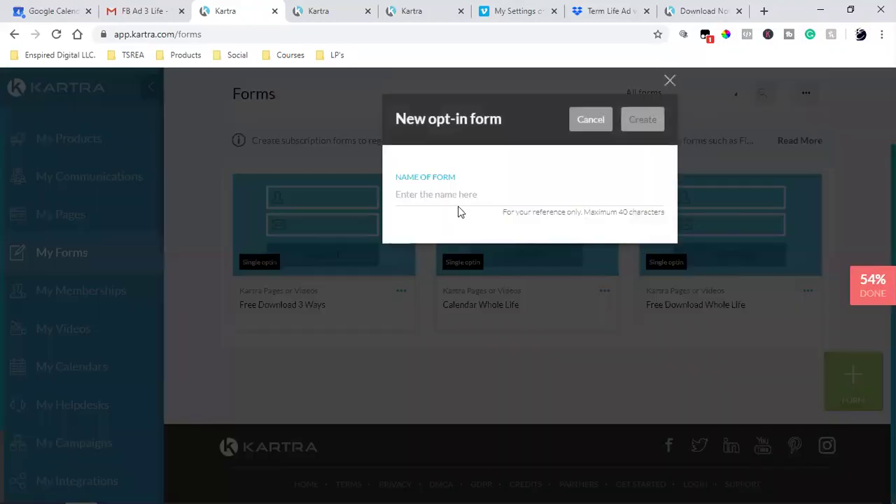
{"action": "type", "text": "Calenda"}
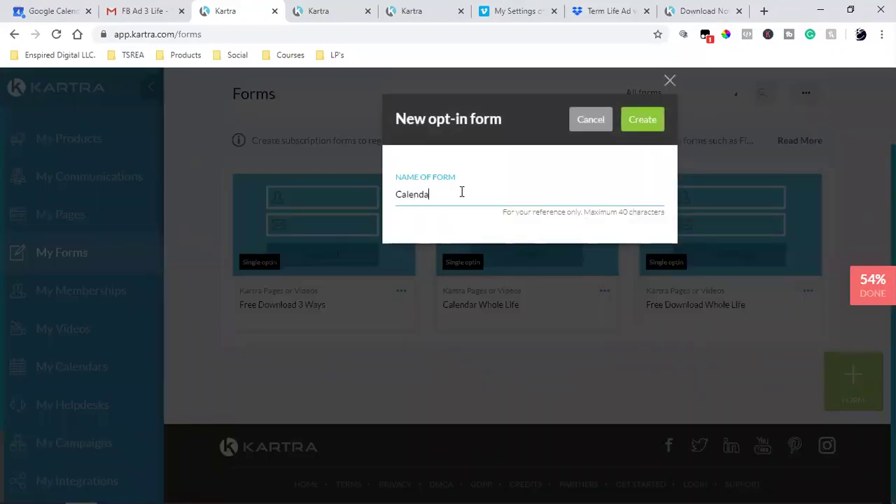
{"action": "type", "text": "r 3 Wy"}
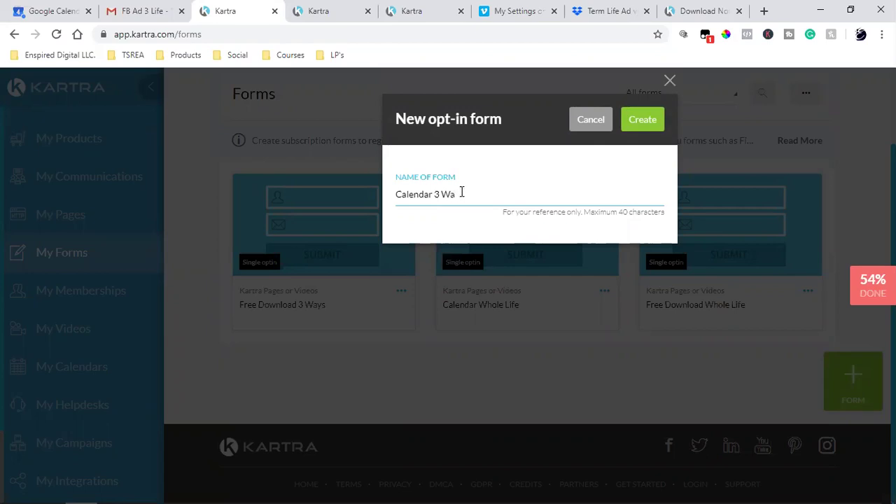
{"action": "left_click", "coordinate": [644, 126]}
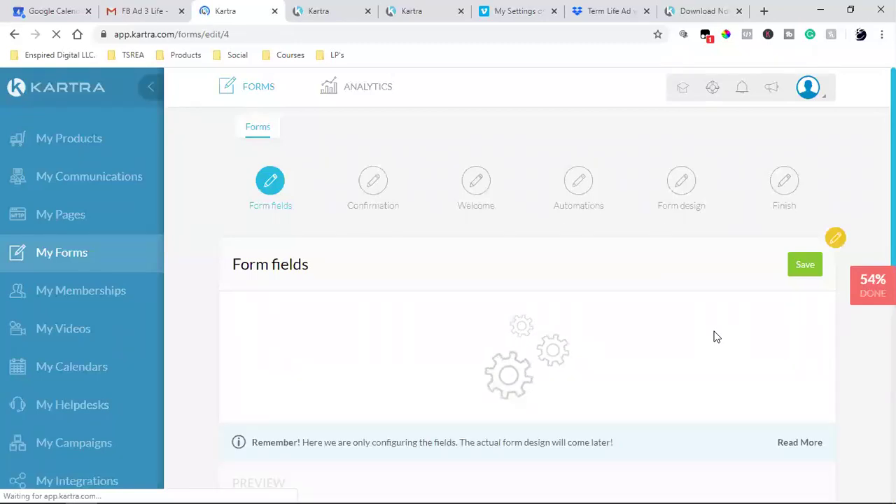
Save the default name and email fields and keep single opt-in.
{"action": "scroll", "coordinate": [700, 329], "scroll_direction": "down", "scroll_amount": 2}
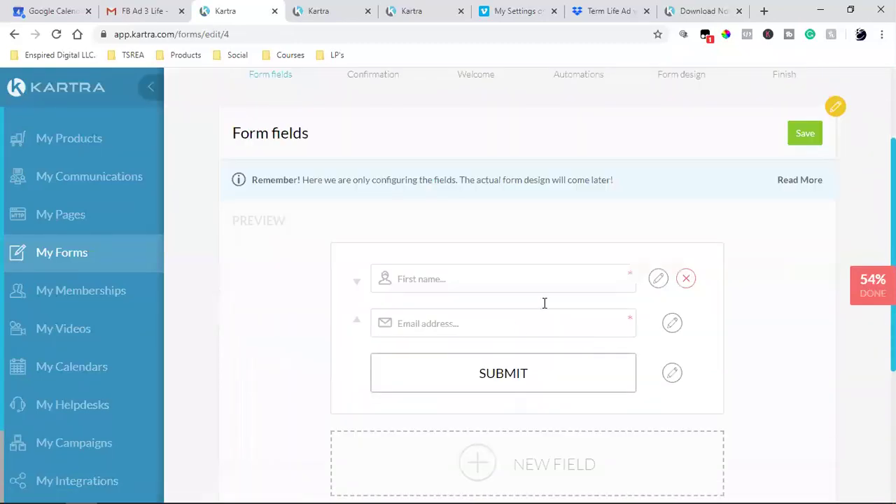
{"action": "left_click", "coordinate": [810, 144]}
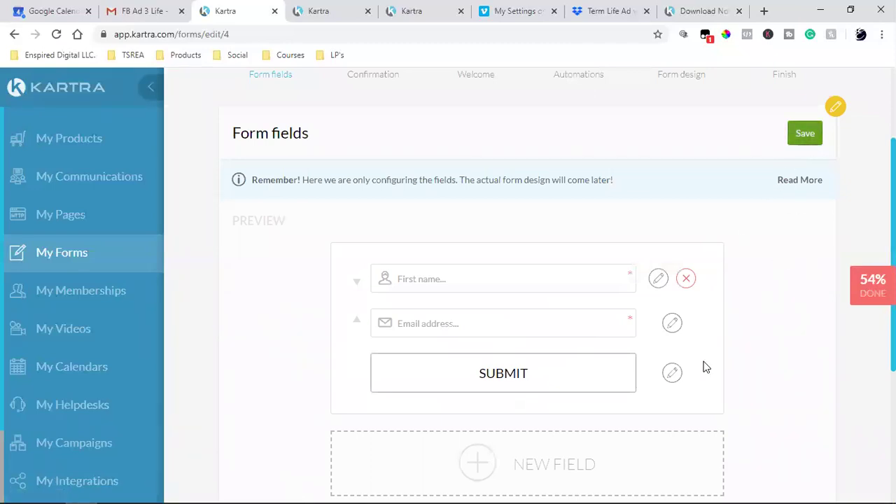
{"action": "left_click", "coordinate": [518, 314]}
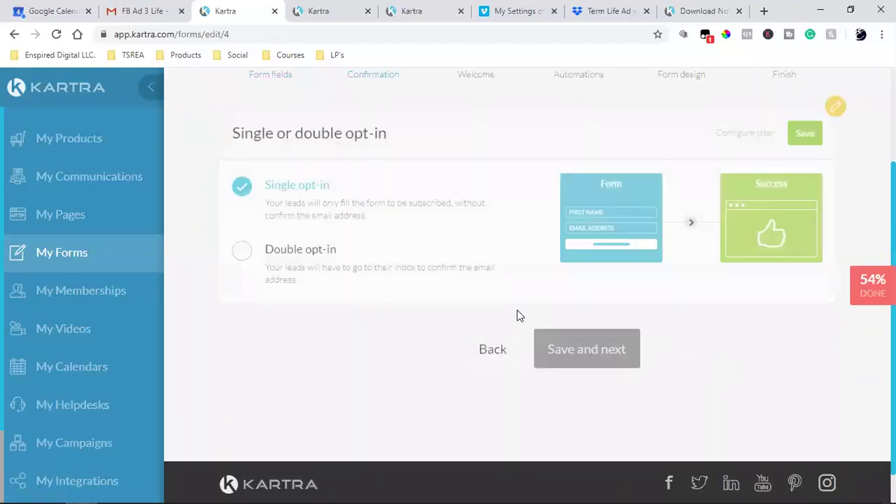
{"action": "left_click", "coordinate": [802, 133]}
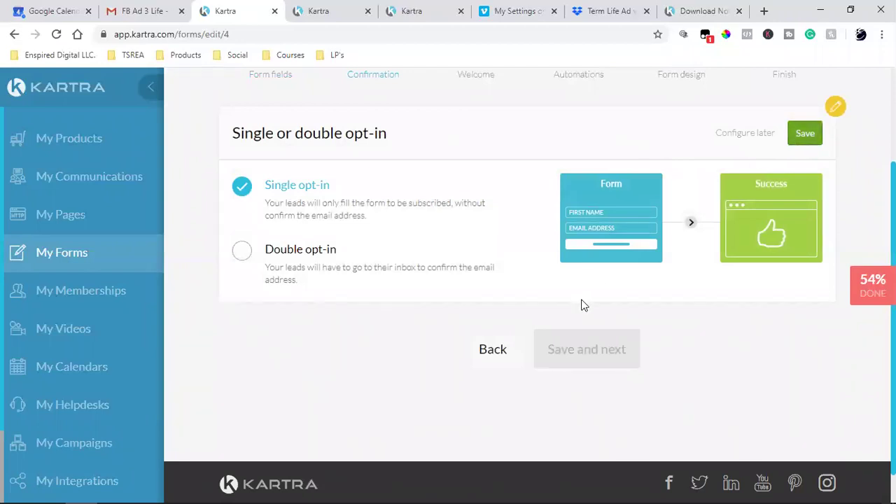
Set the success page to the Kartra page 'Thank you for scheduling 3 Ways' with no site.
{"action": "left_click", "coordinate": [280, 327]}
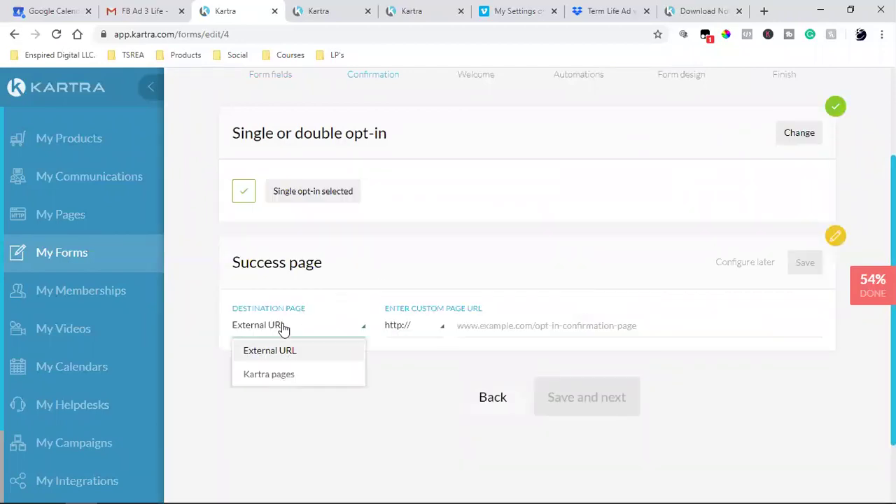
{"action": "left_click", "coordinate": [276, 377]}
{"action": "left_click", "coordinate": [441, 333]}
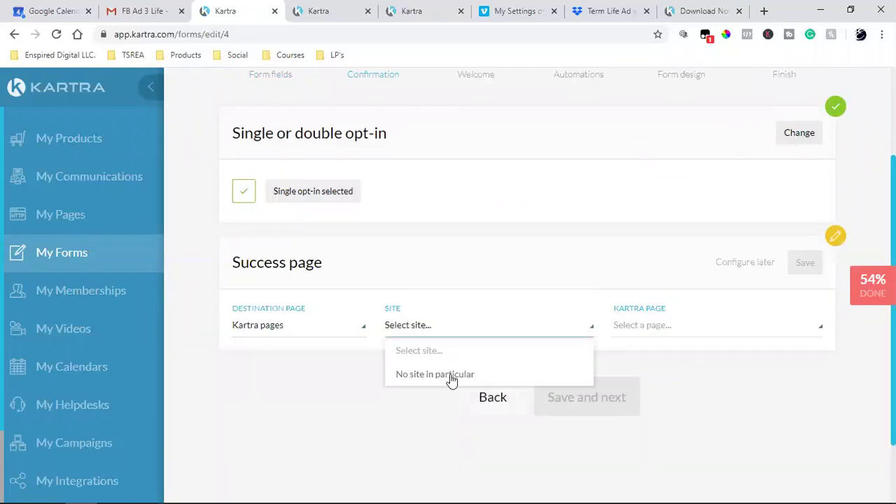
{"action": "left_click", "coordinate": [455, 375]}
{"action": "left_click", "coordinate": [686, 327]}
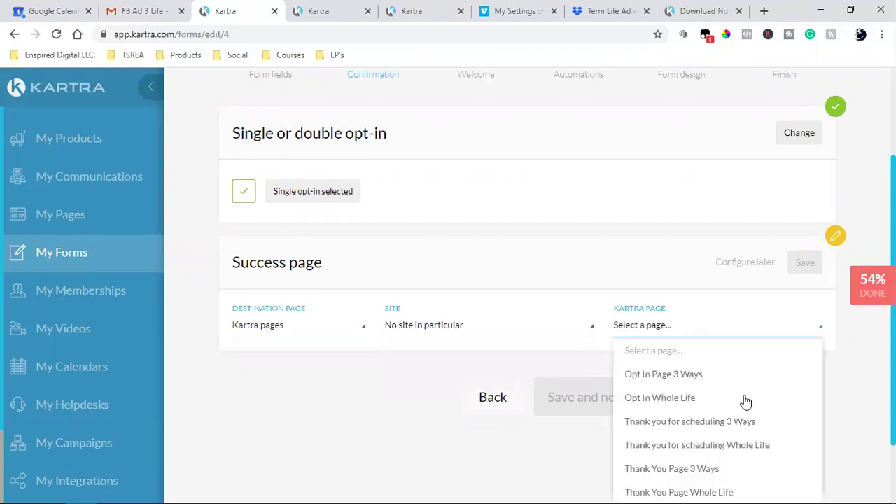
{"action": "scroll", "coordinate": [805, 340], "scroll_direction": "down", "scroll_amount": 1}
{"action": "scroll", "coordinate": [805, 340], "scroll_direction": "down", "scroll_amount": 1}
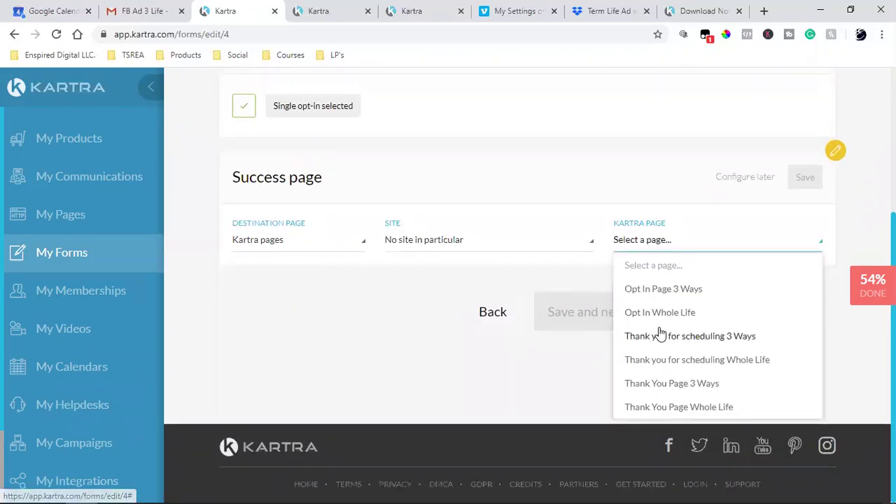
{"action": "left_click", "coordinate": [702, 337]}
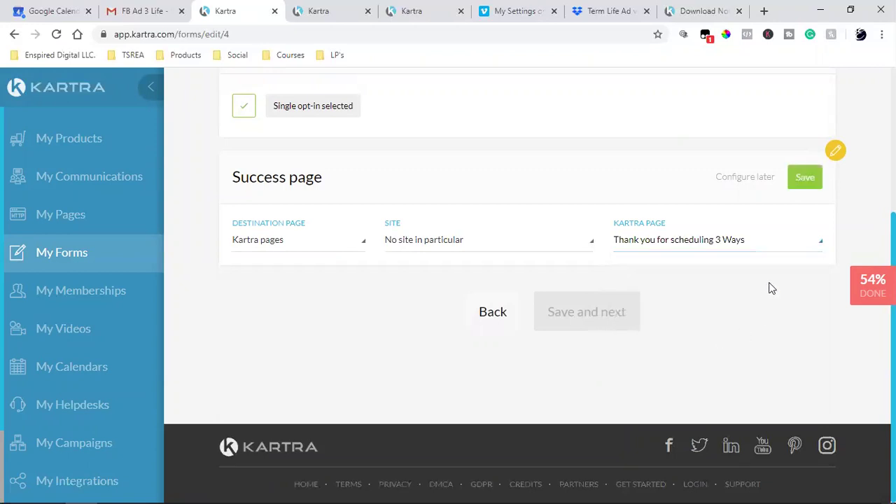
{"action": "left_click", "coordinate": [801, 177]}
{"action": "left_click", "coordinate": [575, 319]}
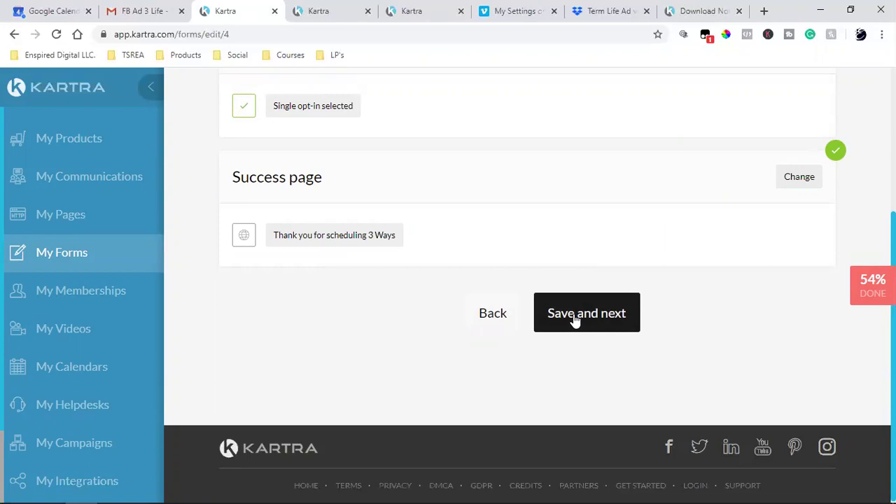
Enable a welcome email in the advanced designer, insert the saved template, and paste the original email text.
{"action": "left_click", "coordinate": [797, 176]}
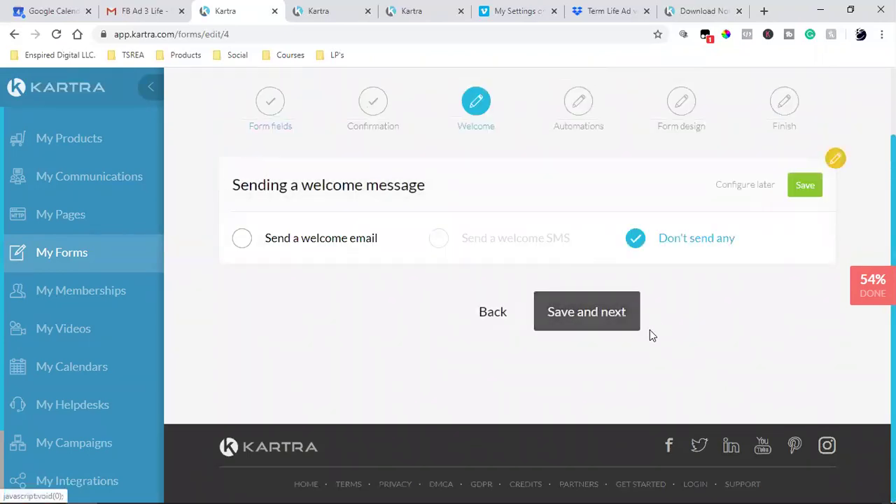
{"action": "left_click", "coordinate": [315, 250]}
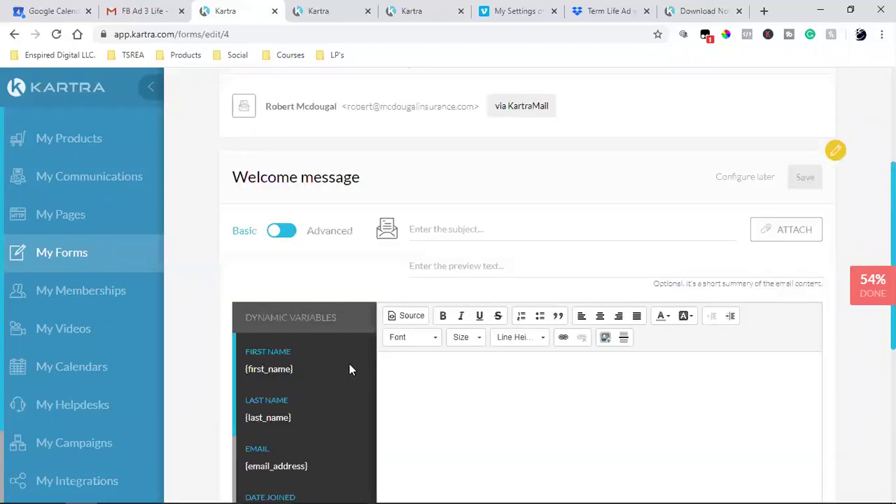
{"action": "left_click", "coordinate": [294, 231]}
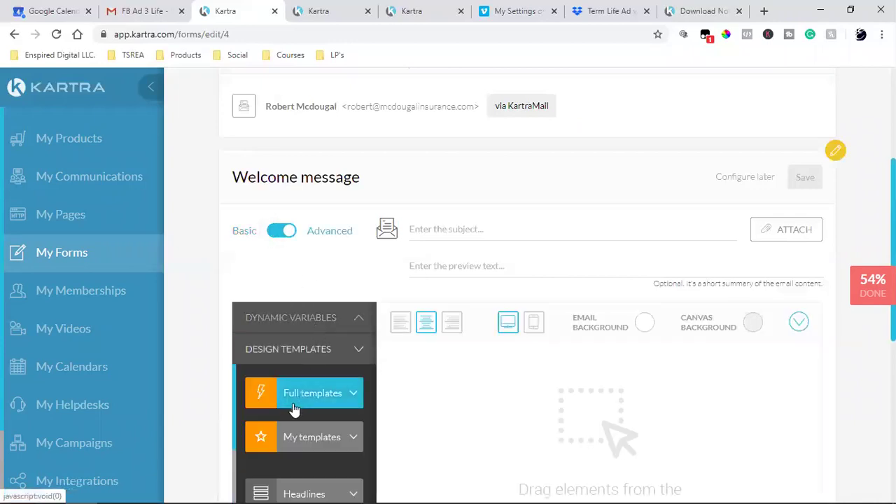
{"action": "left_click", "coordinate": [298, 434]}
{"action": "scroll", "coordinate": [303, 332], "scroll_direction": "down", "scroll_amount": 2}
{"action": "left_click_drag", "start_coordinate": [295, 234], "coordinate": [569, 248]}
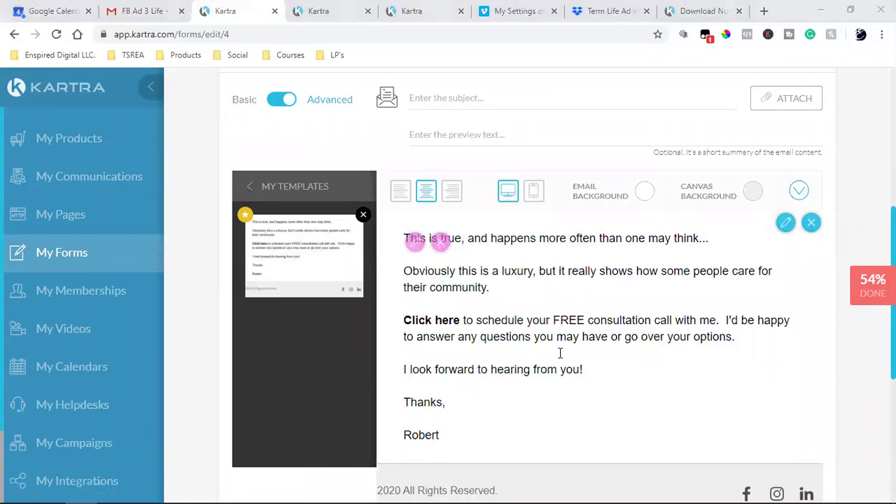
{"action": "left_click", "coordinate": [442, 435]}
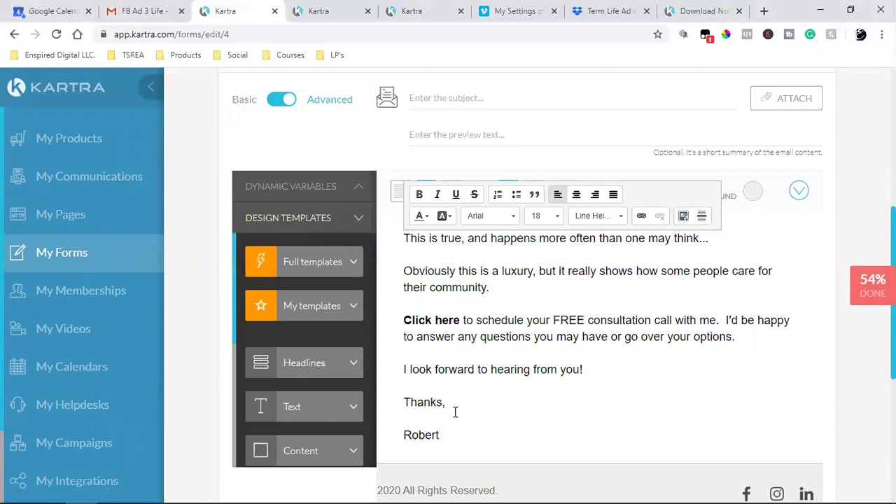
{"action": "left_click_drag", "start_coordinate": [449, 435], "coordinate": [396, 231]}
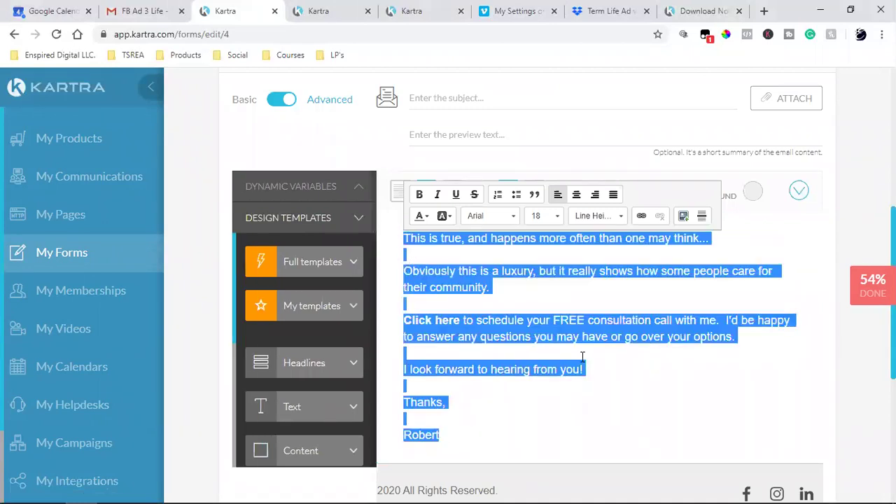
{"action": "key", "text": "ctrl+v"}
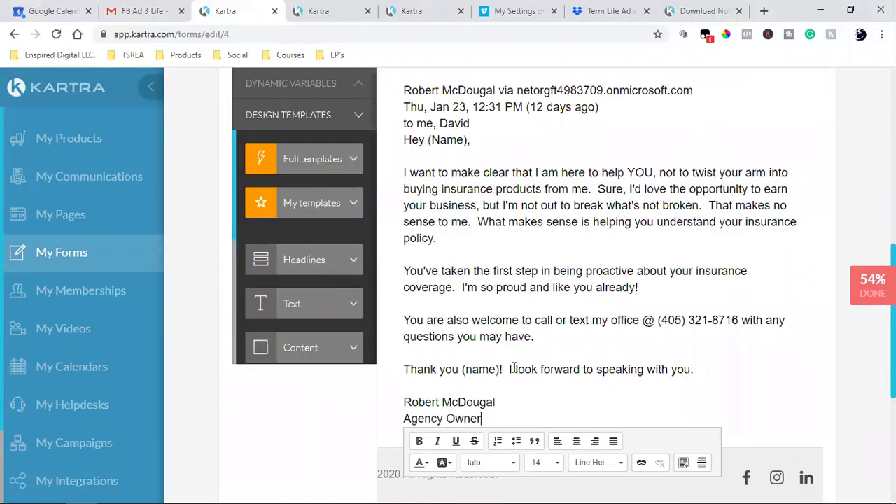
Replace the thank-you line's (name) placeholder with {first_name}, keeping 'I look forward' as its own paragraph.
{"action": "left_click", "coordinate": [315, 89]}
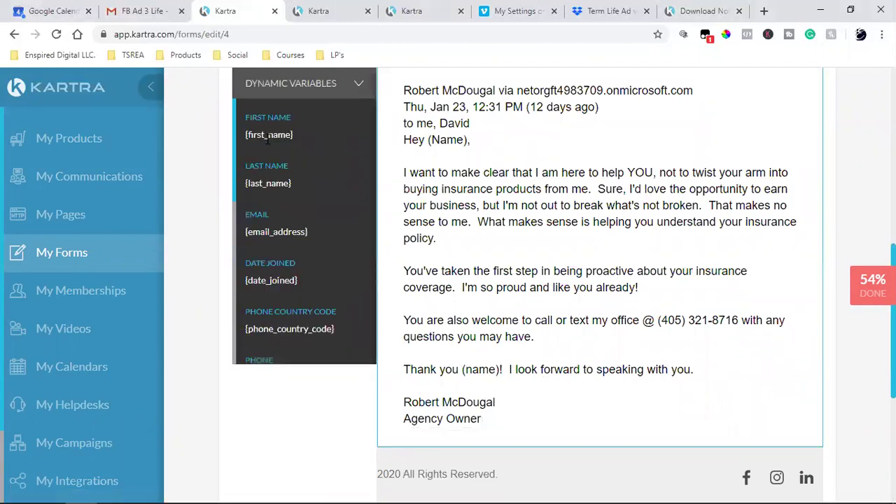
{"action": "triple_click", "coordinate": [268, 136]}
{"action": "right_click", "coordinate": [272, 142]}
{"action": "left_click", "coordinate": [294, 146]}
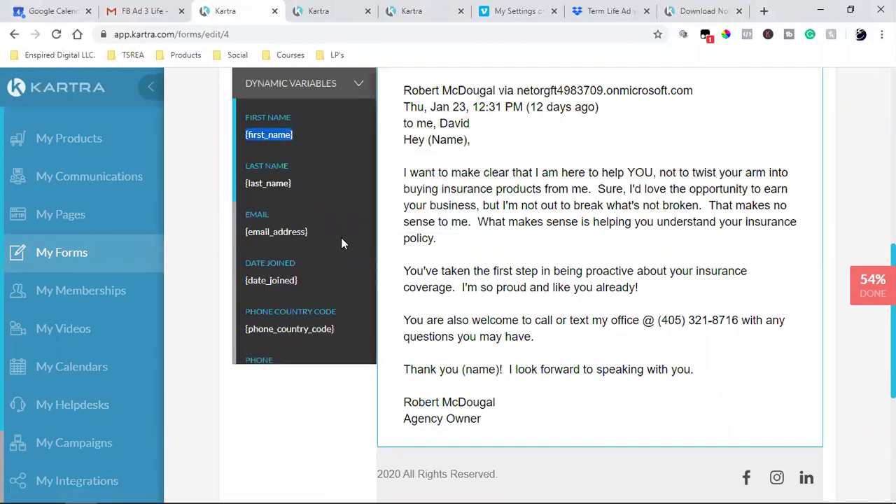
{"action": "left_click", "coordinate": [499, 369]}
{"action": "key", "text": "BackSpace"}
{"action": "key", "text": "BackSpace"}
{"action": "key", "text": "BackSpace"}
{"action": "key", "text": "BackSpace"}
{"action": "key", "text": "BackSpace"}
{"action": "key", "text": "BackSpace"}
{"action": "key", "text": "BackSpace"}
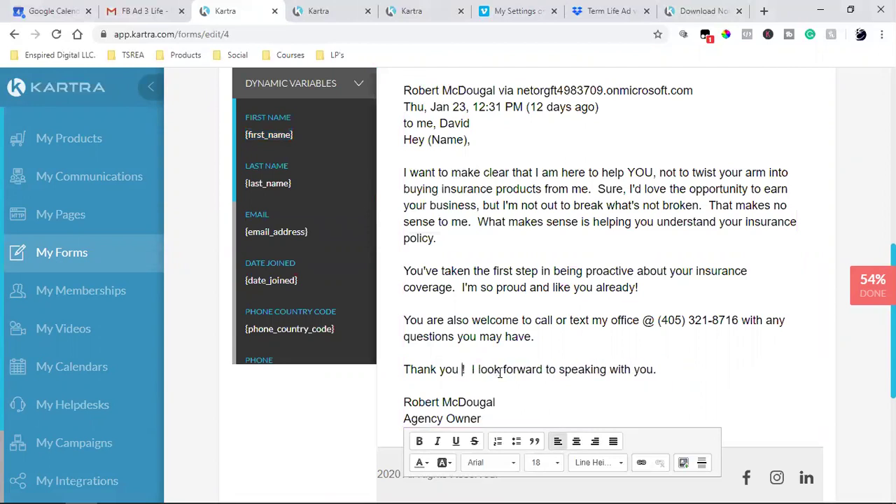
{"action": "key", "text": "ctrl+v"}
{"action": "key", "text": "Down"}
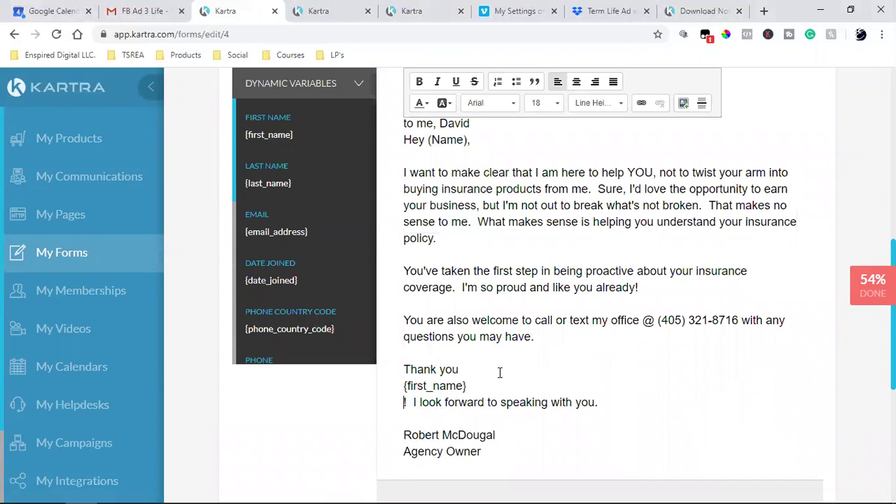
{"action": "key", "text": "BackSpace"}
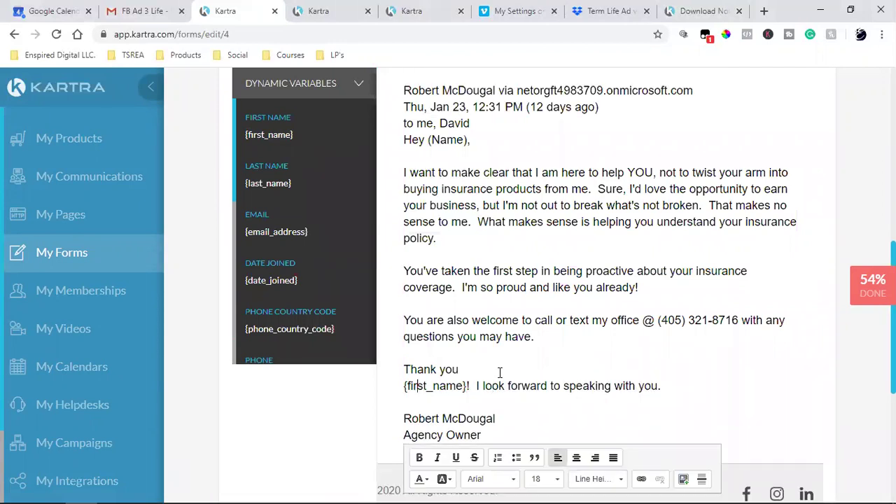
{"action": "key", "text": "BackSpace"}
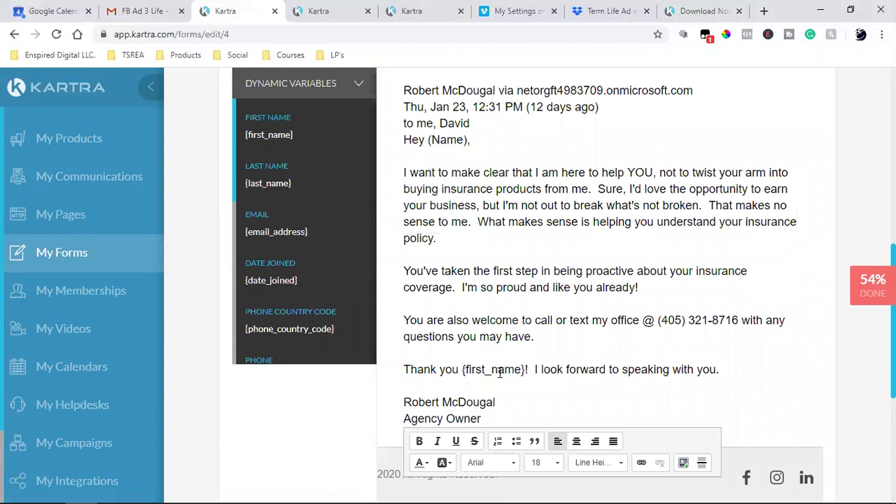
{"action": "left_click", "coordinate": [536, 370]}
{"action": "key", "text": "Return"}
{"action": "key", "text": "Return"}
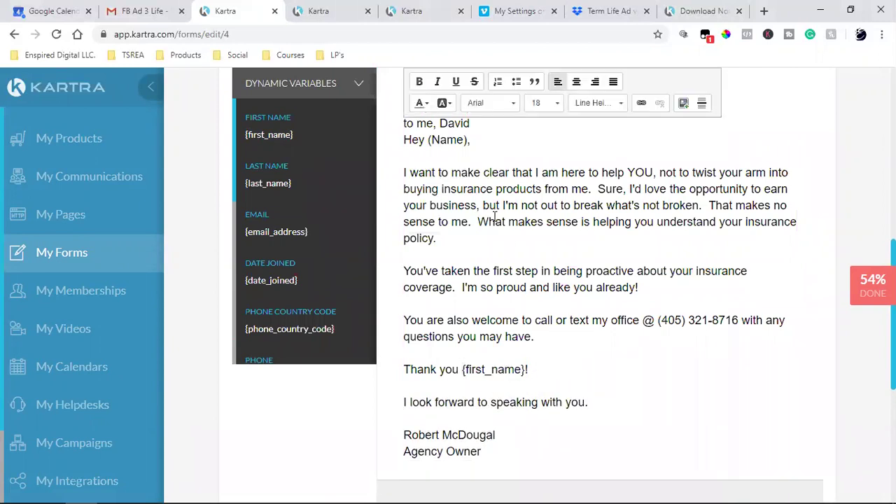
Replace the greeting's (Name) with {first_name} so it reads 'Hey {first_name},'.
{"action": "left_click", "coordinate": [469, 139]}
{"action": "key", "text": "ctrl+v"}
{"action": "key", "text": "Down"}
{"action": "key", "text": "BackSpace"}
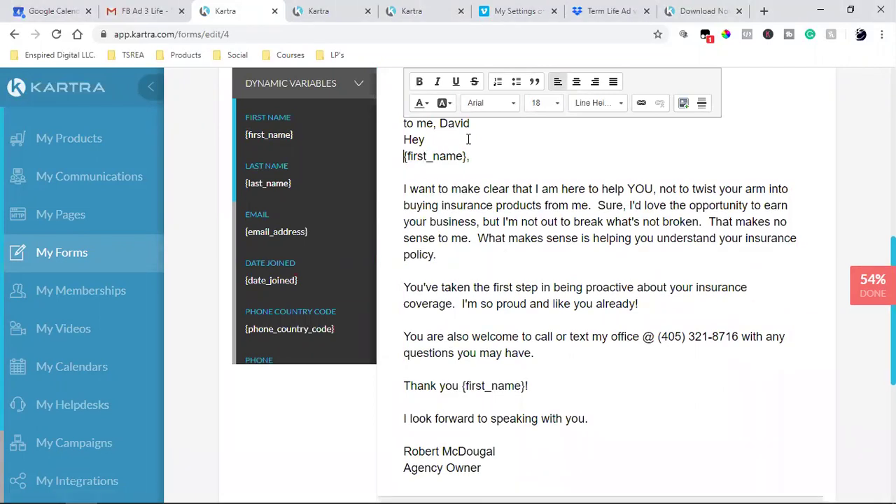
{"action": "key", "text": "BackSpace"}
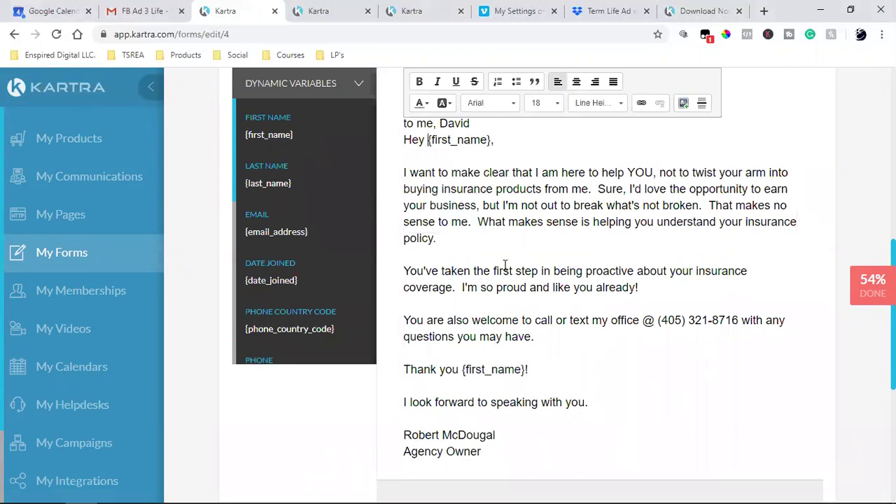
{"action": "scroll", "coordinate": [592, 380], "scroll_direction": "up", "scroll_amount": 2}
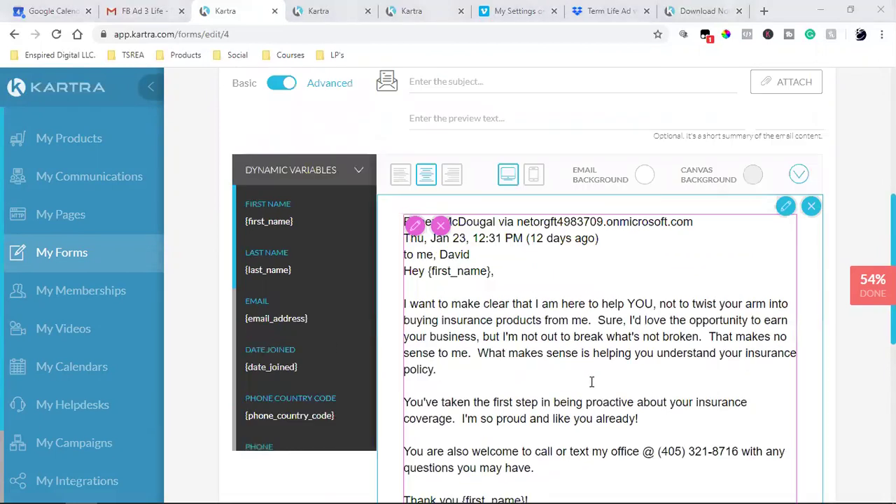
Copy the 'Thank You for Scheduling' subject from Gmail into the welcome email's subject and save it.
{"action": "left_click", "coordinate": [133, 8]}
{"action": "left_click_drag", "start_coordinate": [310, 158], "coordinate": [468, 170]}
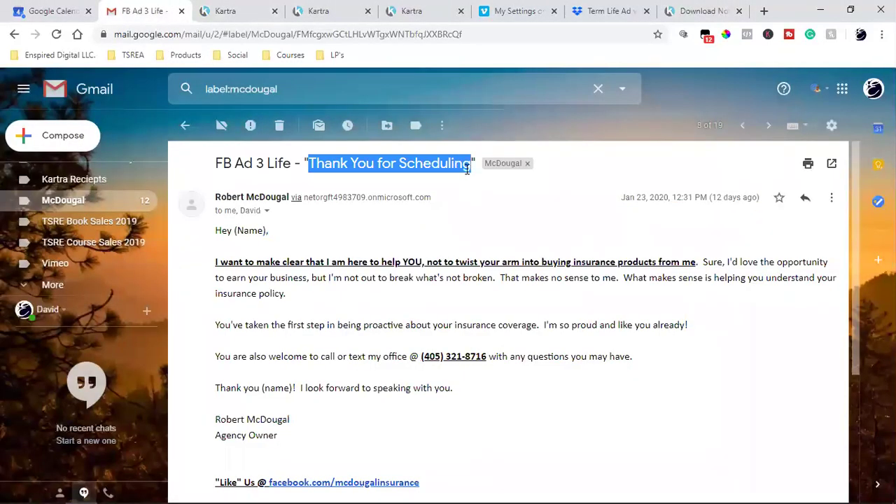
{"action": "right_click", "coordinate": [464, 163]}
{"action": "left_click", "coordinate": [490, 172]}
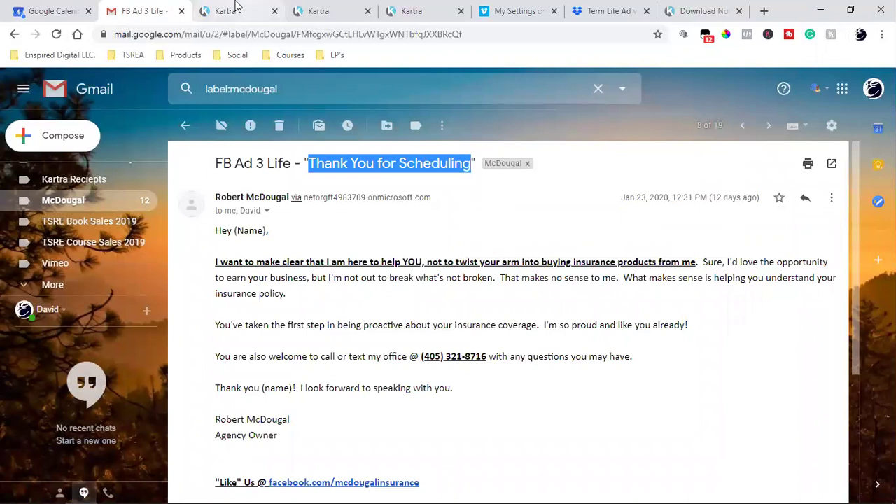
{"action": "left_click", "coordinate": [225, 11]}
{"action": "left_click", "coordinate": [464, 87]}
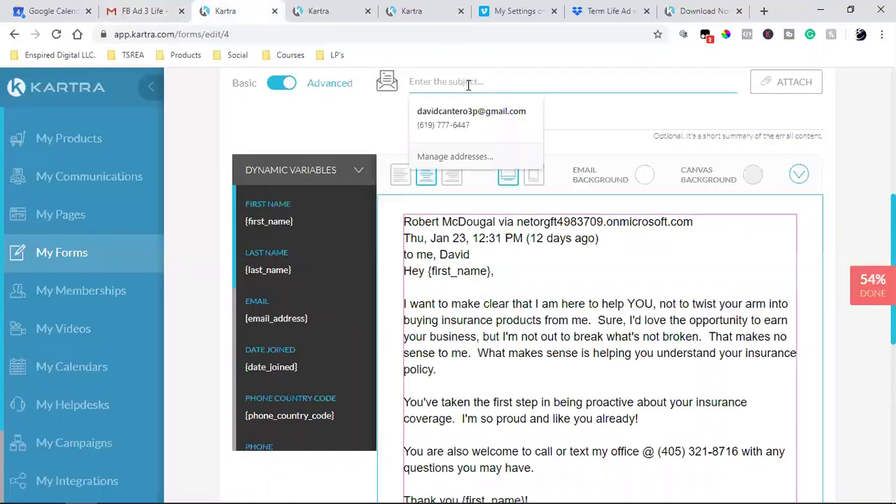
{"action": "key", "text": "ctrl+v"}
{"action": "scroll", "coordinate": [734, 228], "scroll_direction": "up", "scroll_amount": 2}
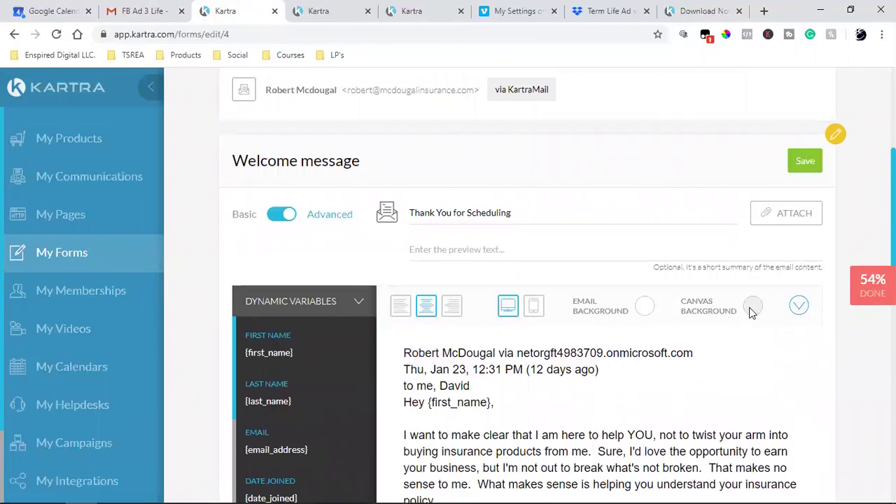
{"action": "left_click", "coordinate": [799, 304]}
Subscribe the form's sign-ups to the Scheduled Appointments list.
{"action": "left_click", "coordinate": [606, 315]}
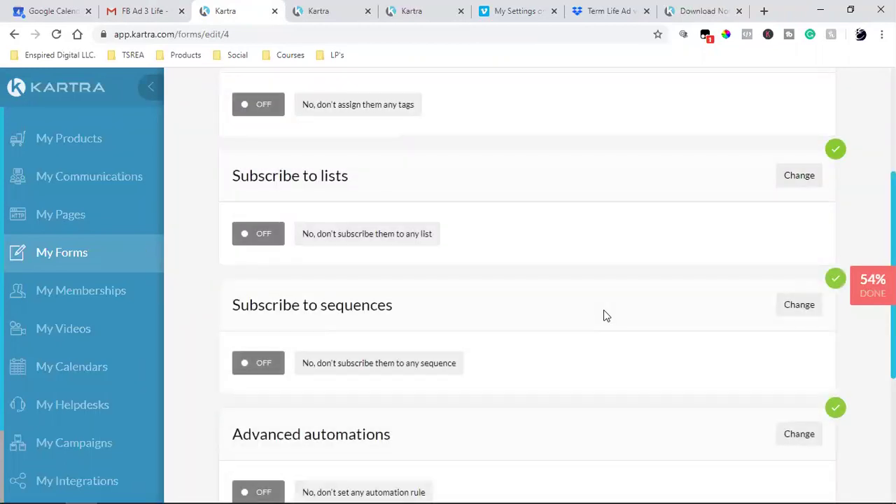
{"action": "left_click", "coordinate": [801, 183]}
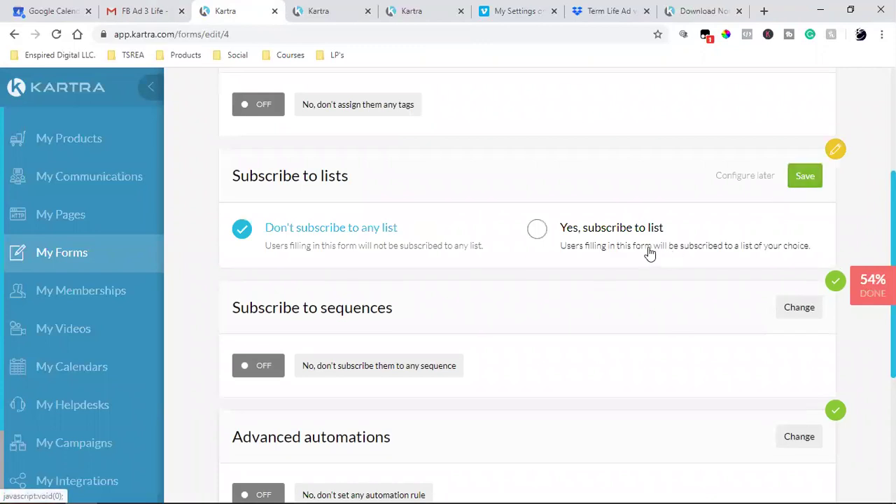
{"action": "left_click", "coordinate": [610, 242]}
{"action": "left_click", "coordinate": [346, 305]}
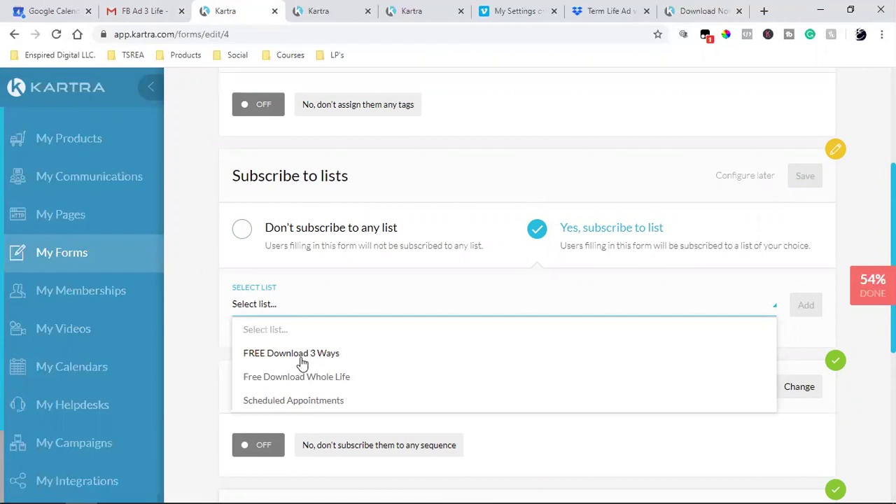
{"action": "left_click", "coordinate": [294, 401]}
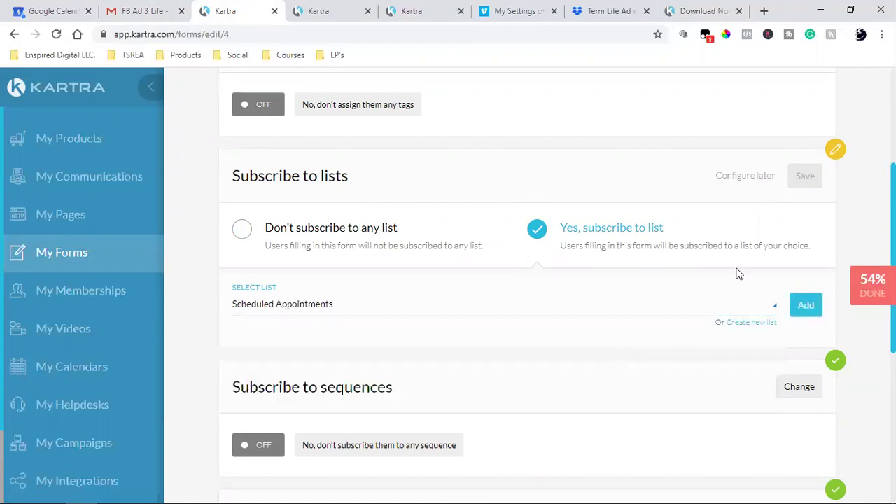
{"action": "left_click", "coordinate": [804, 306]}
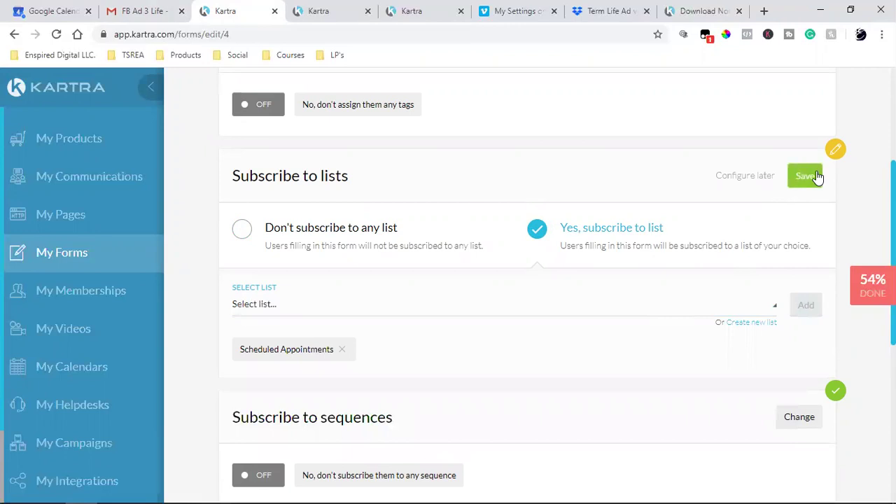
{"action": "left_click", "coordinate": [817, 177]}
Save through form design to the Finish step and go to the lead lists.
{"action": "scroll", "coordinate": [609, 315], "scroll_direction": "down", "scroll_amount": 4}
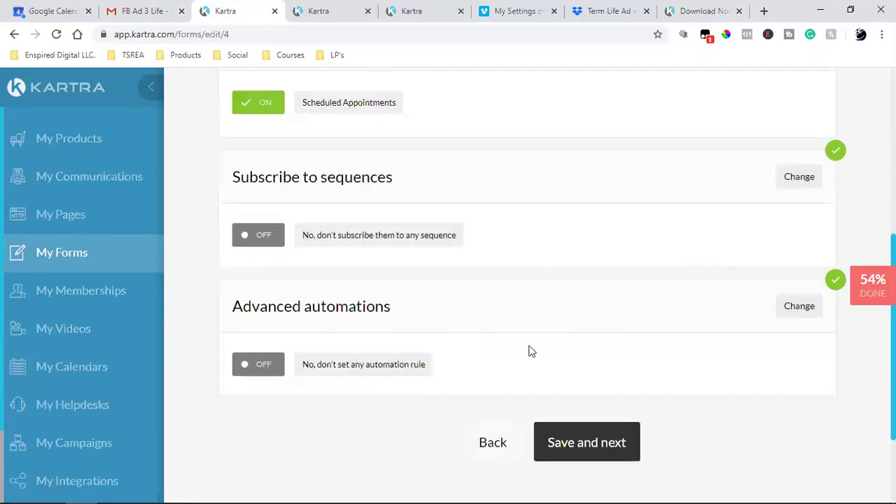
{"action": "left_click", "coordinate": [590, 316]}
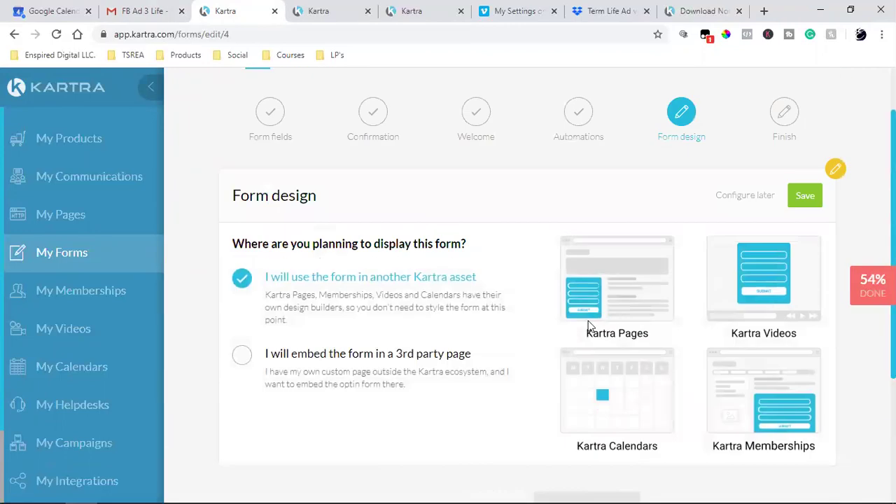
{"action": "left_click", "coordinate": [802, 258]}
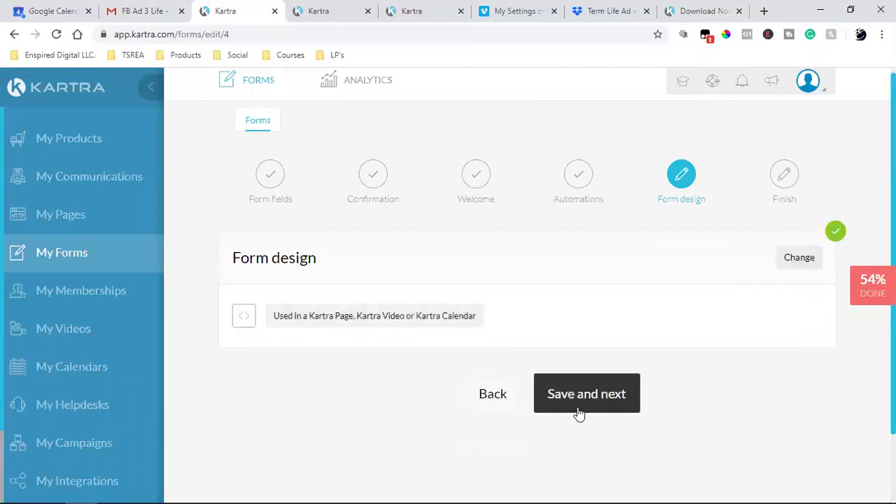
{"action": "left_click", "coordinate": [579, 409]}
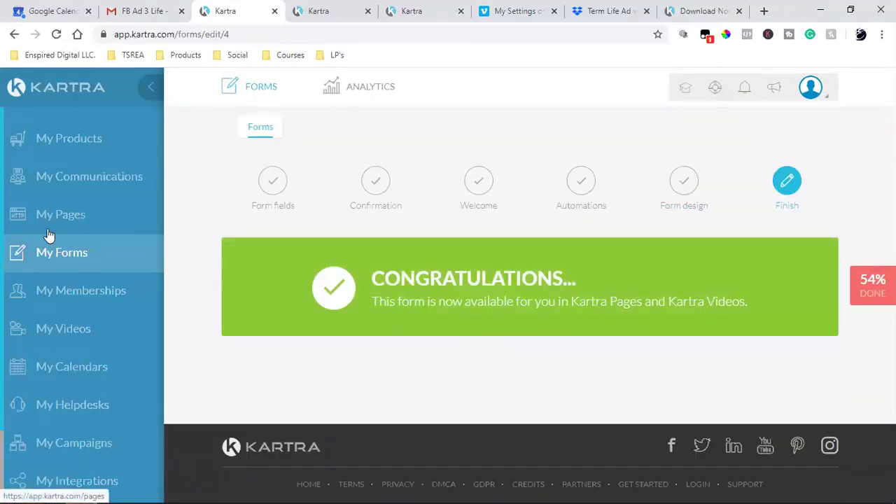
{"action": "left_click", "coordinate": [79, 194]}
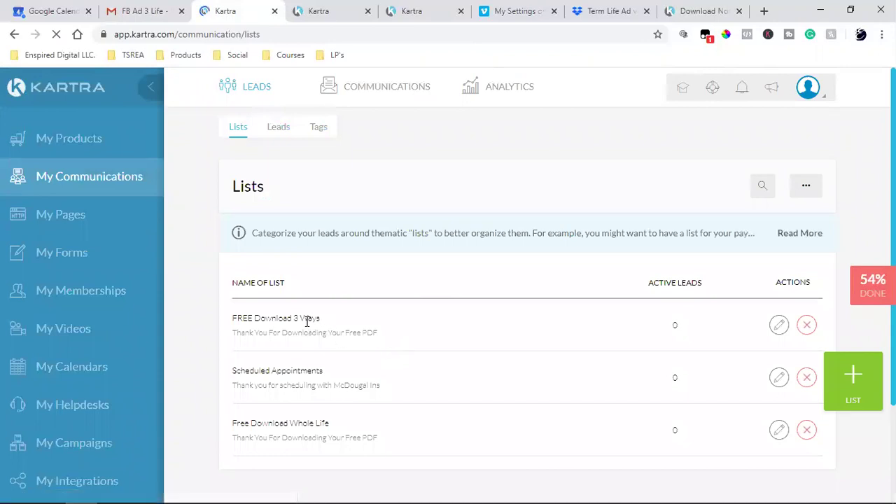
Open the 3 Ways Opt-Ins sequence from the Sequences list in the sequence builder.
{"action": "triple_click", "coordinate": [305, 320]}
{"action": "mouse_move", "coordinate": [371, 77]}
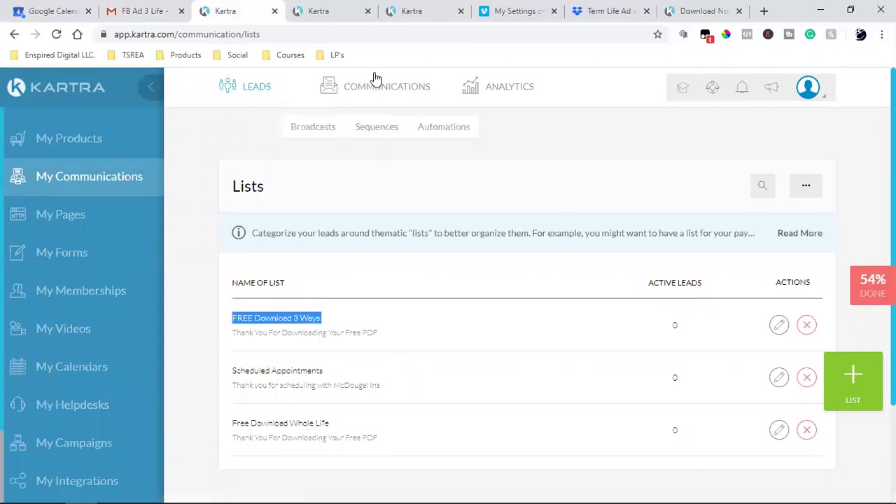
{"action": "left_click", "coordinate": [376, 126]}
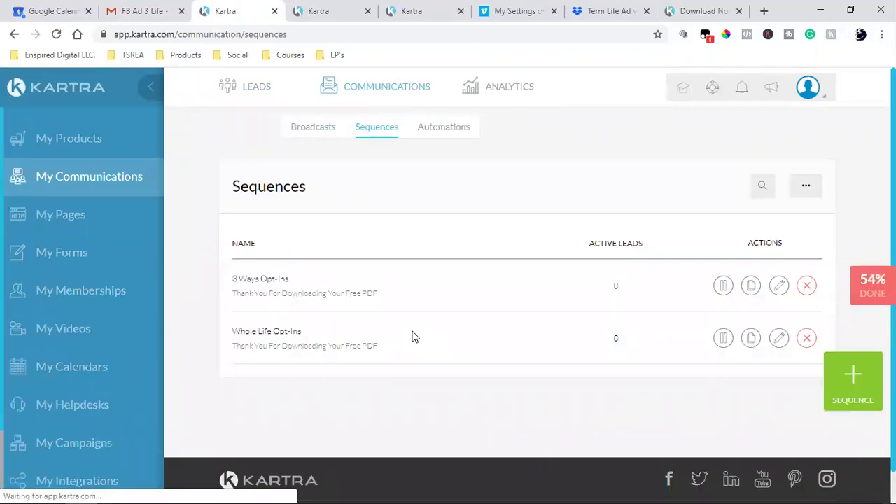
{"action": "triple_click", "coordinate": [269, 280]}
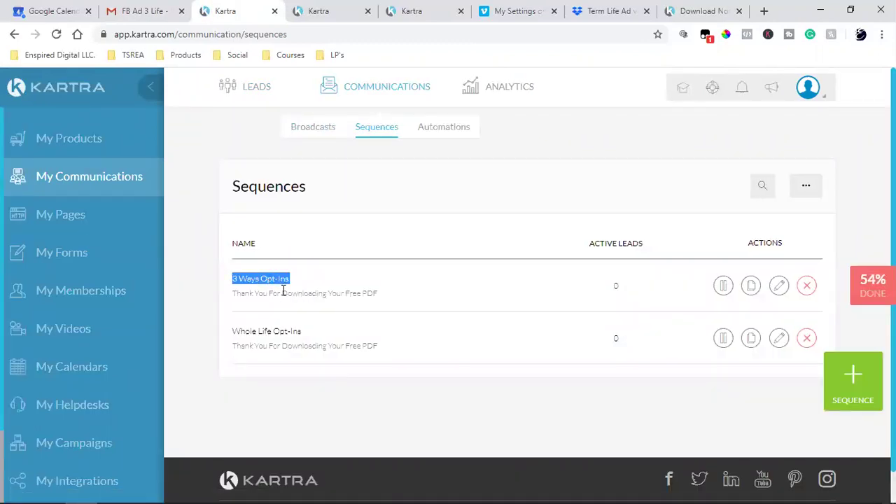
{"action": "left_click", "coordinate": [779, 285]}
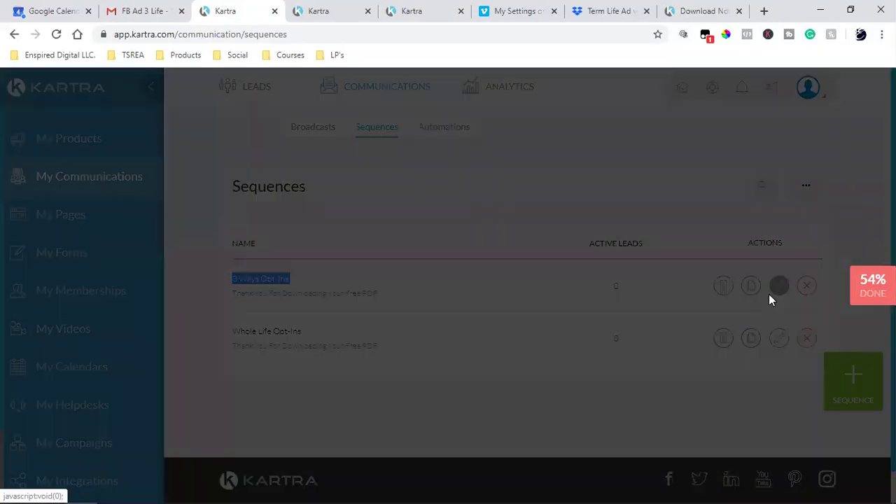
{"action": "left_click", "coordinate": [647, 121]}
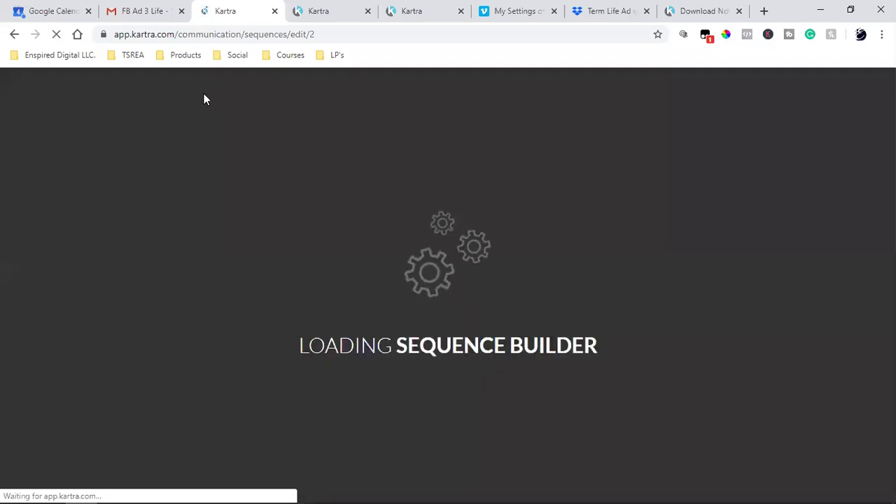
Copy the 'Protect Your Assets' title from Gmail's FB Ad 3 Life Email 1, then close the Calendar tab and return to Kartra.
{"action": "left_click", "coordinate": [140, 11]}
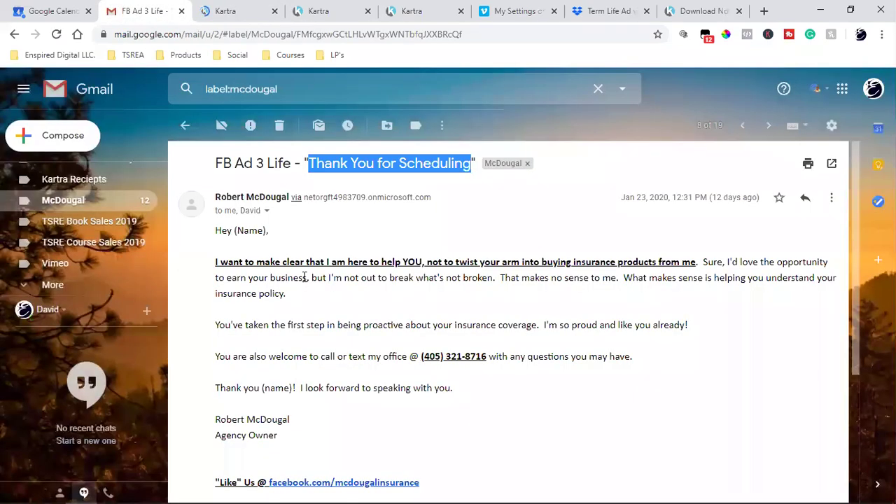
{"action": "left_click", "coordinate": [185, 126]}
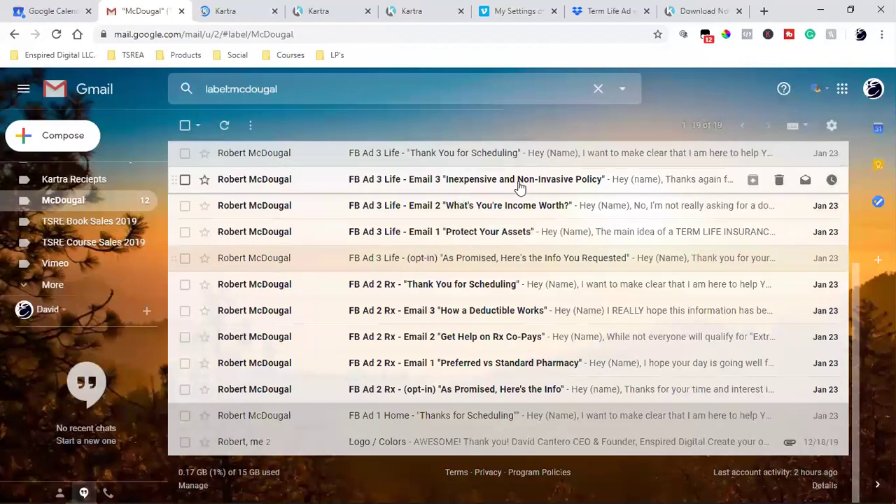
{"action": "left_click", "coordinate": [451, 239]}
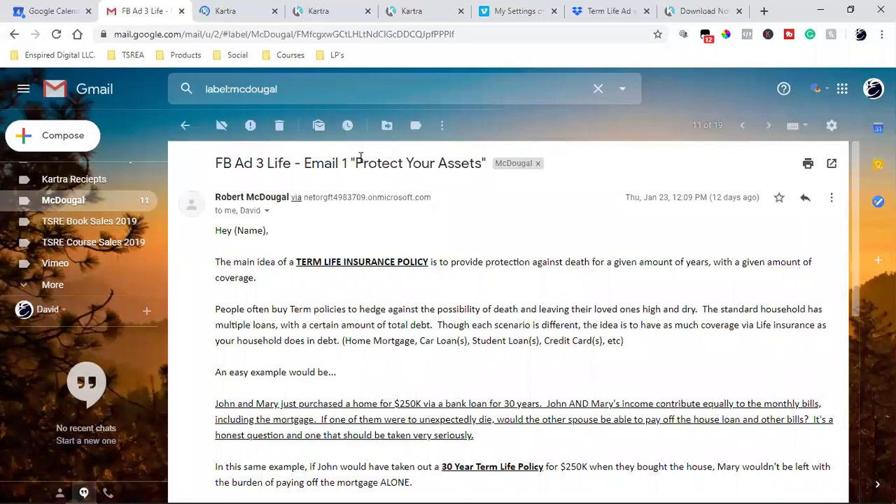
{"action": "left_click_drag", "start_coordinate": [358, 163], "coordinate": [484, 165]}
{"action": "right_click", "coordinate": [476, 164]}
{"action": "left_click", "coordinate": [493, 174]}
{"action": "left_click", "coordinate": [55, 10]}
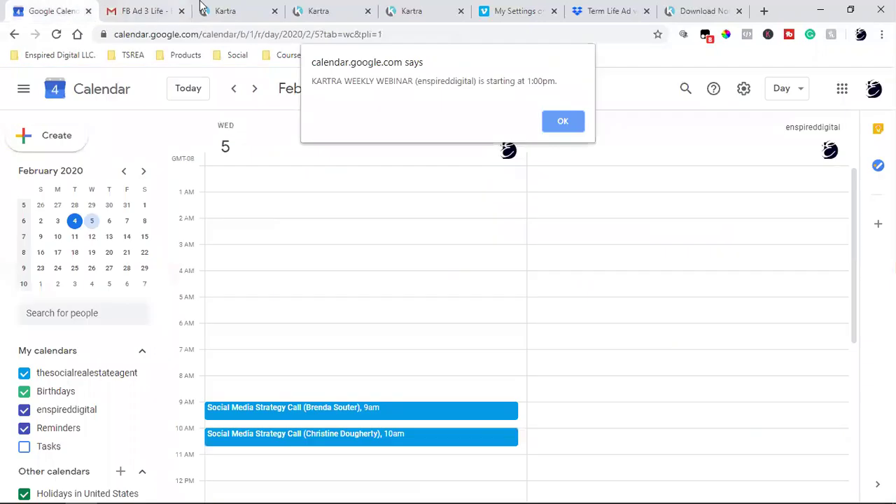
{"action": "left_click", "coordinate": [88, 10]}
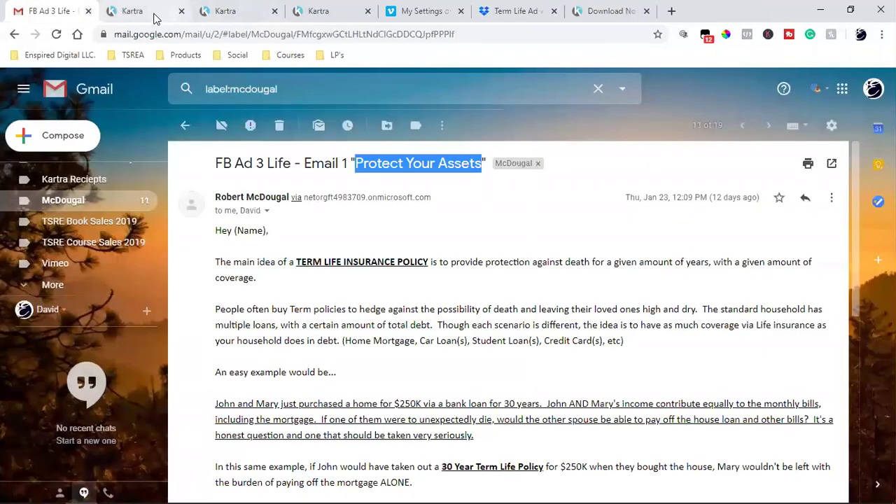
{"action": "key", "text": "ctrl+Tab"}
Remove the Free Download Whole Life form and list triggers from the starting rules.
{"action": "mouse_move", "coordinate": [467, 227]}
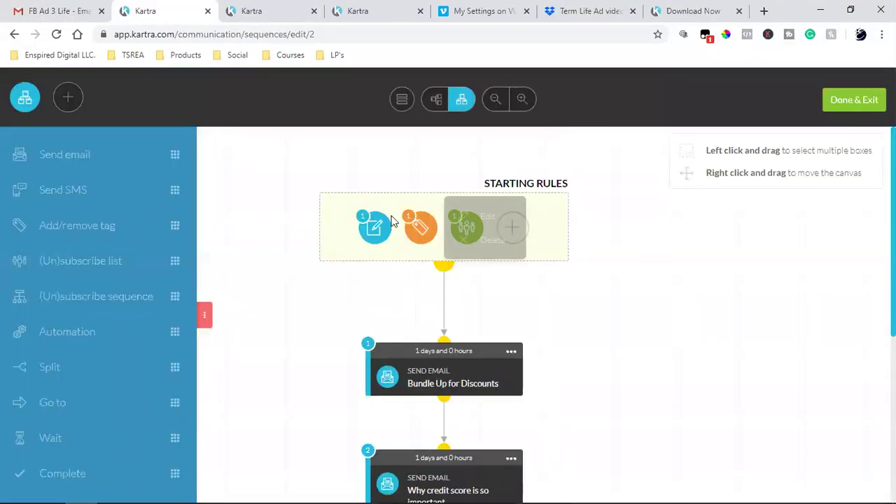
{"action": "left_click", "coordinate": [446, 217]}
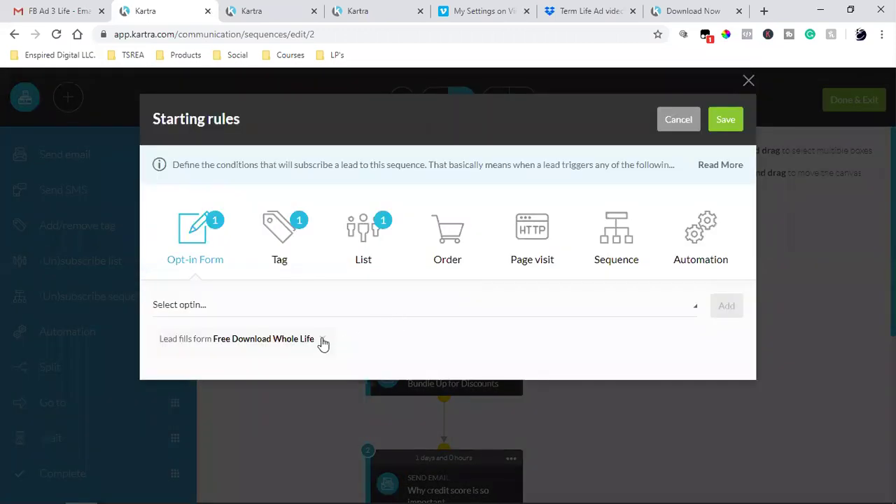
{"action": "left_click", "coordinate": [323, 341]}
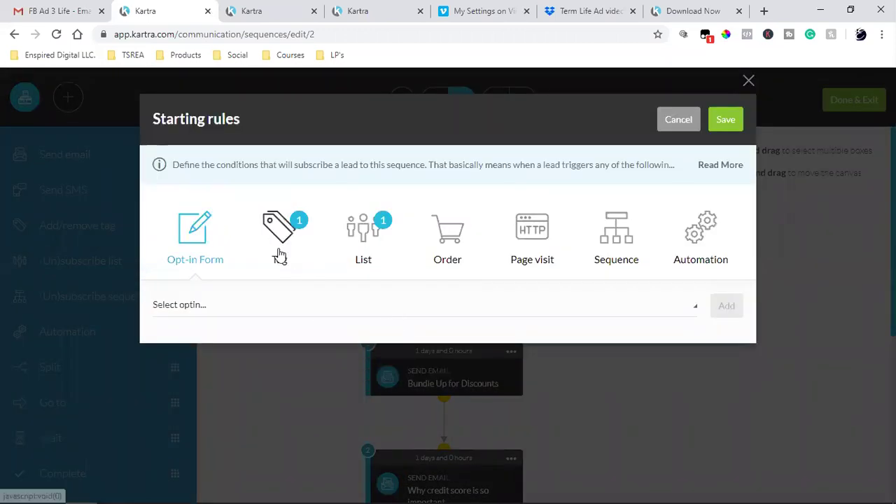
{"action": "left_click", "coordinate": [279, 254]}
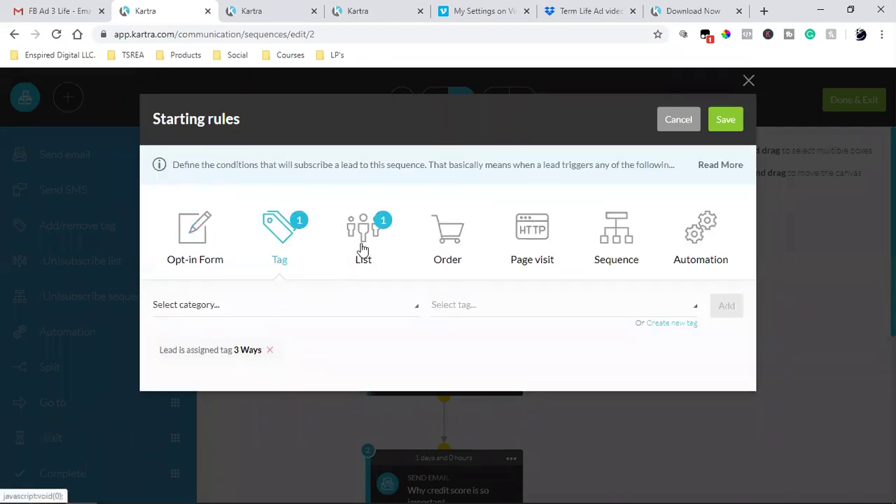
{"action": "left_click", "coordinate": [363, 249]}
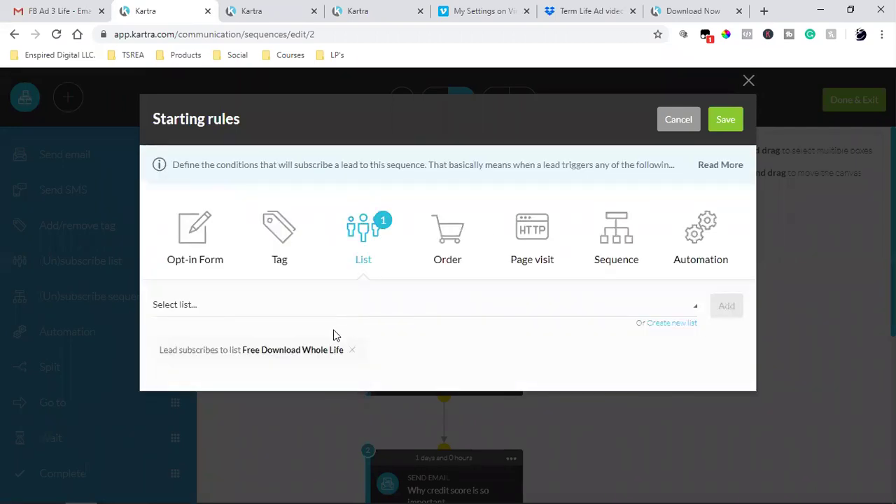
{"action": "left_click", "coordinate": [353, 353]}
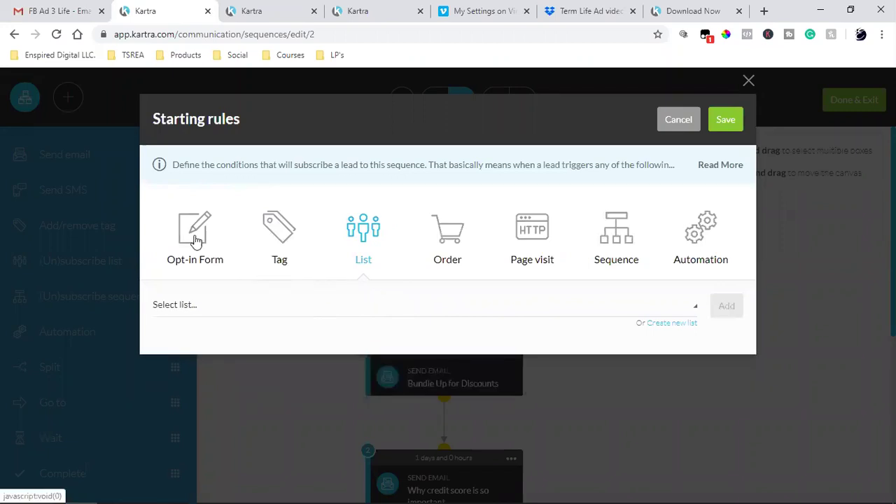
{"action": "left_click", "coordinate": [189, 256]}
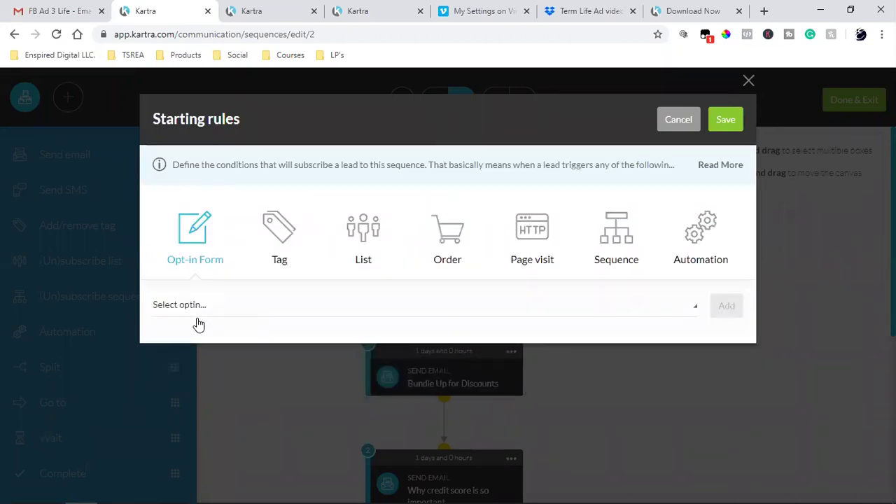
Make the Free Download 3 Ways form the sole starting trigger and save the sequence.
{"action": "left_click", "coordinate": [196, 313]}
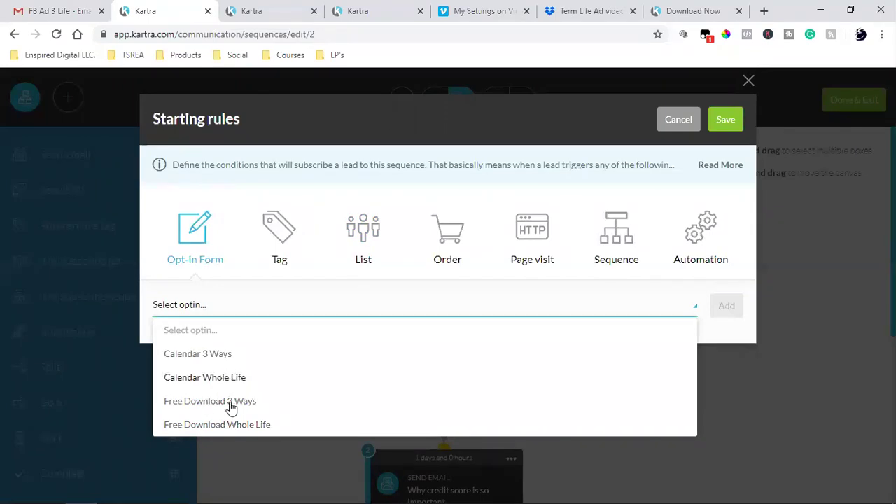
{"action": "left_click", "coordinate": [217, 402]}
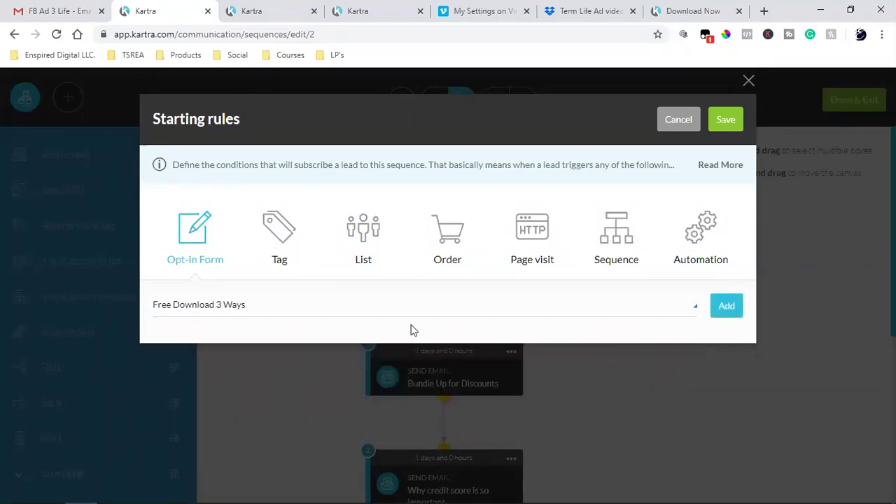
{"action": "left_click", "coordinate": [725, 307]}
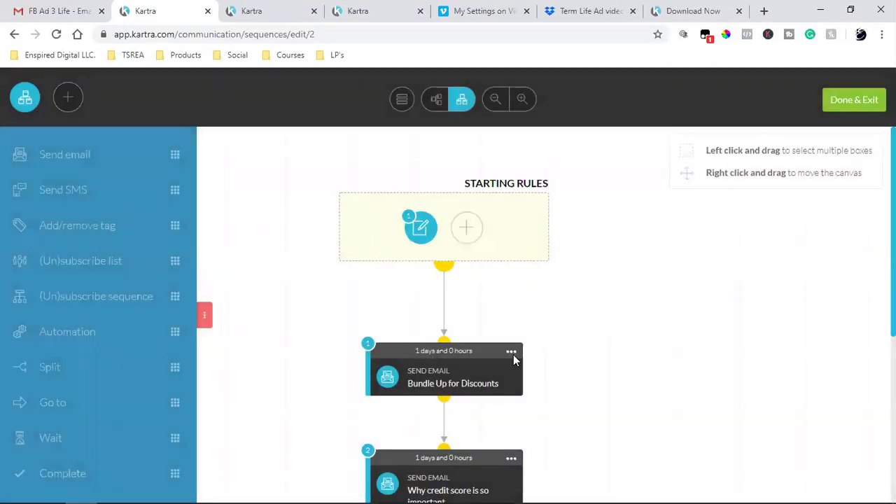
{"action": "left_click", "coordinate": [514, 356]}
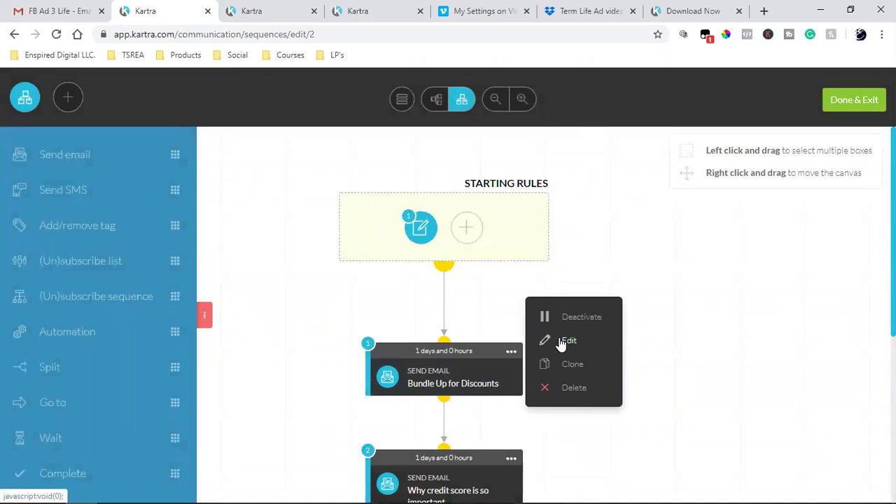
{"action": "left_click", "coordinate": [846, 104]}
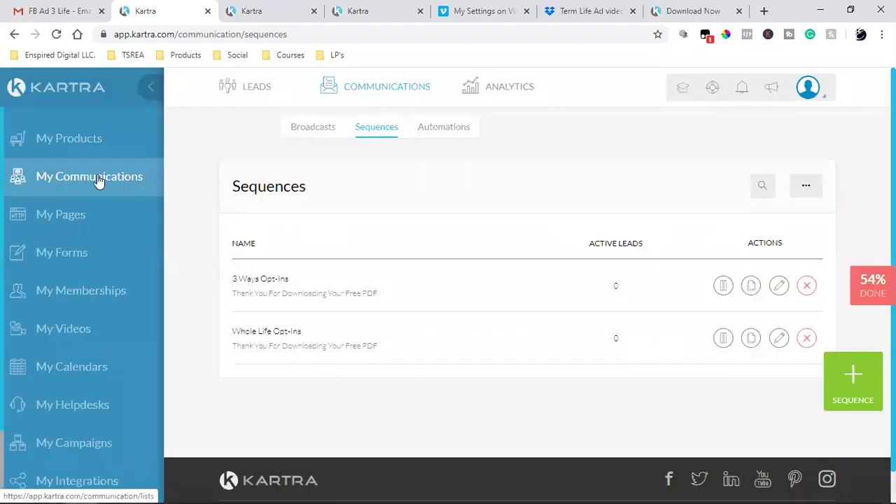
{"action": "left_click", "coordinate": [98, 223]}
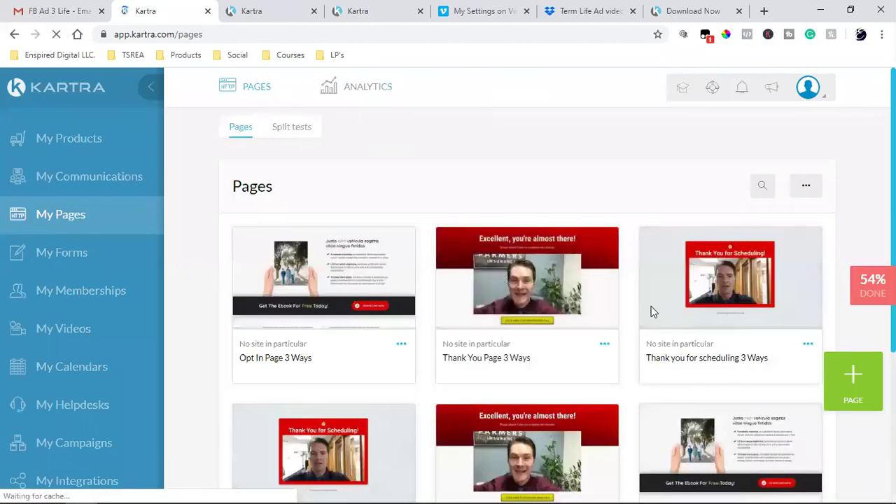
Copy the published link of Opt In Page 3 Ways.
{"action": "scroll", "coordinate": [651, 313], "scroll_direction": "down", "scroll_amount": 2}
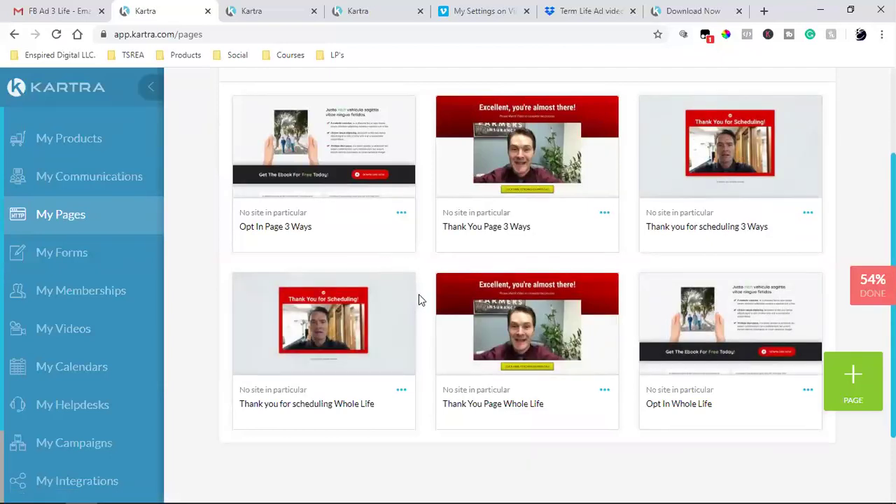
{"action": "left_click", "coordinate": [401, 213]}
{"action": "left_click", "coordinate": [482, 182]}
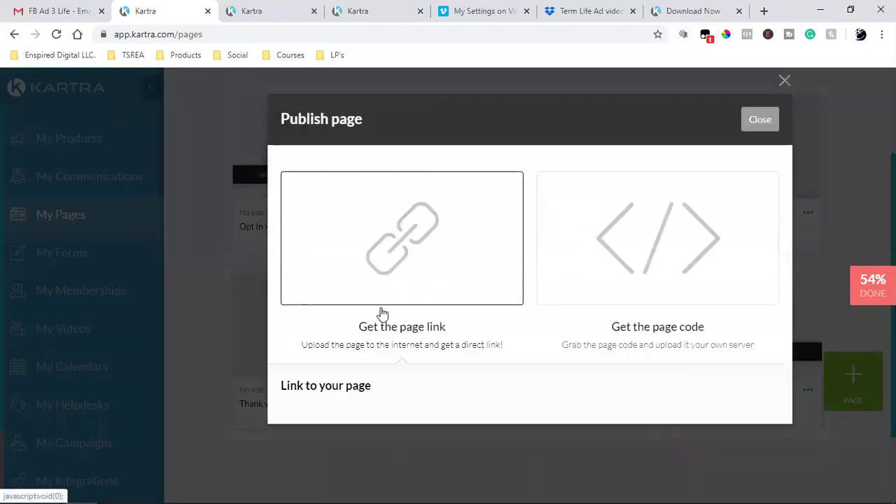
{"action": "left_click", "coordinate": [371, 427]}
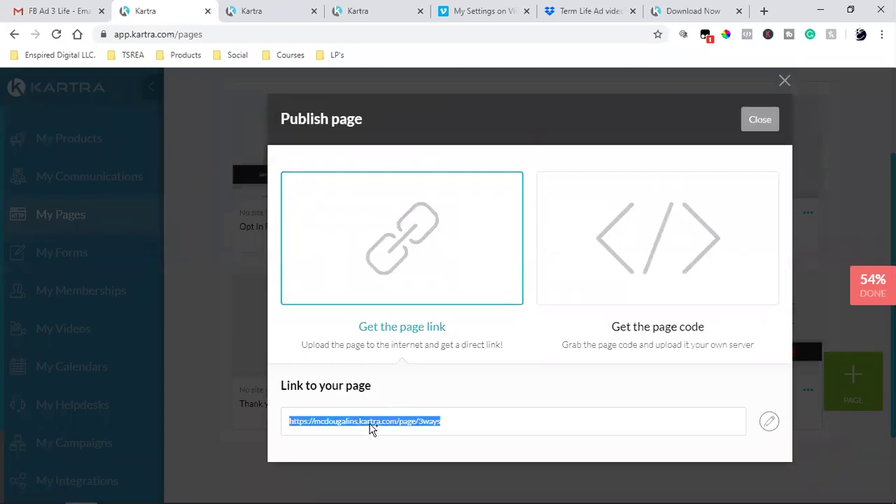
{"action": "right_click", "coordinate": [369, 424]}
{"action": "left_click", "coordinate": [420, 342]}
Load the copied 3 Ways opt-in page link in the Download Now tab.
{"action": "left_click", "coordinate": [692, 12]}
{"action": "left_click", "coordinate": [385, 35]}
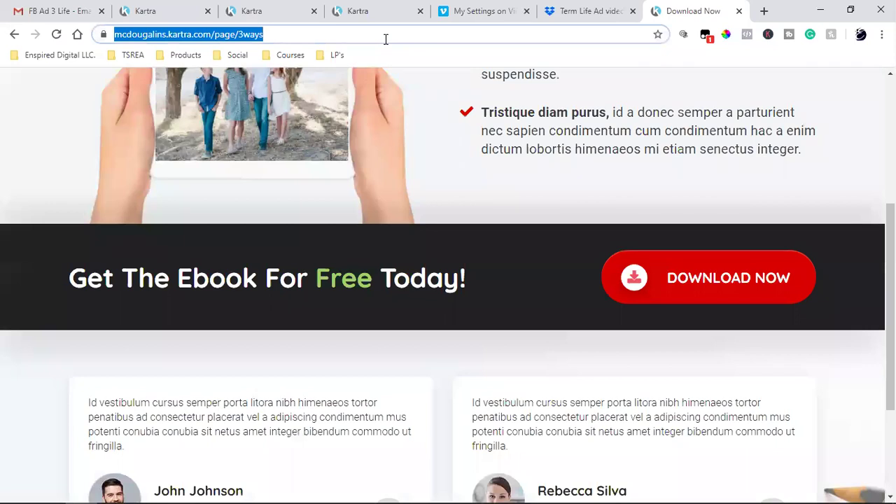
{"action": "key", "text": "ctrl+v"}
{"action": "key", "text": "Return"}
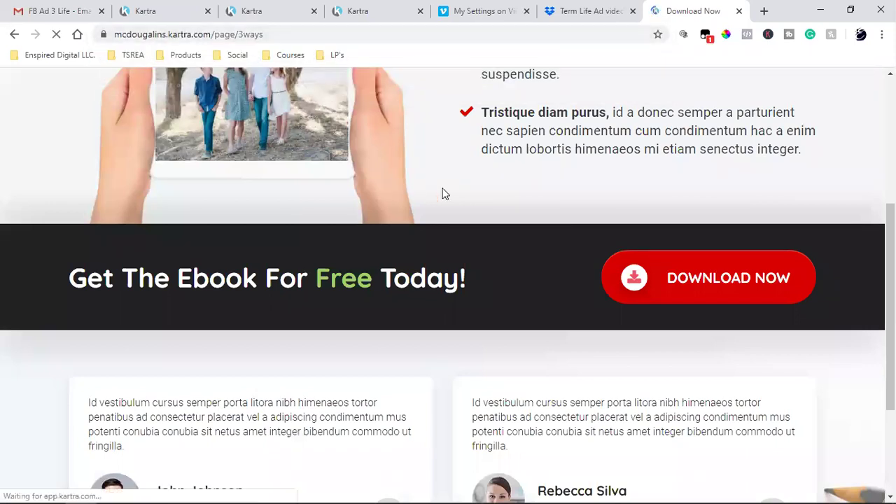
{"action": "scroll", "coordinate": [455, 217], "scroll_direction": "up", "scroll_amount": 3}
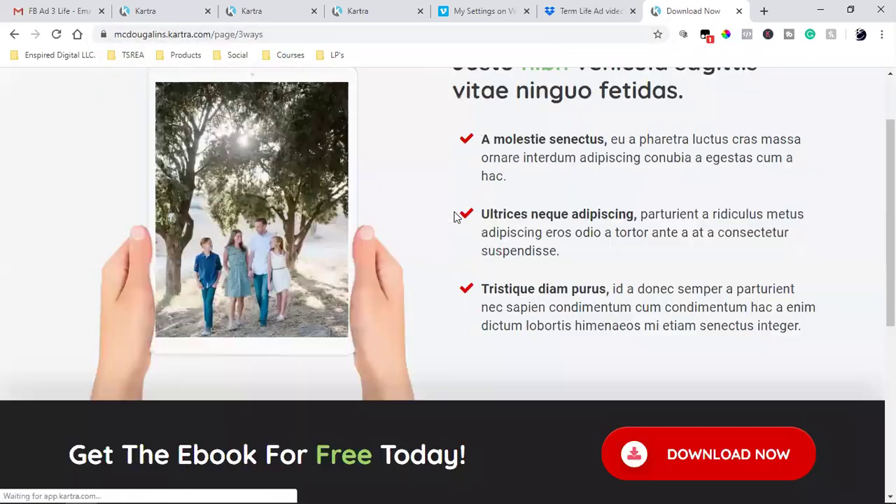
{"action": "scroll", "coordinate": [454, 217], "scroll_direction": "up", "scroll_amount": 1}
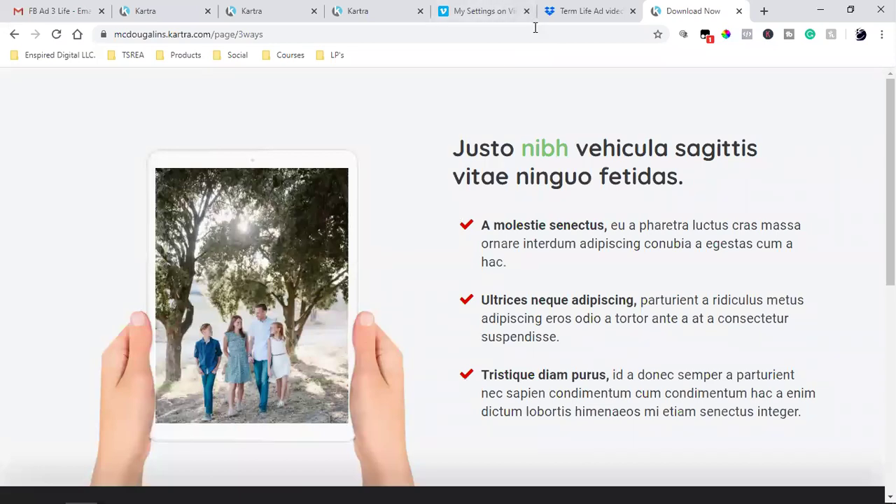
Close the file-link tab and the Publish page dialog, back on the pages list.
{"action": "left_click", "coordinate": [362, 8]}
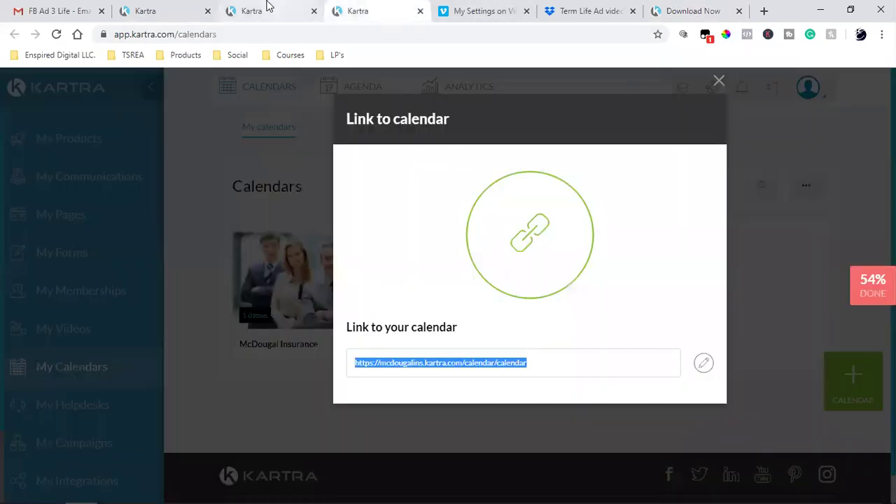
{"action": "left_click", "coordinate": [269, 6]}
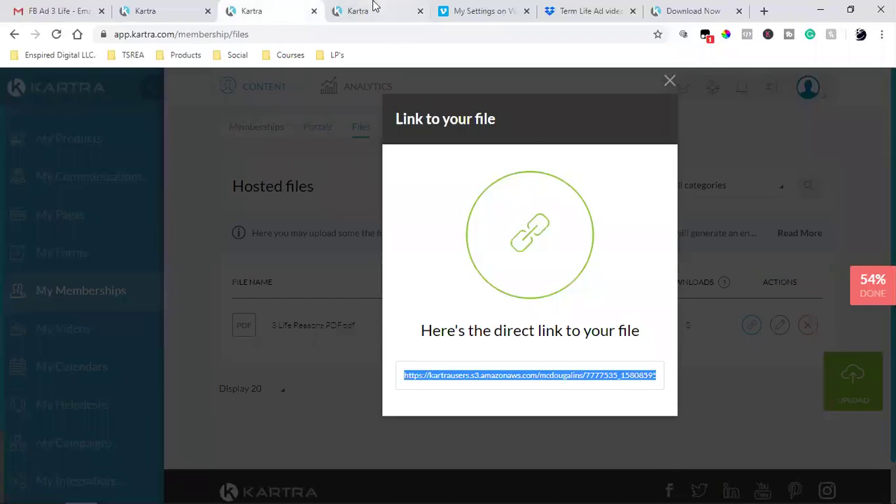
{"action": "left_click", "coordinate": [332, 10]}
{"action": "left_click", "coordinate": [313, 13]}
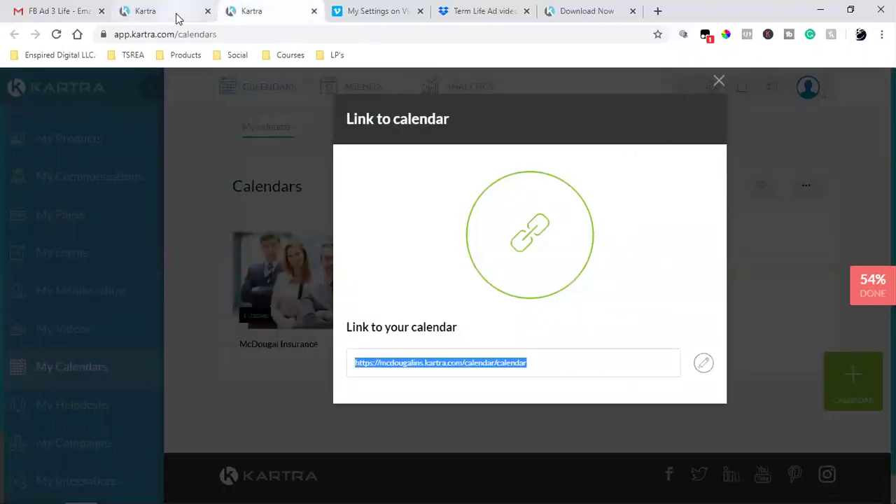
{"action": "left_click", "coordinate": [175, 13]}
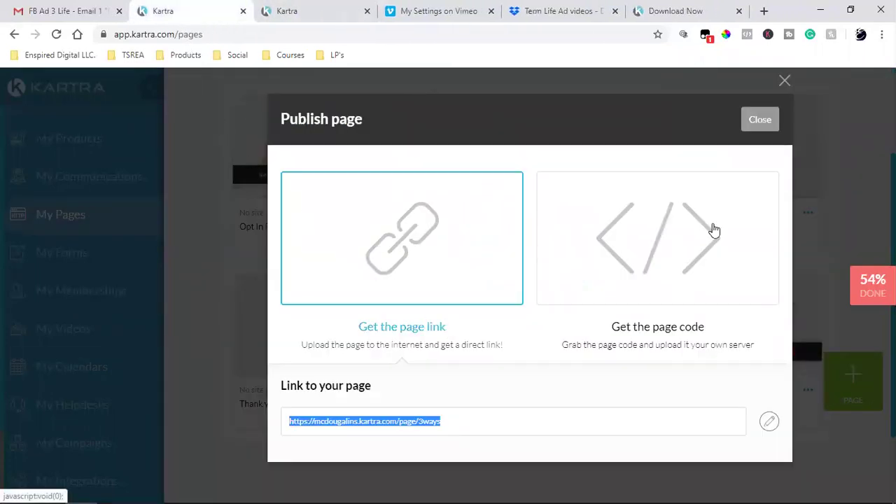
{"action": "left_click", "coordinate": [760, 121]}
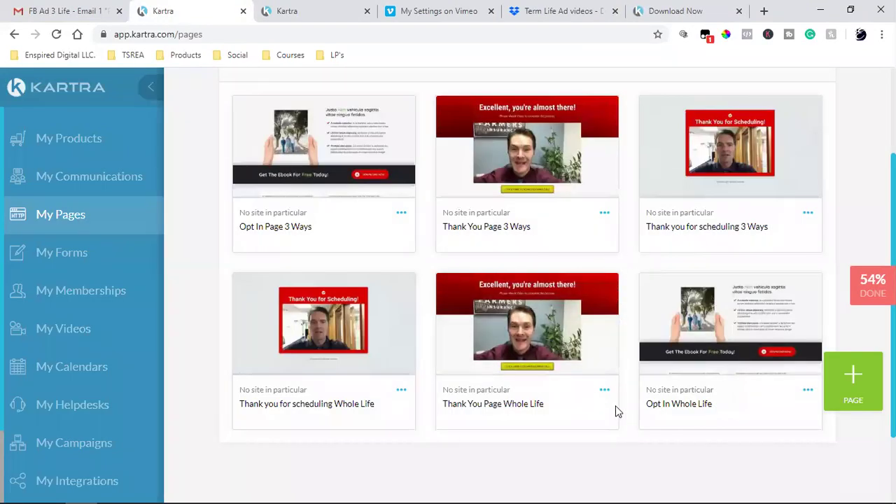
Copy the direct link of Thank You Page 3 Ways.
{"action": "left_click", "coordinate": [605, 213]}
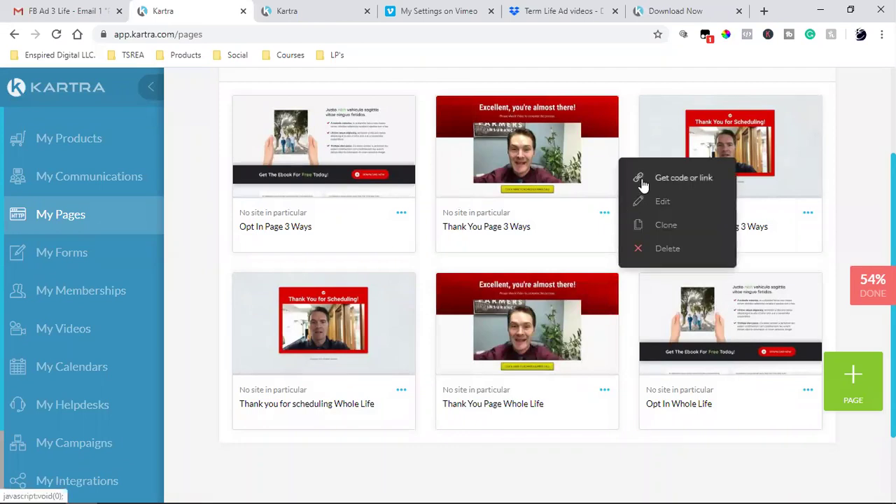
{"action": "left_click", "coordinate": [638, 177]}
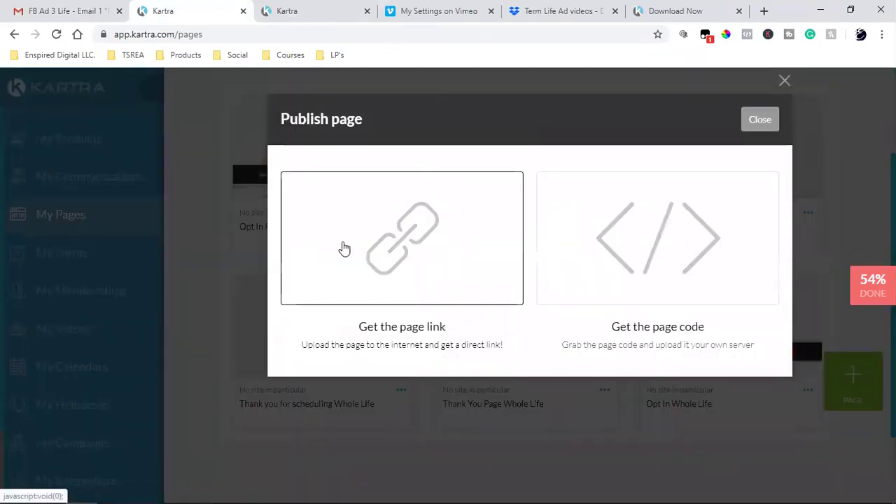
{"action": "left_click", "coordinate": [343, 250]}
{"action": "left_click", "coordinate": [333, 428]}
{"action": "right_click", "coordinate": [336, 428]}
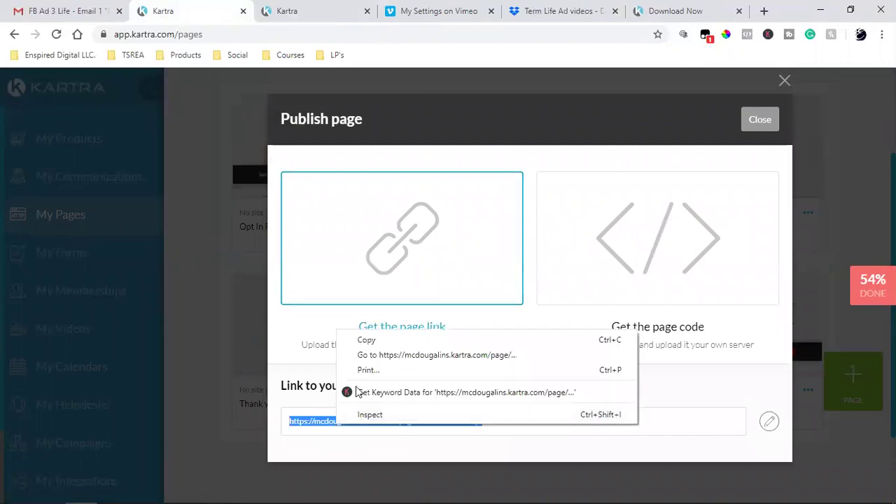
{"action": "left_click", "coordinate": [393, 341]}
{"action": "left_click", "coordinate": [785, 80]}
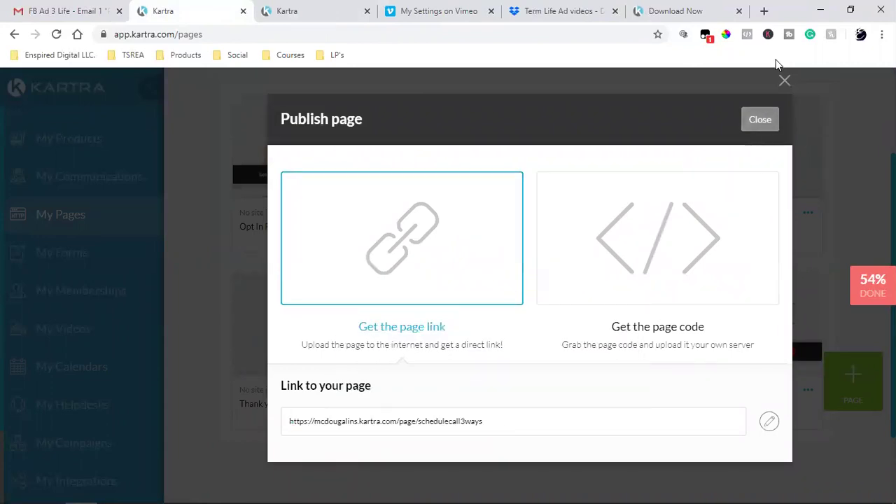
Open the live schedulecall3ways page in a new tab.
{"action": "left_click", "coordinate": [762, 12]}
{"action": "key", "text": "ctrl+v"}
{"action": "key", "text": "Return"}
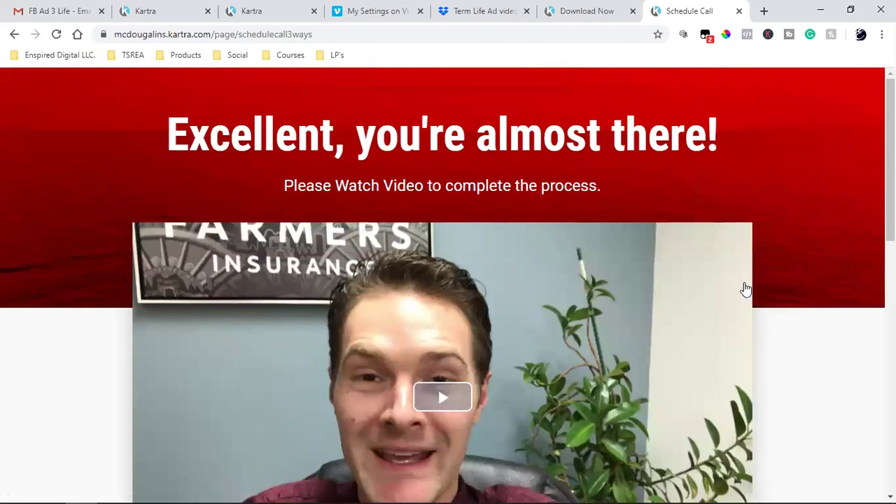
{"action": "scroll", "coordinate": [340, 280], "scroll_direction": "down", "scroll_amount": 2}
{"action": "scroll", "coordinate": [452, 271], "scroll_direction": "down", "scroll_amount": 2}
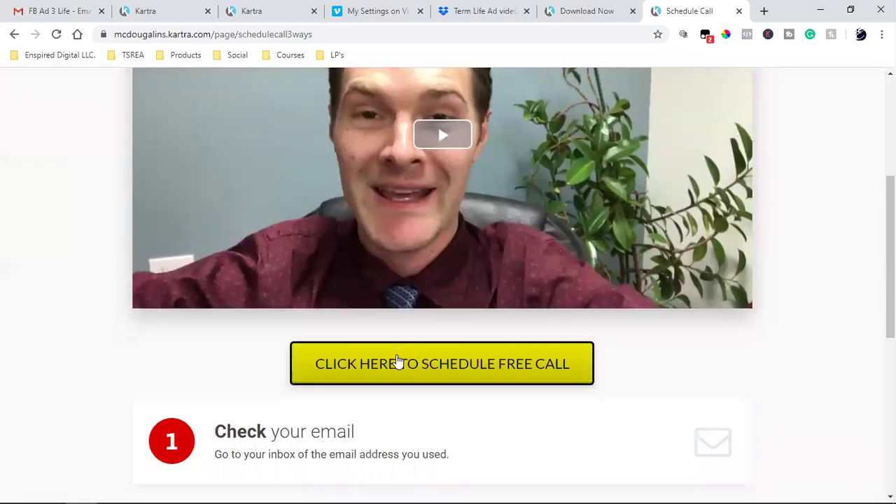
{"action": "scroll", "coordinate": [518, 368], "scroll_direction": "down", "scroll_amount": 5}
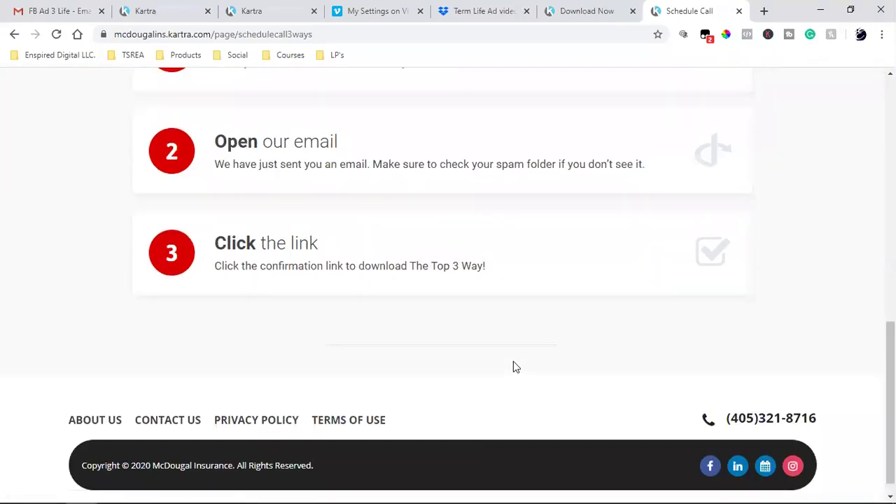
{"action": "scroll", "coordinate": [513, 361], "scroll_direction": "up", "scroll_amount": 5}
Follow Schedule Free Call and book the Thursday 8 AM consultation slot.
{"action": "left_click", "coordinate": [394, 238]}
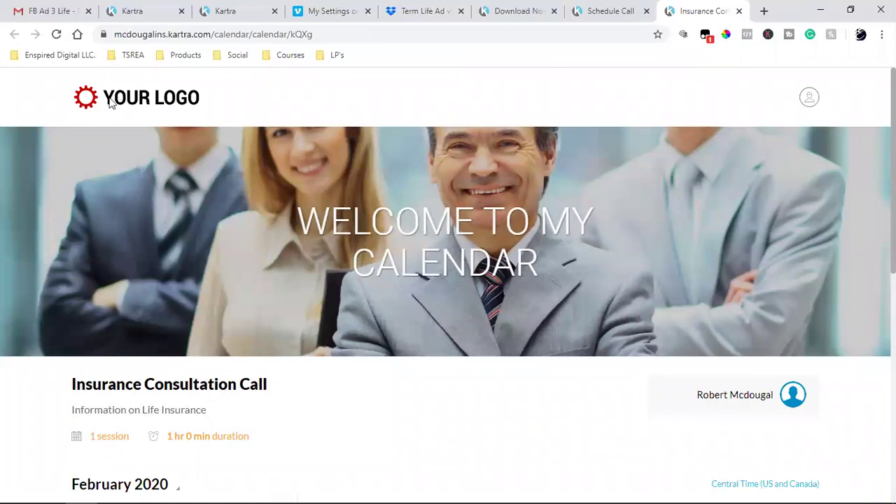
{"action": "scroll", "coordinate": [480, 248], "scroll_direction": "down", "scroll_amount": 4}
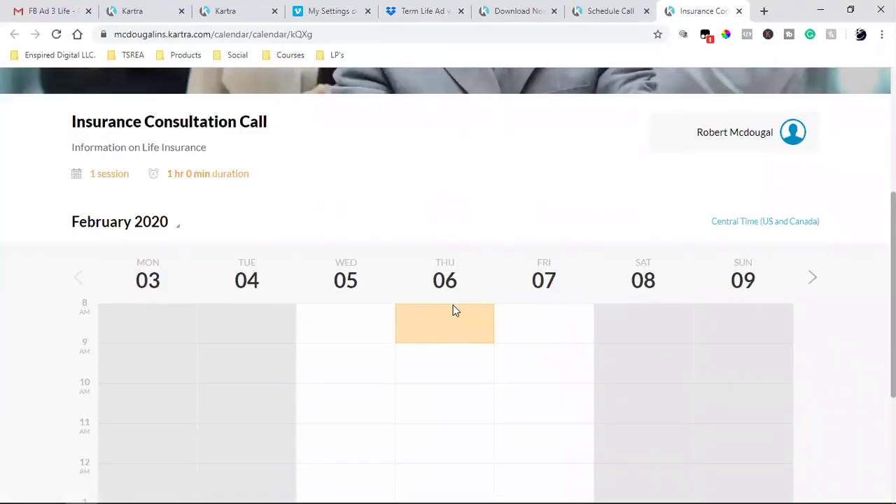
{"action": "left_click", "coordinate": [454, 311]}
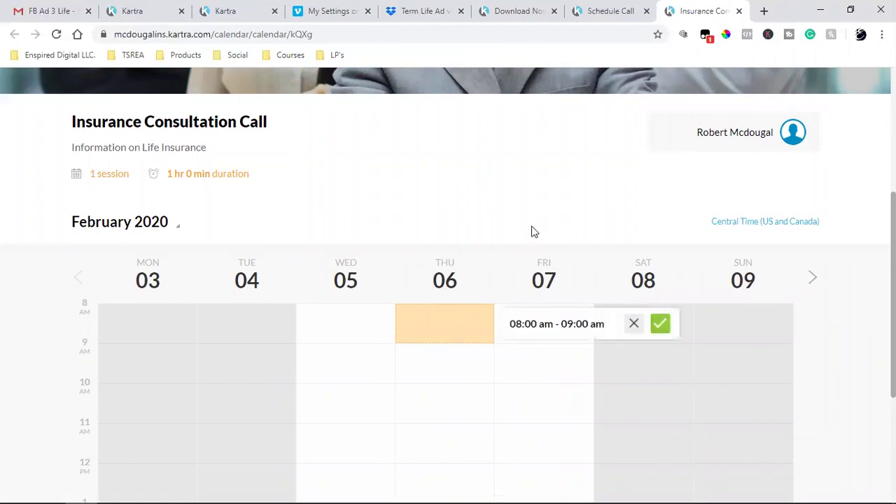
{"action": "left_click", "coordinate": [250, 8]}
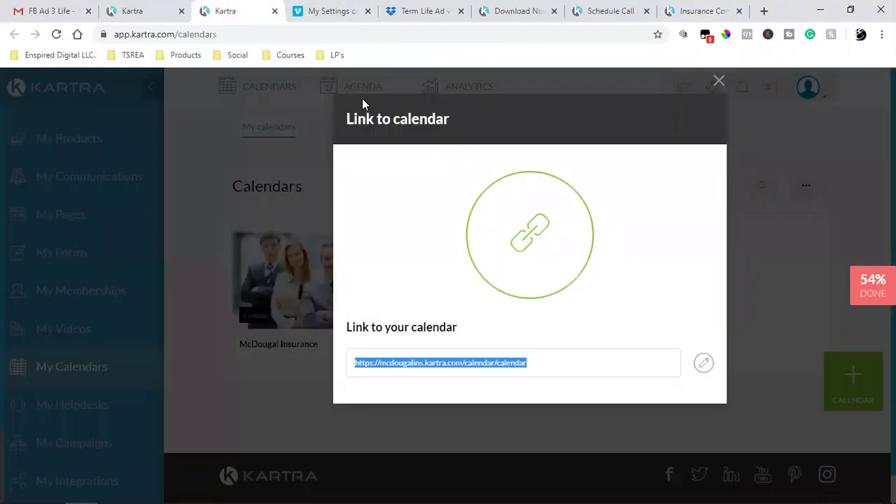
{"action": "left_click", "coordinate": [161, 7]}
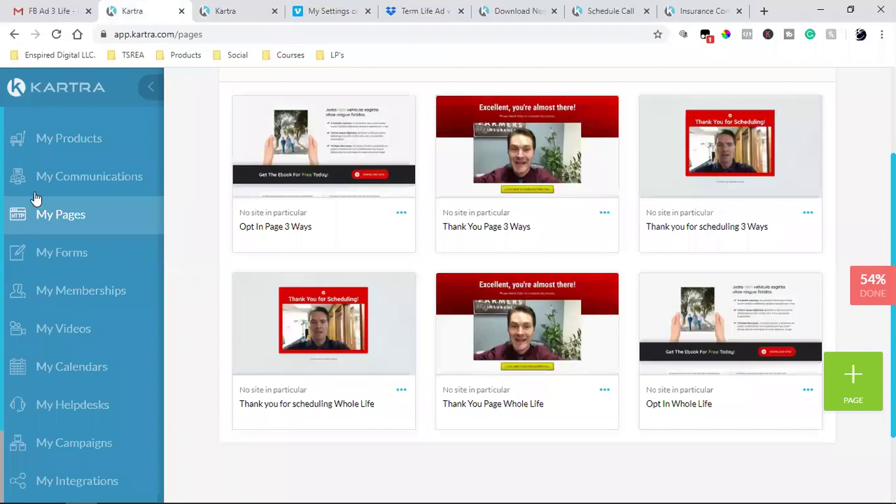
Review My Videos, the FREE Download 3 Ways lead list and the email sequences, then start a new tab.
{"action": "left_click", "coordinate": [62, 329]}
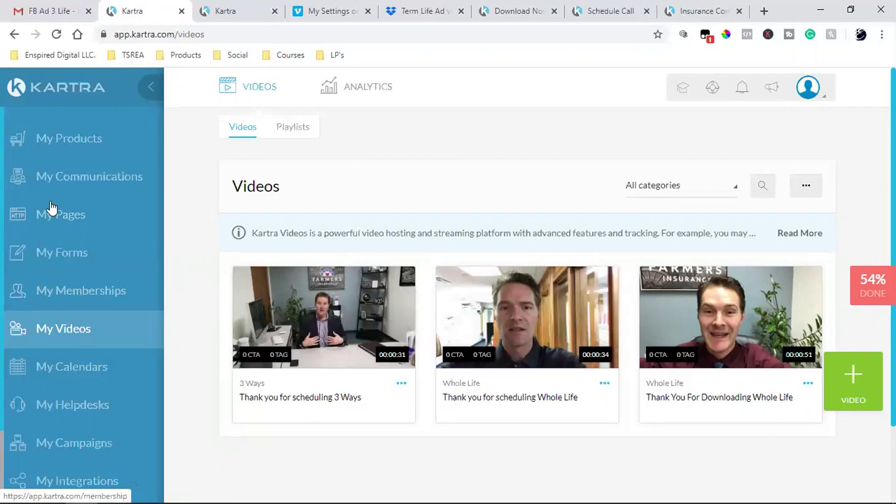
{"action": "left_click", "coordinate": [64, 180]}
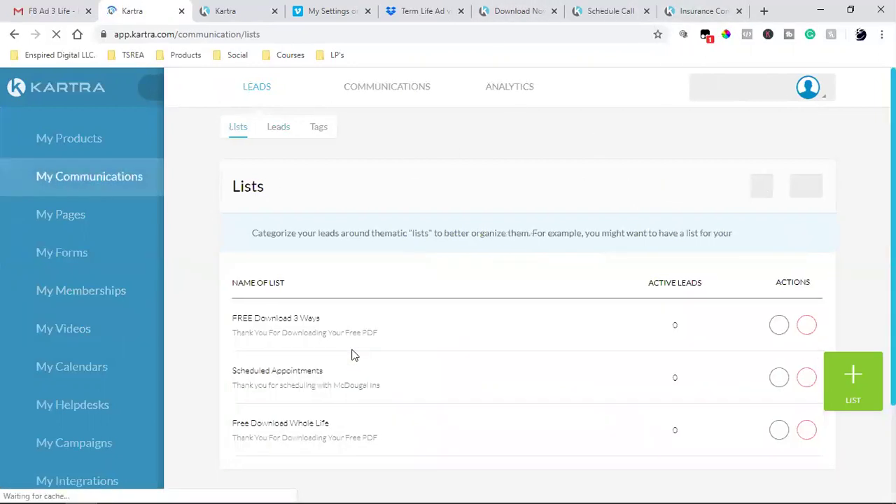
{"action": "triple_click", "coordinate": [273, 319]}
{"action": "mouse_move", "coordinate": [357, 105]}
{"action": "left_click", "coordinate": [363, 133]}
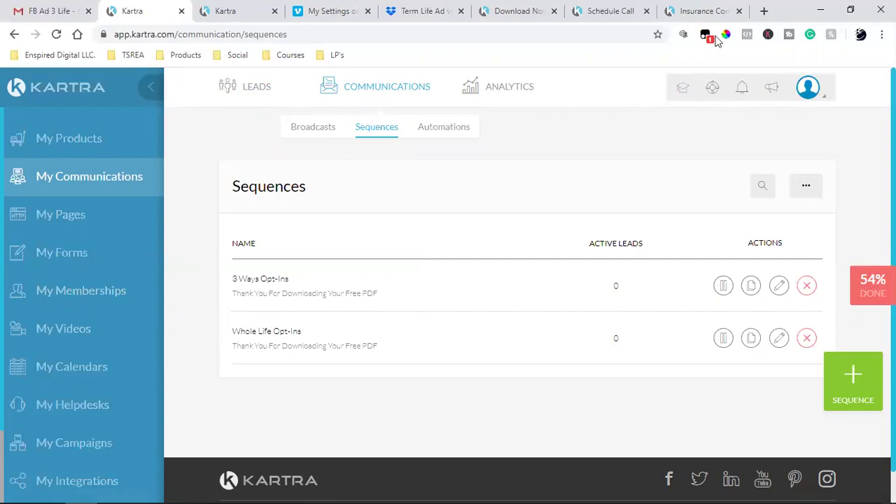
{"action": "key", "text": "ctrl+t"}
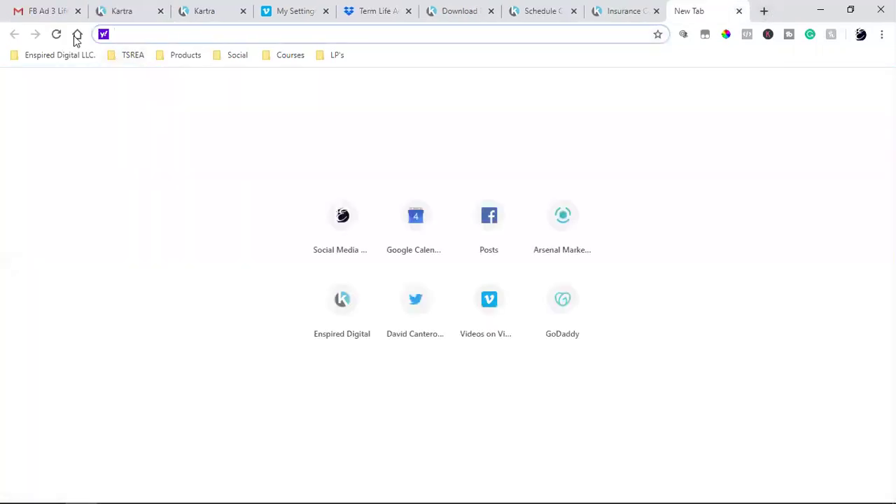
Open Gmail under a second Google account from google.com, then return to the schedule-call tab.
{"action": "type", "text": "google.com"}
{"action": "key", "text": "Return"}
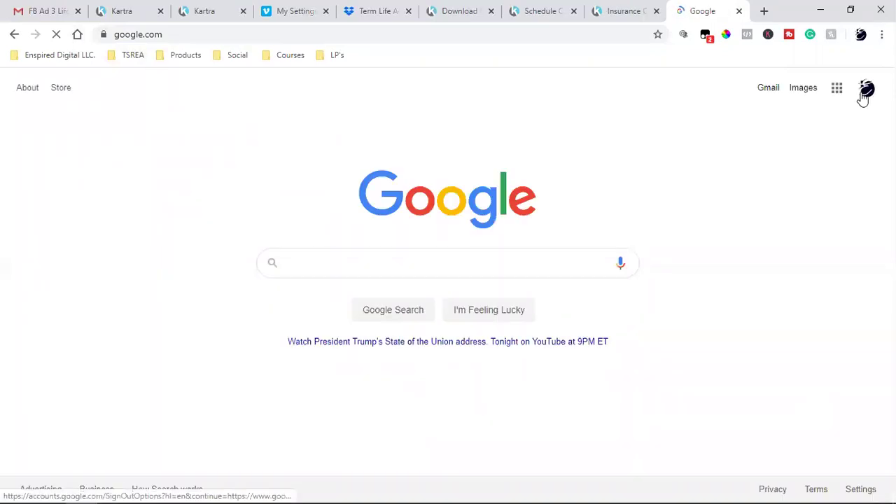
{"action": "left_click", "coordinate": [863, 96]}
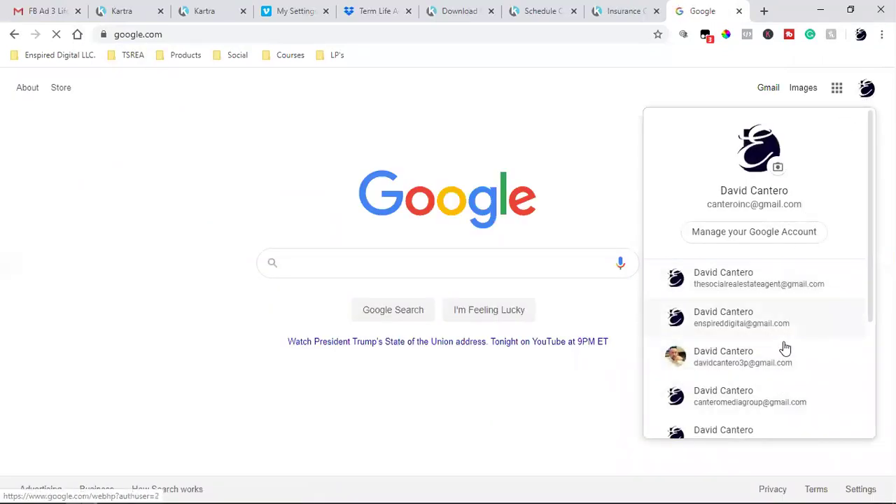
{"action": "left_click", "coordinate": [768, 402]}
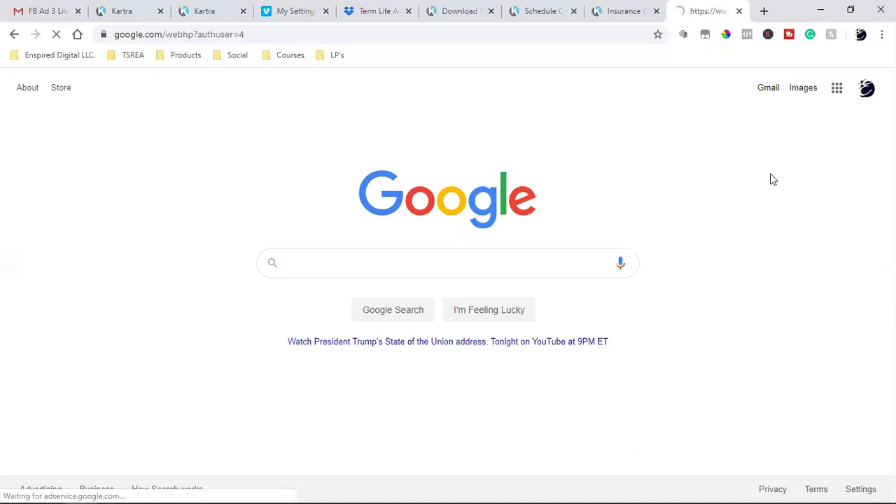
{"action": "left_click", "coordinate": [765, 89]}
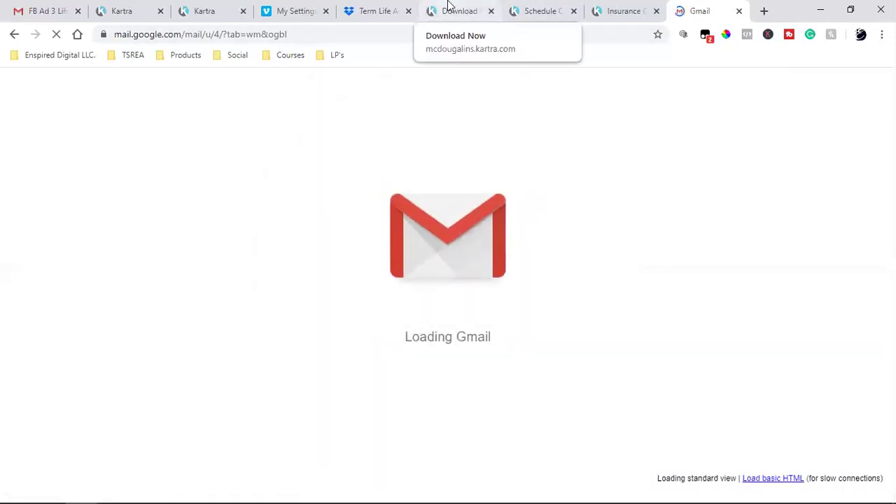
{"action": "left_click", "coordinate": [539, 11]}
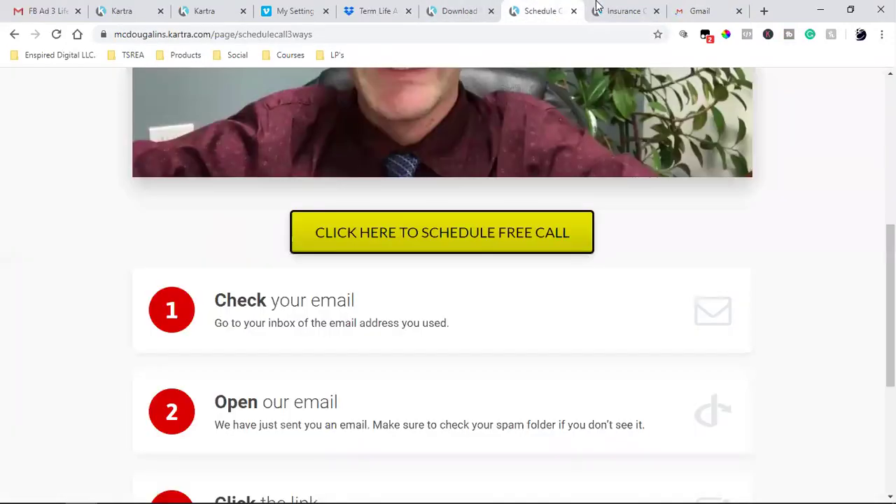
Check the booking calendar and the live 3 Ways download page, testing its free ebook signup button.
{"action": "left_click", "coordinate": [616, 11]}
{"action": "left_click", "coordinate": [462, 11]}
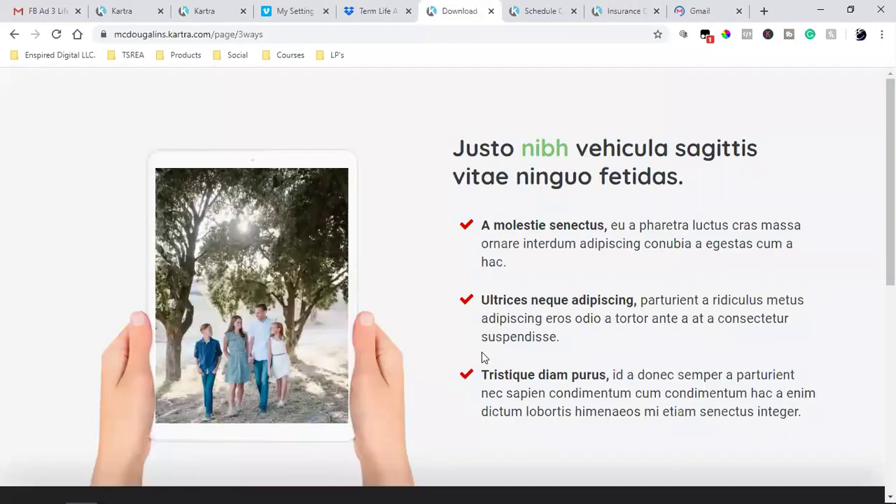
{"action": "scroll", "coordinate": [481, 352], "scroll_direction": "down", "scroll_amount": 5}
{"action": "scroll", "coordinate": [482, 352], "scroll_direction": "up", "scroll_amount": 4}
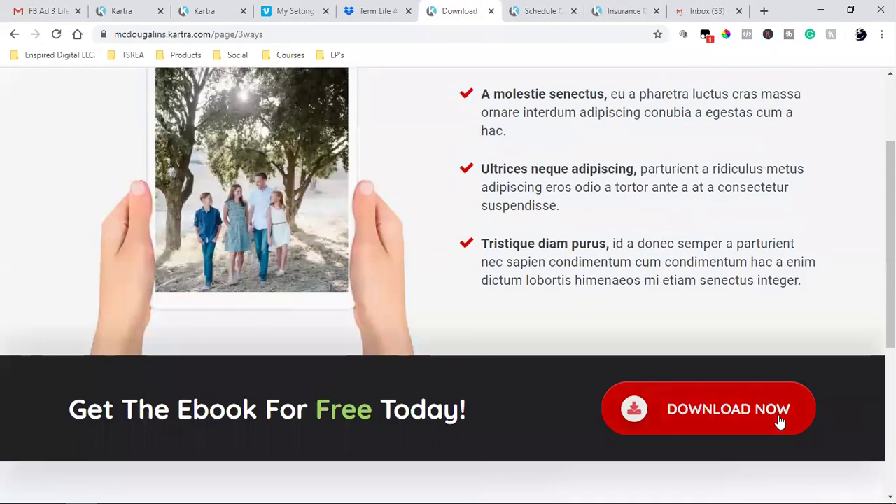
{"action": "left_click", "coordinate": [778, 414]}
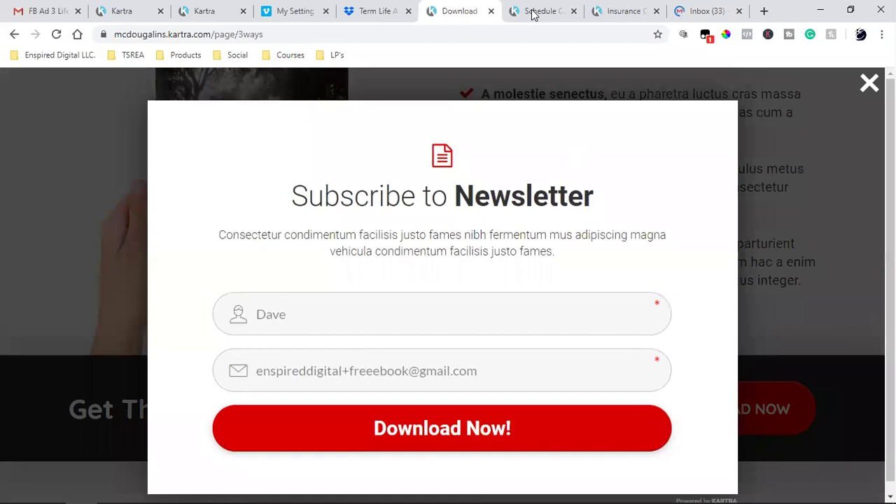
Review the live schedule-call and insurance calendar pages, cycling back through the download page.
{"action": "left_click", "coordinate": [534, 12]}
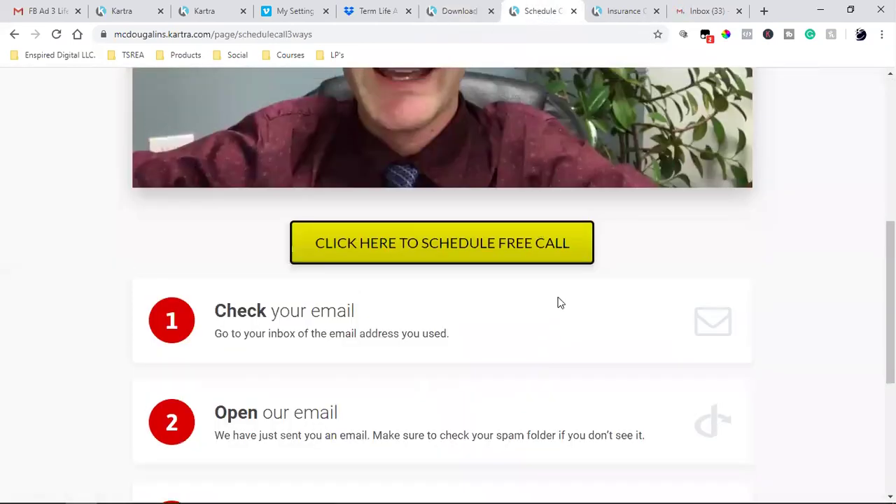
{"action": "scroll", "coordinate": [558, 301], "scroll_direction": "up", "scroll_amount": 5}
{"action": "scroll", "coordinate": [536, 343], "scroll_direction": "down", "scroll_amount": 2}
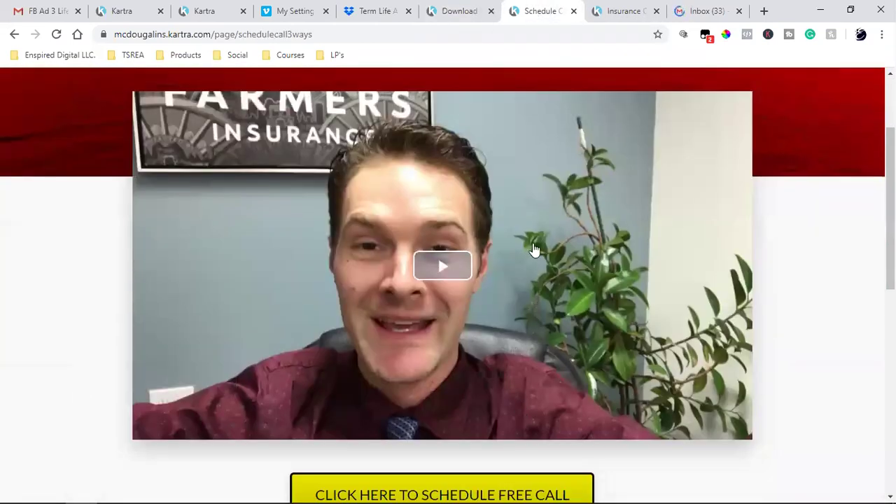
{"action": "scroll", "coordinate": [408, 313], "scroll_direction": "down", "scroll_amount": 2}
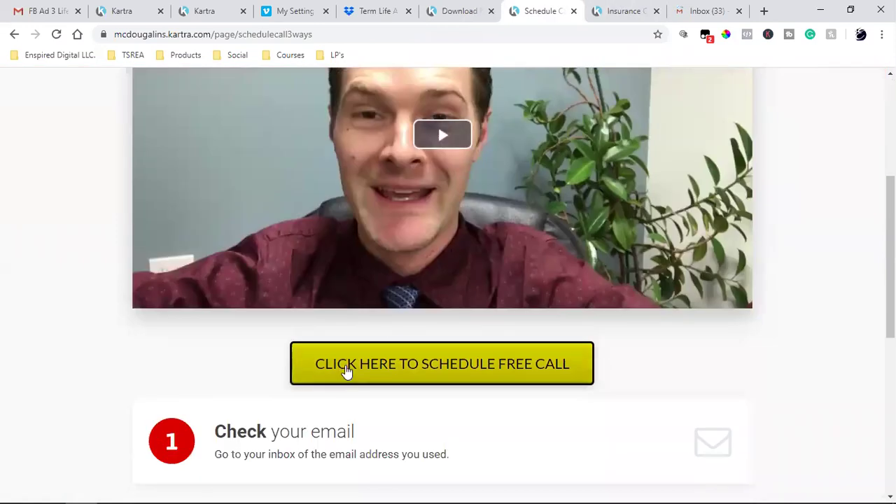
{"action": "left_click", "coordinate": [614, 10]}
{"action": "scroll", "coordinate": [477, 280], "scroll_direction": "up", "scroll_amount": 4}
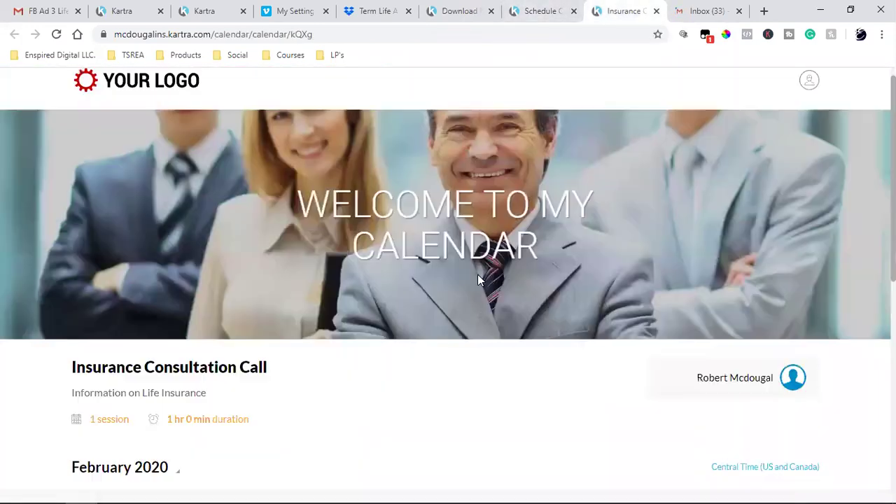
{"action": "scroll", "coordinate": [476, 280], "scroll_direction": "up", "scroll_amount": 1}
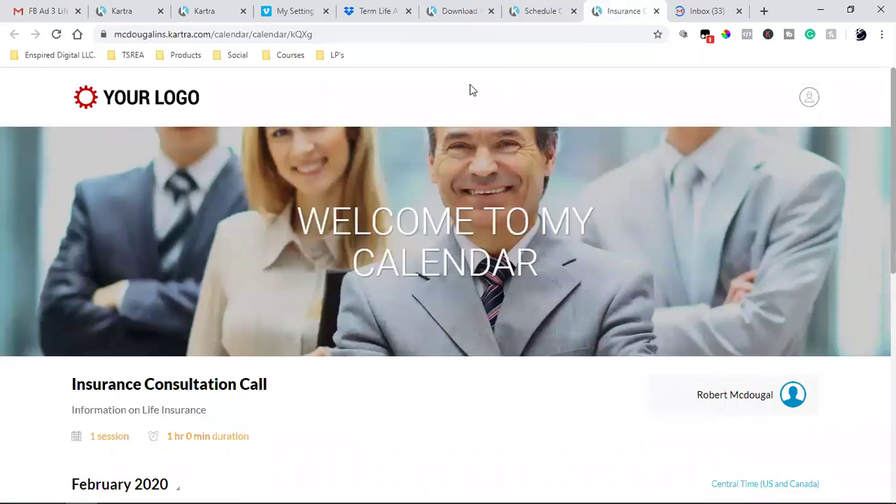
{"action": "left_click", "coordinate": [458, 10]}
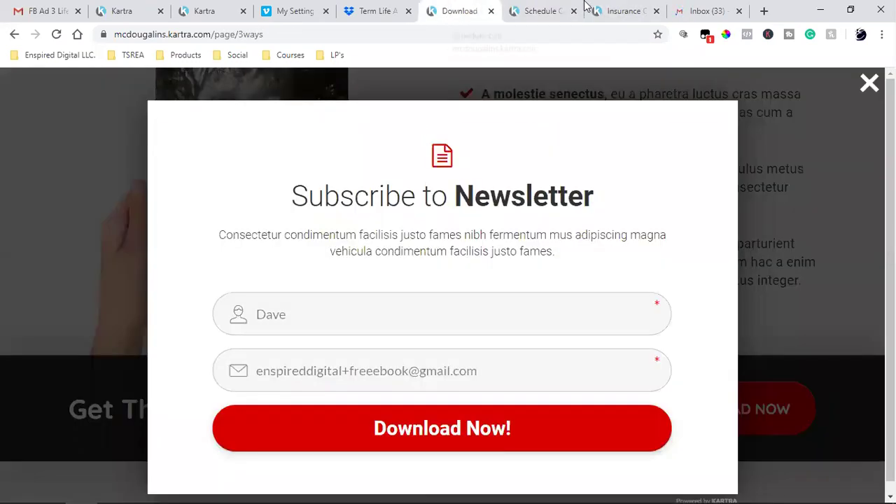
{"action": "left_click", "coordinate": [536, 11]}
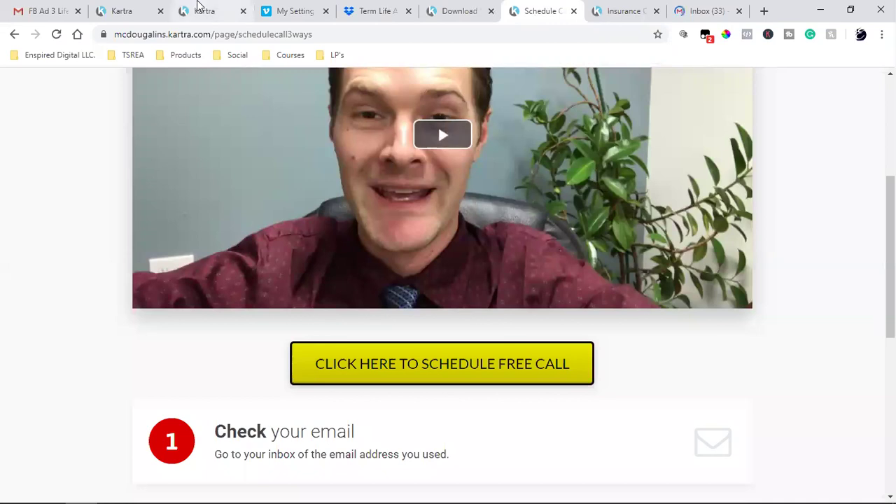
Return to Kartra and bring up the My Pages list of funnel pages.
{"action": "left_click", "coordinate": [198, 7]}
{"action": "left_click", "coordinate": [146, 11]}
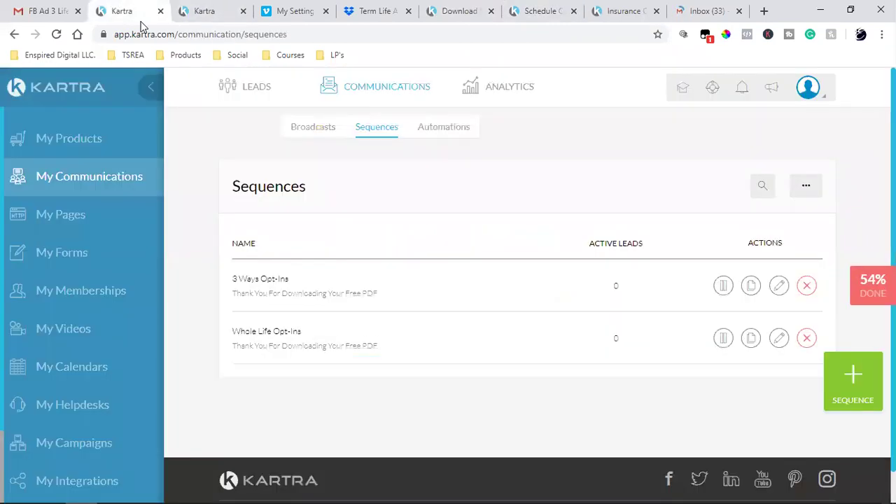
{"action": "left_click", "coordinate": [70, 218]}
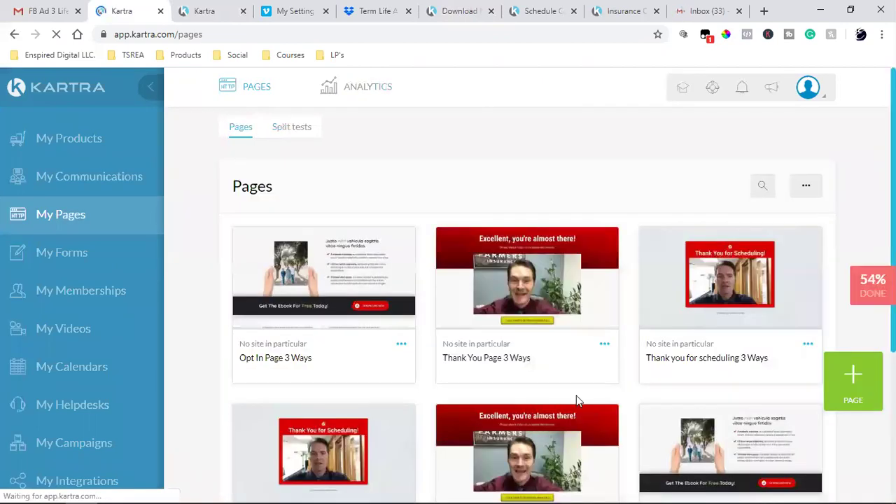
{"action": "scroll", "coordinate": [789, 353], "scroll_direction": "down", "scroll_amount": 2}
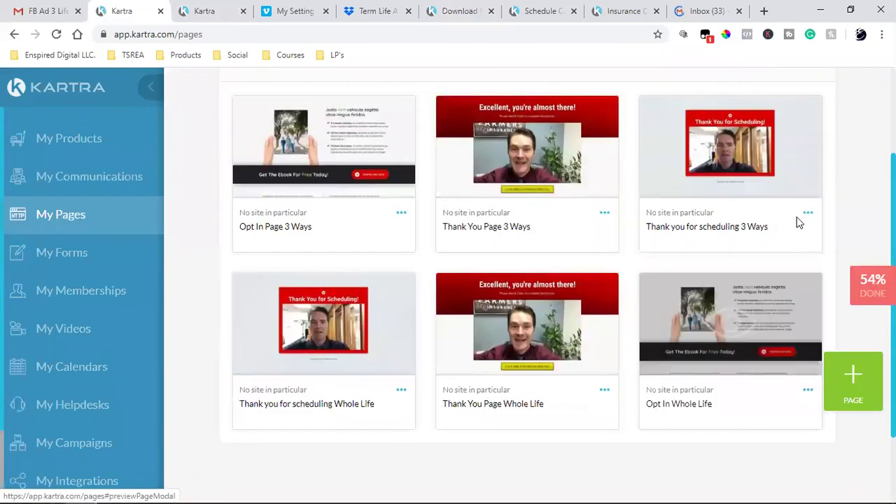
Copy the Thank you for scheduling 3 Ways page's public link via Get code or link.
{"action": "left_click", "coordinate": [807, 219]}
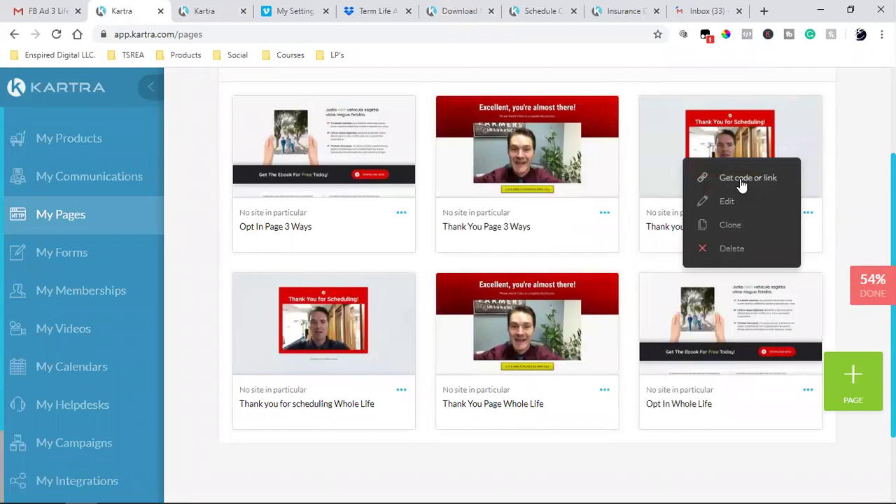
{"action": "left_click", "coordinate": [742, 183]}
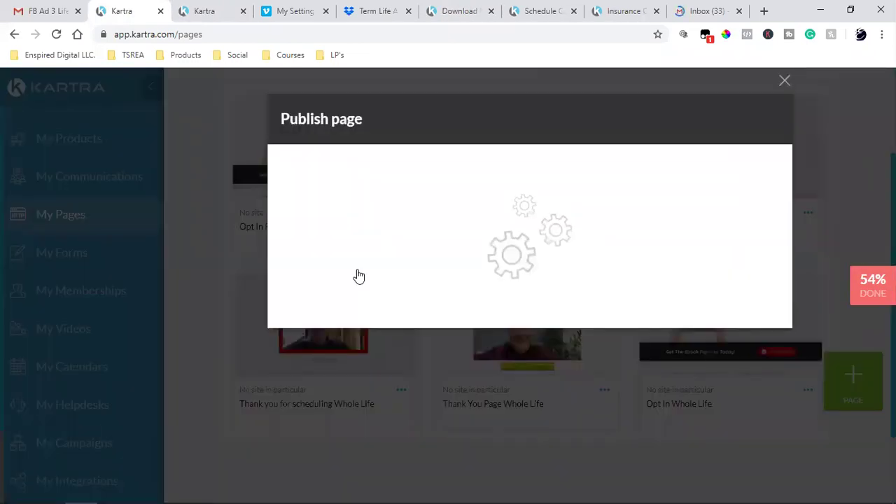
{"action": "double_click", "coordinate": [352, 423]}
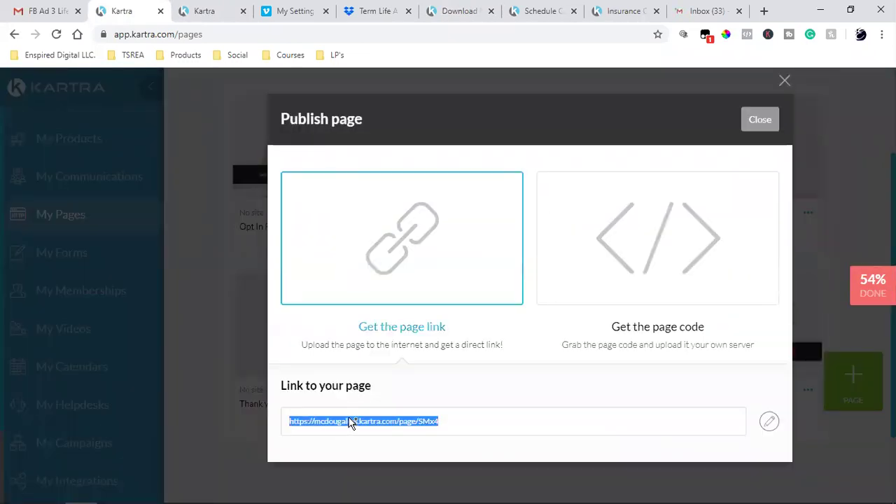
{"action": "right_click", "coordinate": [351, 423]}
{"action": "left_click", "coordinate": [405, 336]}
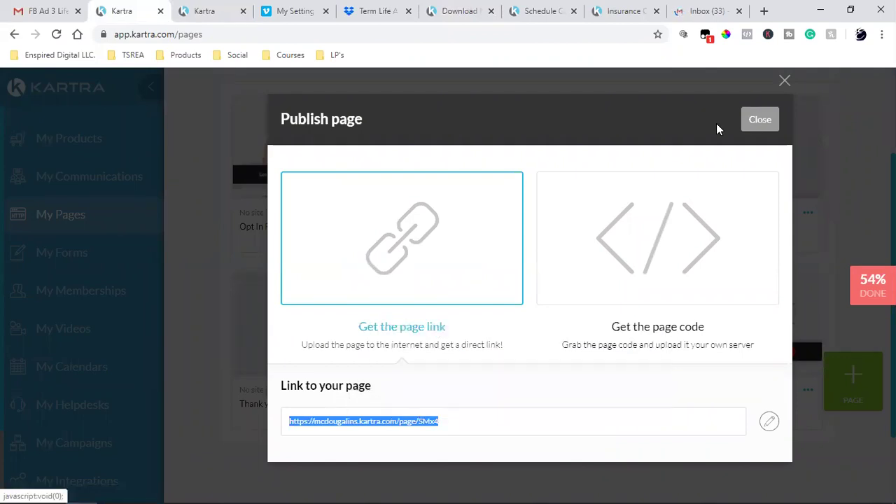
{"action": "left_click", "coordinate": [766, 10]}
Load the pasted /page/SMx4 thank-you link, place its tab before the inbox and pause the video.
{"action": "key", "text": "ctrl+v"}
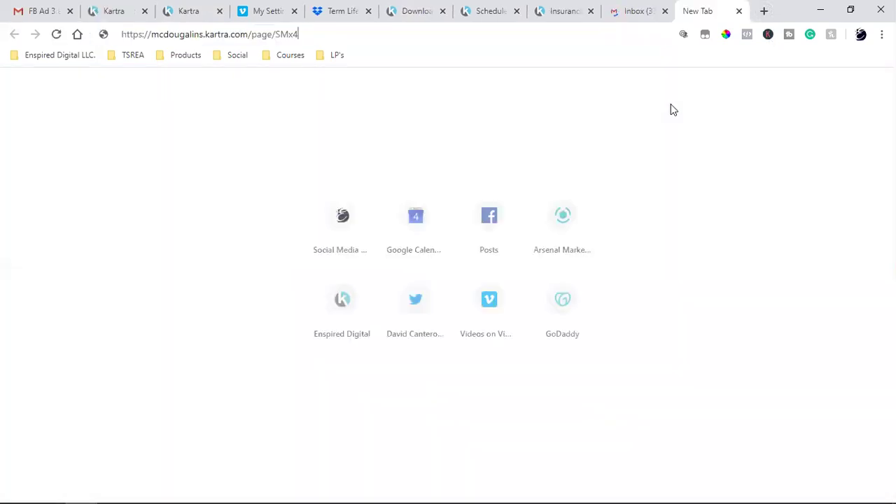
{"action": "key", "text": "Return"}
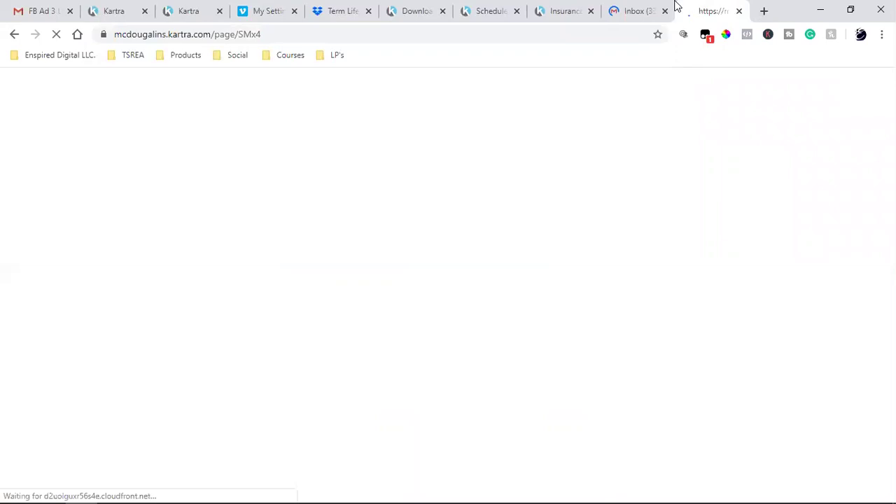
{"action": "left_click_drag", "start_coordinate": [676, 6], "coordinate": [640, 9]}
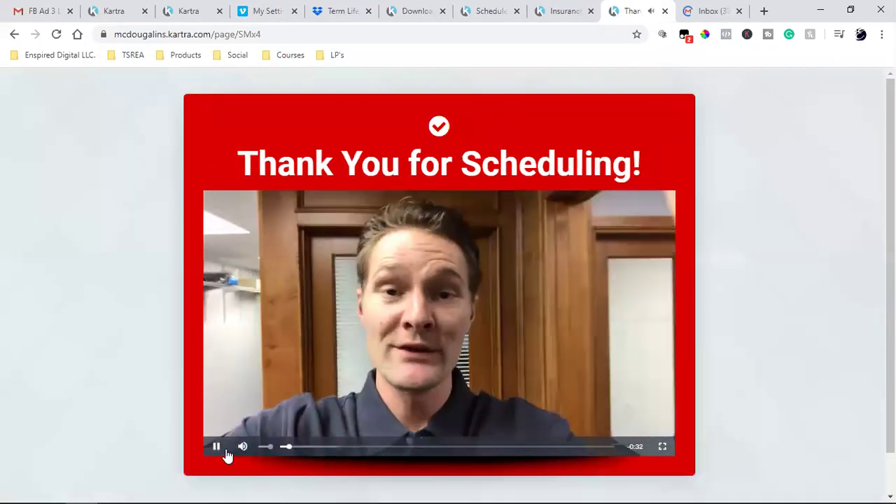
{"action": "left_click", "coordinate": [214, 448]}
Recheck the 3 Ways download page (closing the newsletter popup), schedule-call, insurance calendar and thank-you tabs.
{"action": "left_click", "coordinate": [417, 10]}
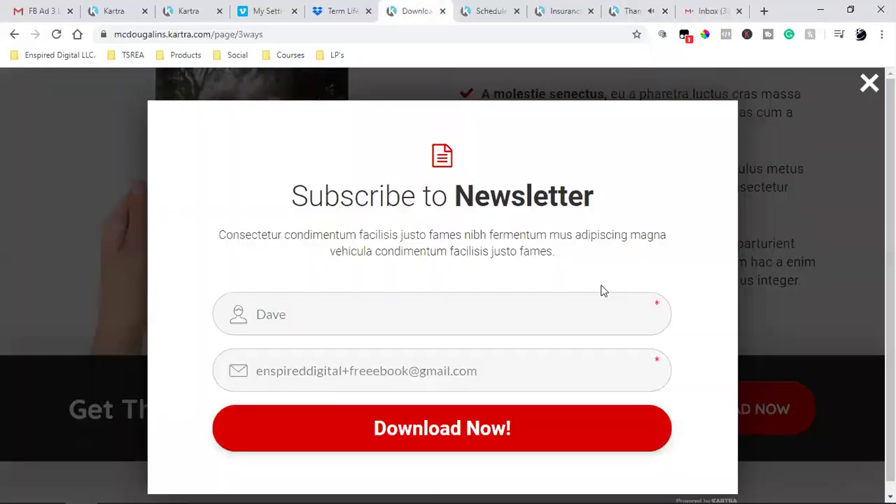
{"action": "left_click", "coordinate": [869, 83]}
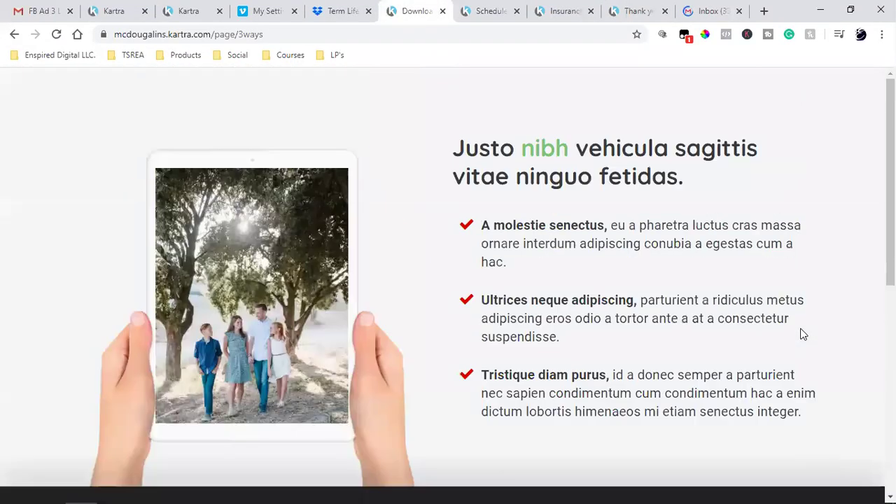
{"action": "scroll", "coordinate": [803, 335], "scroll_direction": "down", "scroll_amount": 5}
{"action": "scroll", "coordinate": [800, 334], "scroll_direction": "up", "scroll_amount": 4}
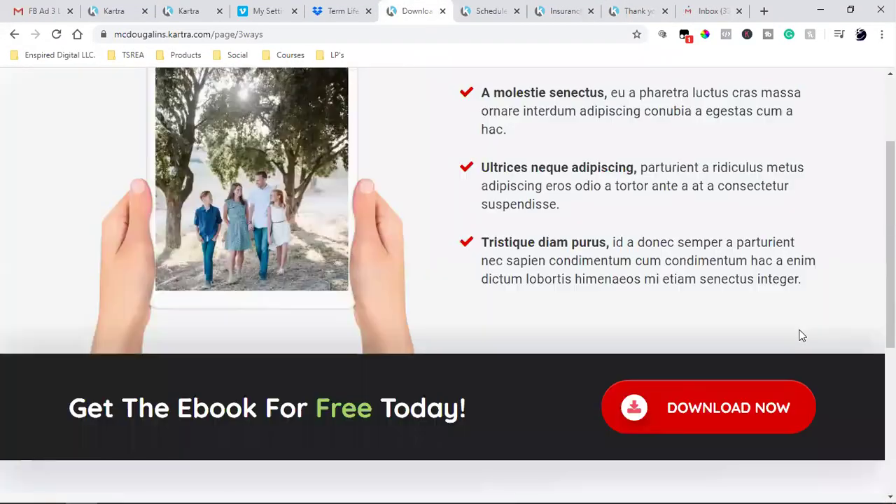
{"action": "left_click", "coordinate": [478, 9]}
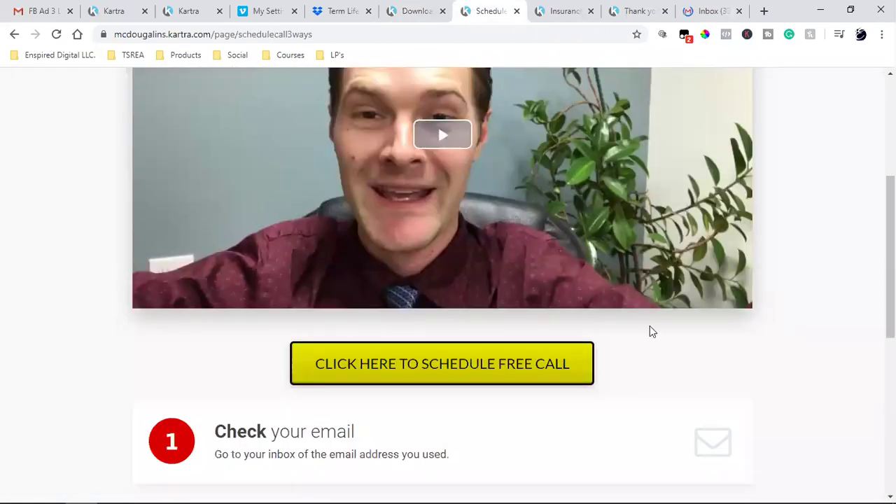
{"action": "scroll", "coordinate": [650, 326], "scroll_direction": "up", "scroll_amount": 4}
{"action": "scroll", "coordinate": [650, 341], "scroll_direction": "down", "scroll_amount": 2}
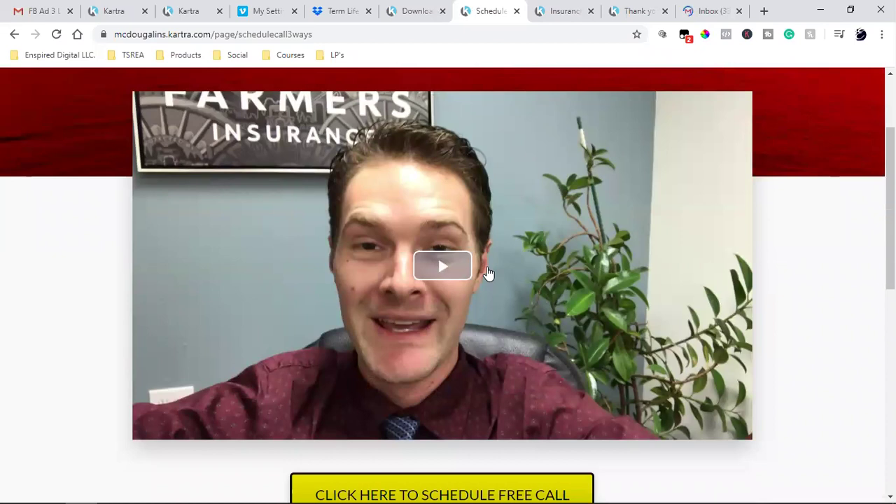
{"action": "scroll", "coordinate": [488, 273], "scroll_direction": "down", "scroll_amount": 2}
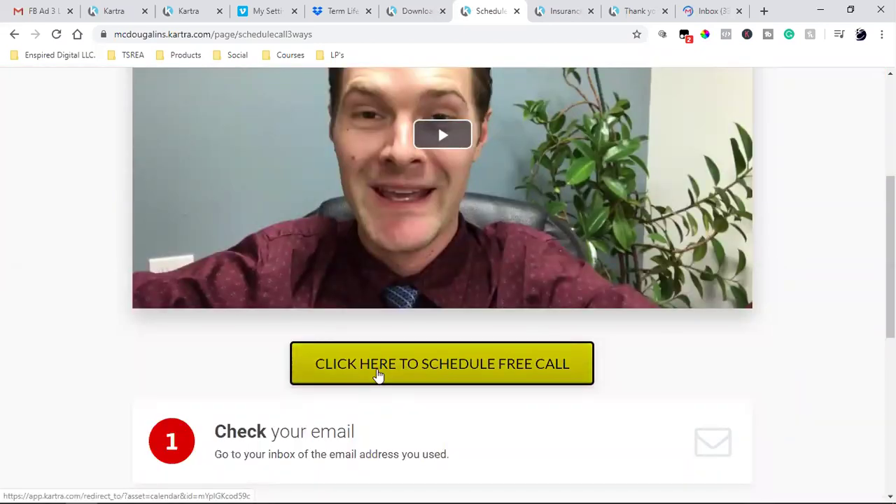
{"action": "left_click", "coordinate": [543, 13]}
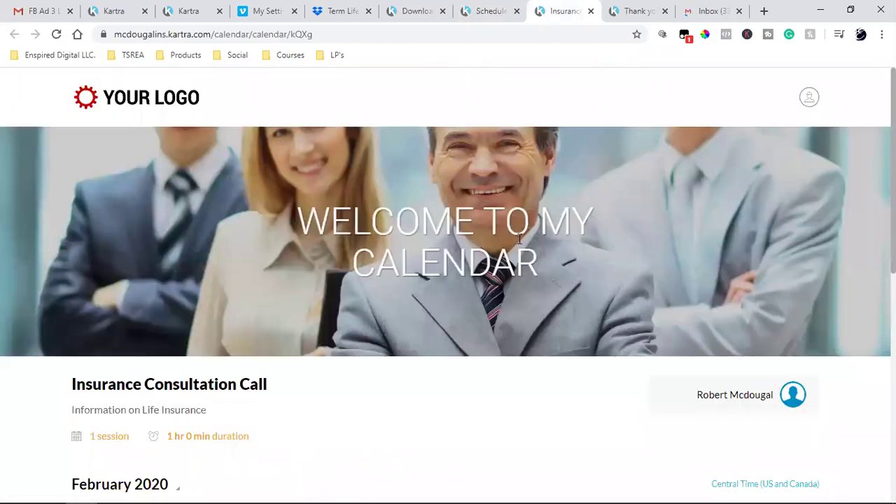
{"action": "left_click", "coordinate": [619, 8]}
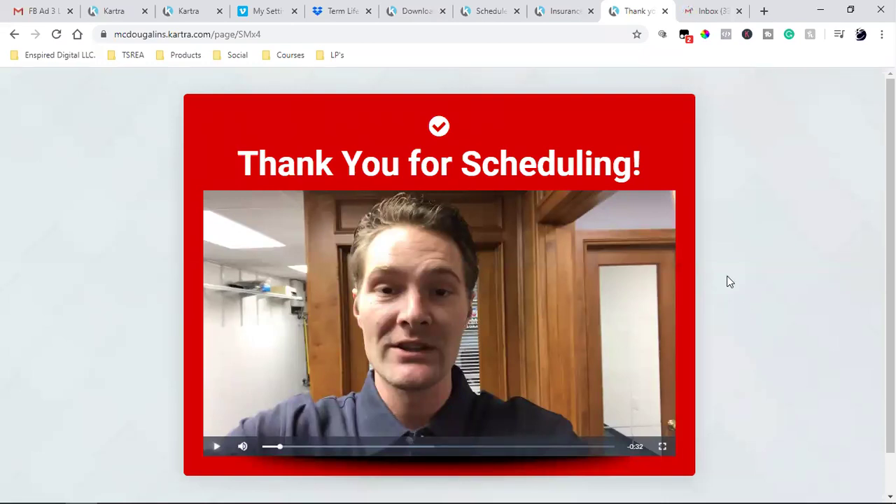
Close the leftover Link to calendar and Publish page dialogs in Kartra.
{"action": "left_click", "coordinate": [203, 8]}
{"action": "left_click", "coordinate": [719, 81]}
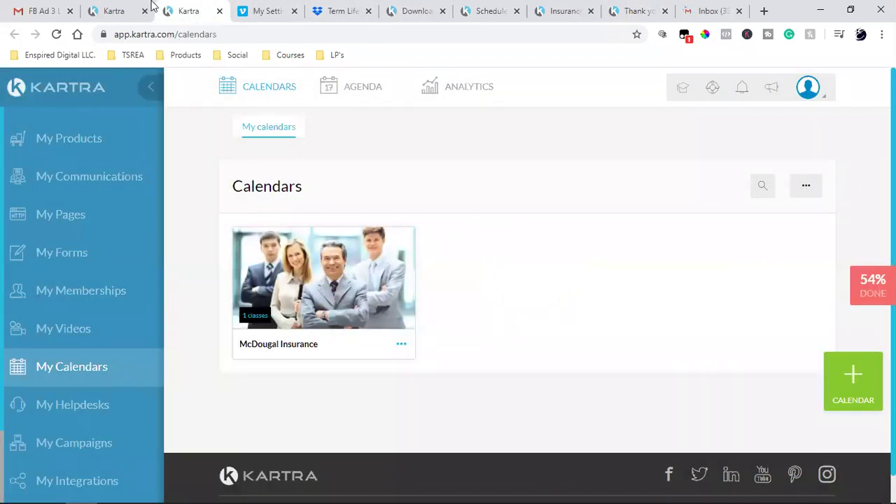
{"action": "left_click", "coordinate": [116, 10]}
{"action": "left_click", "coordinate": [760, 120]}
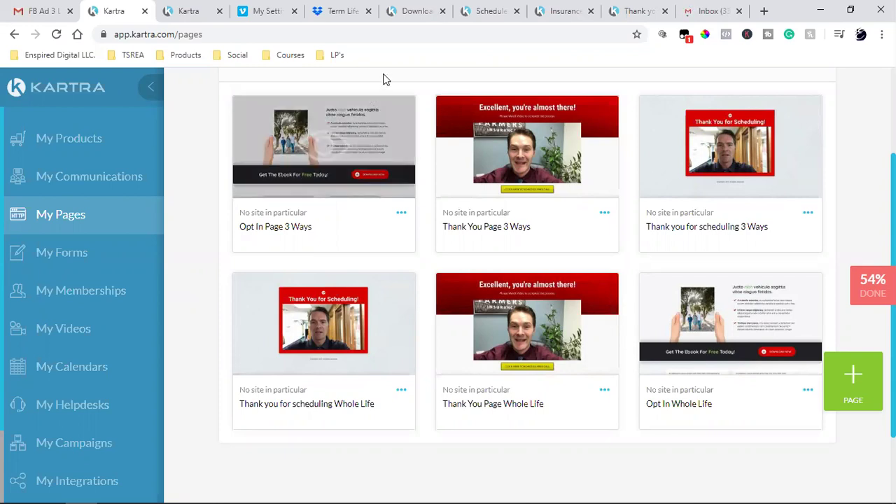
Look through the live ebook, schedule-call, calendar and Thank You for Scheduling pages, then return to My Pages.
{"action": "left_click", "coordinate": [422, 16]}
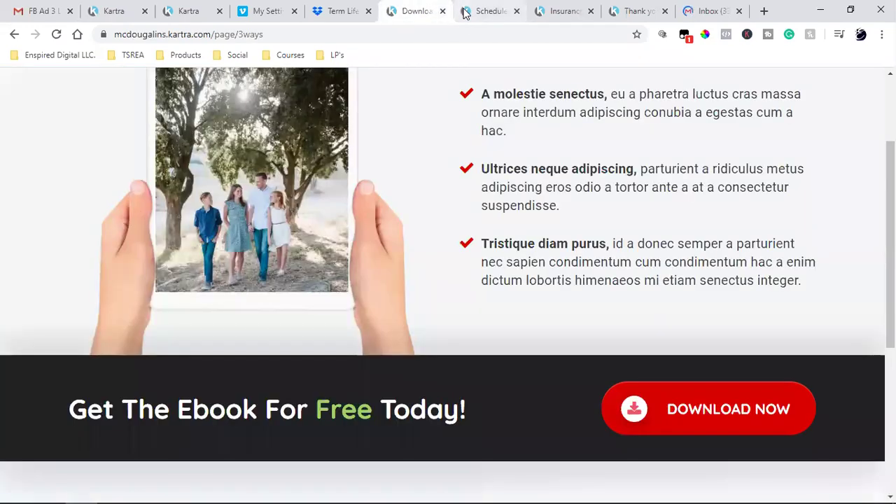
{"action": "left_click", "coordinate": [471, 15]}
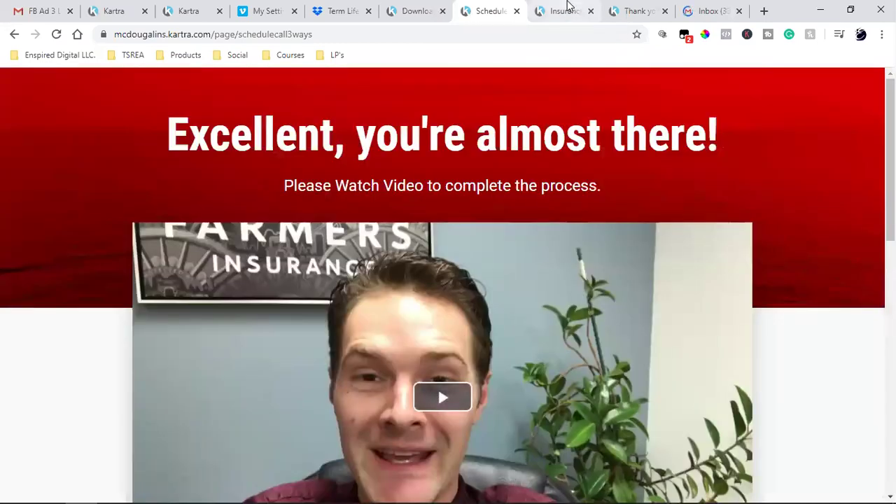
{"action": "left_click", "coordinate": [567, 14]}
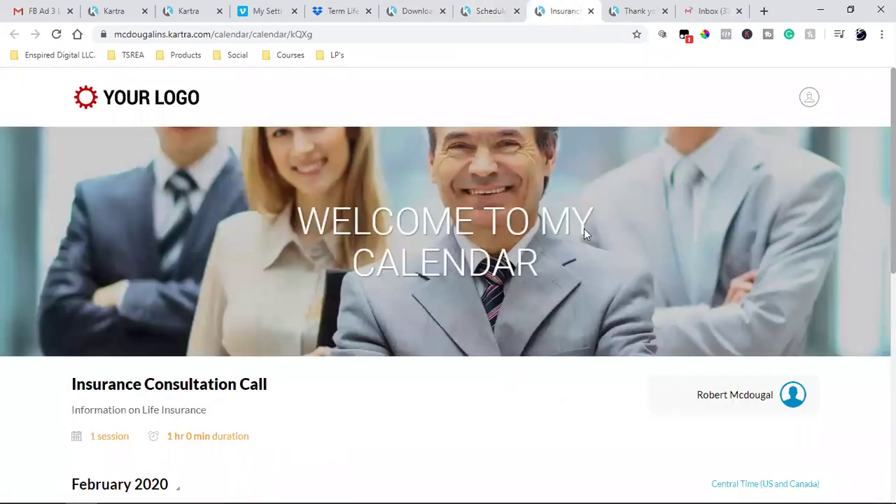
{"action": "left_click", "coordinate": [625, 12]}
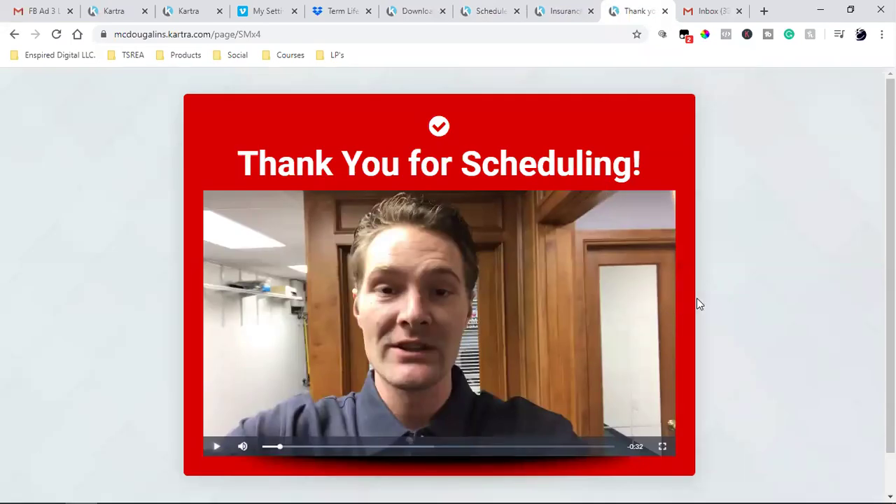
{"action": "scroll", "coordinate": [697, 304], "scroll_direction": "down", "scroll_amount": 1}
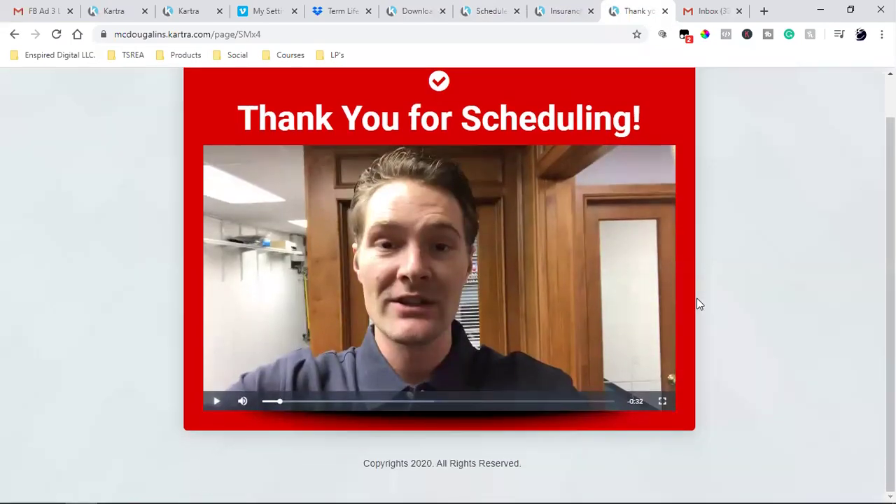
{"action": "scroll", "coordinate": [681, 294], "scroll_direction": "up", "scroll_amount": 1}
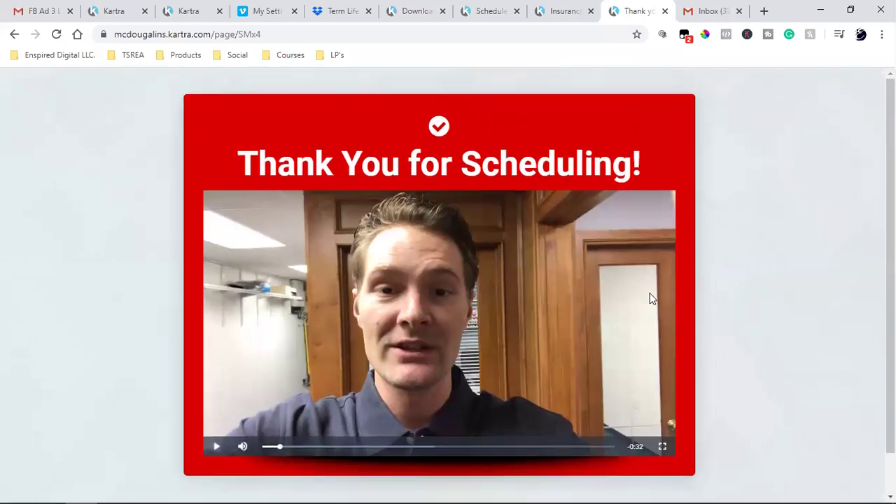
{"action": "left_click", "coordinate": [190, 9]}
{"action": "left_click", "coordinate": [127, 7]}
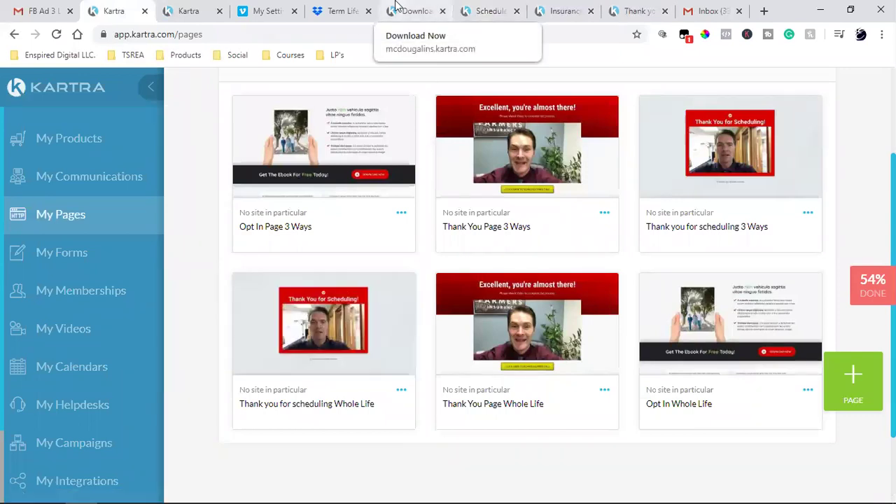
Check the FREE Download 3 Ways list's active leads and the email sequences list.
{"action": "left_click", "coordinate": [56, 179]}
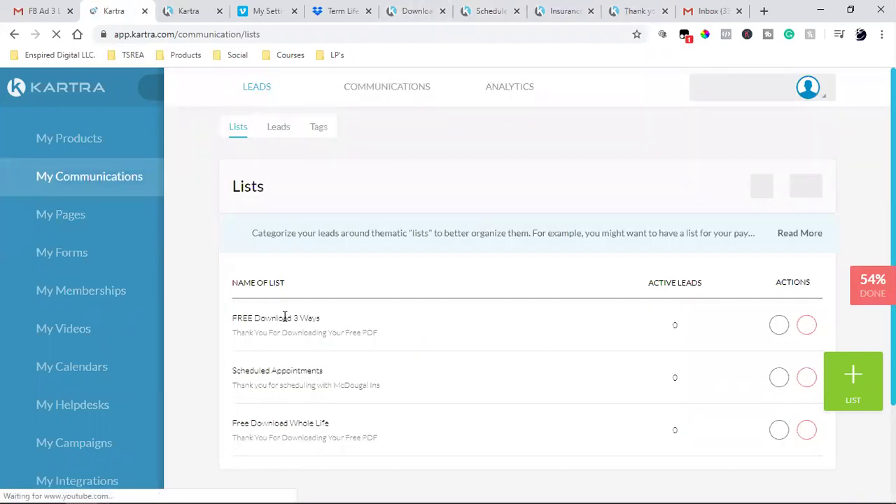
{"action": "triple_click", "coordinate": [285, 317]}
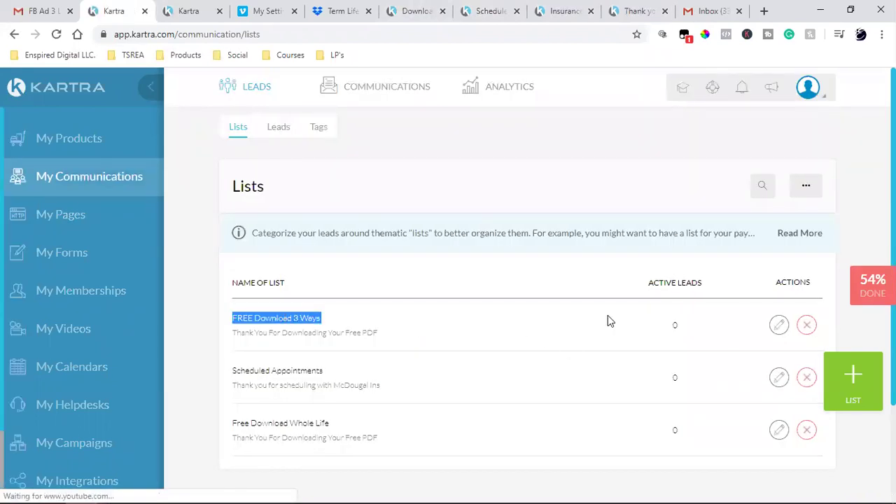
{"action": "double_click", "coordinate": [673, 325]}
{"action": "mouse_move", "coordinate": [378, 105]}
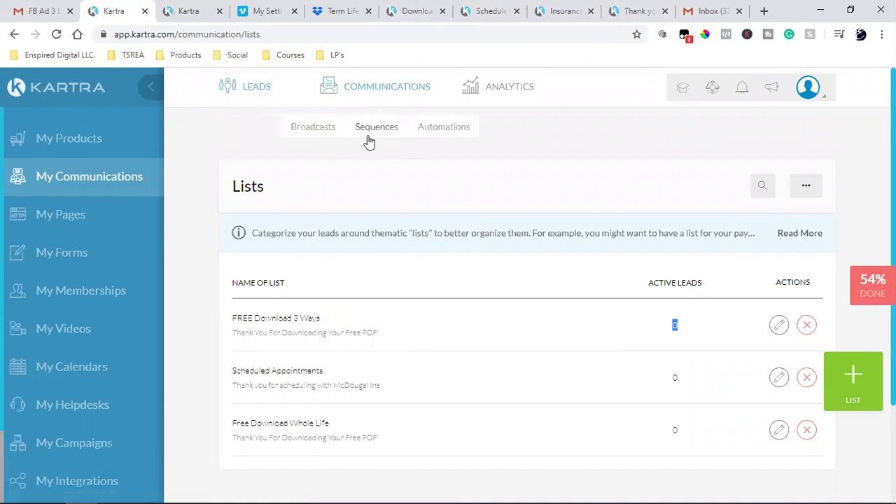
{"action": "left_click", "coordinate": [374, 128]}
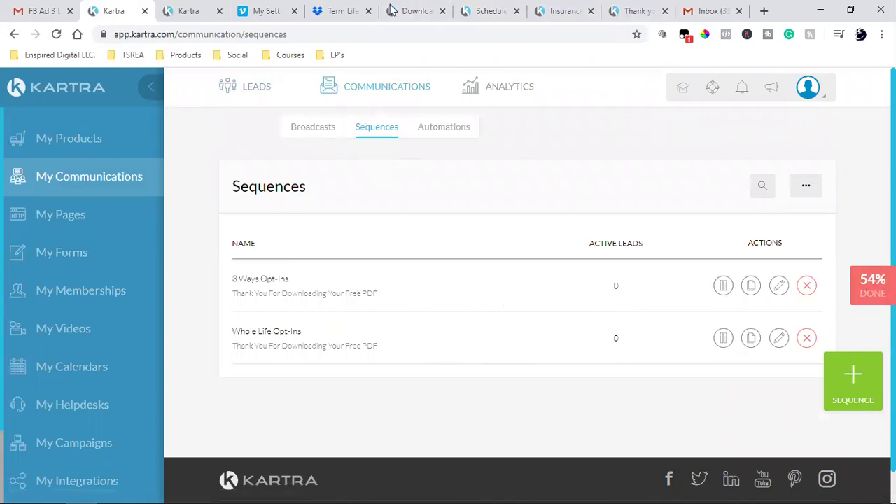
Copy the 3 Ways download page's web address from the address bar and go to Gmail.
{"action": "left_click", "coordinate": [413, 11]}
{"action": "left_click", "coordinate": [236, 34]}
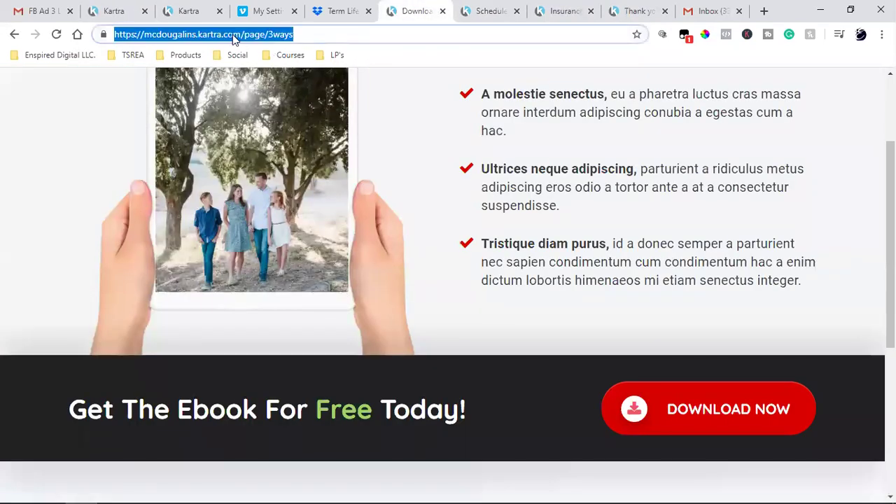
{"action": "right_click", "coordinate": [236, 34]}
{"action": "left_click", "coordinate": [256, 109]}
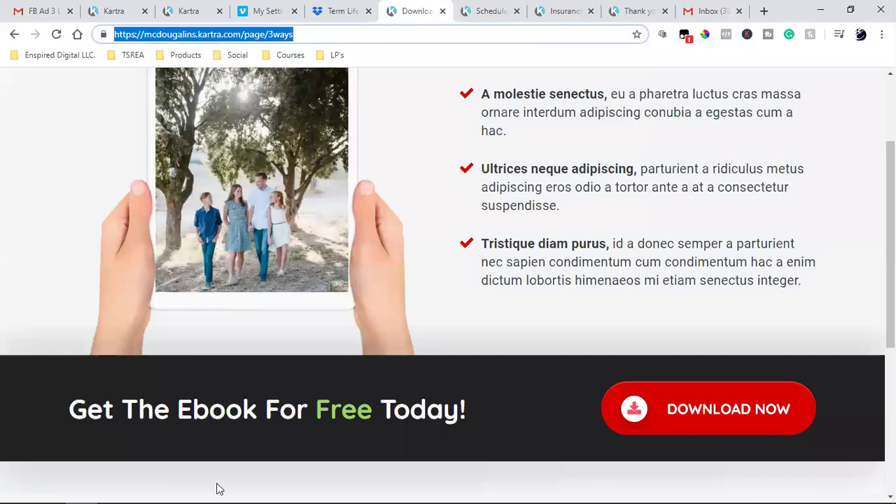
{"action": "mouse_move", "coordinate": [115, 490]}
{"action": "left_click", "coordinate": [705, 9]}
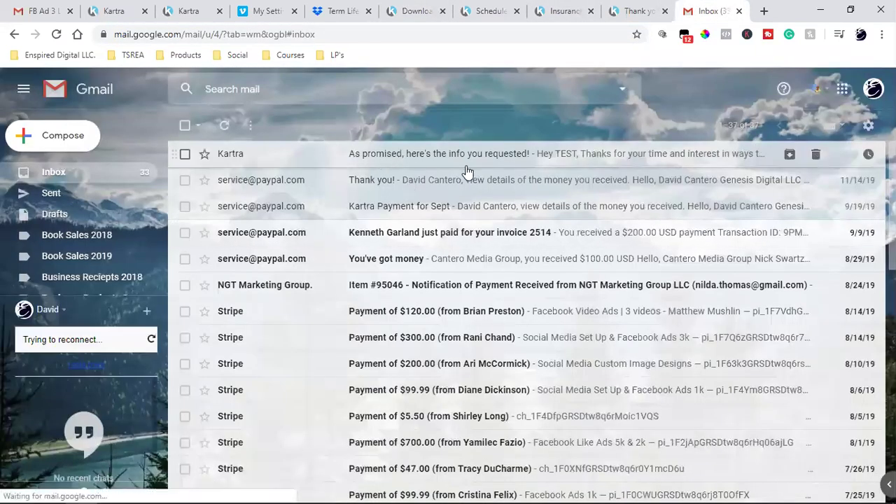
Tick the Kartra test email in Gmail and move it to Trash.
{"action": "left_click", "coordinate": [185, 155]}
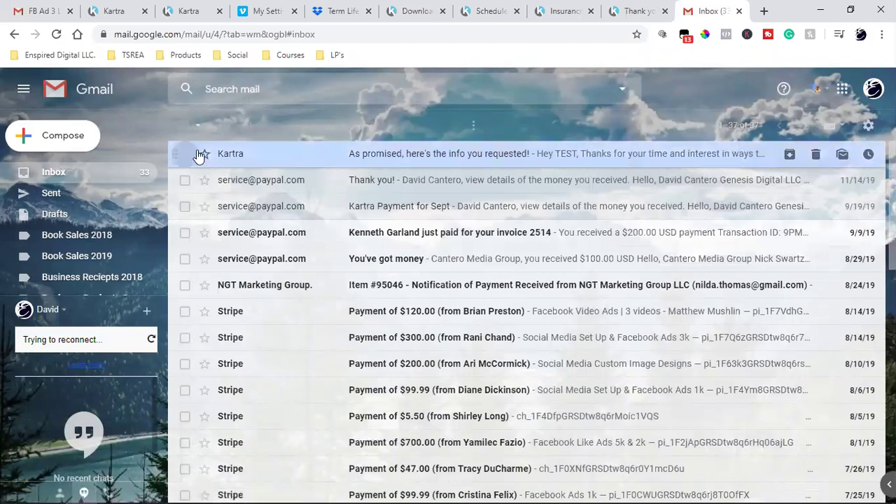
{"action": "left_click", "coordinate": [280, 127]}
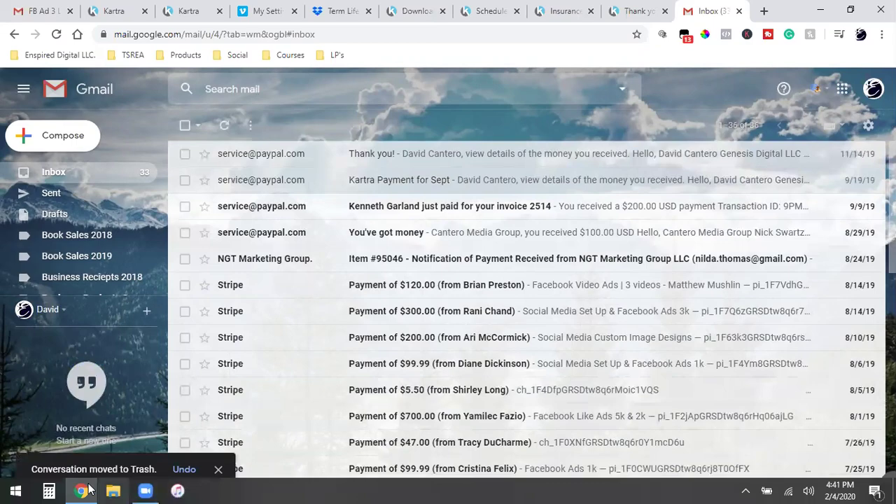
{"action": "left_click", "coordinate": [881, 34]}
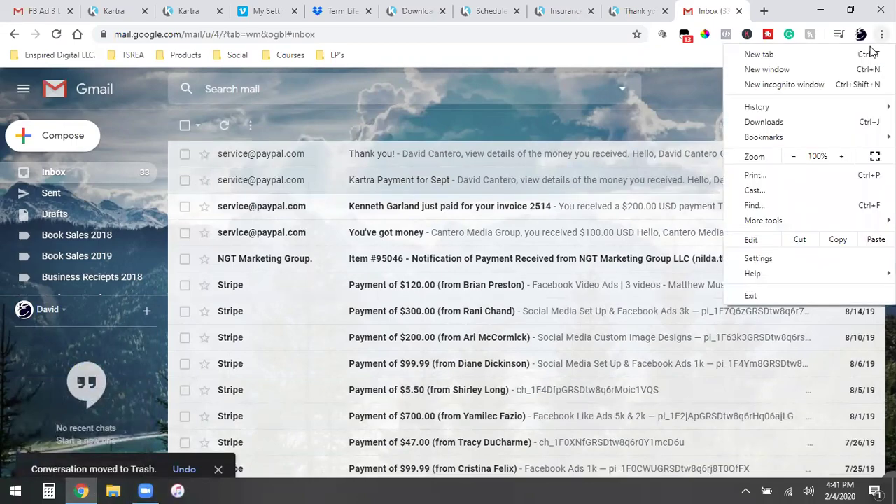
Load the copied 3 Ways opt-in page address in a new incognito window.
{"action": "left_click", "coordinate": [815, 84]}
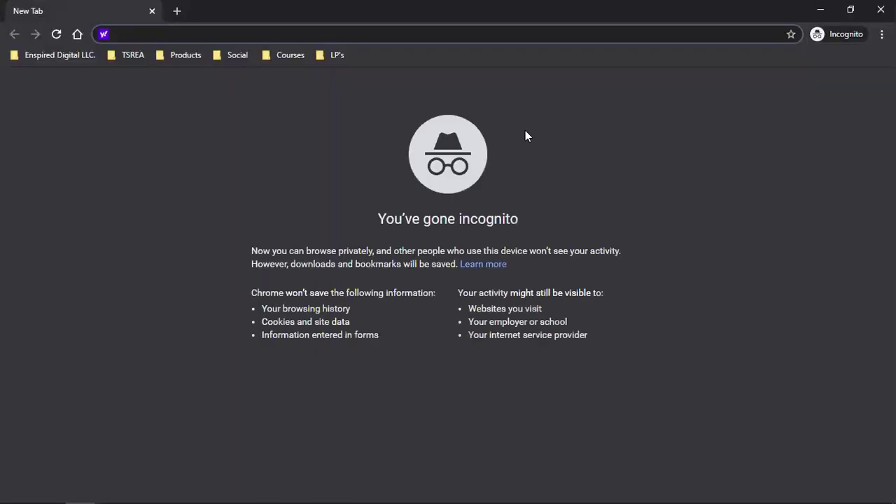
{"action": "key", "text": "ctrl+v"}
{"action": "key", "text": "Return"}
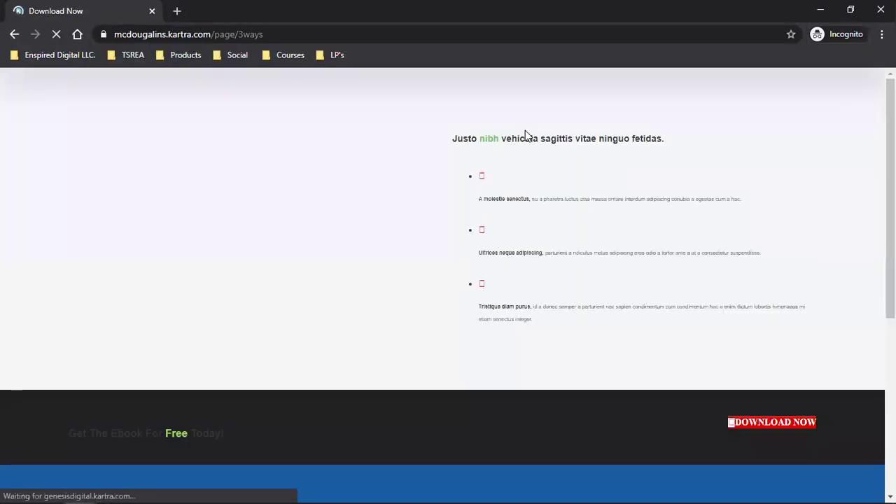
{"action": "scroll", "coordinate": [619, 280], "scroll_direction": "down", "scroll_amount": 1}
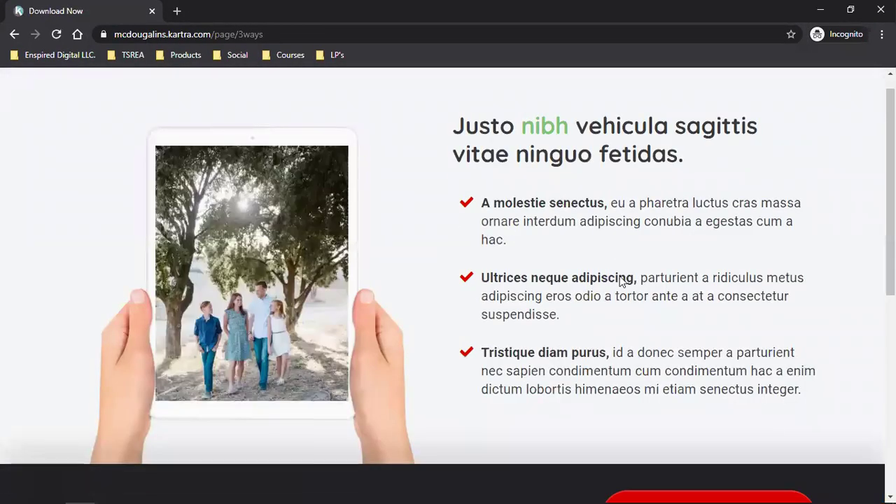
{"action": "scroll", "coordinate": [619, 280], "scroll_direction": "down", "scroll_amount": 3}
Fill the ebook download form with a test first name and e-mail address and submit it.
{"action": "left_click", "coordinate": [797, 304]}
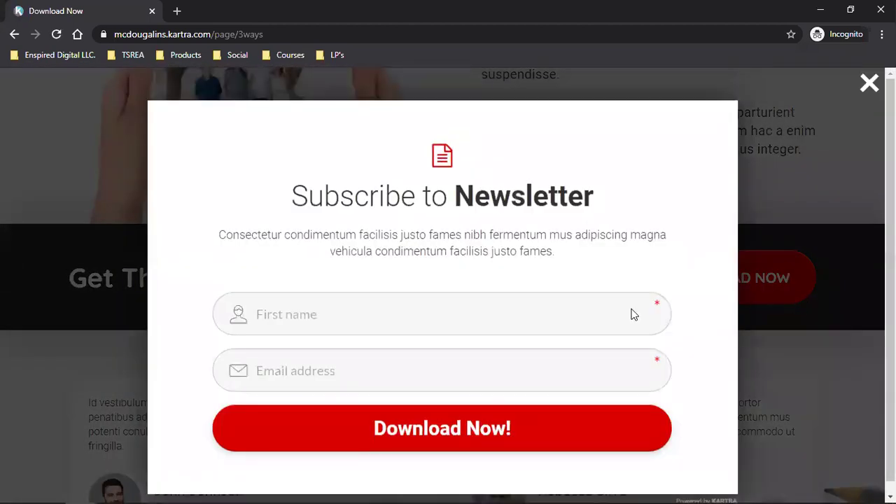
{"action": "left_click", "coordinate": [361, 319]}
{"action": "type", "text": "Dave"}
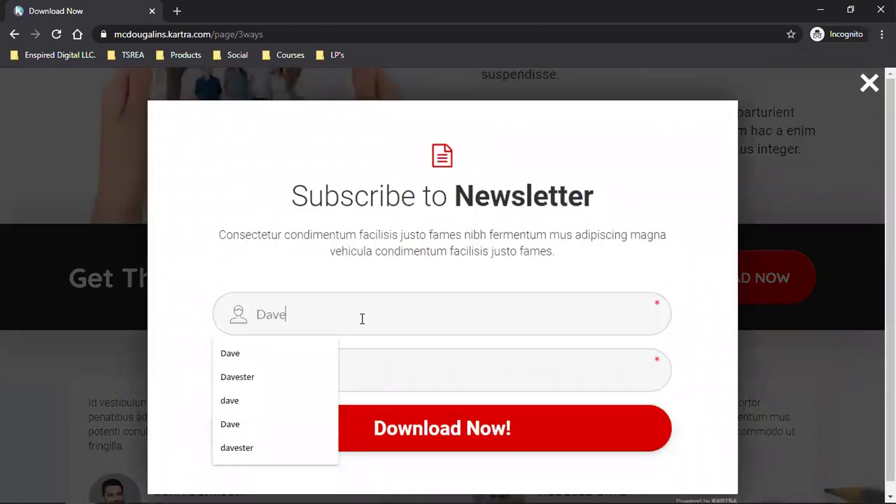
{"action": "left_click", "coordinate": [355, 376]}
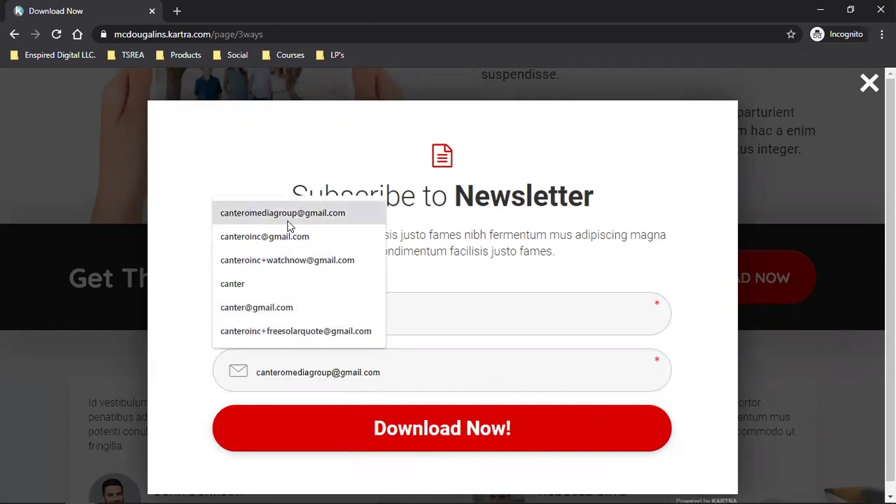
{"action": "left_click", "coordinate": [288, 214]}
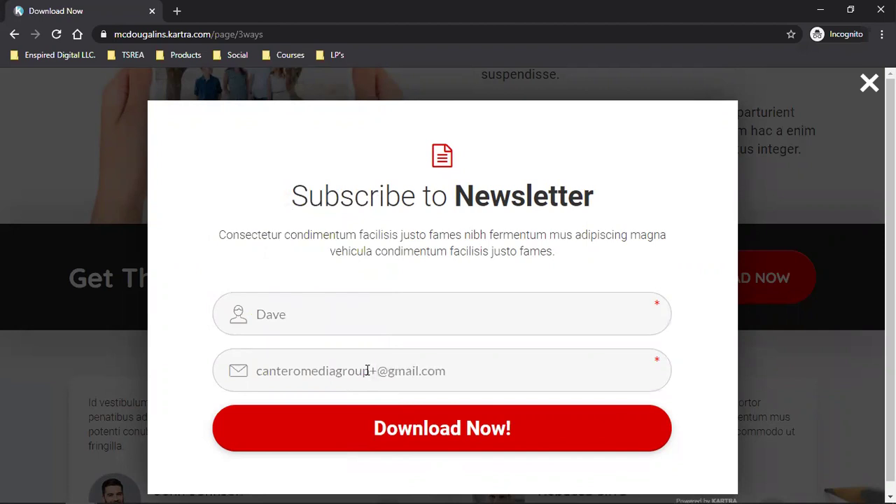
{"action": "left_click", "coordinate": [422, 435]}
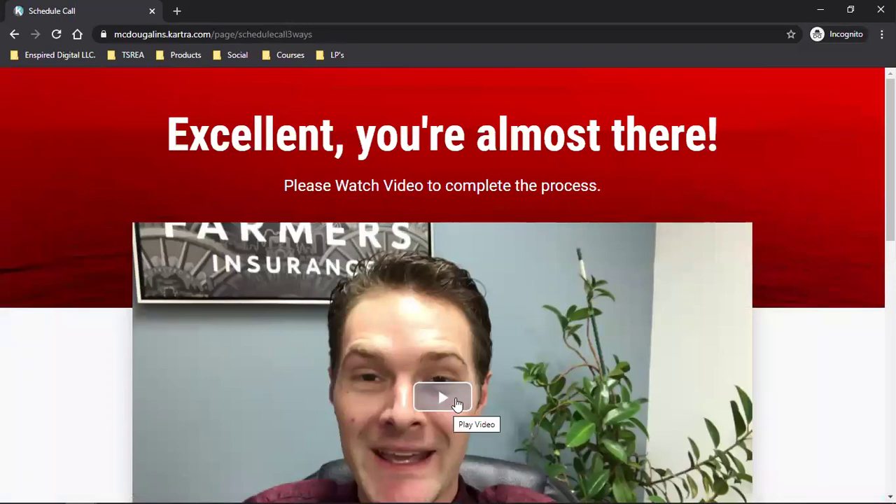
Play the schedule-call page video with the volume turned up.
{"action": "left_click", "coordinate": [456, 403]}
{"action": "scroll", "coordinate": [655, 340], "scroll_direction": "down", "scroll_amount": 4}
{"action": "key", "text": "XF86AudioRaiseVolume"}
{"action": "key", "text": "XF86AudioRaiseVolume"}
{"action": "key", "text": "XF86AudioRaiseVolume"}
{"action": "key", "text": "XF86AudioRaiseVolume"}
{"action": "key", "text": "XF86AudioRaiseVolume"}
{"action": "key", "text": "XF86AudioRaiseVolume"}
{"action": "key", "text": "XF86AudioRaiseVolume"}
{"action": "key", "text": "XF86AudioRaiseVolume"}
{"action": "key", "text": "XF86AudioRaiseVolume"}
{"action": "key", "text": "XF86AudioRaiseVolume"}
{"action": "key", "text": "XF86AudioRaiseVolume"}
{"action": "key", "text": "XF86AudioRaiseVolume"}
{"action": "key", "text": "XF86AudioRaiseVolume"}
{"action": "key", "text": "XF86AudioRaiseVolume"}
{"action": "scroll", "coordinate": [669, 353], "scroll_direction": "up", "scroll_amount": 2}
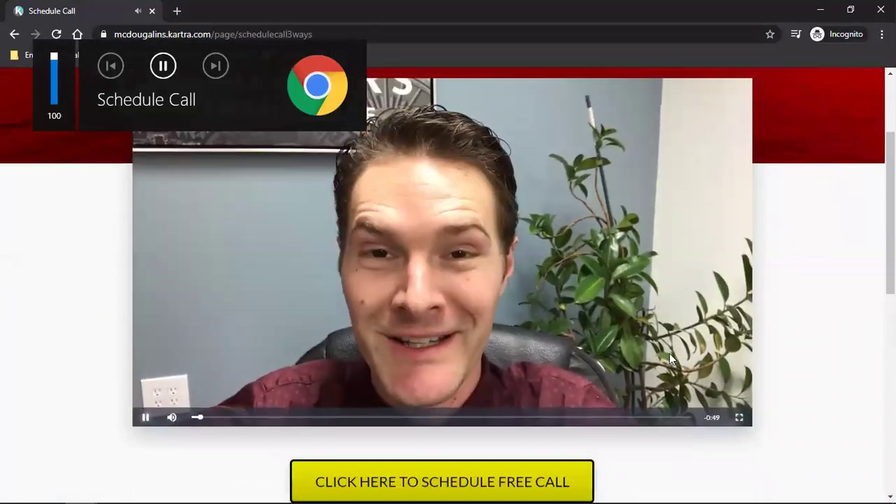
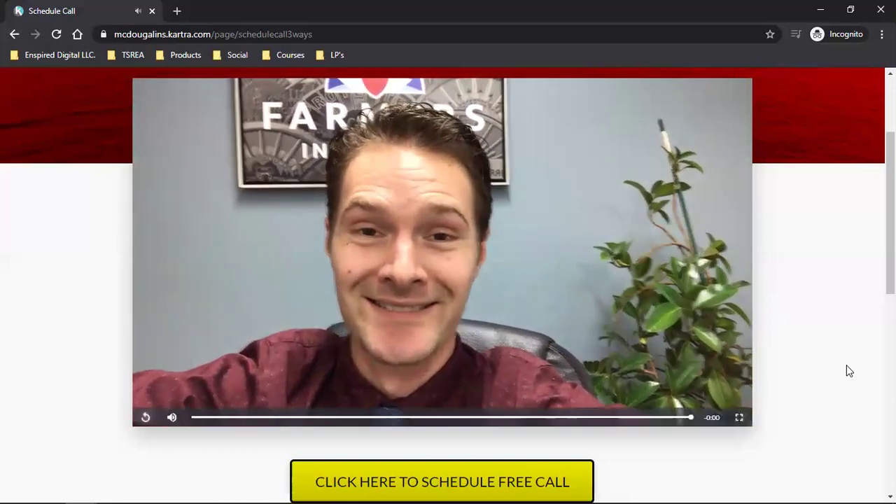
Scroll the Schedule Call page past the video to the numbered check-your-email steps.
{"action": "scroll", "coordinate": [846, 365], "scroll_direction": "down", "scroll_amount": 2}
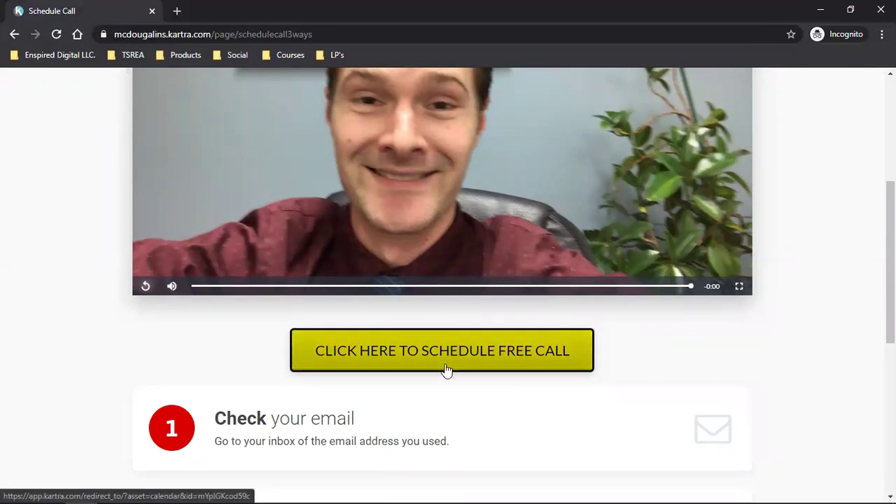
{"action": "scroll", "coordinate": [446, 371], "scroll_direction": "down", "scroll_amount": 2}
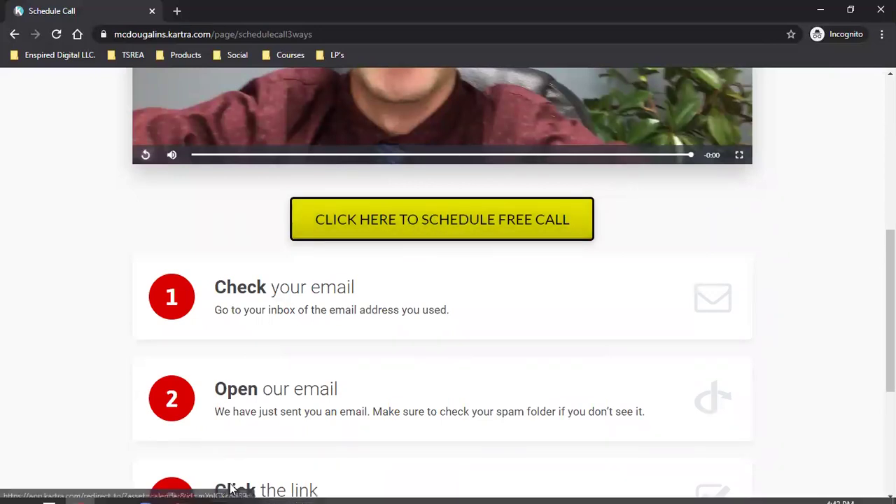
Reload the Gmail inbox for new mail, then show Kartra's My Forms list.
{"action": "mouse_move", "coordinate": [90, 490]}
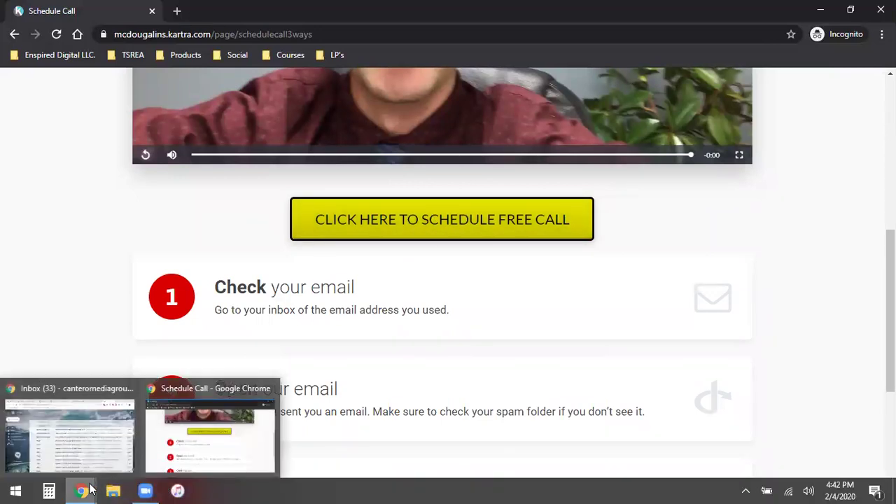
{"action": "left_click", "coordinate": [70, 433]}
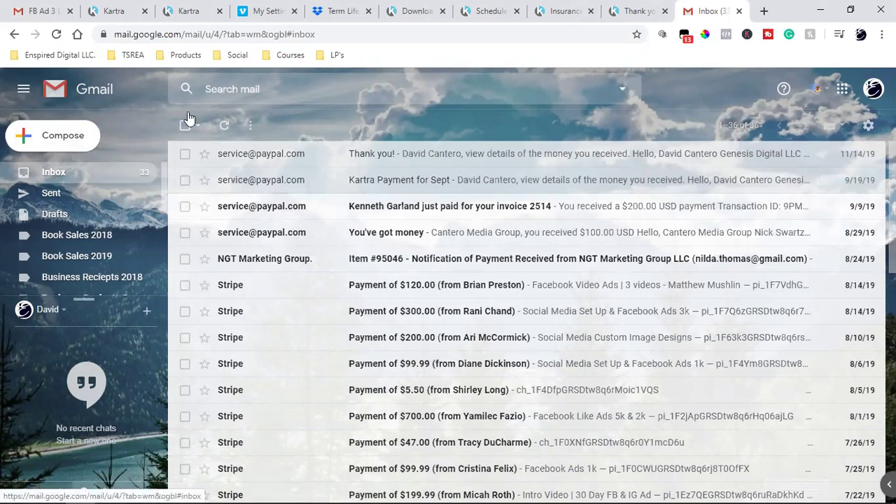
{"action": "left_click", "coordinate": [57, 34]}
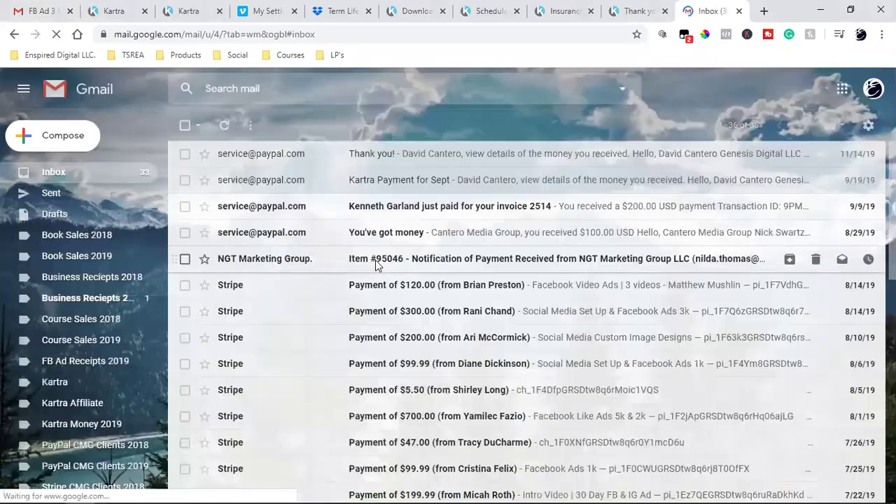
{"action": "left_click", "coordinate": [189, 10]}
{"action": "left_click", "coordinate": [91, 260]}
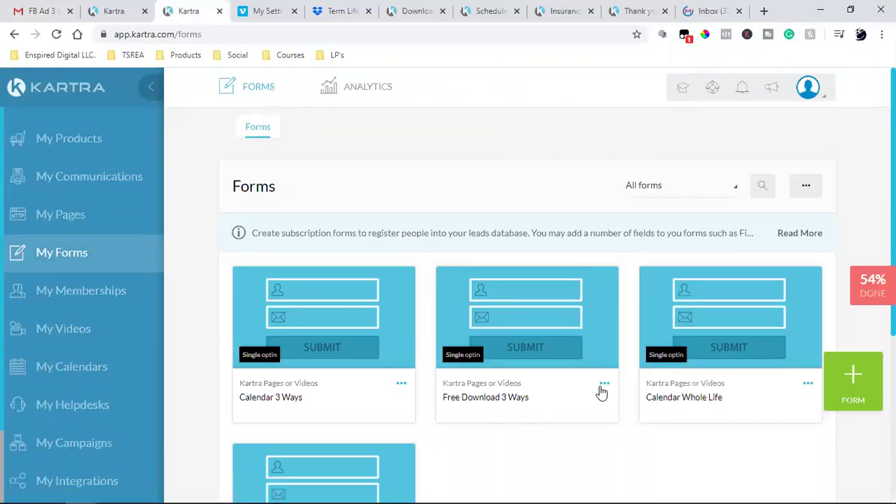
Open the Free Download 3 Ways form for editing.
{"action": "left_click", "coordinate": [604, 384]}
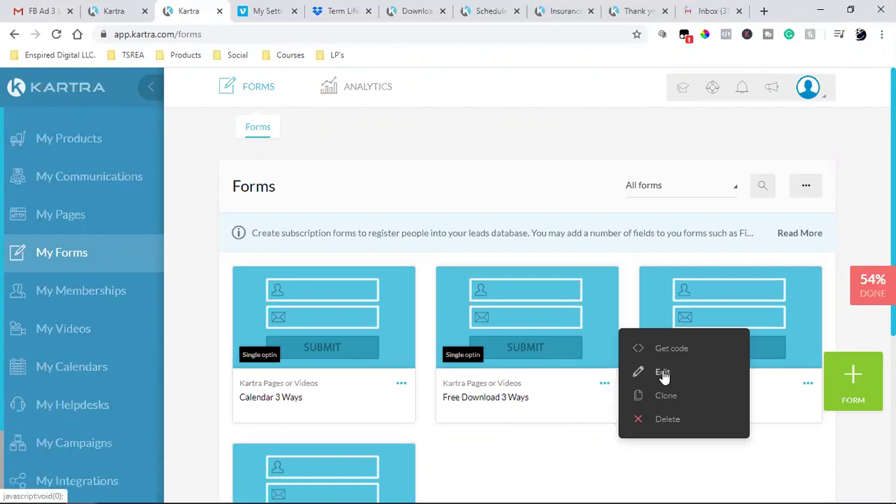
{"action": "left_click", "coordinate": [662, 373]}
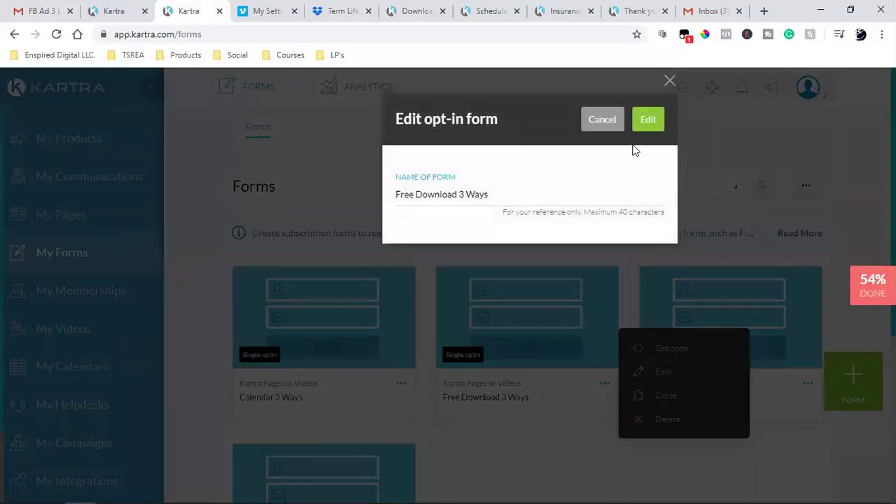
{"action": "left_click", "coordinate": [634, 126]}
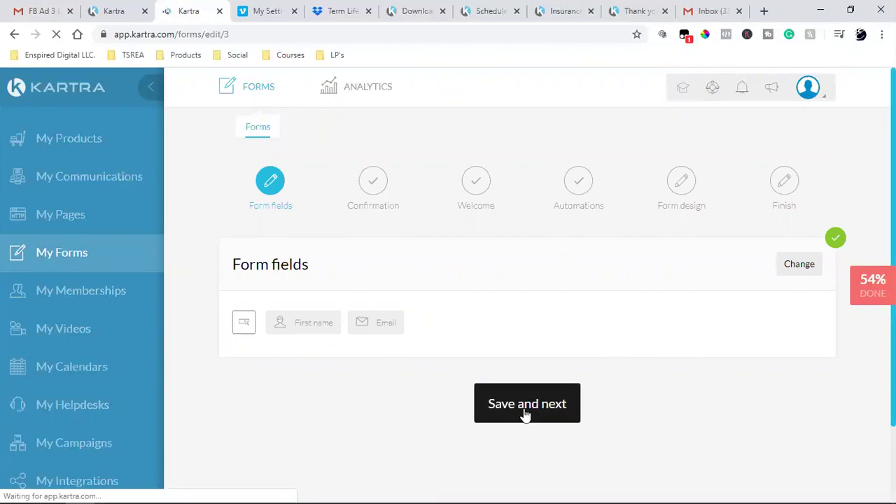
Save the form fields and confirmation settings through to the welcome email content.
{"action": "left_click", "coordinate": [524, 413]}
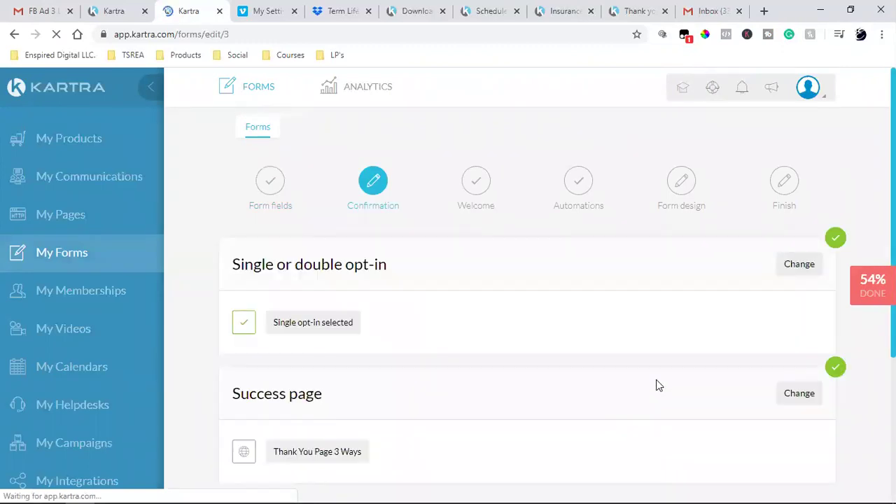
{"action": "scroll", "coordinate": [336, 420], "scroll_direction": "down", "scroll_amount": 2}
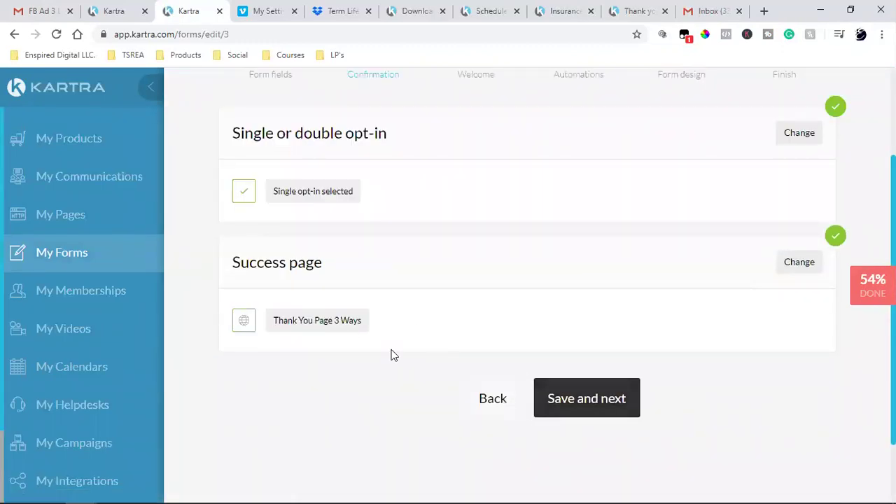
{"action": "left_click", "coordinate": [572, 396]}
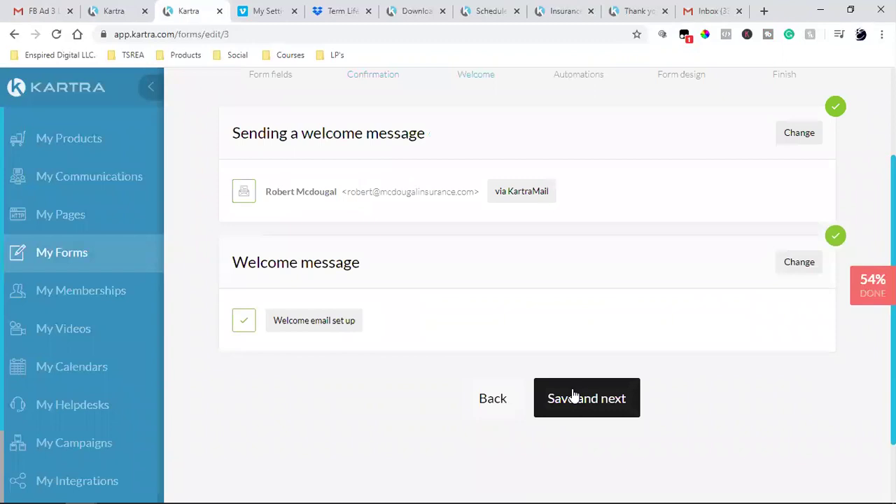
{"action": "left_click", "coordinate": [787, 264]}
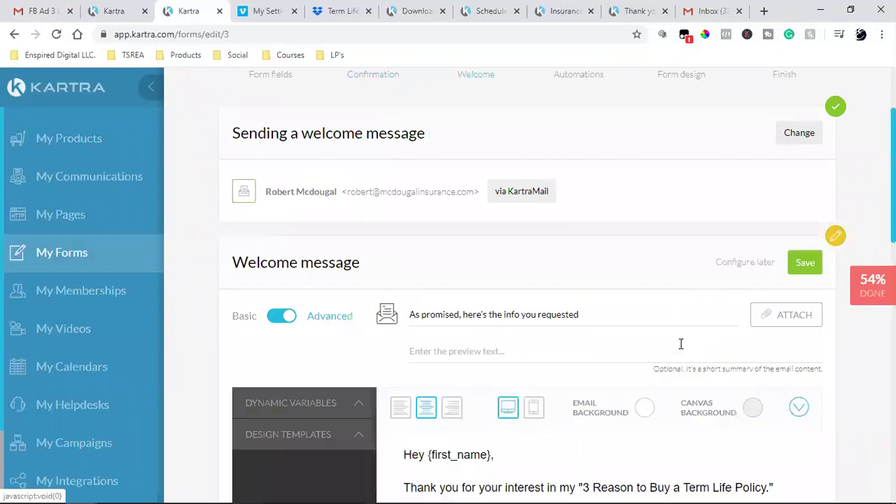
{"action": "left_click", "coordinate": [693, 8]}
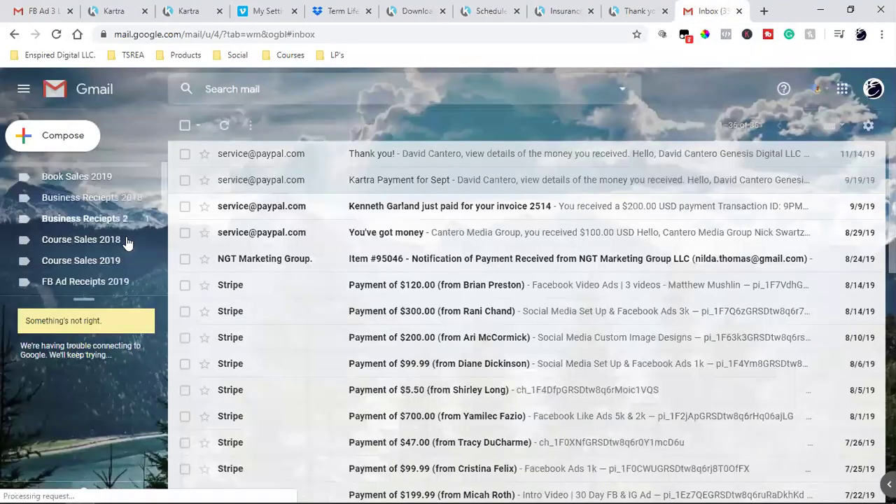
Load Google in a new tab, switch to the other Google account and open its Gmail.
{"action": "scroll", "coordinate": [127, 242], "scroll_direction": "down", "scroll_amount": 3}
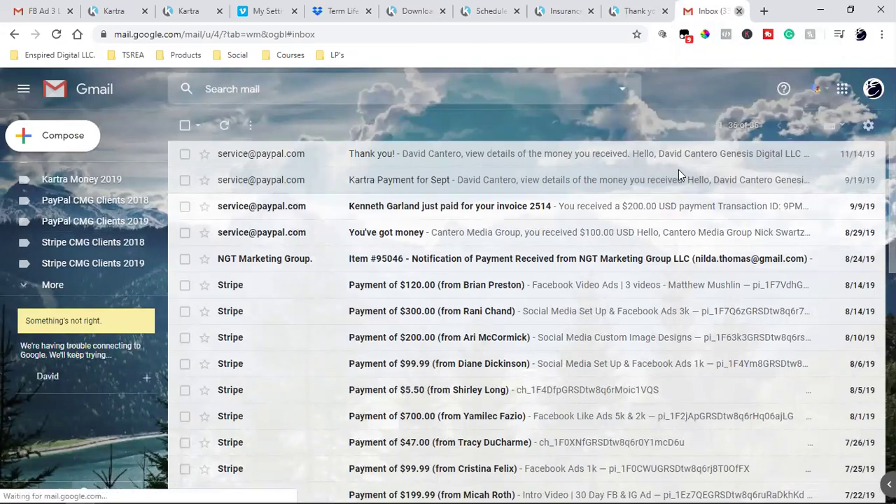
{"action": "key", "text": "ctrl+w"}
{"action": "left_click", "coordinate": [764, 10]}
{"action": "left_click", "coordinate": [77, 34]}
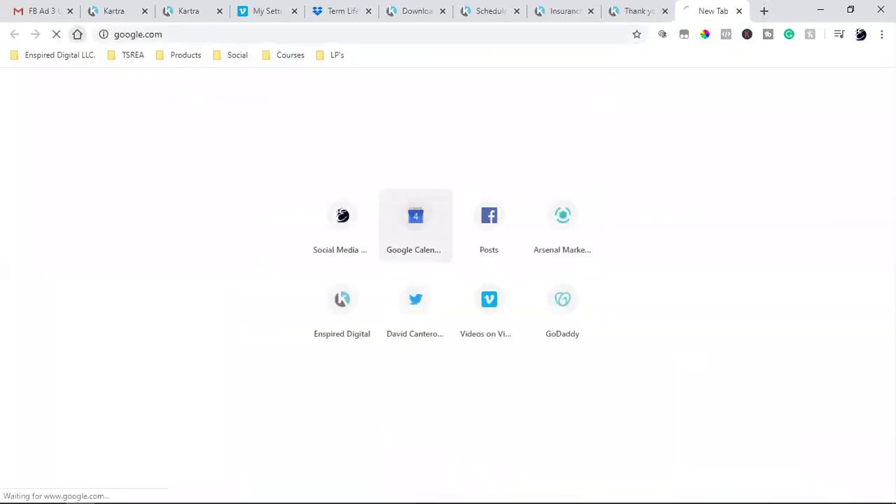
{"action": "left_click", "coordinate": [32, 8]}
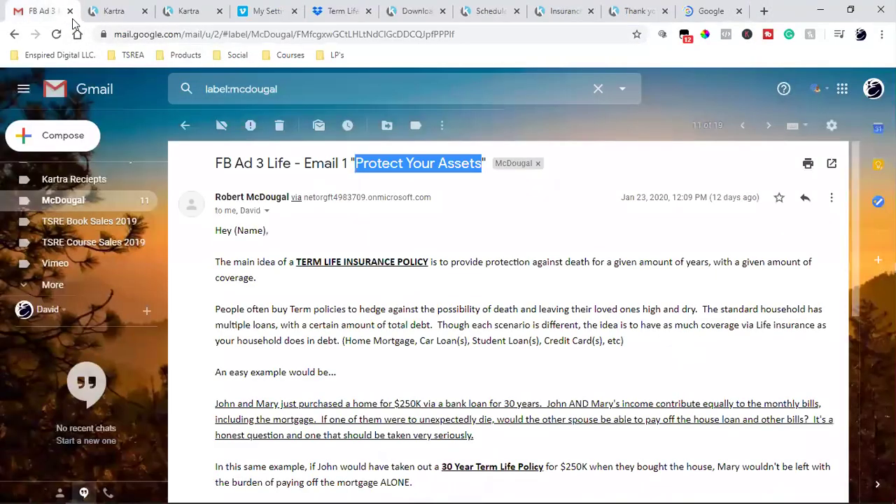
{"action": "left_click", "coordinate": [728, 9]}
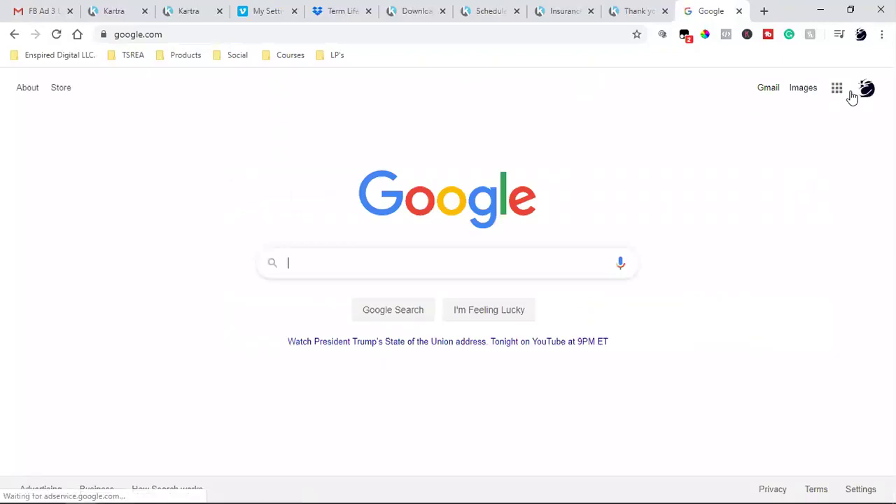
{"action": "left_click", "coordinate": [866, 88]}
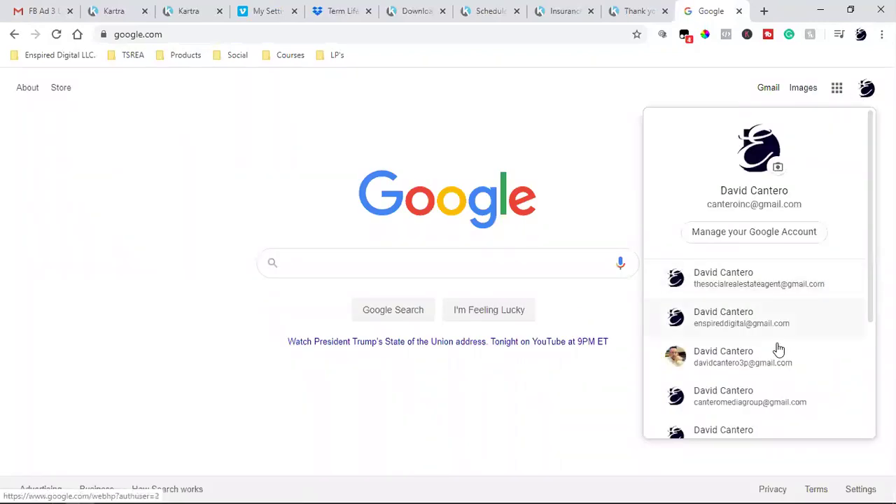
{"action": "left_click", "coordinate": [724, 399]}
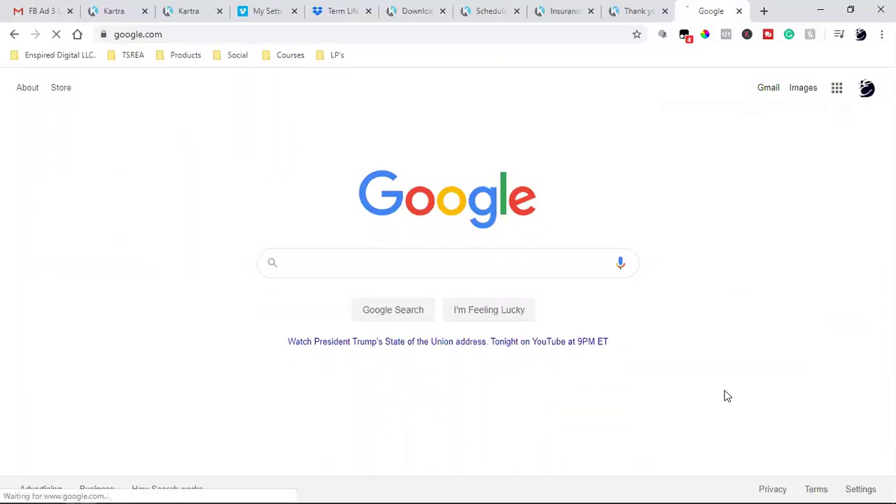
{"action": "left_click", "coordinate": [766, 94]}
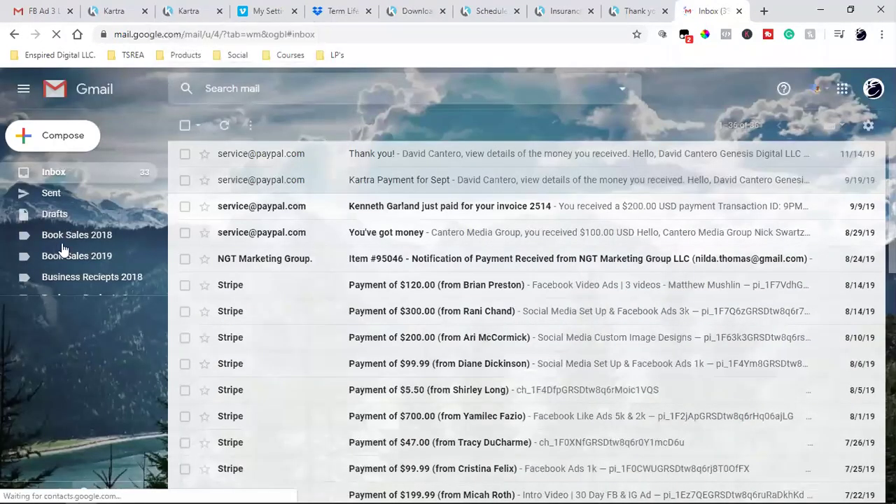
Mark the 'As promised, here's the info you requested' email in Spam as not spam, then view the inbox.
{"action": "scroll", "coordinate": [73, 243], "scroll_direction": "down", "scroll_amount": 3}
{"action": "left_click", "coordinate": [56, 284]}
{"action": "scroll", "coordinate": [81, 259], "scroll_direction": "down", "scroll_amount": 5}
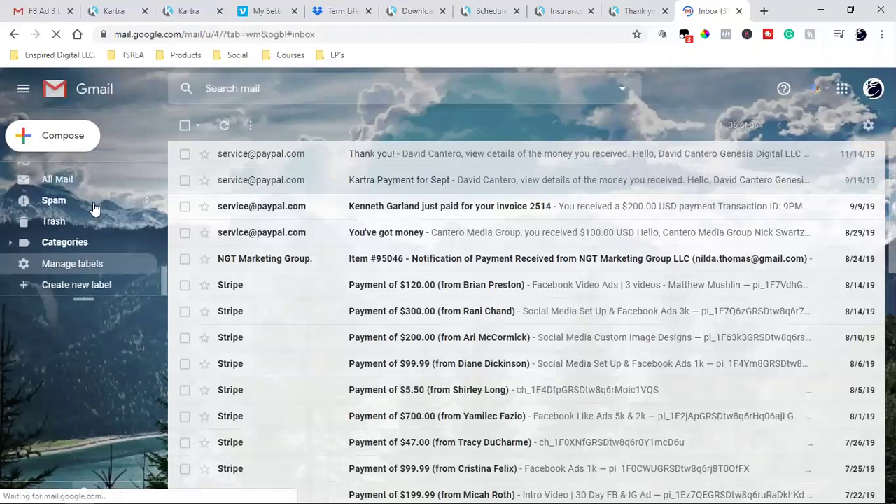
{"action": "left_click", "coordinate": [530, 201]}
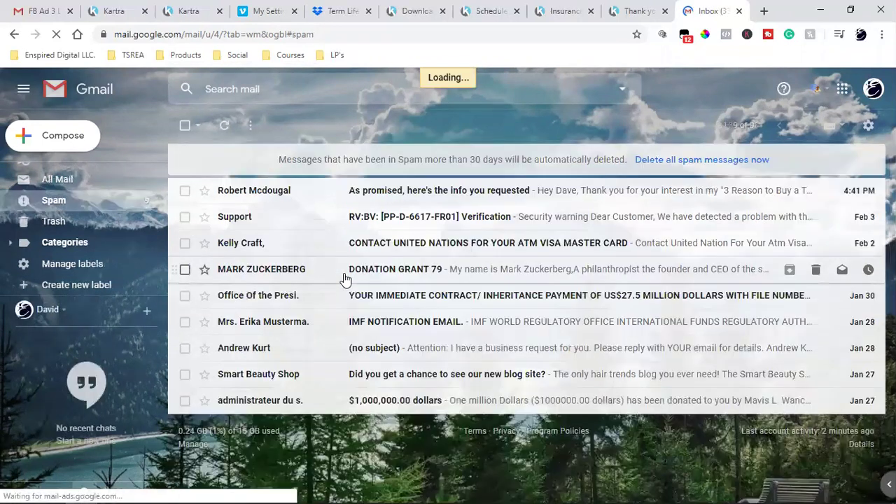
{"action": "left_click", "coordinate": [184, 190]}
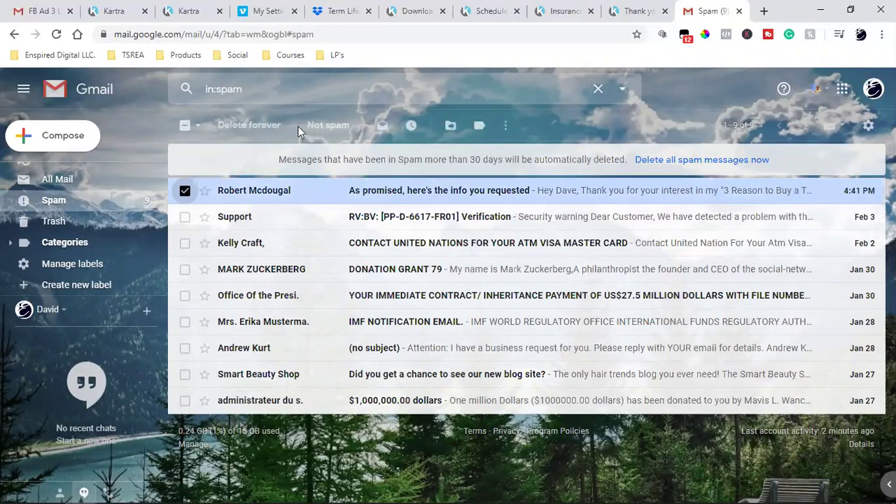
{"action": "left_click", "coordinate": [328, 128]}
{"action": "scroll", "coordinate": [42, 182], "scroll_direction": "up", "scroll_amount": 10}
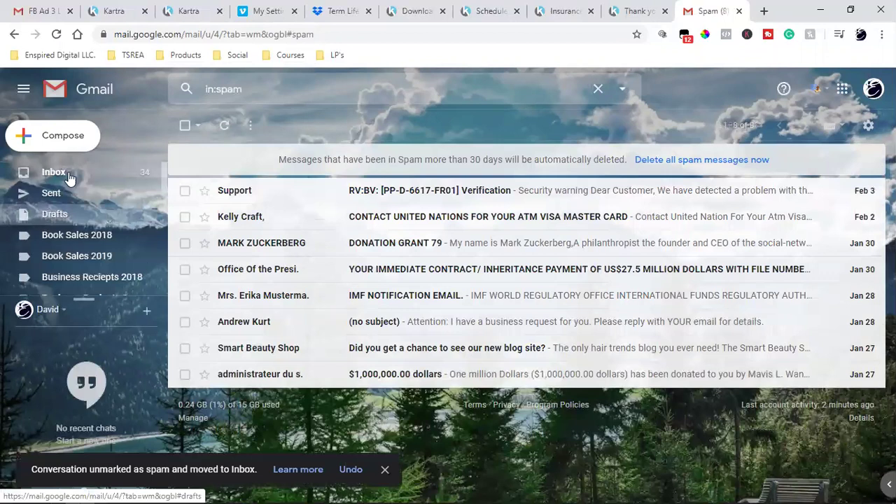
{"action": "left_click", "coordinate": [49, 171]}
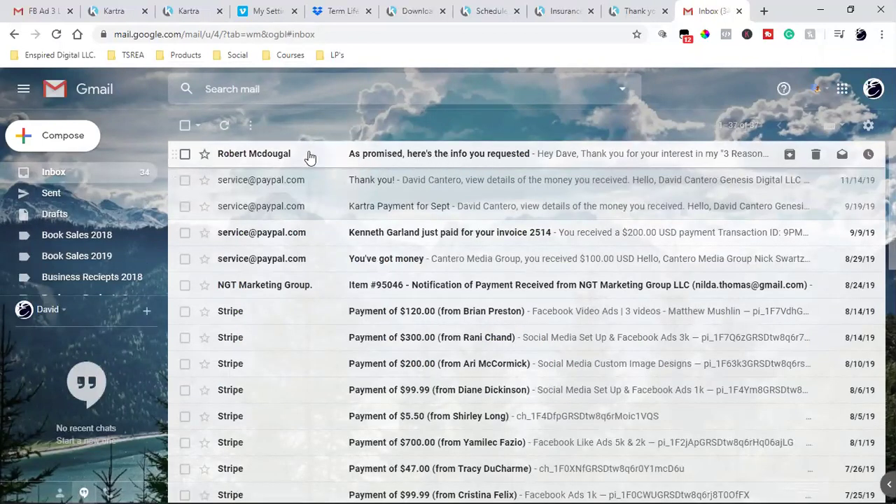
{"action": "left_click", "coordinate": [439, 161]}
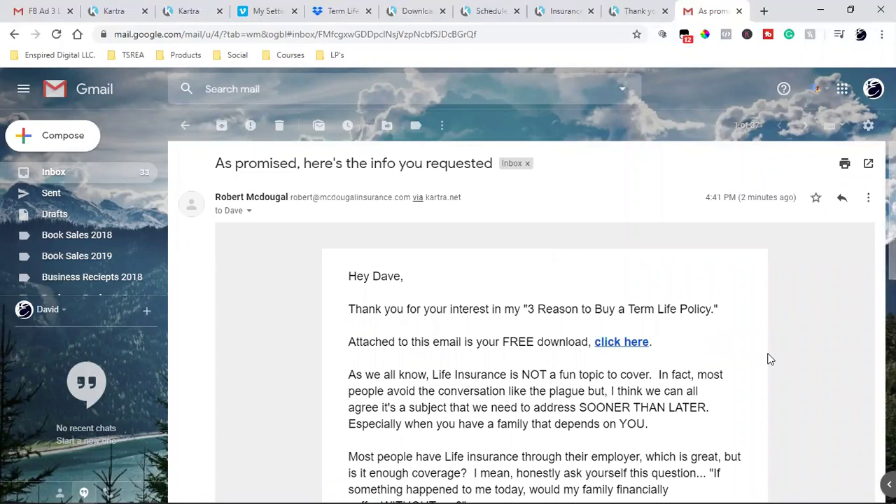
{"action": "scroll", "coordinate": [751, 343], "scroll_direction": "down", "scroll_amount": 2}
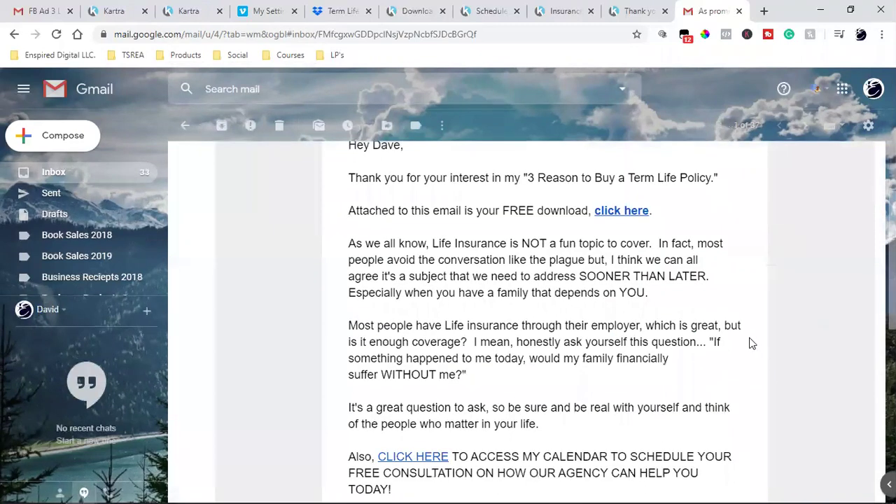
{"action": "left_click", "coordinate": [609, 212]}
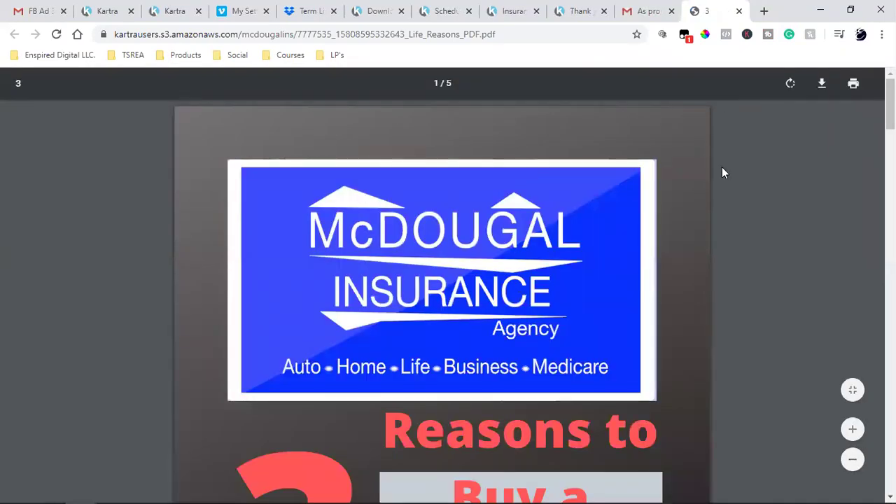
{"action": "key", "text": "ctrl+w"}
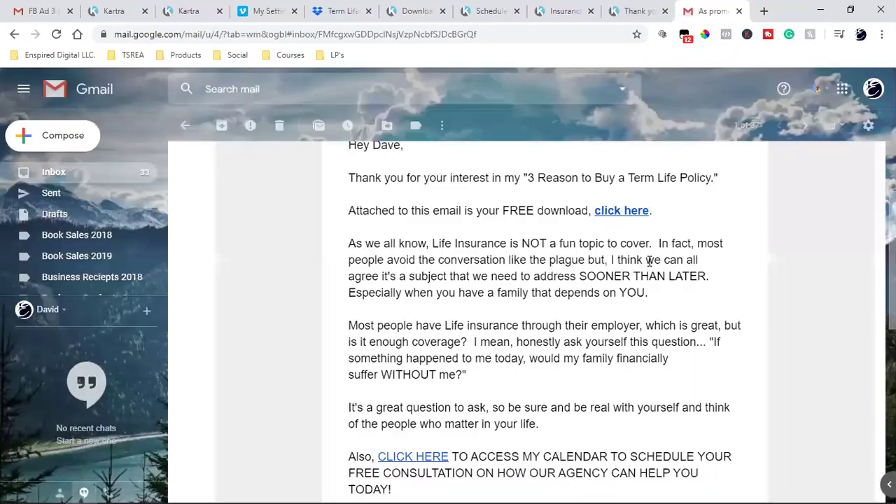
{"action": "scroll", "coordinate": [592, 338], "scroll_direction": "up", "scroll_amount": 2}
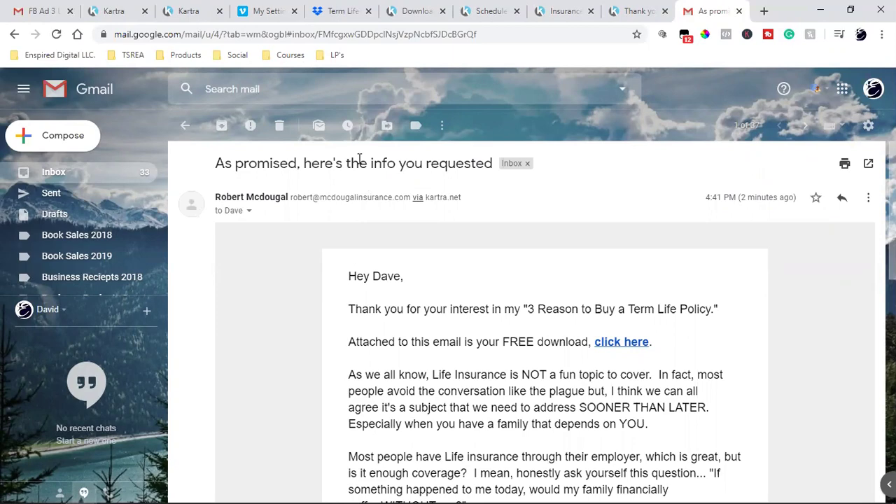
{"action": "scroll", "coordinate": [479, 364], "scroll_direction": "down", "scroll_amount": 4}
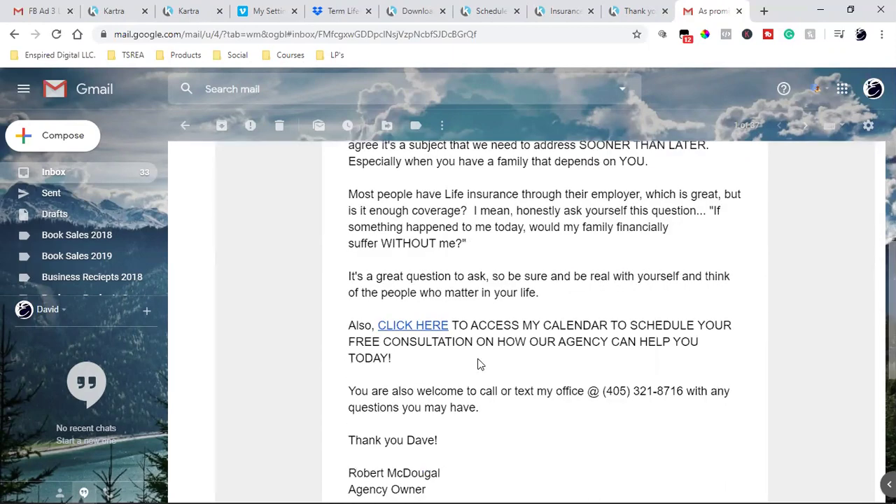
{"action": "scroll", "coordinate": [479, 364], "scroll_direction": "down", "scroll_amount": 2}
{"action": "scroll", "coordinate": [480, 366], "scroll_direction": "up", "scroll_amount": 7}
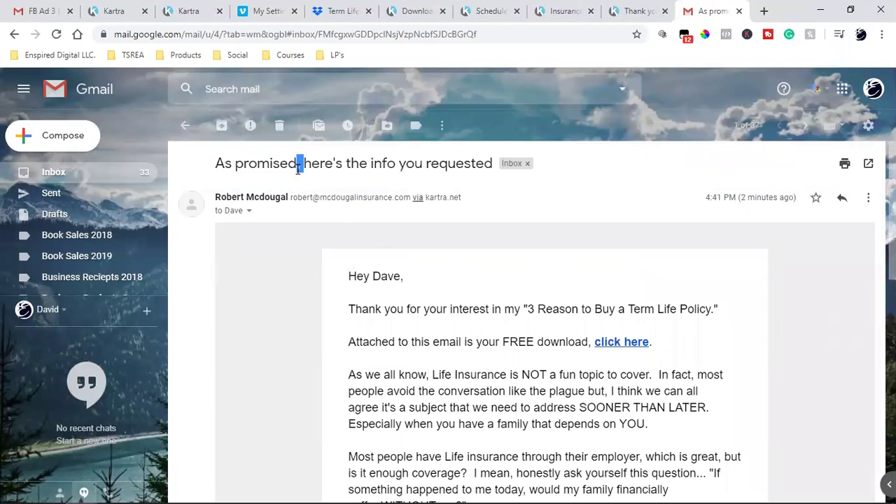
{"action": "triple_click", "coordinate": [297, 168]}
{"action": "double_click", "coordinate": [327, 164]}
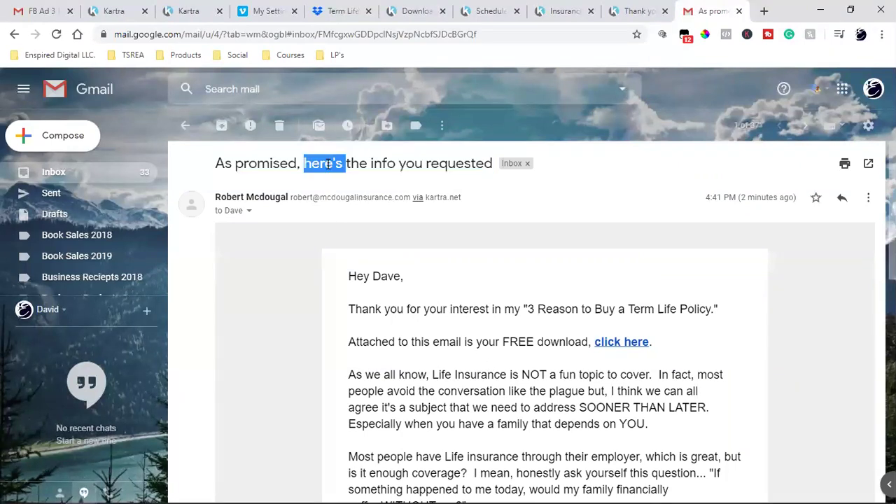
{"action": "double_click", "coordinate": [280, 165]}
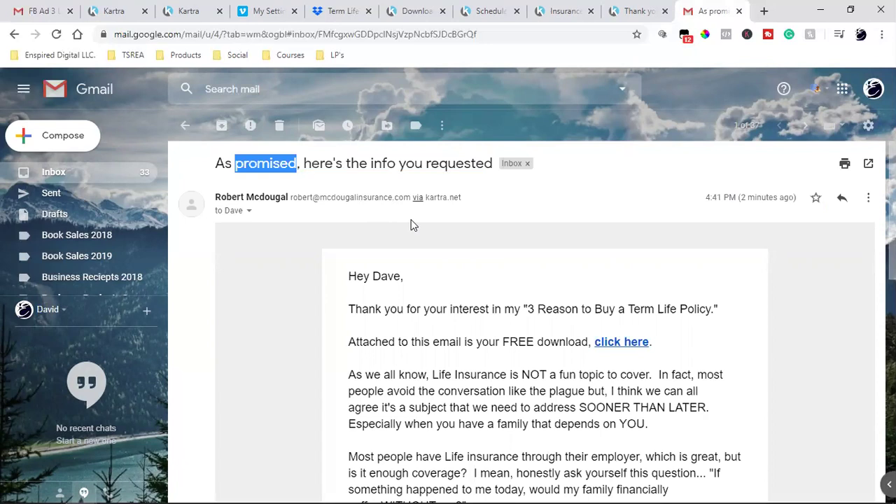
{"action": "left_click", "coordinate": [272, 170]}
{"action": "double_click", "coordinate": [273, 165]}
{"action": "scroll", "coordinate": [454, 335], "scroll_direction": "down", "scroll_amount": 4}
{"action": "scroll", "coordinate": [455, 335], "scroll_direction": "up", "scroll_amount": 4}
{"action": "scroll", "coordinate": [455, 335], "scroll_direction": "down", "scroll_amount": 2}
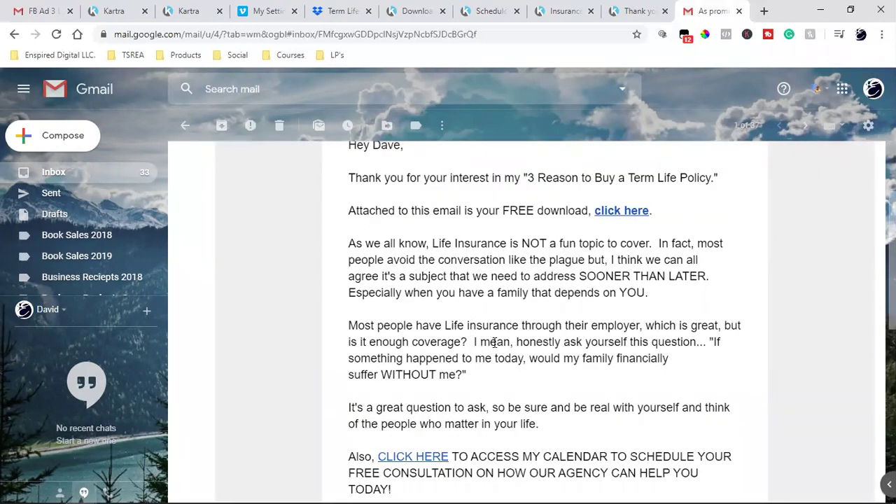
{"action": "scroll", "coordinate": [494, 342], "scroll_direction": "down", "scroll_amount": 4}
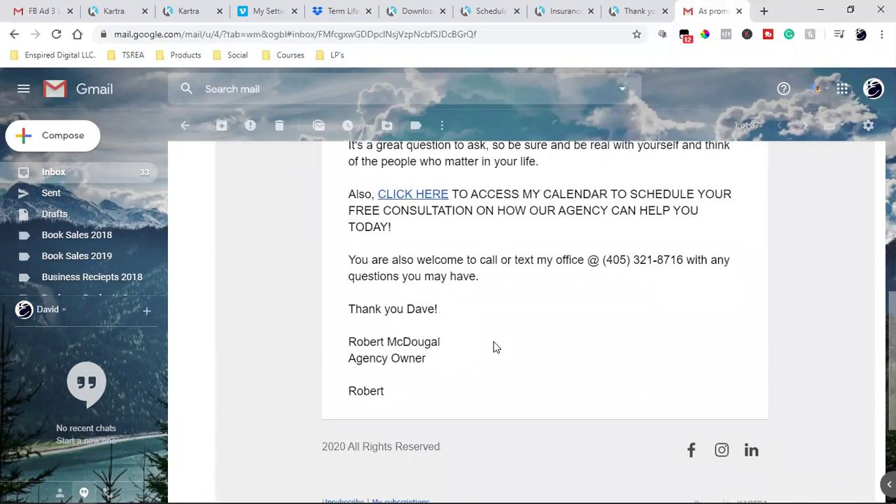
{"action": "scroll", "coordinate": [494, 348], "scroll_direction": "up", "scroll_amount": 5}
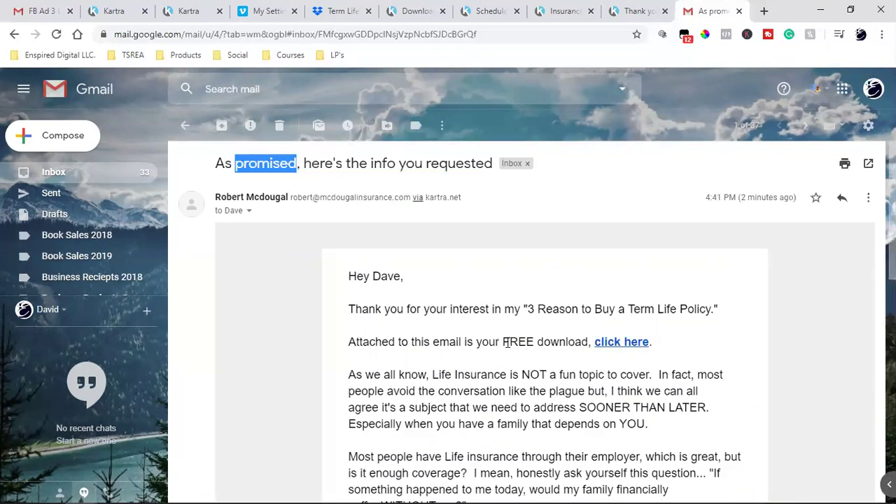
{"action": "left_click", "coordinate": [490, 250]}
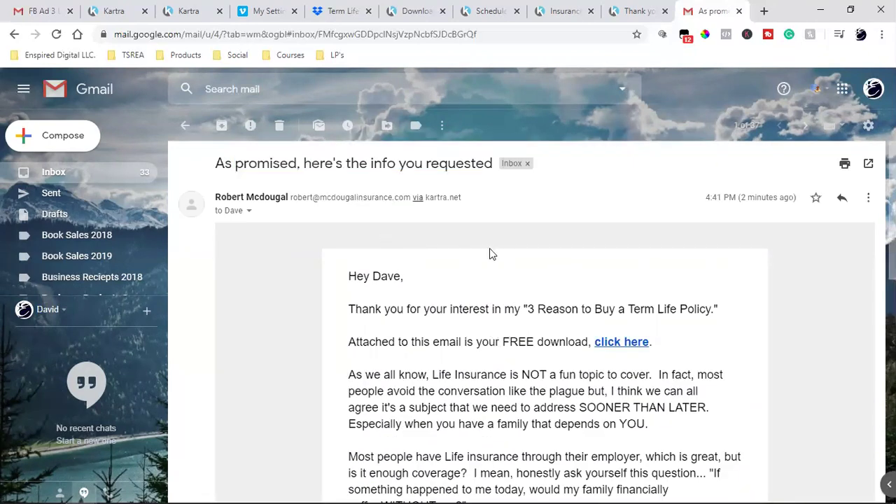
{"action": "left_click", "coordinate": [199, 12]}
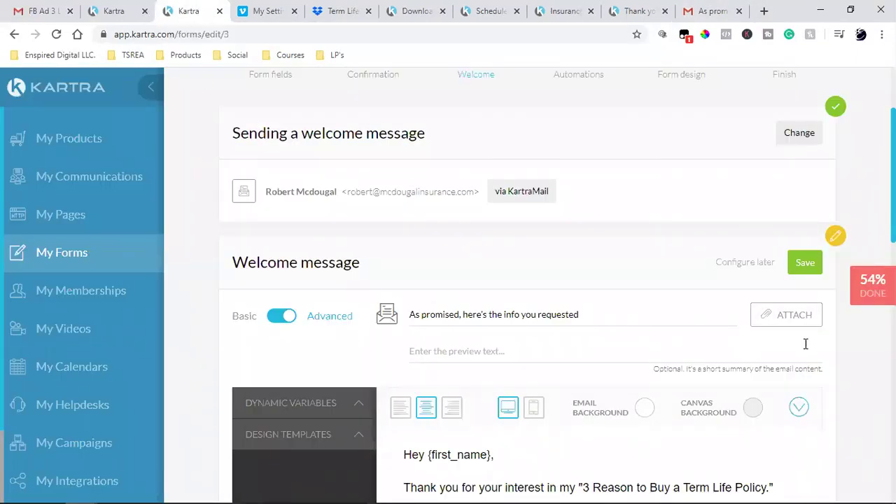
Change the welcome email subject to '{first_name}, here's the info you requested'.
{"action": "scroll", "coordinate": [805, 349], "scroll_direction": "down", "scroll_amount": 2}
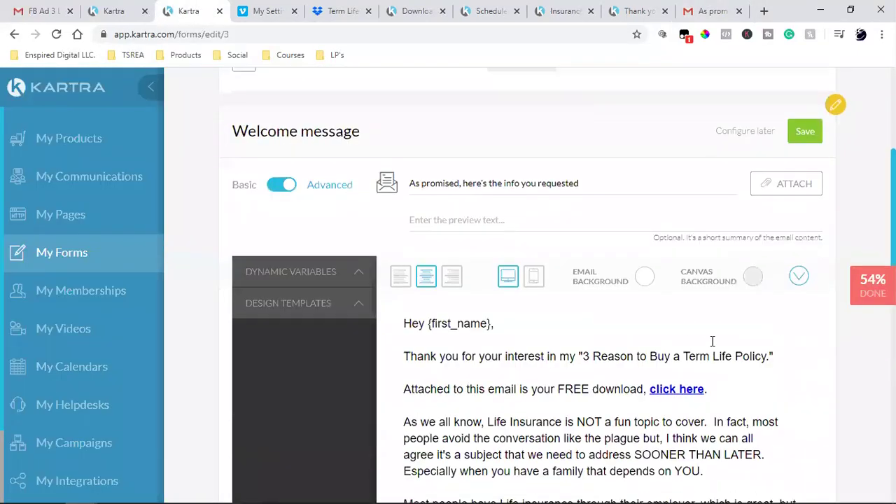
{"action": "left_click", "coordinate": [460, 184]}
{"action": "type", "text": ","}
{"action": "key", "text": "BackSpace"}
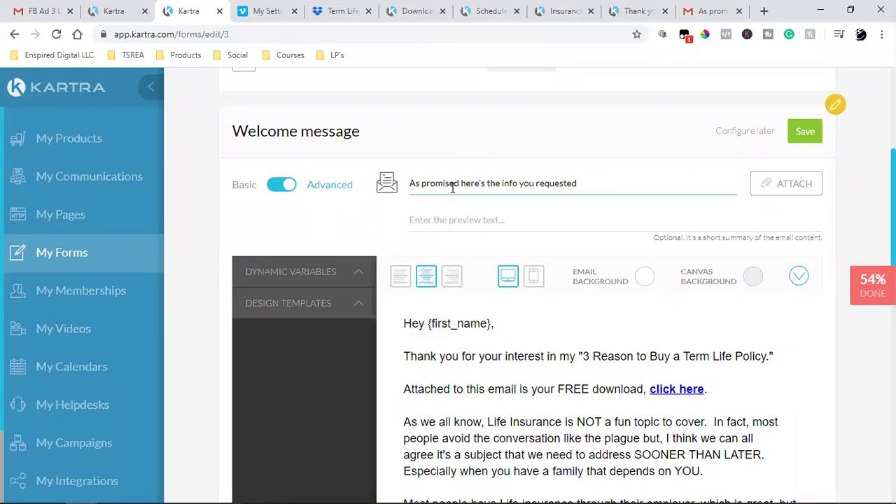
{"action": "key", "text": "BackSpace"}
{"action": "key", "text": "BackSpace"}
{"action": "key", "text": "BackSpace"}
{"action": "key", "text": "BackSpace"}
{"action": "key", "text": "BackSpace"}
{"action": "key", "text": "BackSpace"}
{"action": "key", "text": "BackSpace"}
{"action": "key", "text": "BackSpace"}
{"action": "key", "text": "BackSpace"}
{"action": "key", "text": "BackSpace"}
{"action": "key", "text": "BackSpace"}
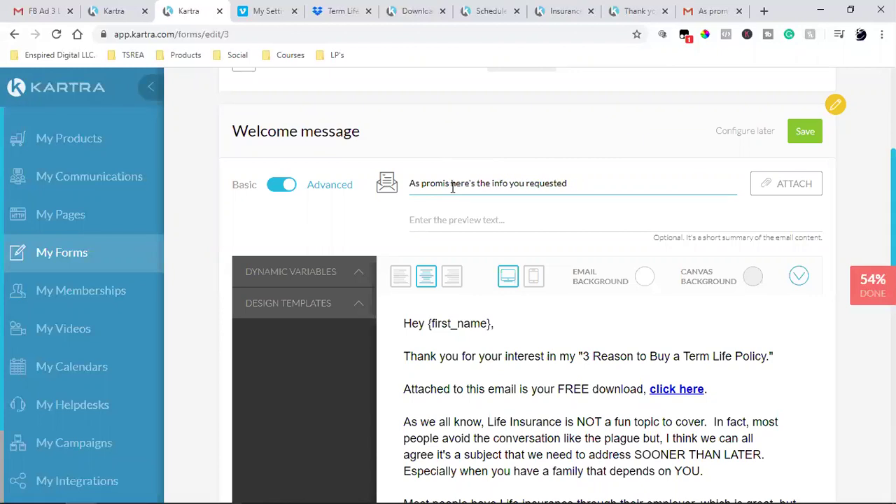
{"action": "left_click", "coordinate": [319, 273]}
{"action": "left_click", "coordinate": [277, 320]}
{"action": "right_click", "coordinate": [285, 324]}
{"action": "left_click", "coordinate": [303, 336]}
{"action": "left_click", "coordinate": [413, 186]}
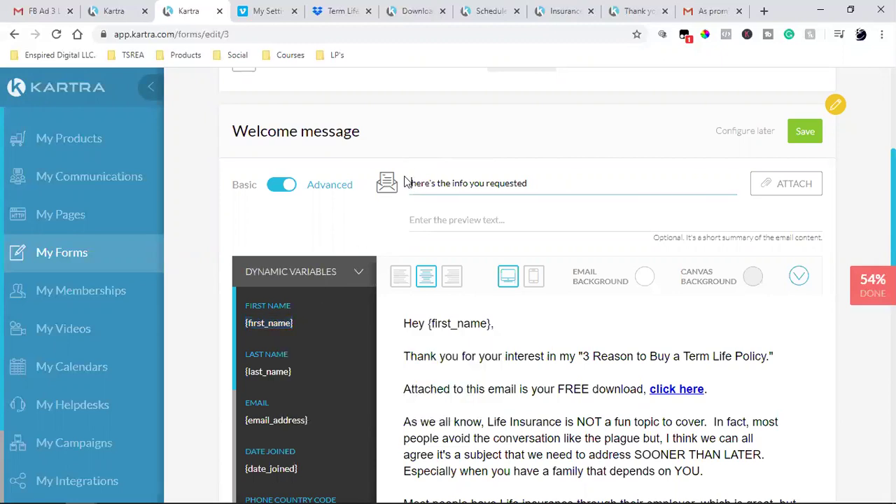
{"action": "key", "text": "ctrl+v"}
{"action": "type", "text": ","}
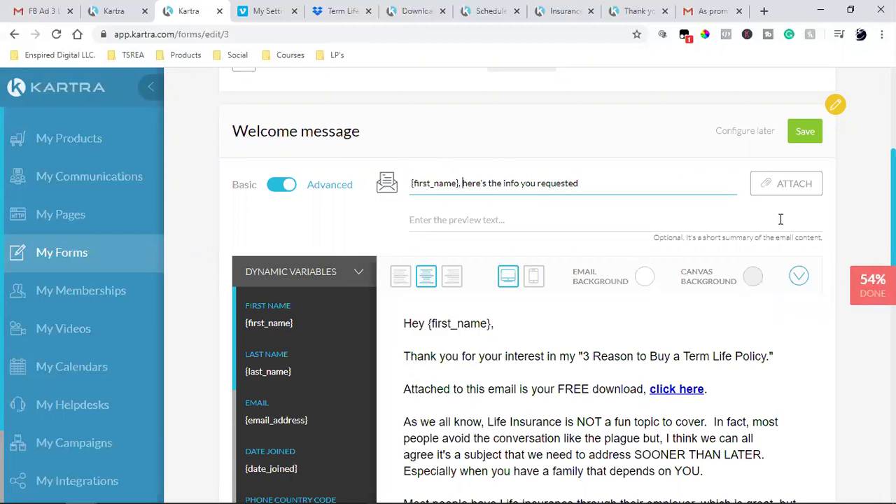
Start a test send of the welcome email and enter the recipient e-mail address.
{"action": "scroll", "coordinate": [632, 371], "scroll_direction": "down", "scroll_amount": 12}
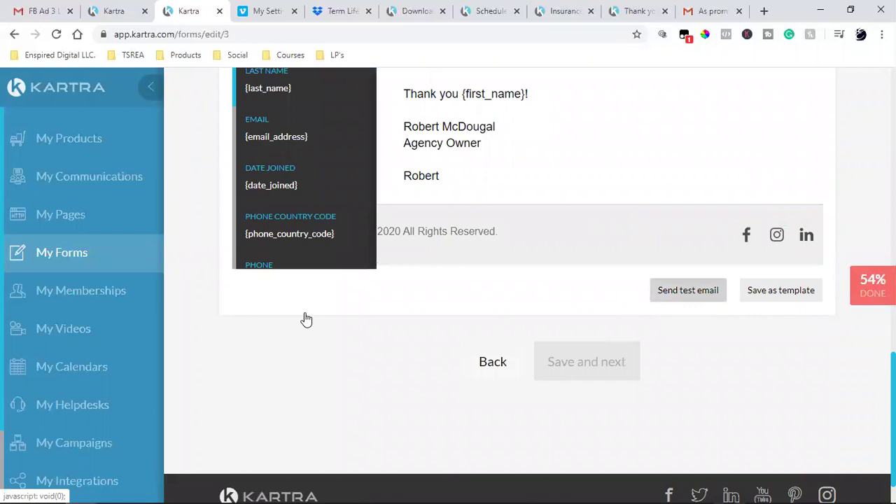
{"action": "left_click", "coordinate": [688, 289]}
{"action": "left_click", "coordinate": [423, 198]}
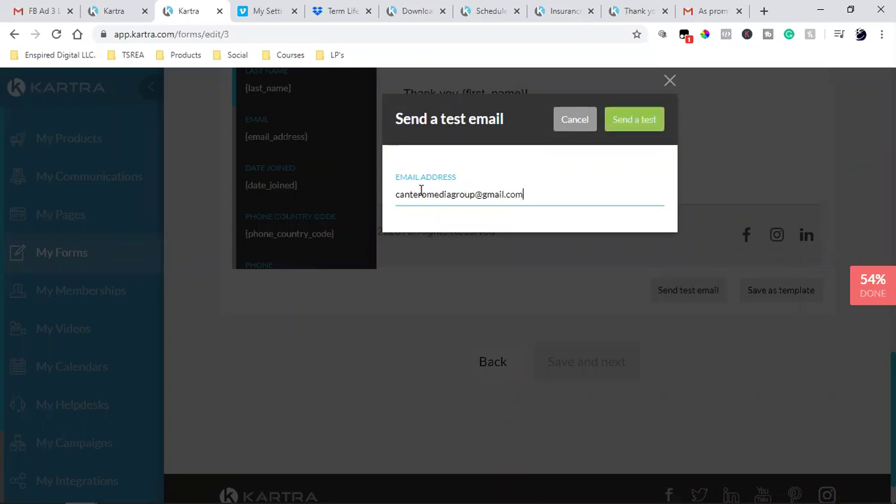
Send the test, trash the old welcome email and open 'TEST, here's the info you requested' in Gmail.
{"action": "left_click", "coordinate": [624, 128]}
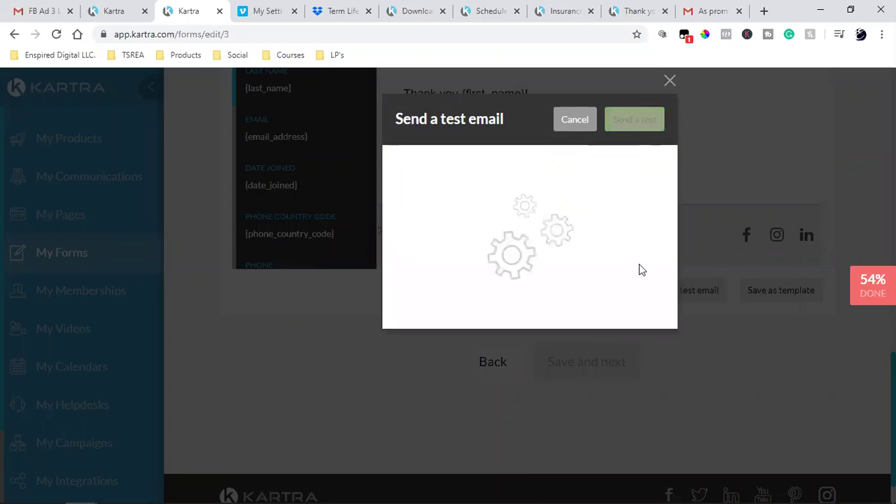
{"action": "left_click", "coordinate": [690, 7]}
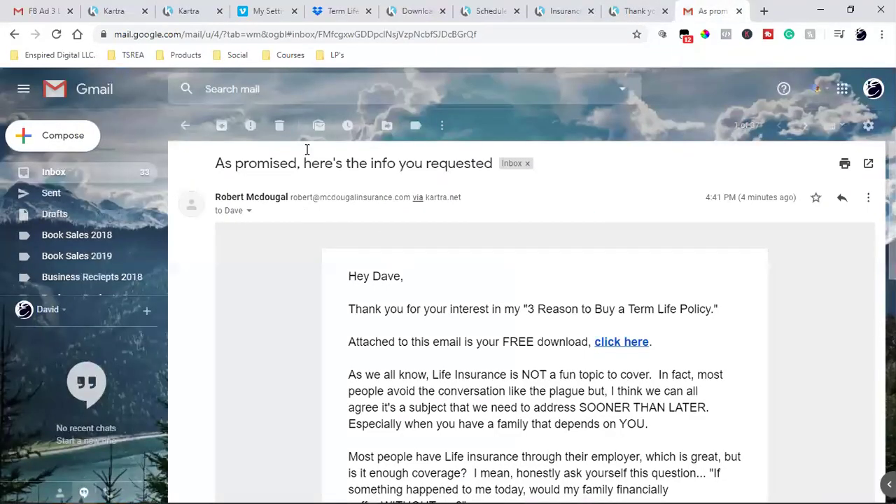
{"action": "left_click", "coordinate": [279, 133]}
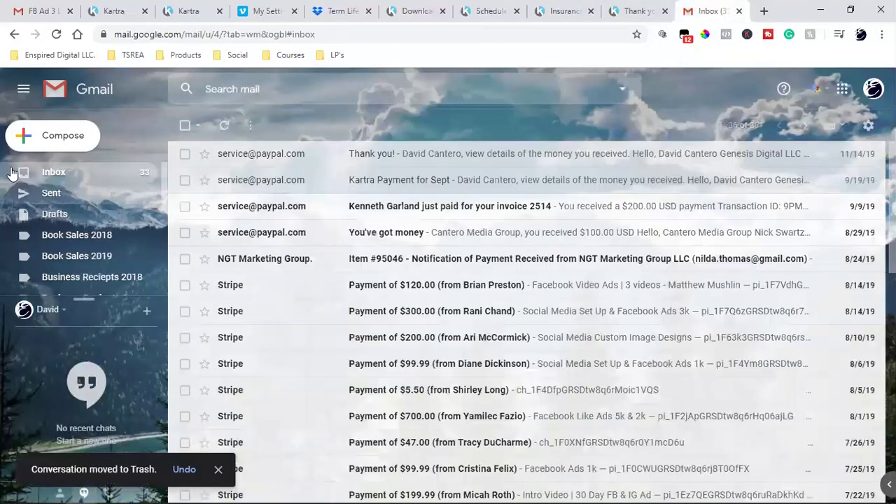
{"action": "left_click", "coordinate": [67, 175]}
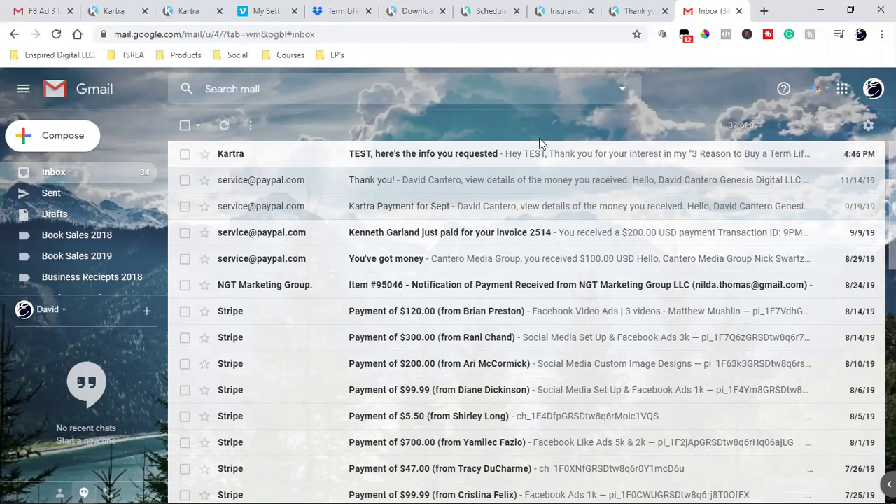
{"action": "left_click", "coordinate": [528, 157]}
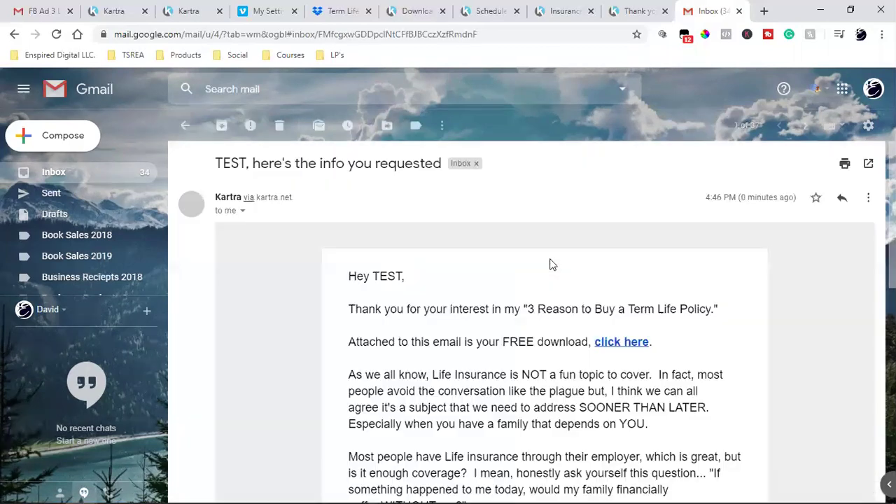
{"action": "scroll", "coordinate": [551, 262], "scroll_direction": "down", "scroll_amount": 4}
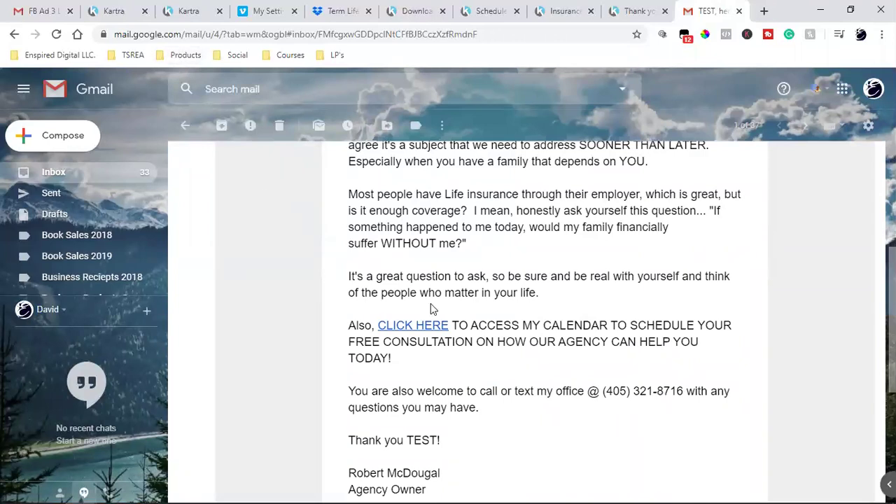
Check the form editor, calendar and thank-you tabs, then return to the incognito Schedule Call window.
{"action": "left_click", "coordinate": [198, 6]}
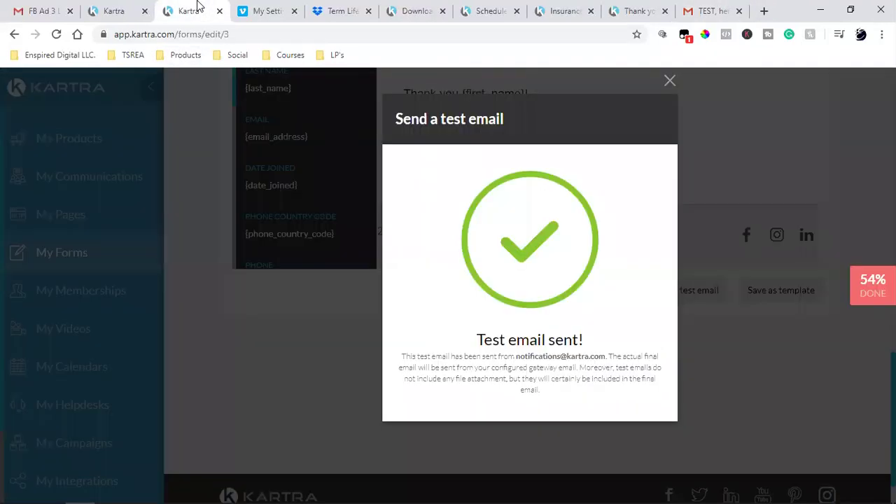
{"action": "left_click", "coordinate": [555, 8]}
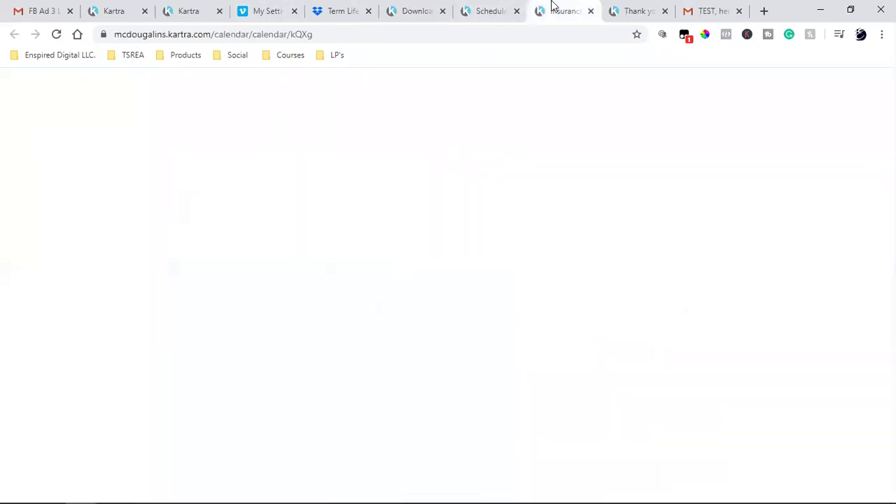
{"action": "left_click", "coordinate": [623, 6]}
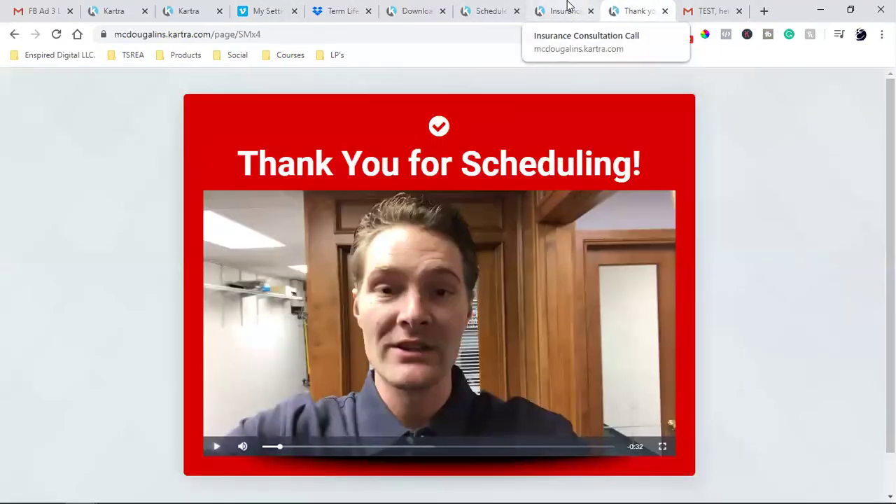
{"action": "left_click", "coordinate": [584, 20]}
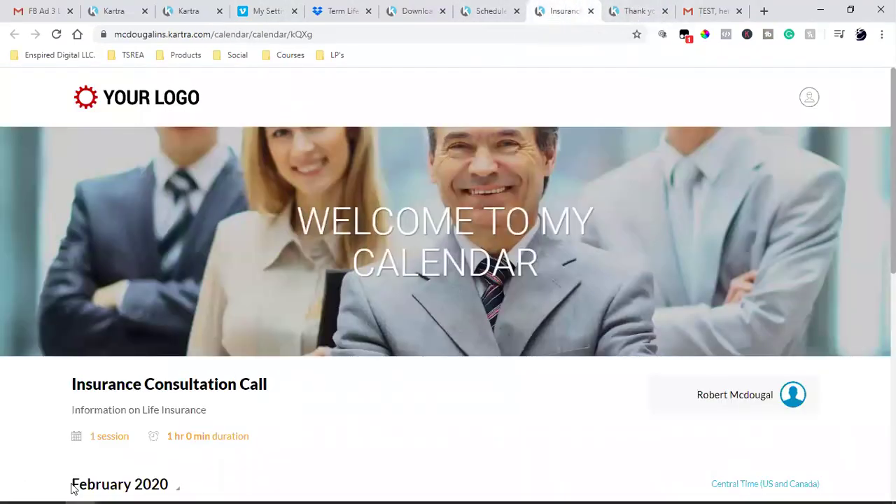
{"action": "mouse_move", "coordinate": [81, 490]}
{"action": "left_click", "coordinate": [208, 462]}
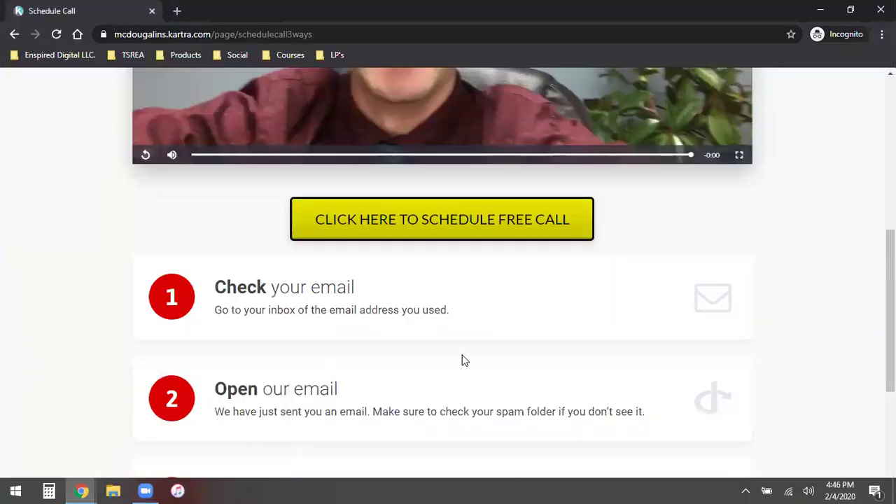
Book the Wed 5 Feb 2020 9:00 am Eastern Time slot with a corrected e-mail and submit.
{"action": "left_click", "coordinate": [456, 222]}
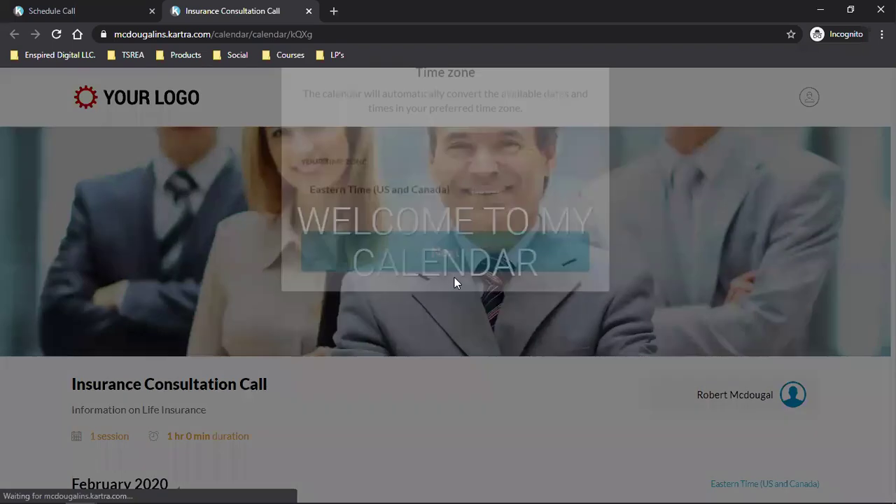
{"action": "left_click", "coordinate": [370, 314]}
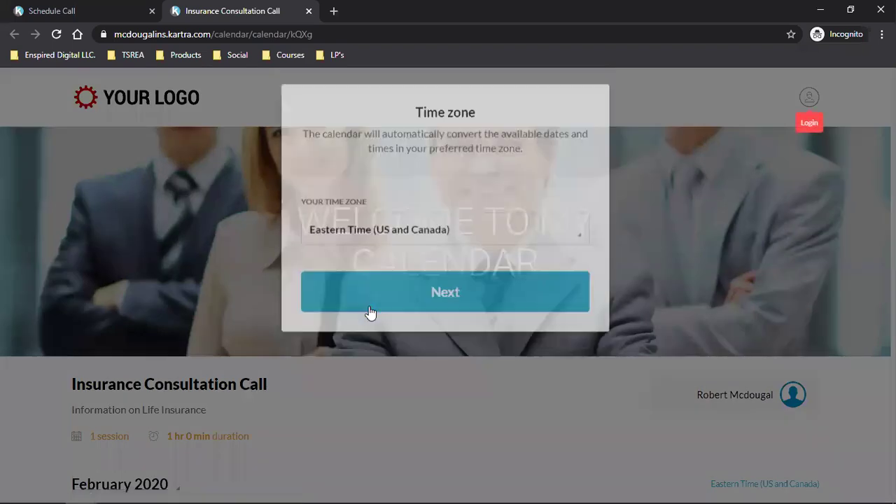
{"action": "scroll", "coordinate": [588, 282], "scroll_direction": "down", "scroll_amount": 5}
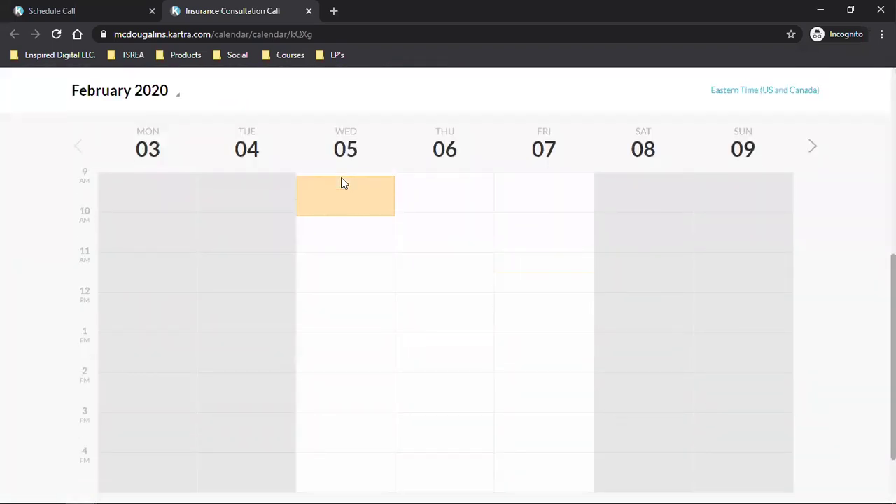
{"action": "left_click", "coordinate": [362, 190]}
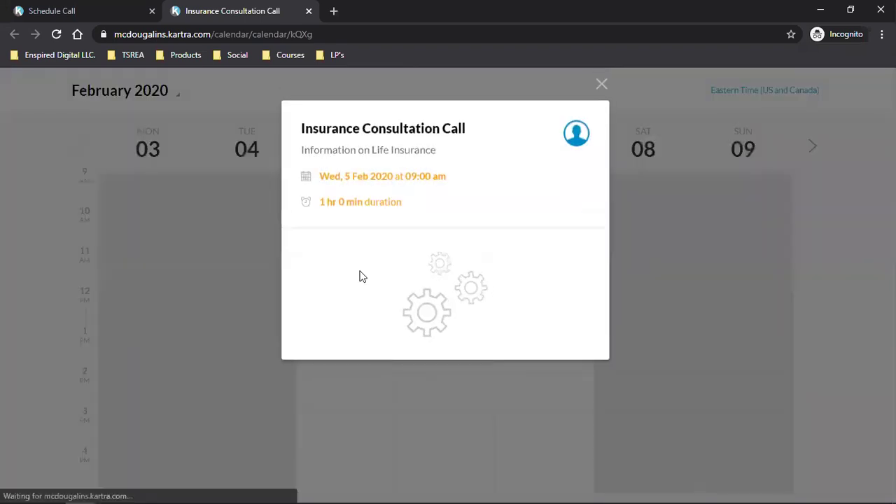
{"action": "left_click", "coordinate": [428, 343]}
{"action": "key", "text": "BackSpace"}
{"action": "key", "text": "BackSpace"}
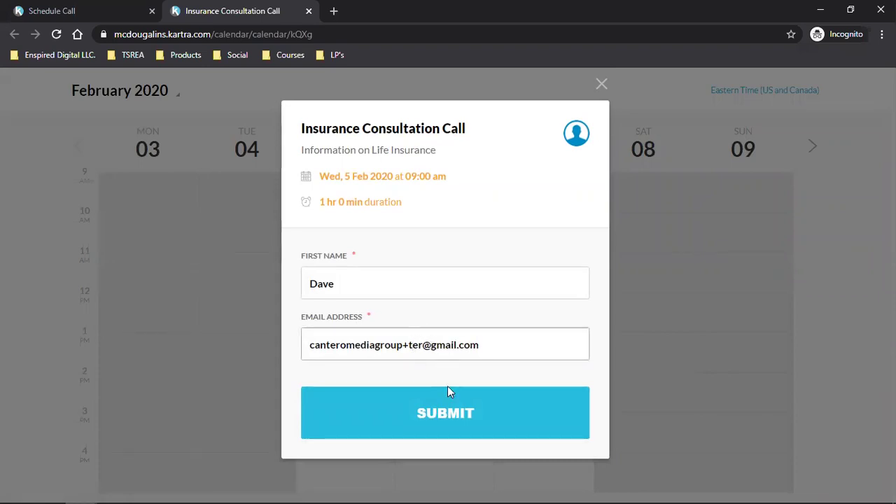
{"action": "left_click", "coordinate": [480, 424]}
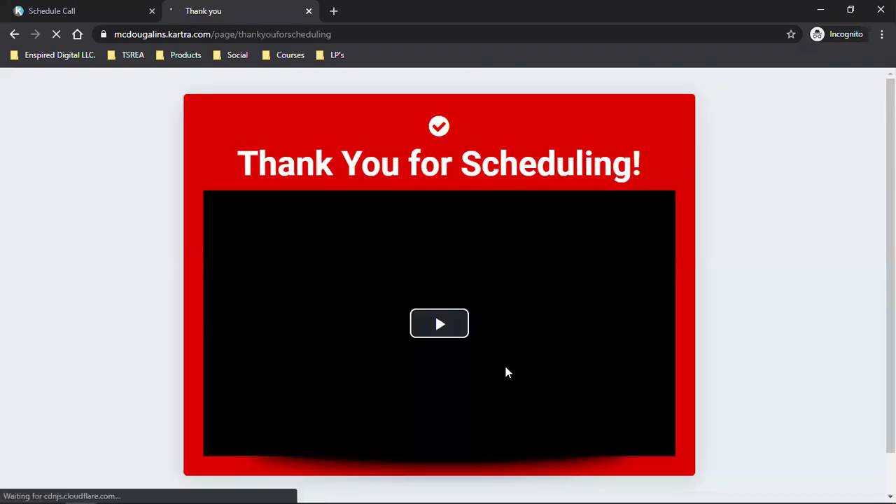
Play the Thank You for Scheduling video to the end, then return to the Insurance Consultation calendar window.
{"action": "left_click", "coordinate": [431, 325]}
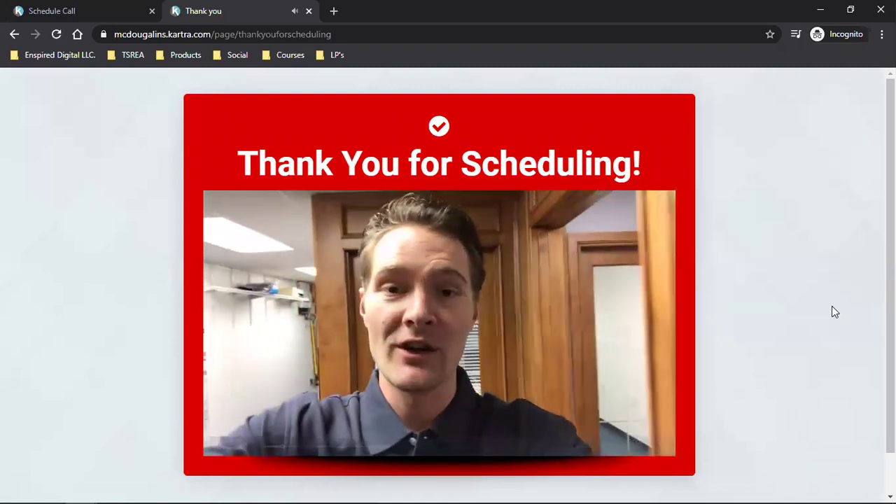
{"action": "key", "text": "XF86AudioRaiseVolume"}
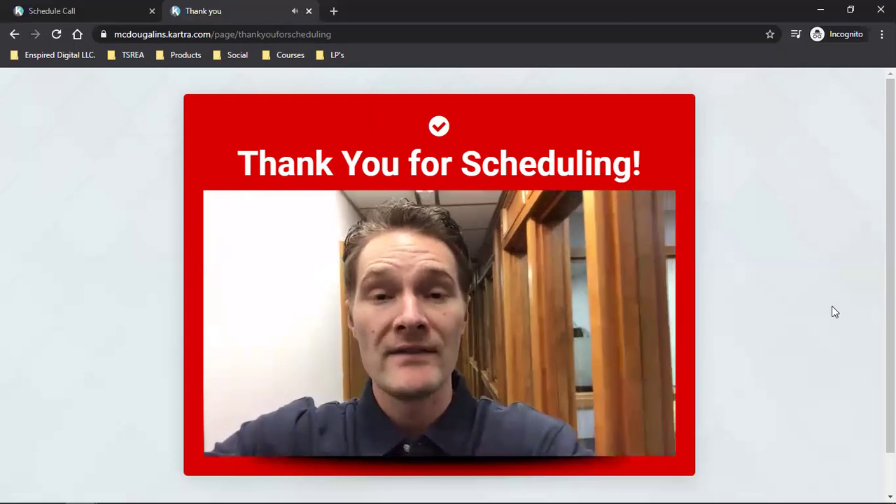
{"action": "scroll", "coordinate": [832, 307], "scroll_direction": "down", "scroll_amount": 2}
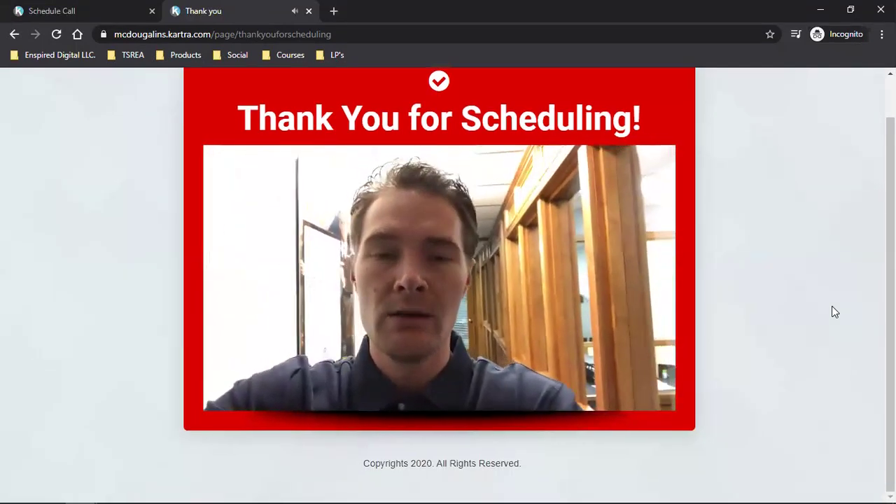
{"action": "mouse_move", "coordinate": [560, 308]}
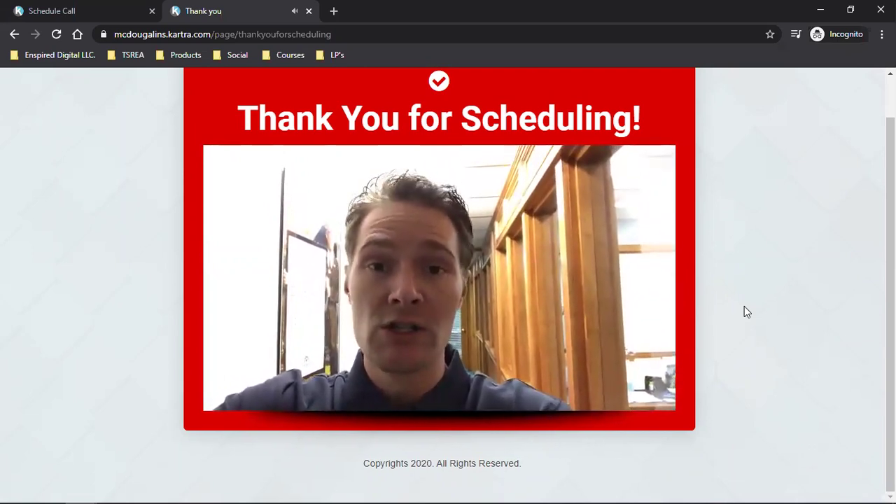
{"action": "scroll", "coordinate": [744, 308], "scroll_direction": "up", "scroll_amount": 1}
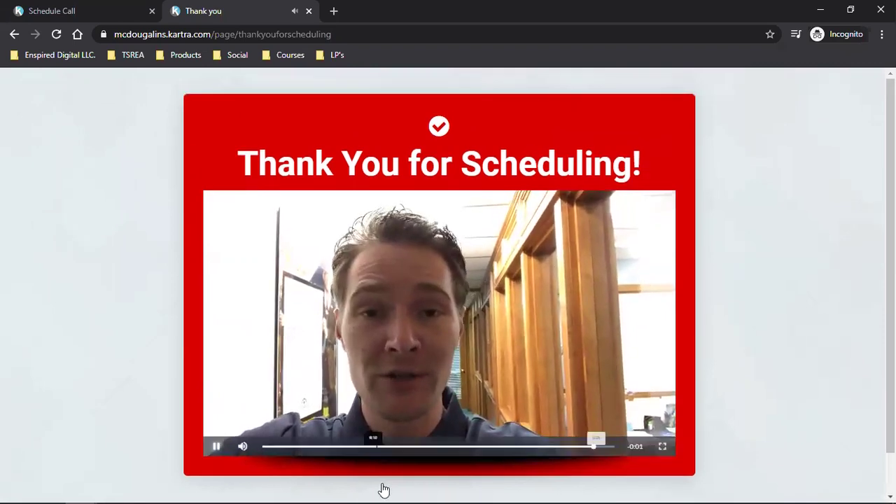
{"action": "mouse_move", "coordinate": [81, 491]}
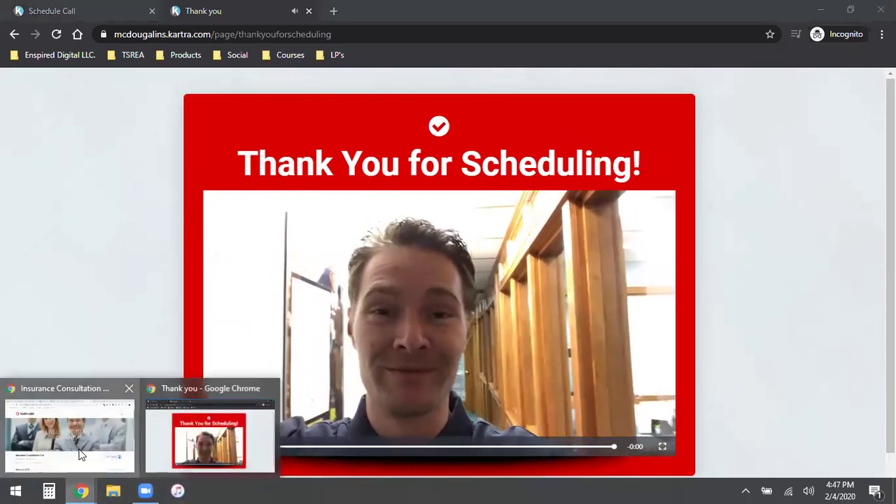
{"action": "left_click", "coordinate": [80, 455]}
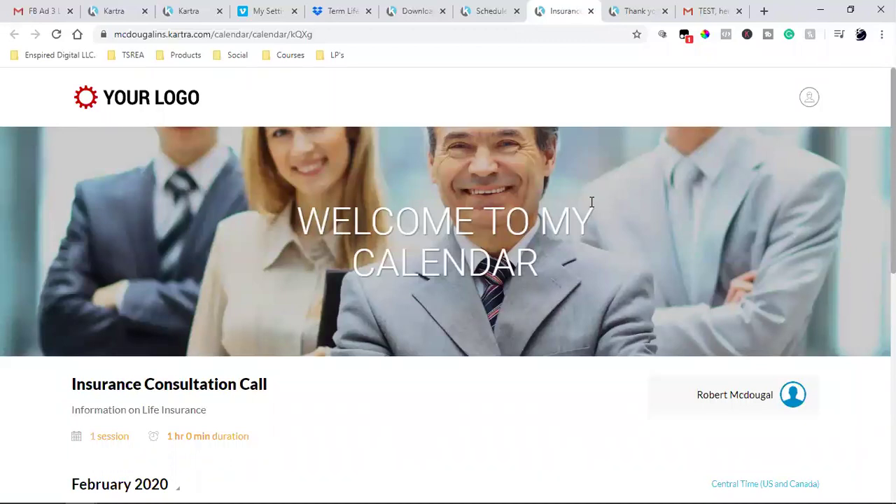
Dismiss the test-email confirmation and save the welcome email.
{"action": "left_click", "coordinate": [192, 10]}
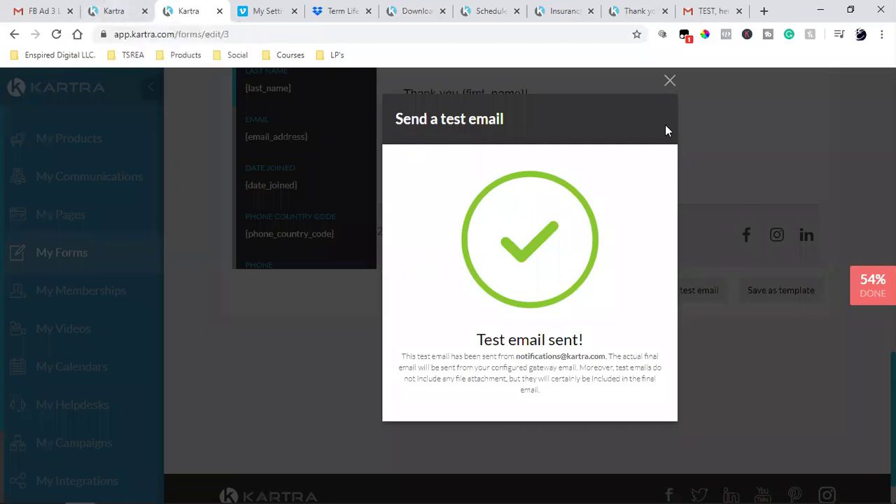
{"action": "left_click", "coordinate": [668, 85]}
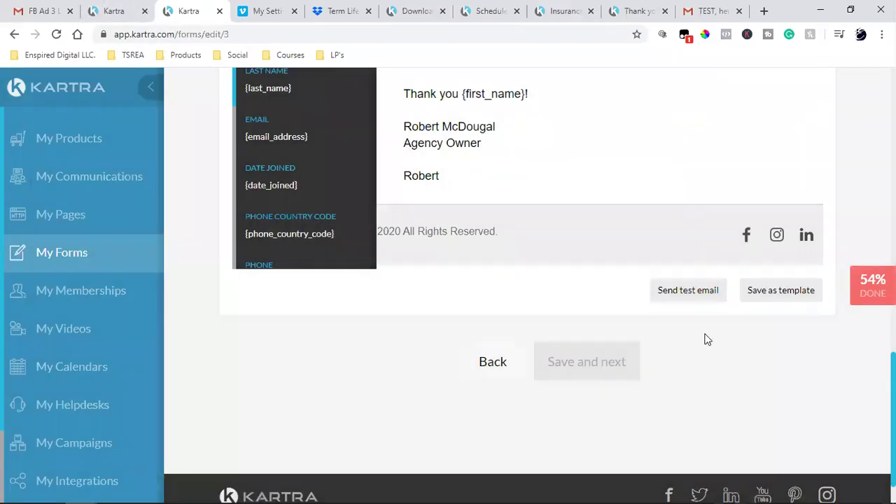
{"action": "scroll", "coordinate": [678, 273], "scroll_direction": "up", "scroll_amount": 8}
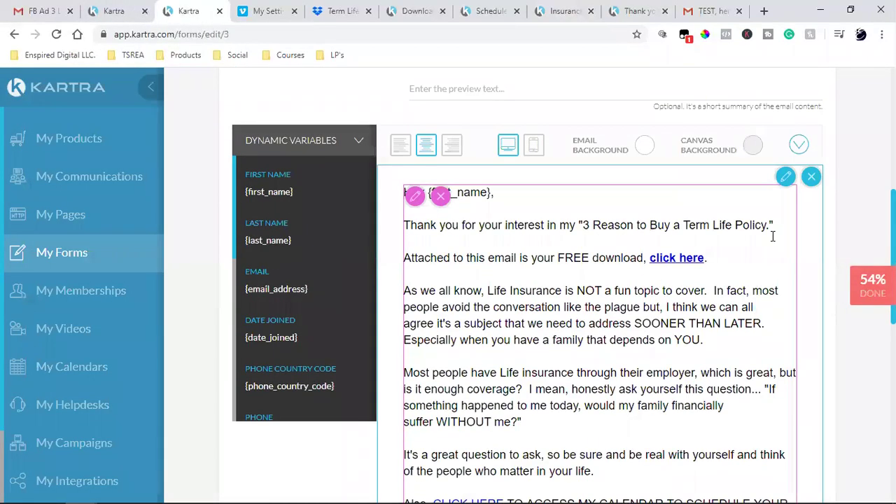
{"action": "scroll", "coordinate": [803, 264], "scroll_direction": "up", "scroll_amount": 2}
{"action": "left_click", "coordinate": [805, 131]}
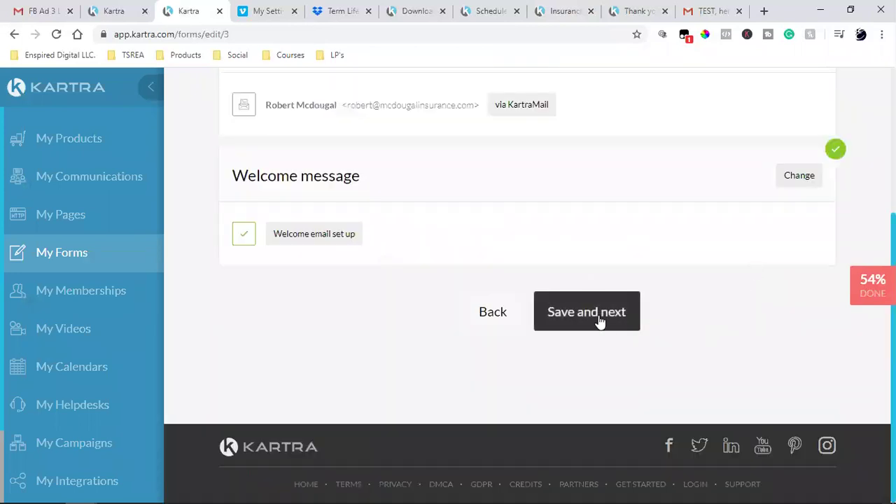
Step through Automations and Form design to finish the Free Download 3 Ways form.
{"action": "left_click", "coordinate": [599, 317]}
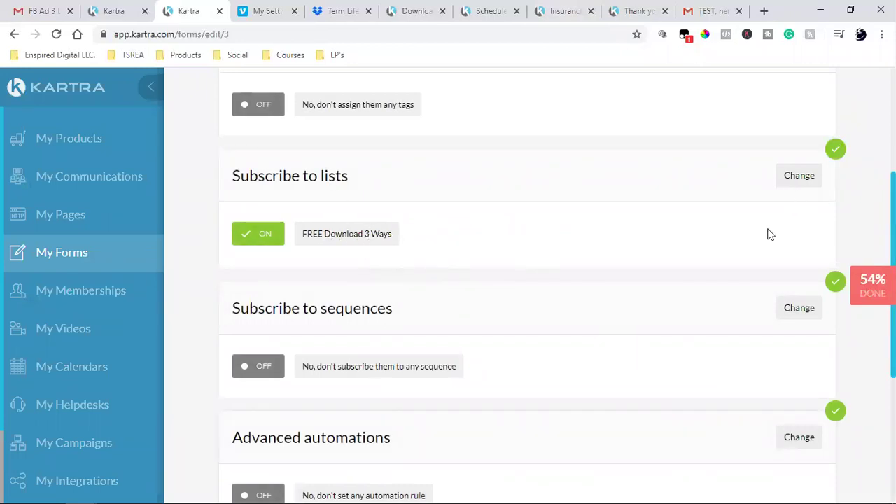
{"action": "scroll", "coordinate": [586, 332], "scroll_direction": "down", "scroll_amount": 4}
{"action": "left_click", "coordinate": [591, 326]}
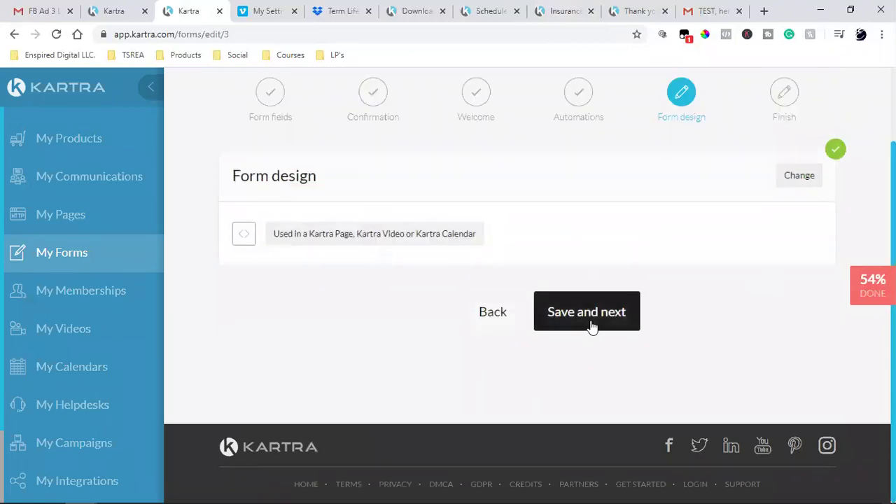
{"action": "left_click", "coordinate": [592, 320]}
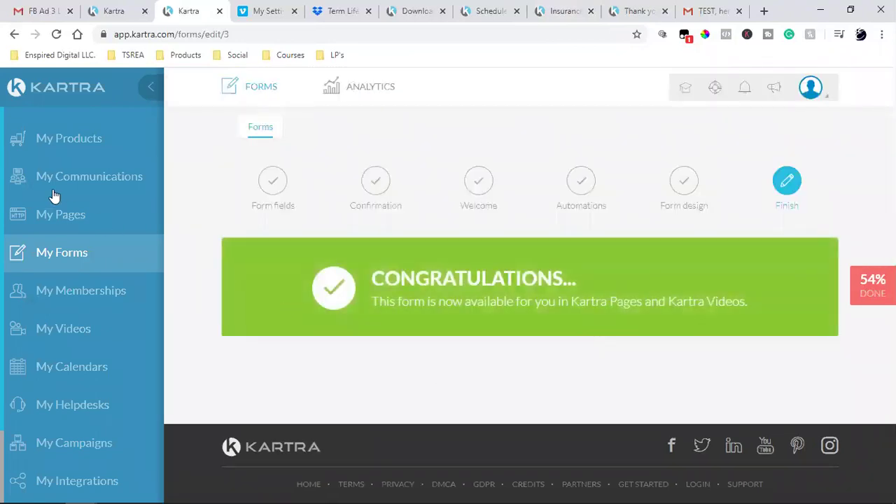
{"action": "left_click", "coordinate": [83, 181]}
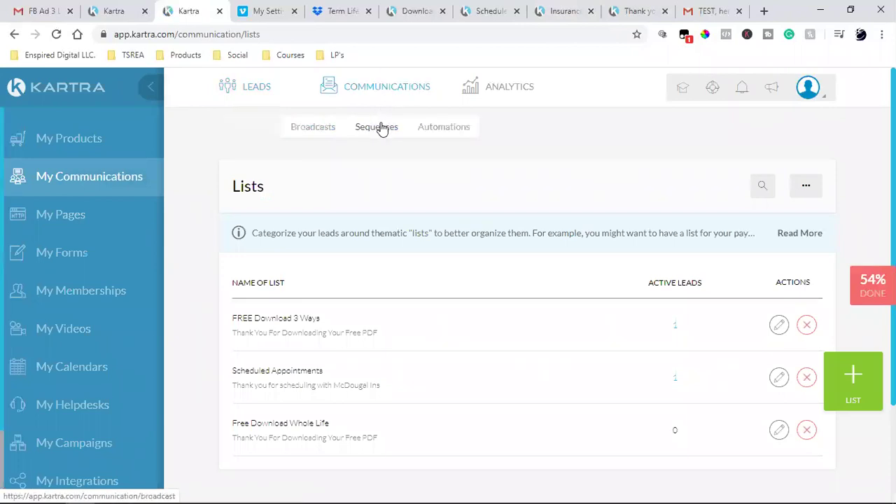
Open the 3 Ways Opt-Ins sequence in the sequence builder.
{"action": "left_click", "coordinate": [380, 124]}
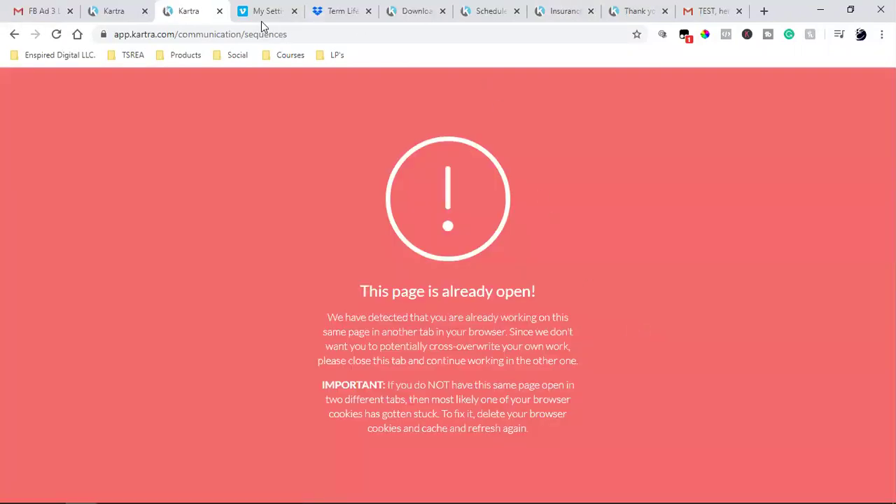
{"action": "left_click", "coordinate": [220, 11]}
{"action": "left_click", "coordinate": [115, 10]}
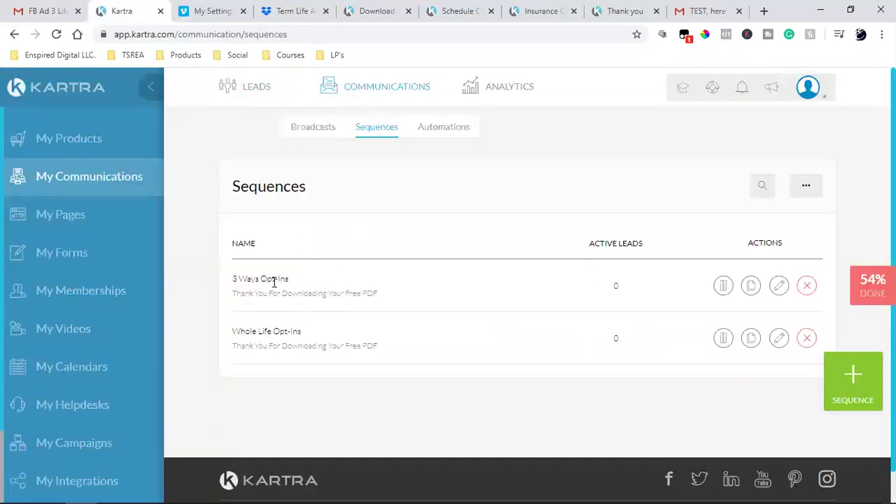
{"action": "left_click", "coordinate": [779, 285]}
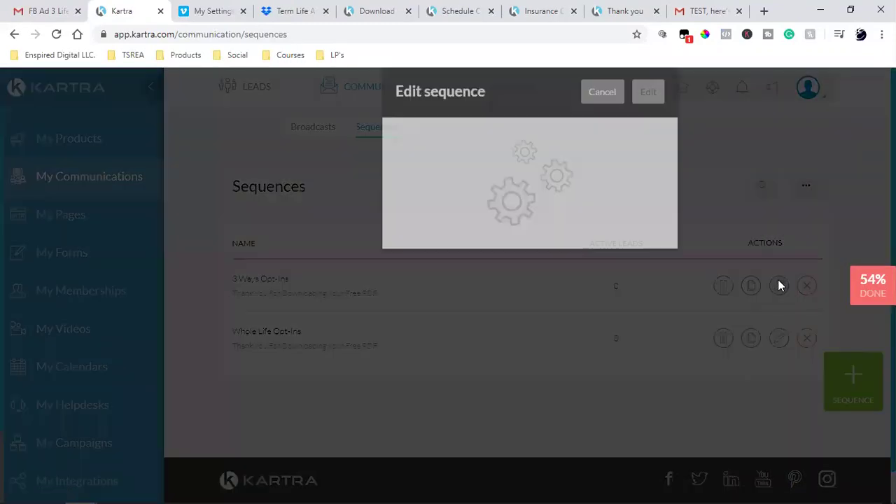
{"action": "left_click", "coordinate": [648, 121]}
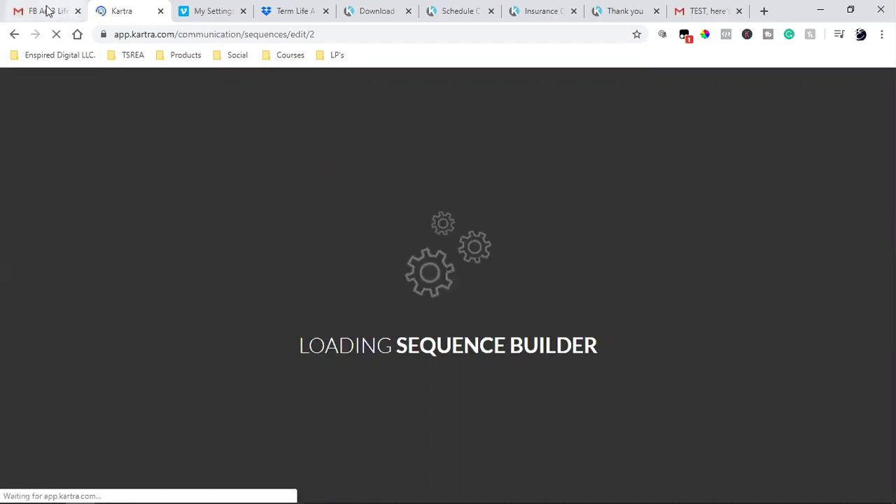
{"action": "key", "text": "ctrl+1"}
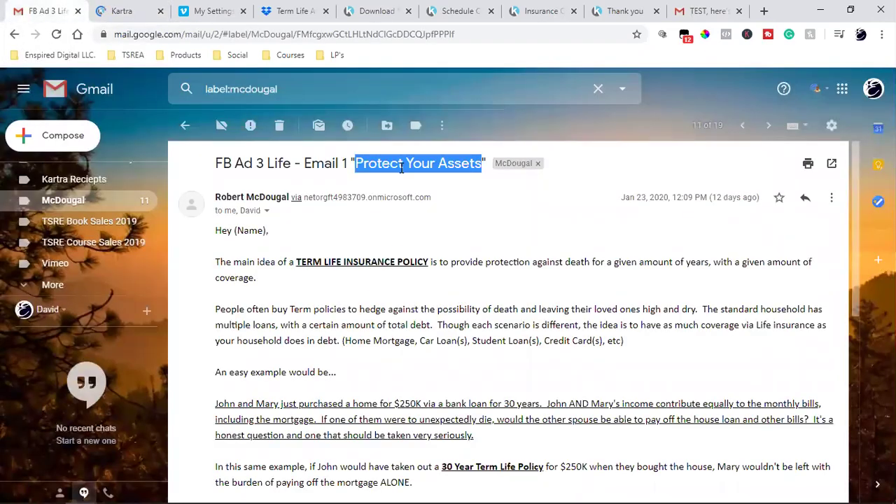
{"action": "left_click", "coordinate": [124, 7]}
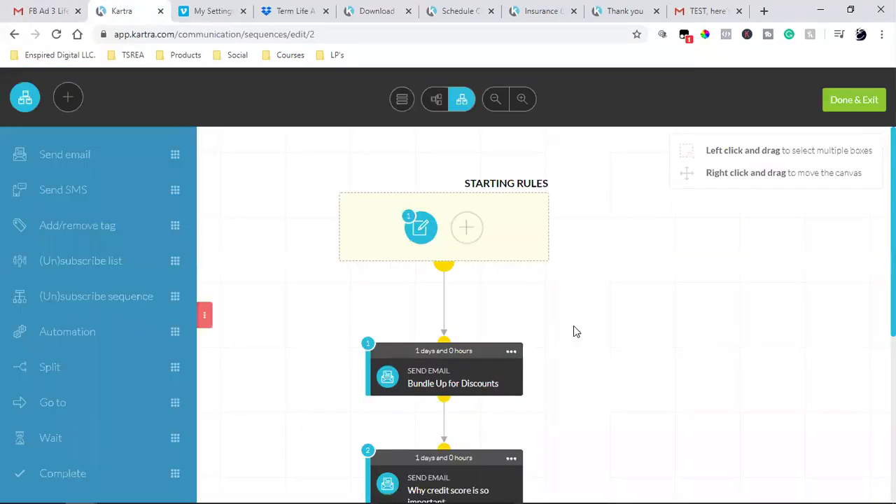
Verify the starting rule is the Free Download 3 Ways form, save it and exit the builder.
{"action": "mouse_move", "coordinate": [439, 222]}
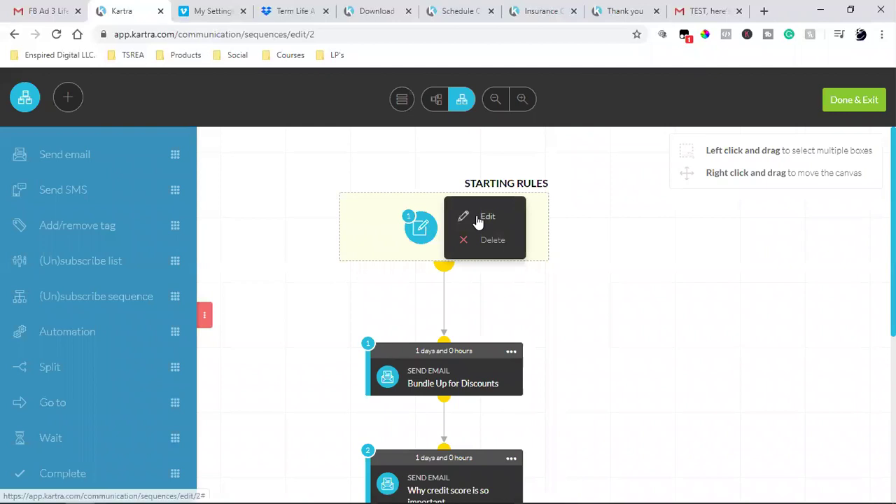
{"action": "left_click", "coordinate": [475, 218]}
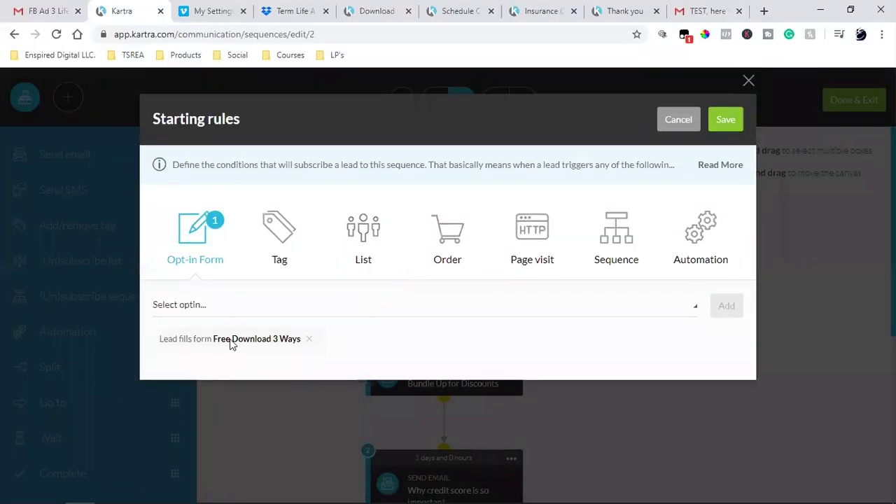
{"action": "left_click", "coordinate": [738, 116]}
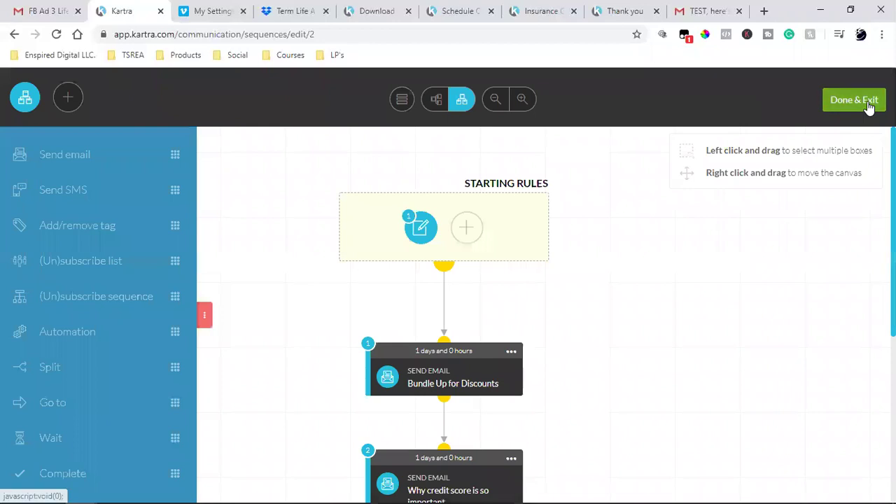
{"action": "left_click", "coordinate": [869, 106]}
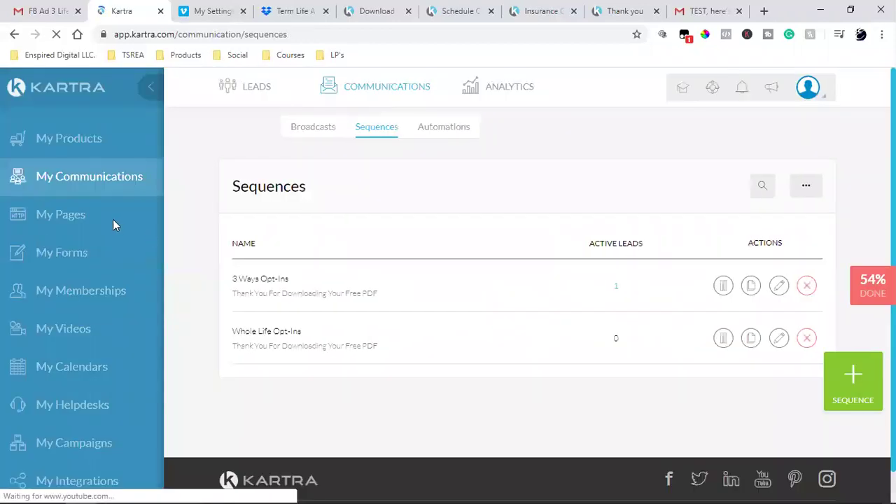
{"action": "left_click", "coordinate": [70, 219]}
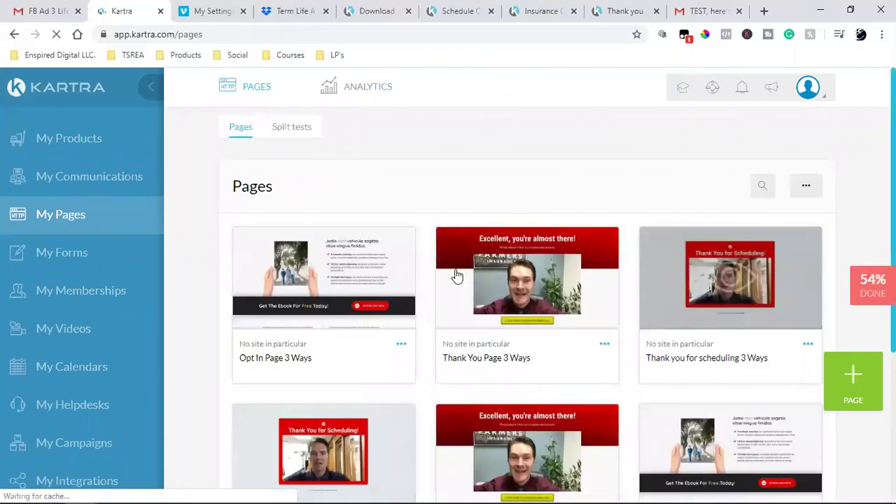
Filter the pages to the 3 Ways category and review the Opt In Page 3 Ways and Thank You Page 3 Ways titles.
{"action": "left_click", "coordinate": [657, 194]}
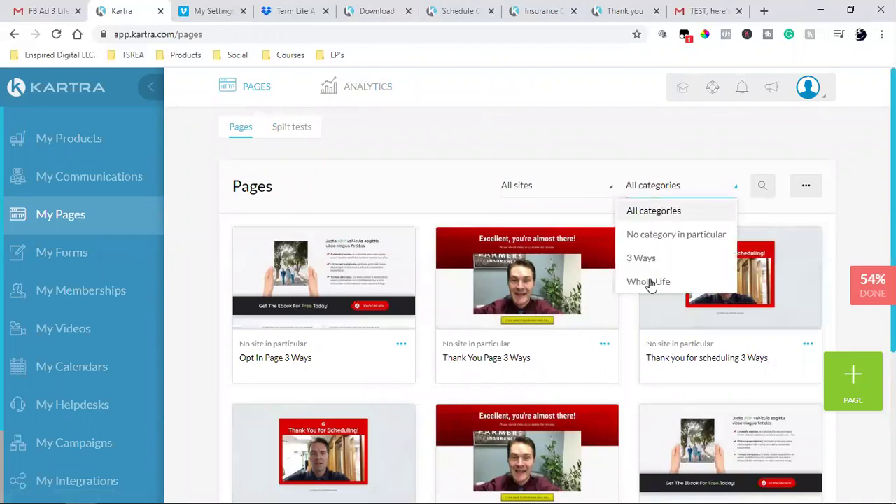
{"action": "left_click", "coordinate": [641, 259]}
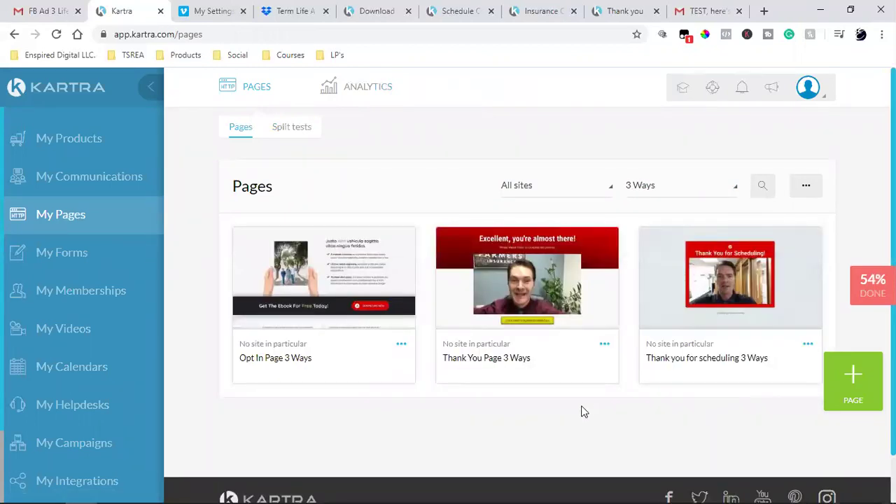
{"action": "triple_click", "coordinate": [253, 360]}
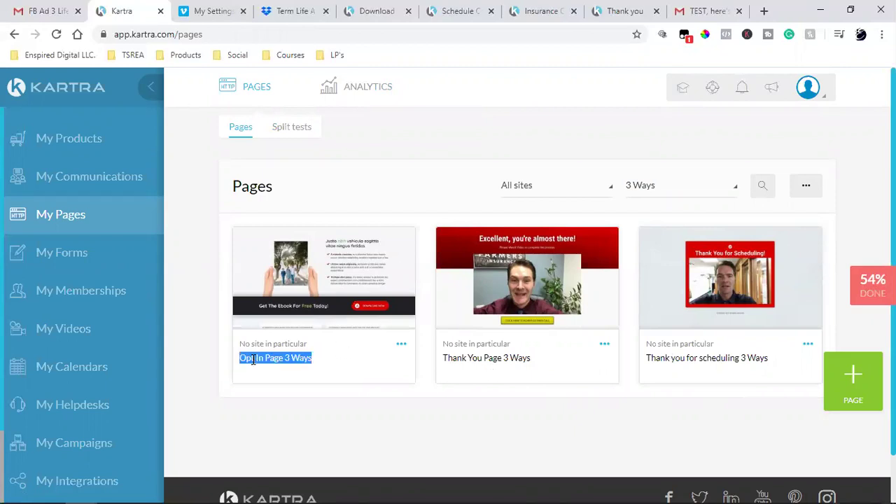
{"action": "triple_click", "coordinate": [482, 358]}
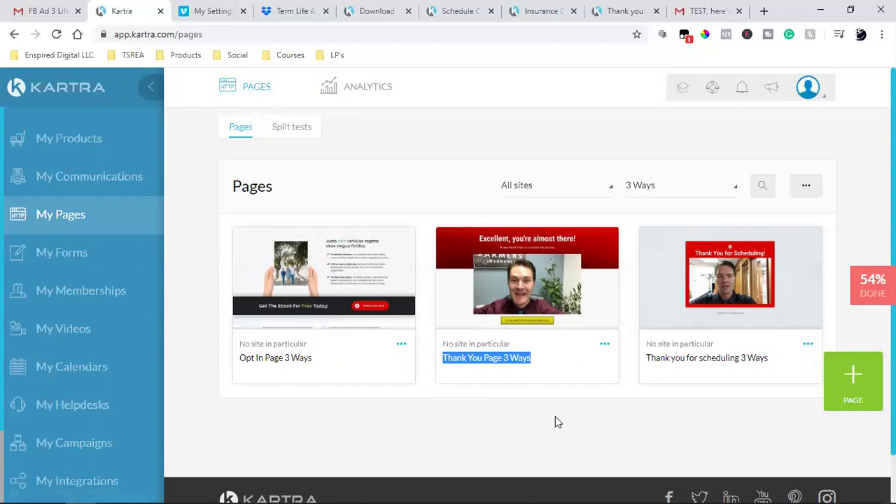
{"action": "mouse_move", "coordinate": [747, 297]}
{"action": "left_click", "coordinate": [534, 409]}
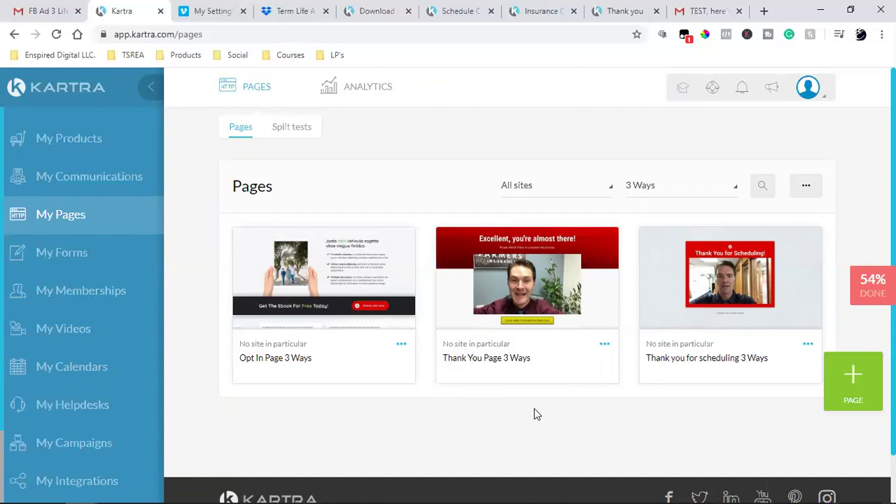